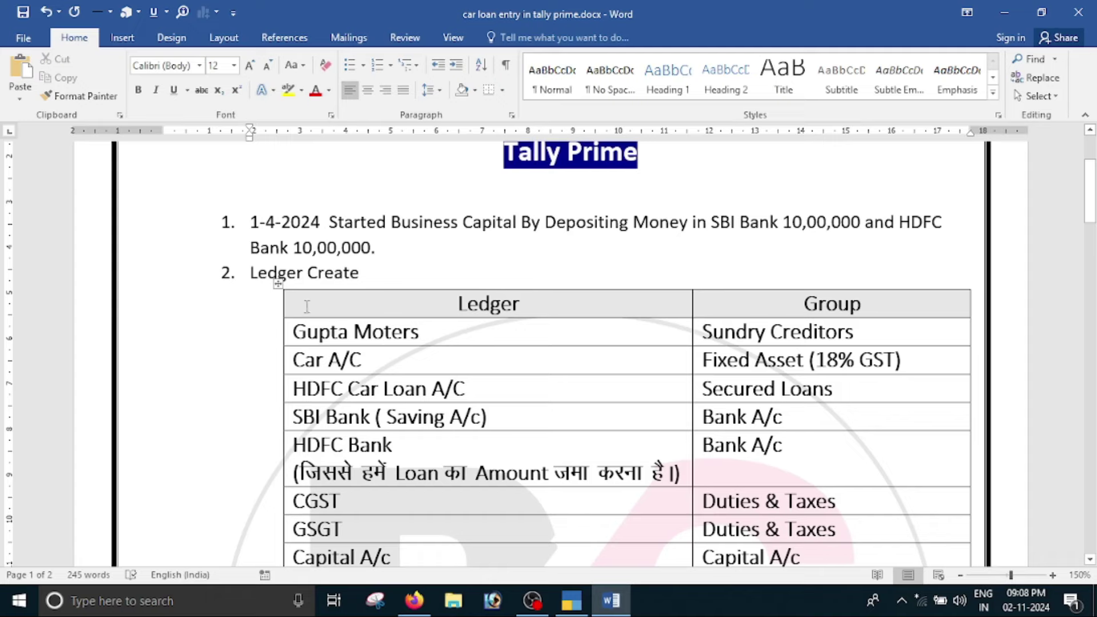
Step: Read through the car loan exercise, including the ledger list, the Gupta Moters invoice, the finance note and the EMI entries
scroll(744, 355, down, 5)
scroll(744, 356, down, 3)
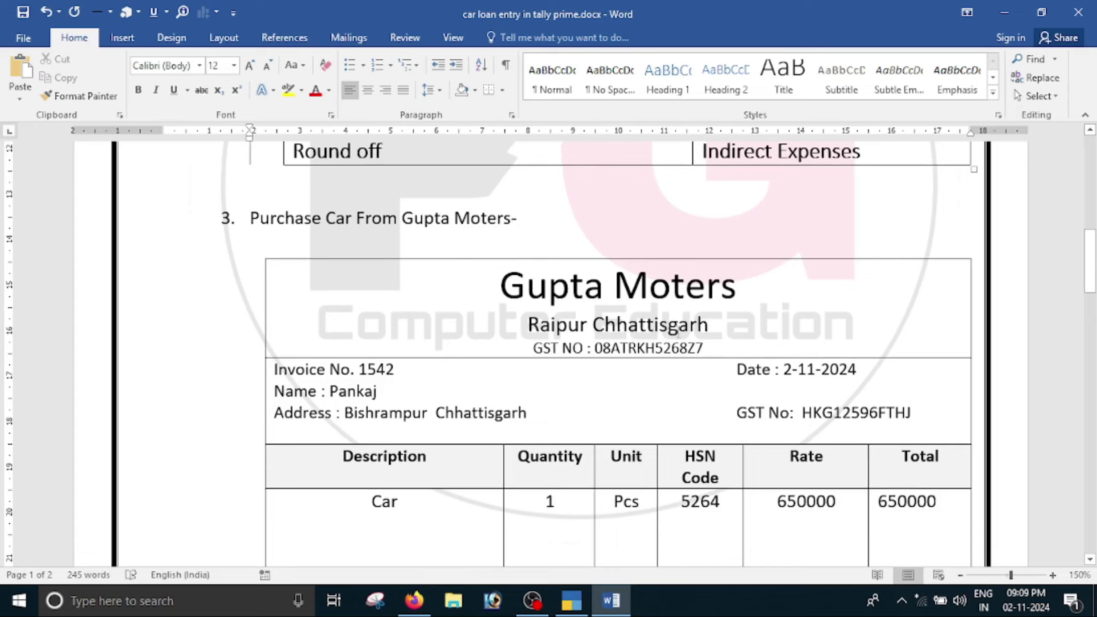
scroll(572, 396, down, 6)
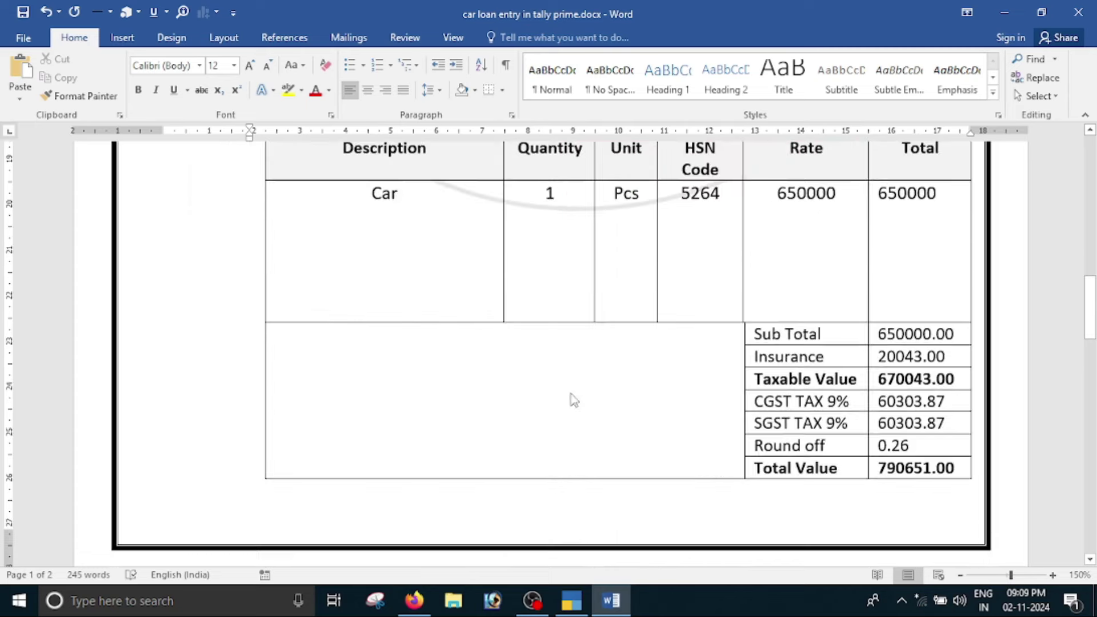
scroll(571, 399, up, 3)
scroll(437, 286, up, 3)
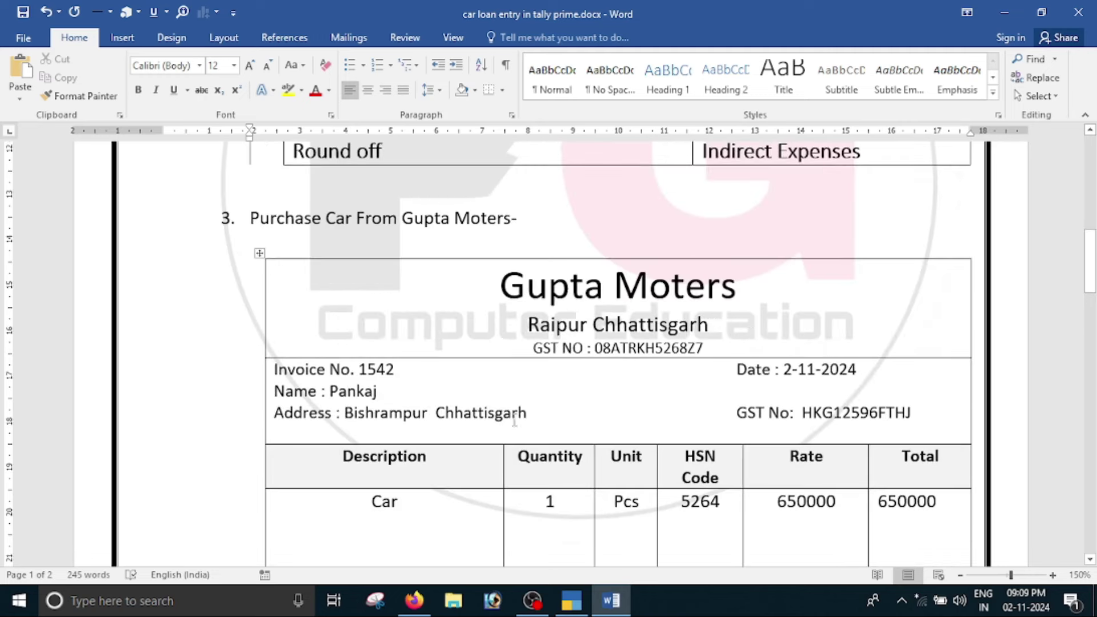
scroll(435, 432, down, 3)
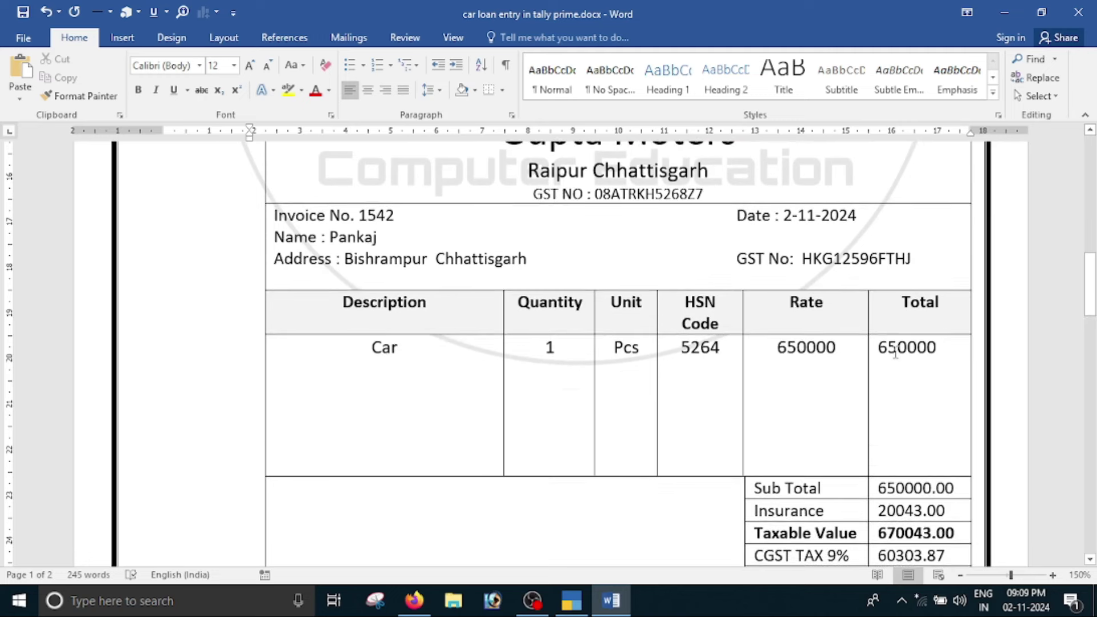
scroll(908, 452, down, 3)
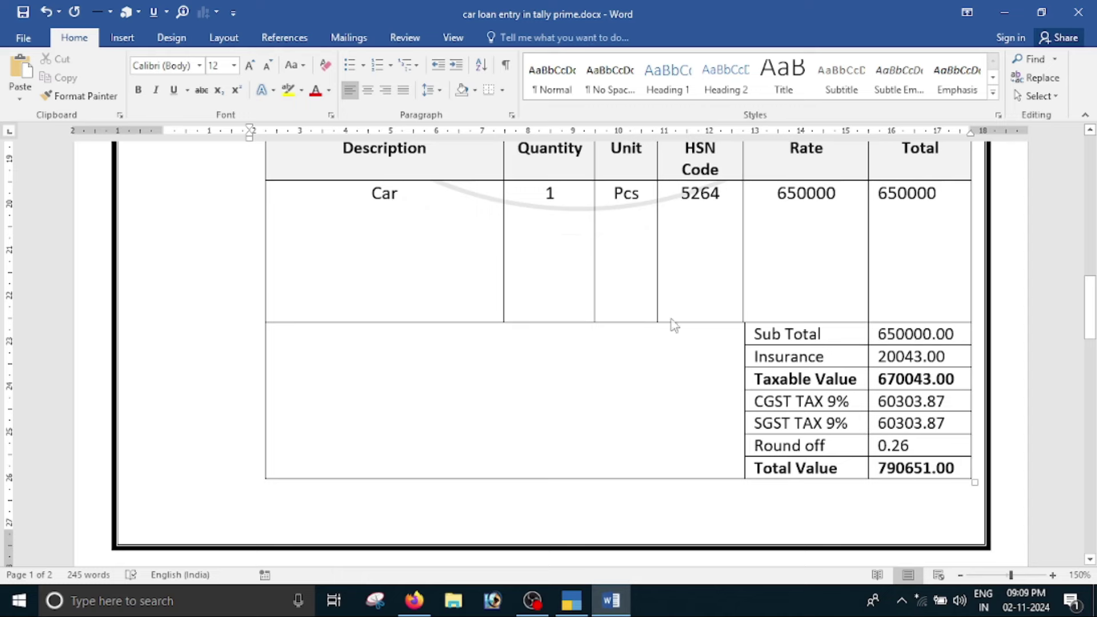
scroll(783, 392, down, 8)
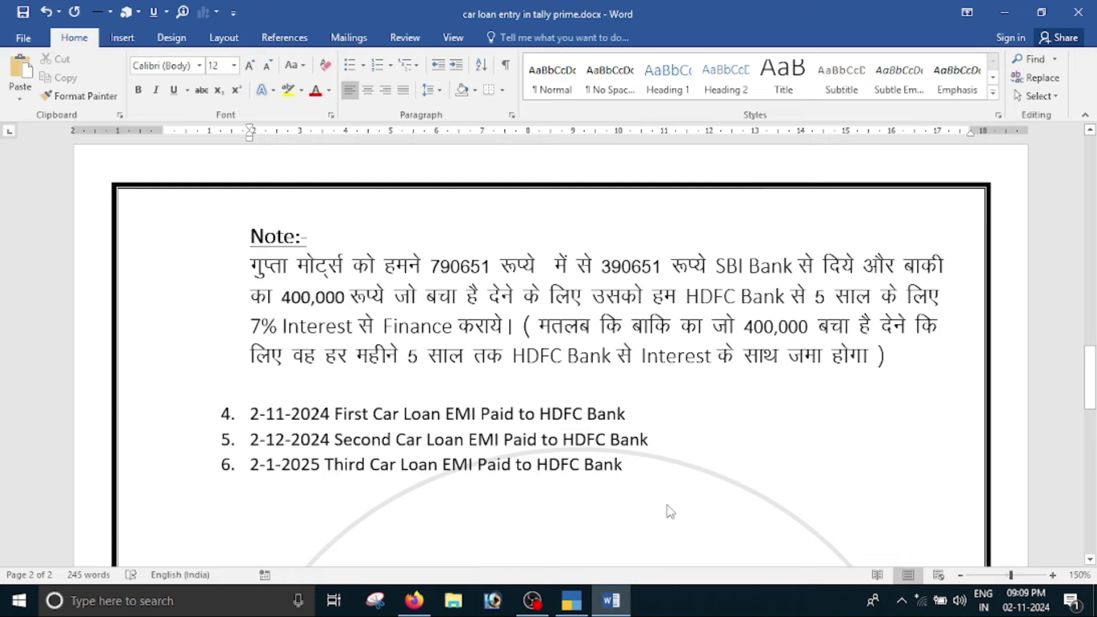
scroll(670, 511, up, 15)
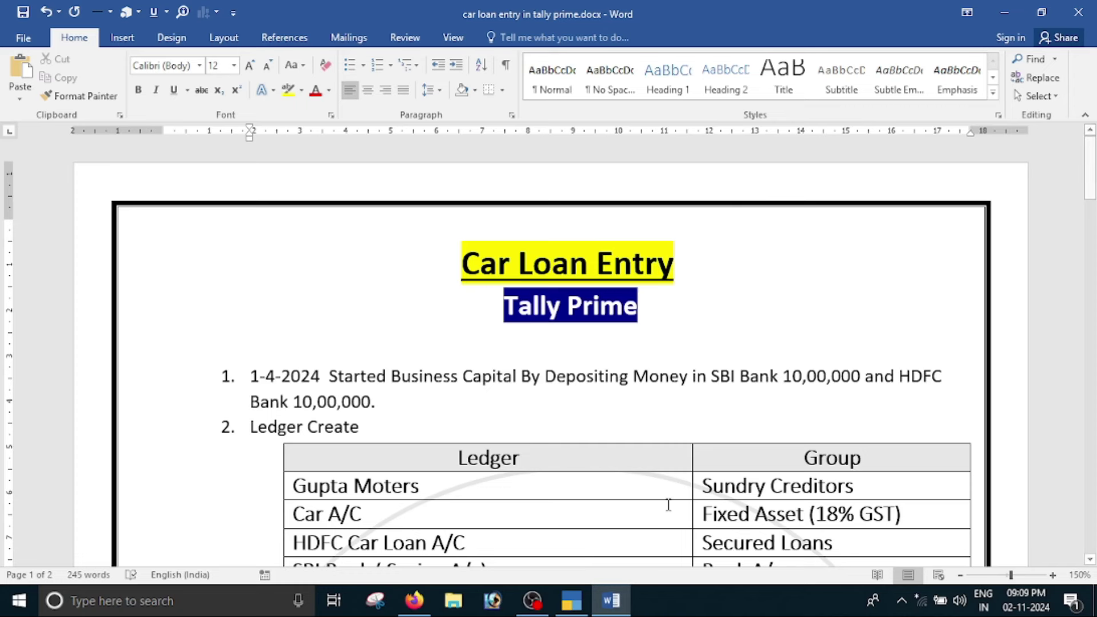
Step: Switch to TallyPrime and open a new Receipt voucher for Raja Company
click(577, 609)
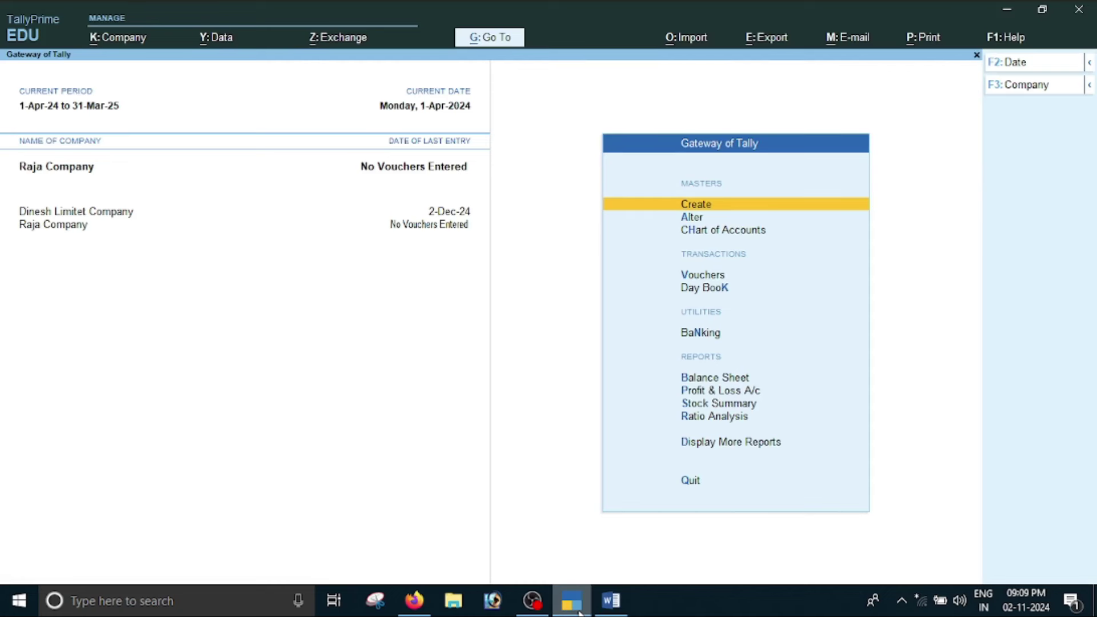
click(611, 600)
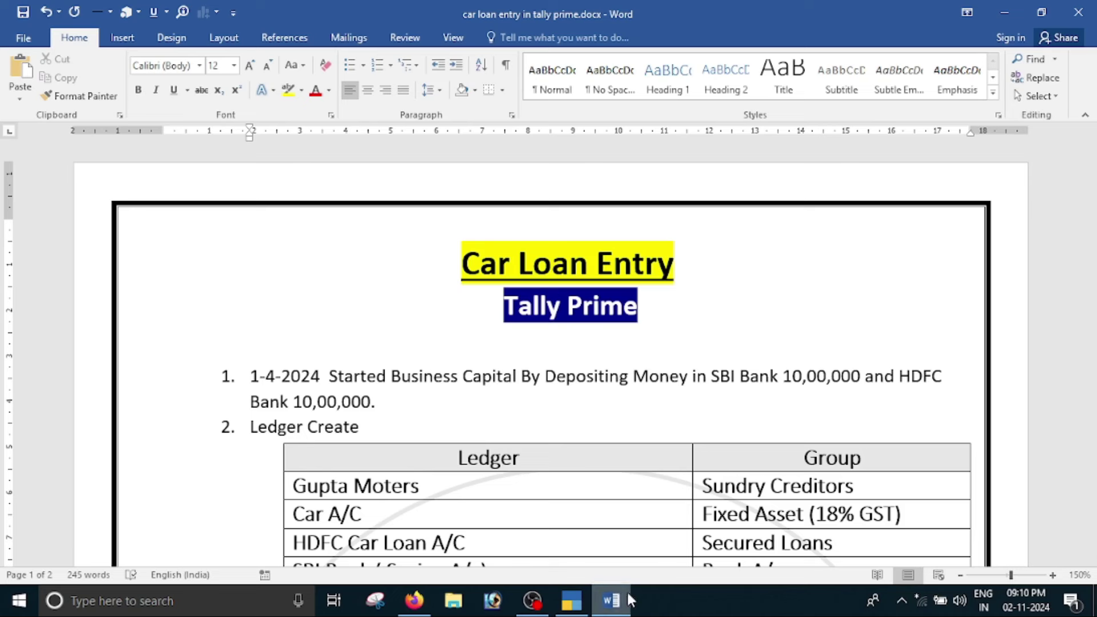
click(572, 600)
key(Down)
key(Down)
key(Down)
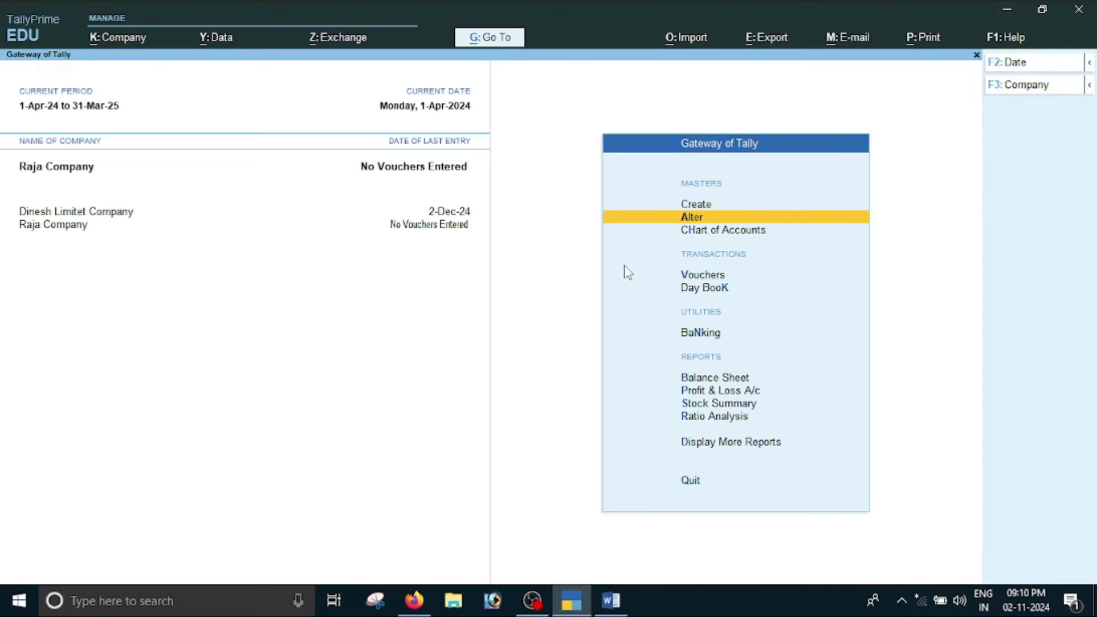
key(Return)
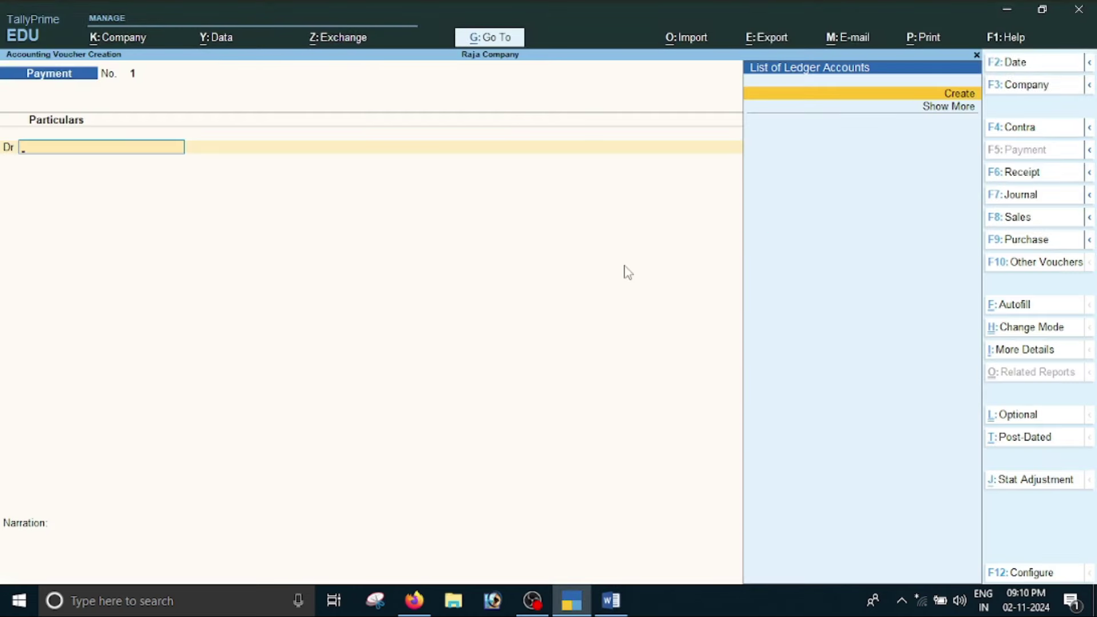
key(F6)
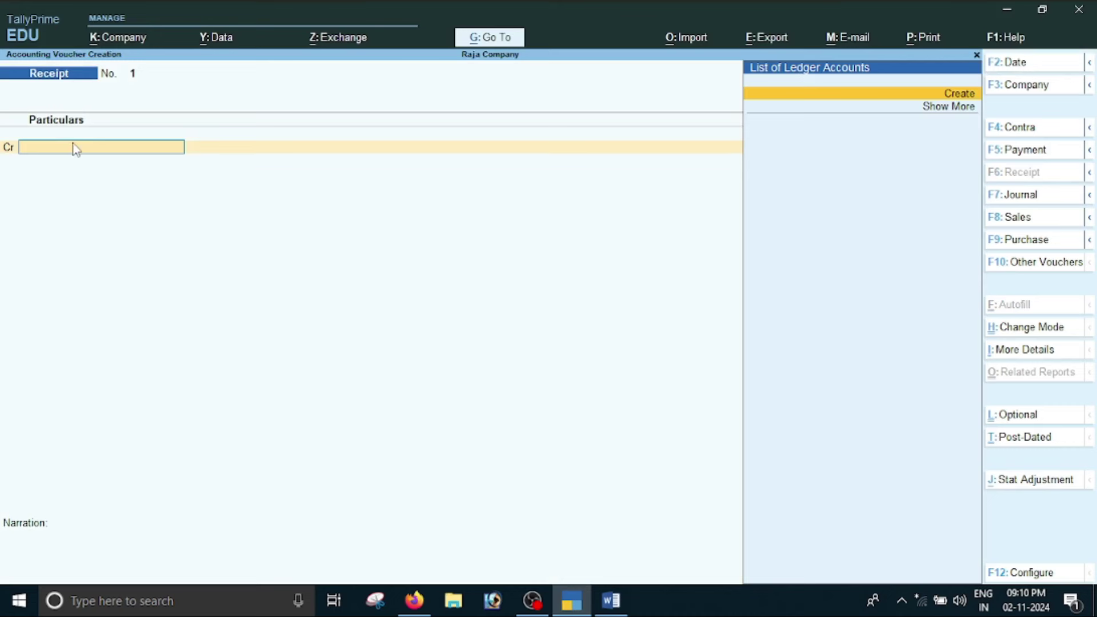
Step: Check the capital transaction's date in the Word document and set the receipt voucher date in TallyPrime to 1-4-2024
click(611, 600)
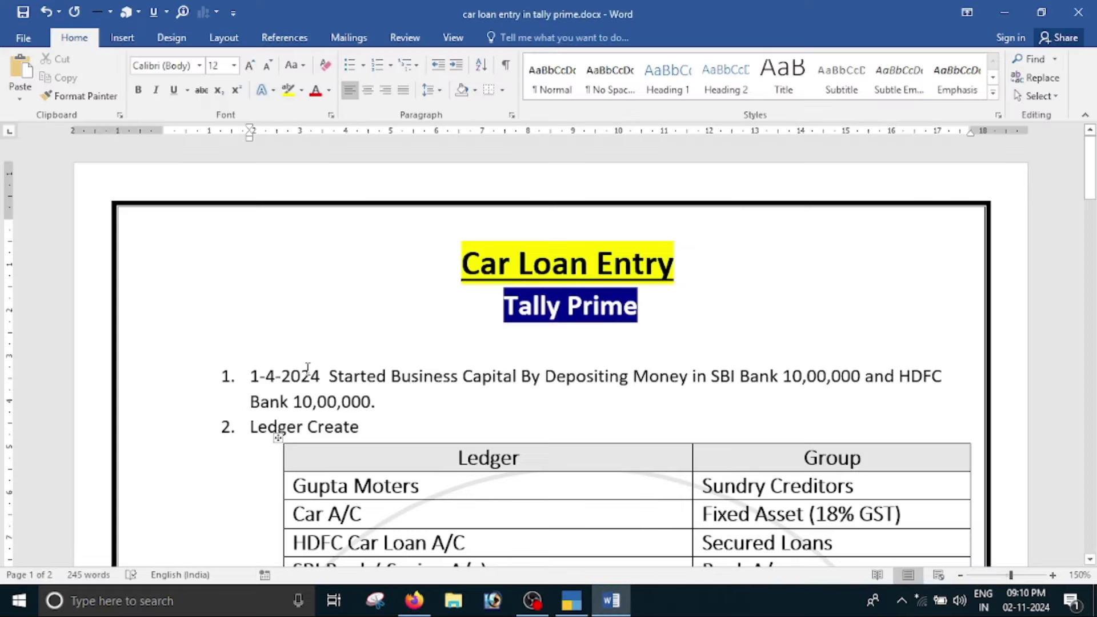
click(571, 600)
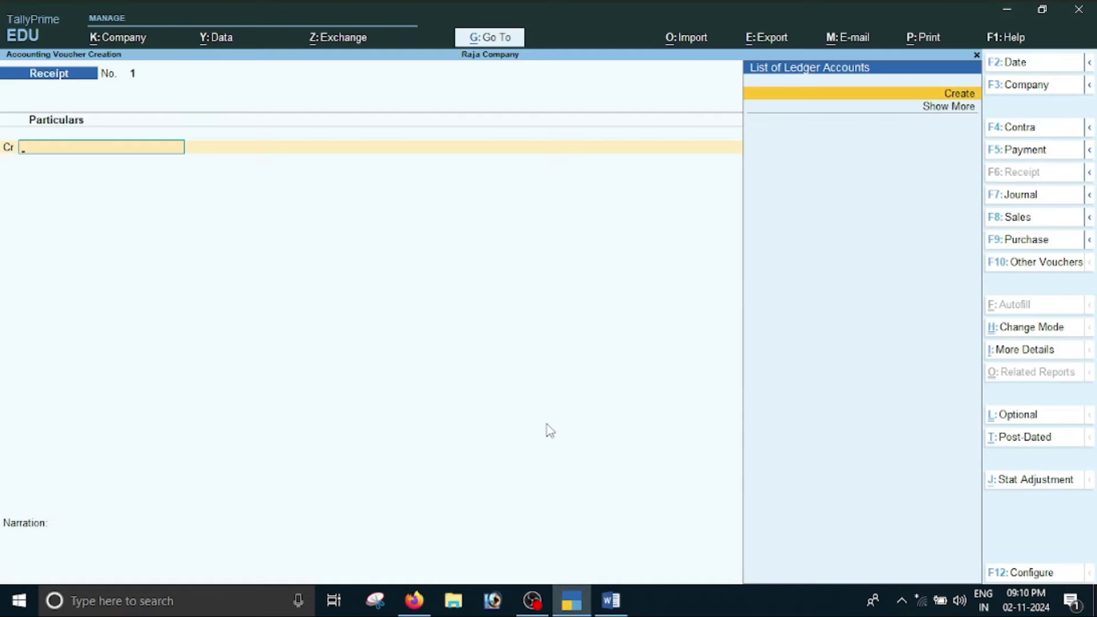
key(F2)
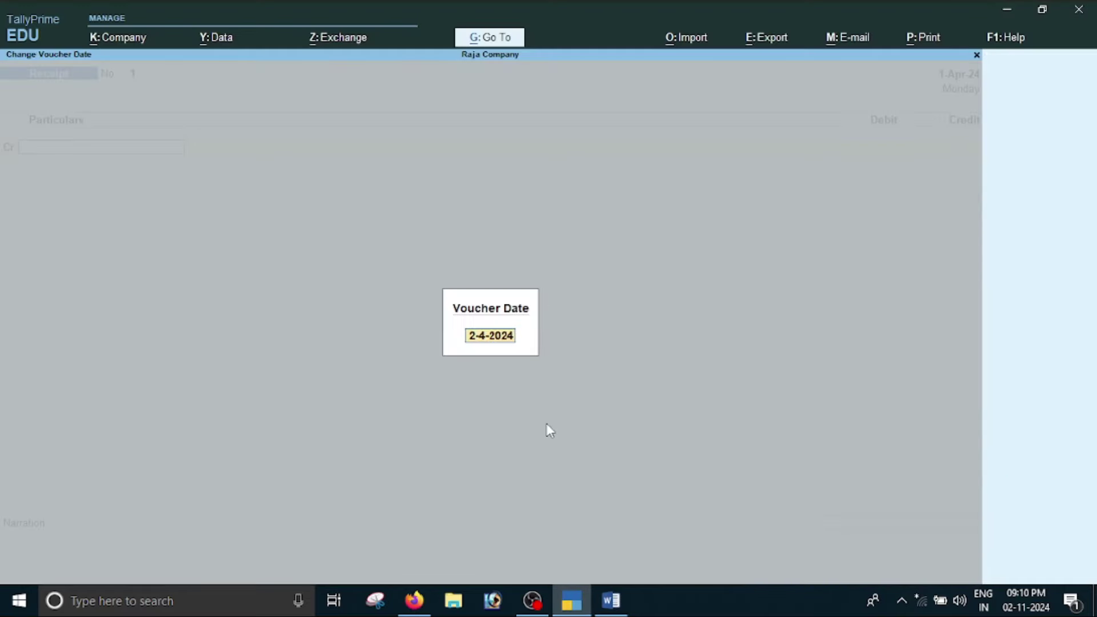
text(1-4)
key(Return)
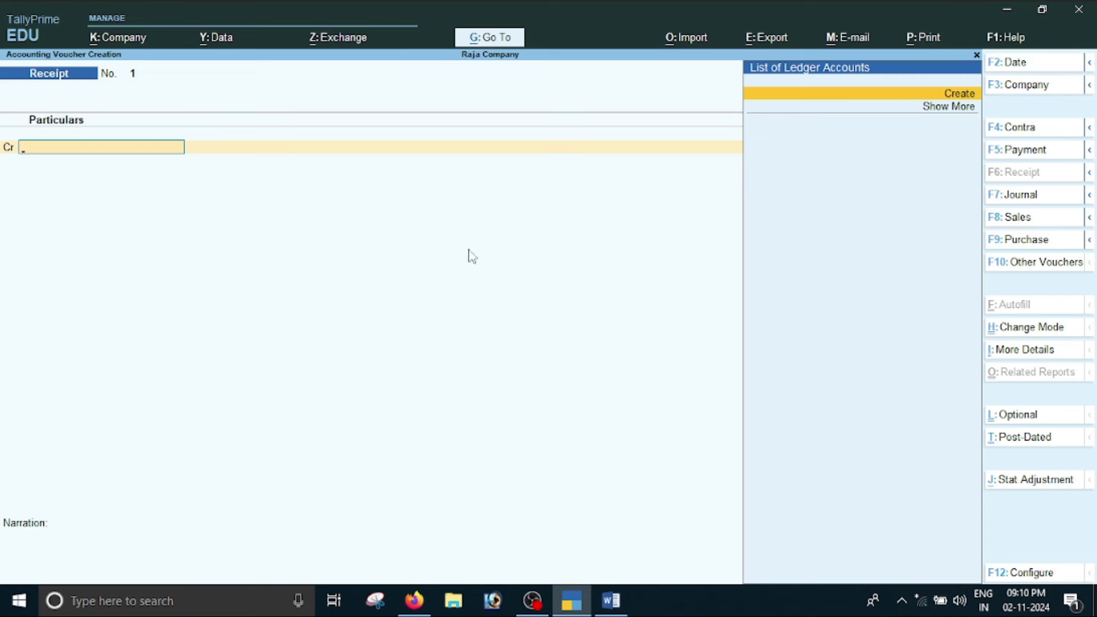
Step: Start a new ledger from the voucher's credit line, name it Capital and place it under Capital Account
key(alt+c)
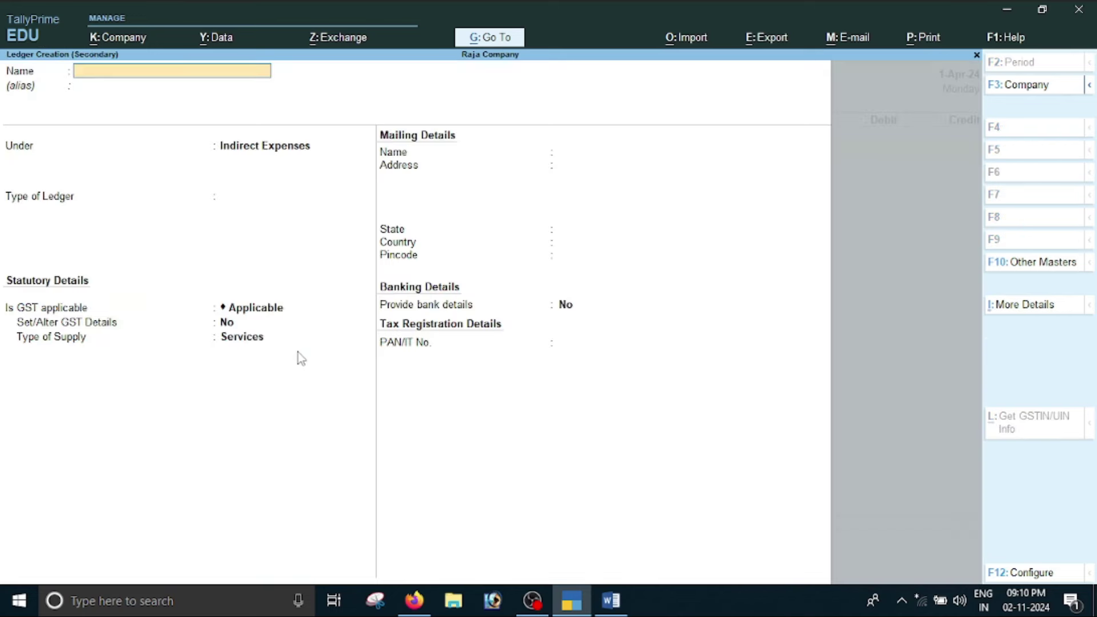
text(Vca)
text(Capital)
key(Return)
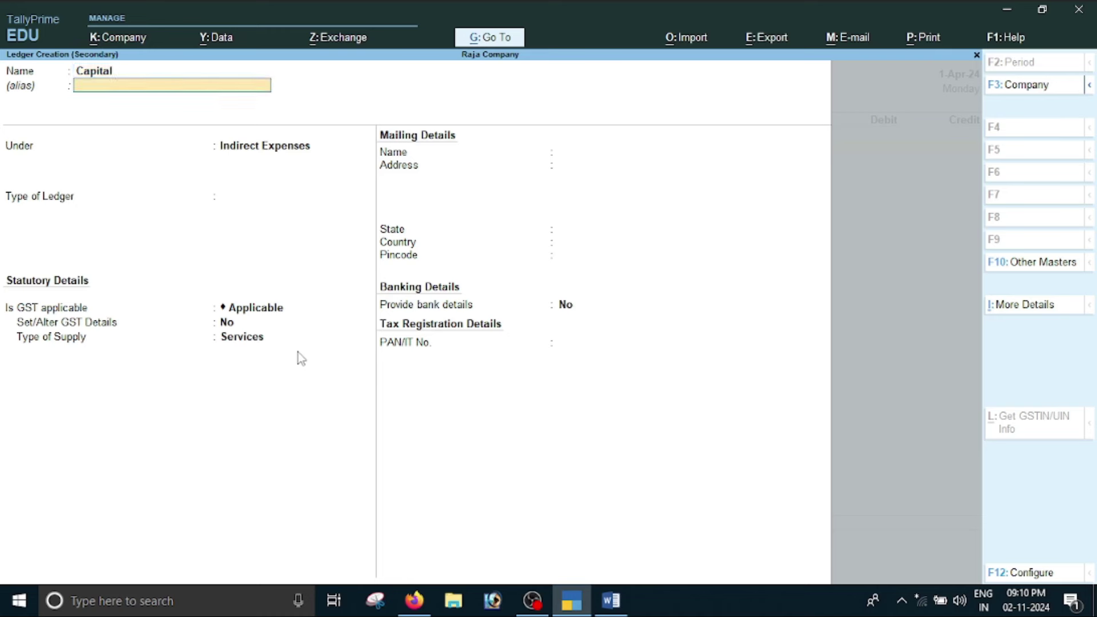
key(Return)
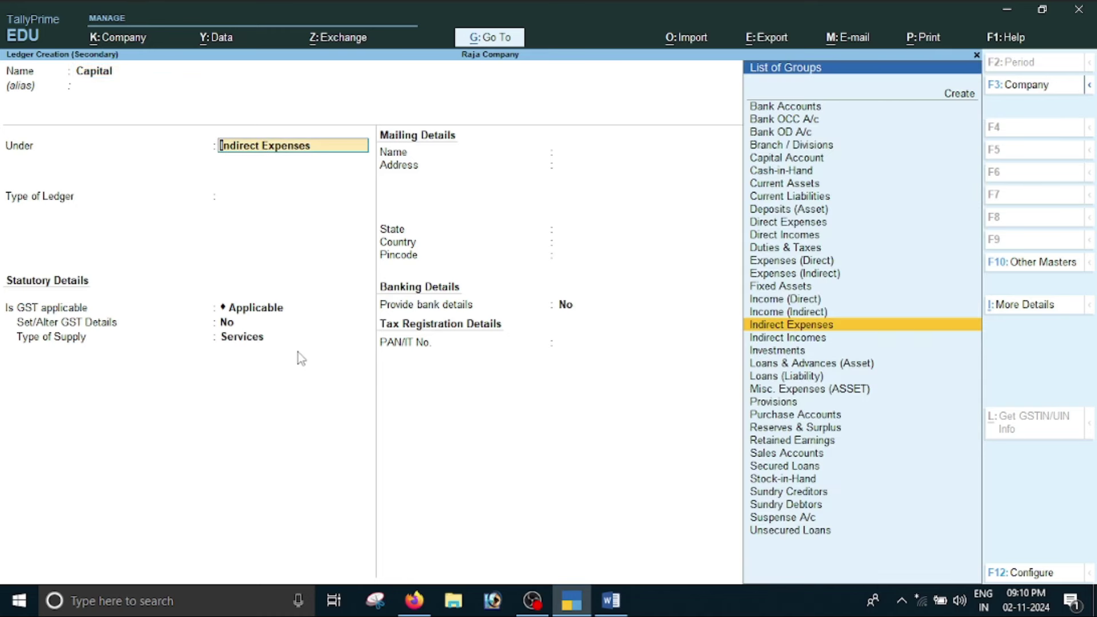
text(C)
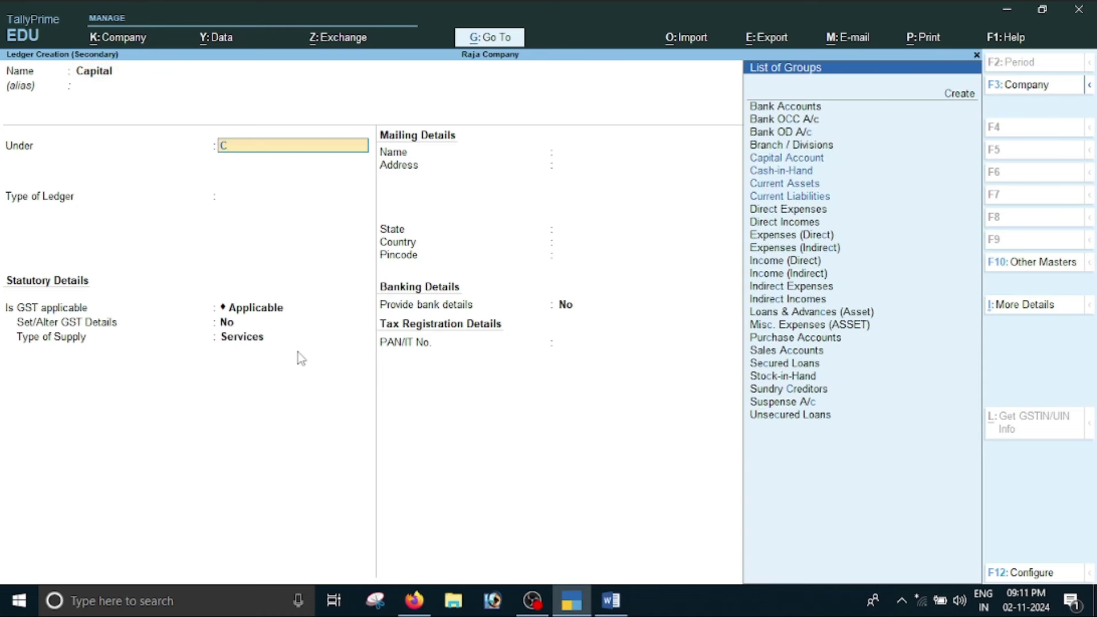
key(Down)
key(Down)
key(Up)
key(Up)
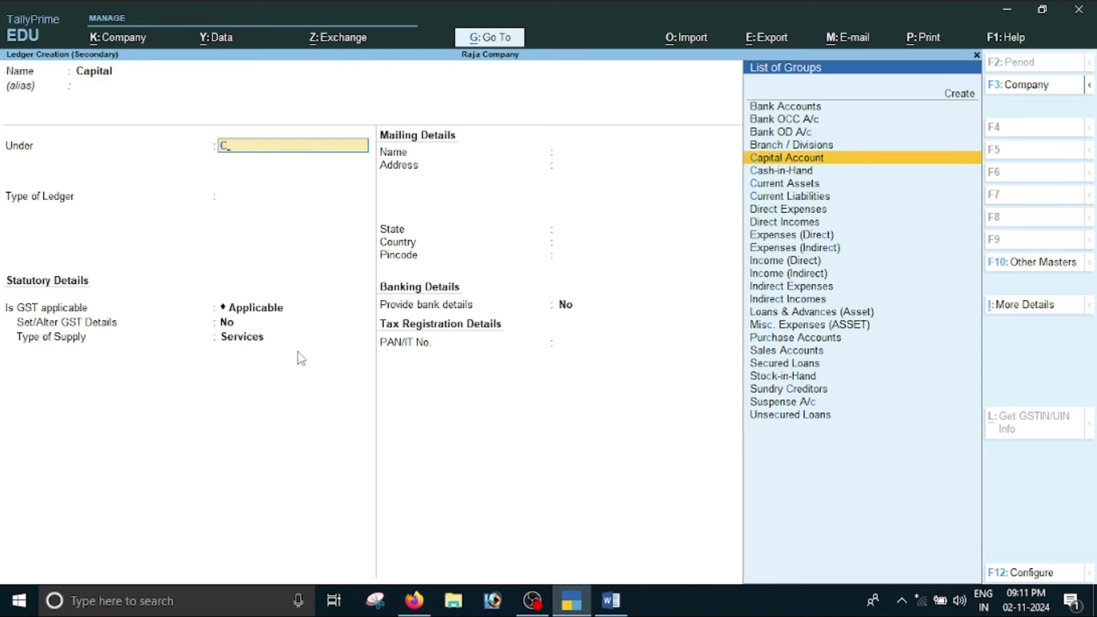
key(Return)
Step: Keep the default mailing, banking and tax registration details, save the Capital ledger and use it on the credit line
key(Return)
key(Return)
key(Return)
key(Return)
key(Return)
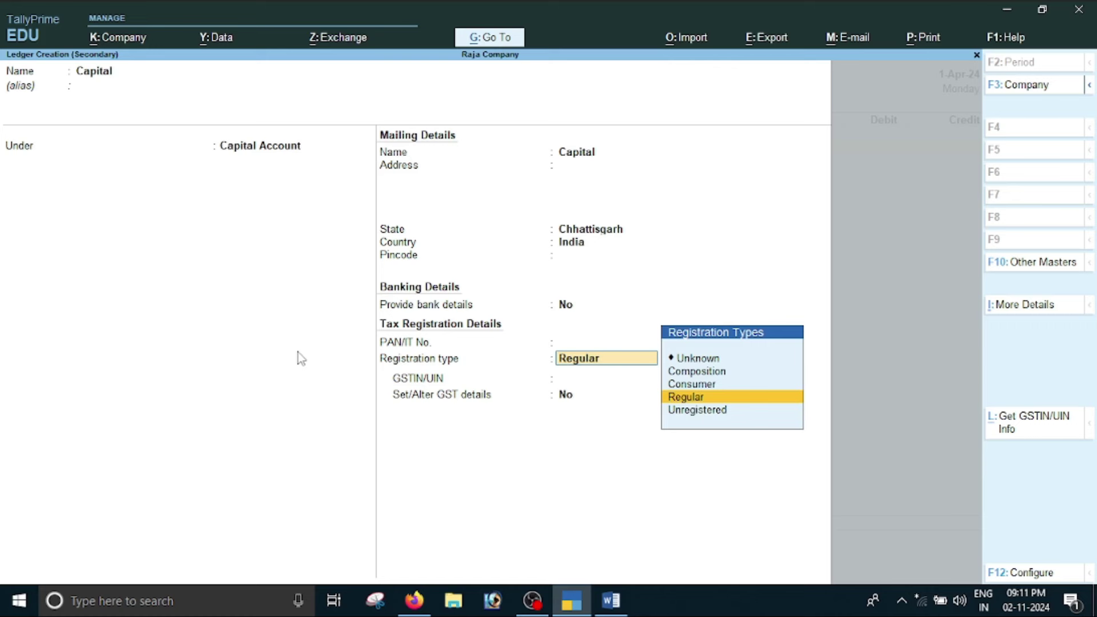
key(Return)
key(Return)
key(Return)
key(Return)
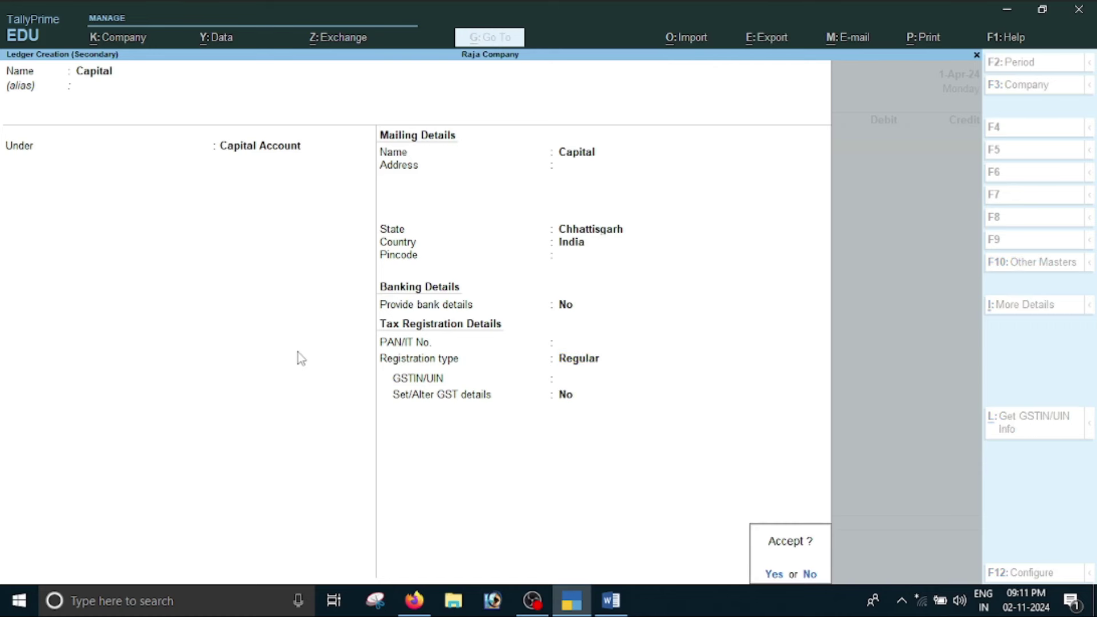
key(Return)
key(Return)
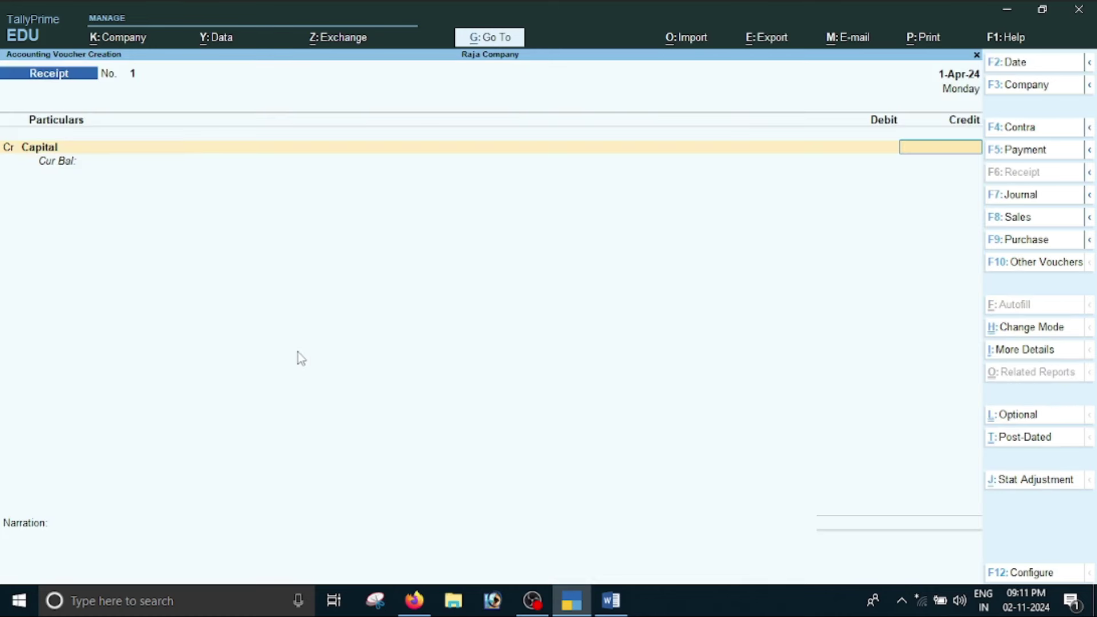
Step: Set the Capital credit amount to 20,00,000
text(200000)
key(Return)
key(Up)
text(2)
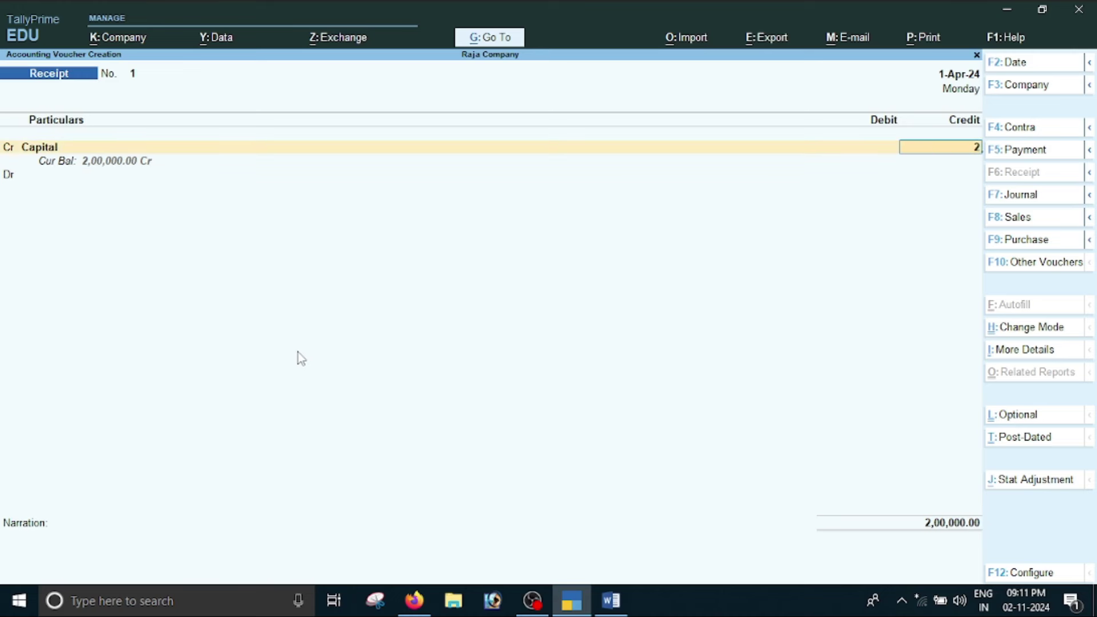
text(000000)
key(Return)
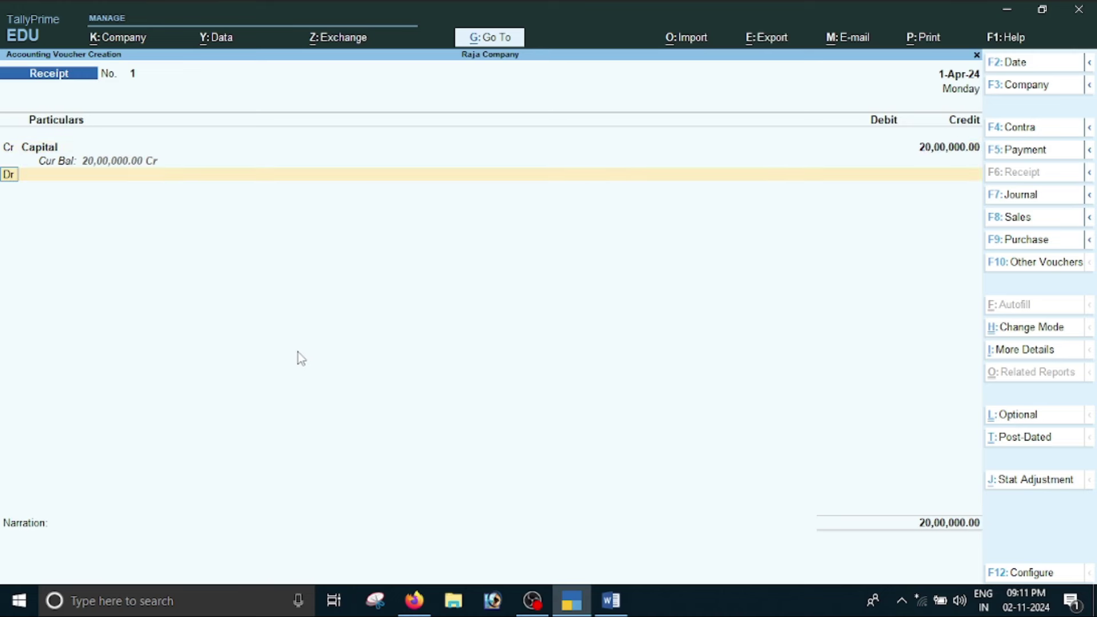
Step: Start a new ledger from the voucher's debit line, name it Sbi Bank and place it under Bank Accounts
key(Return)
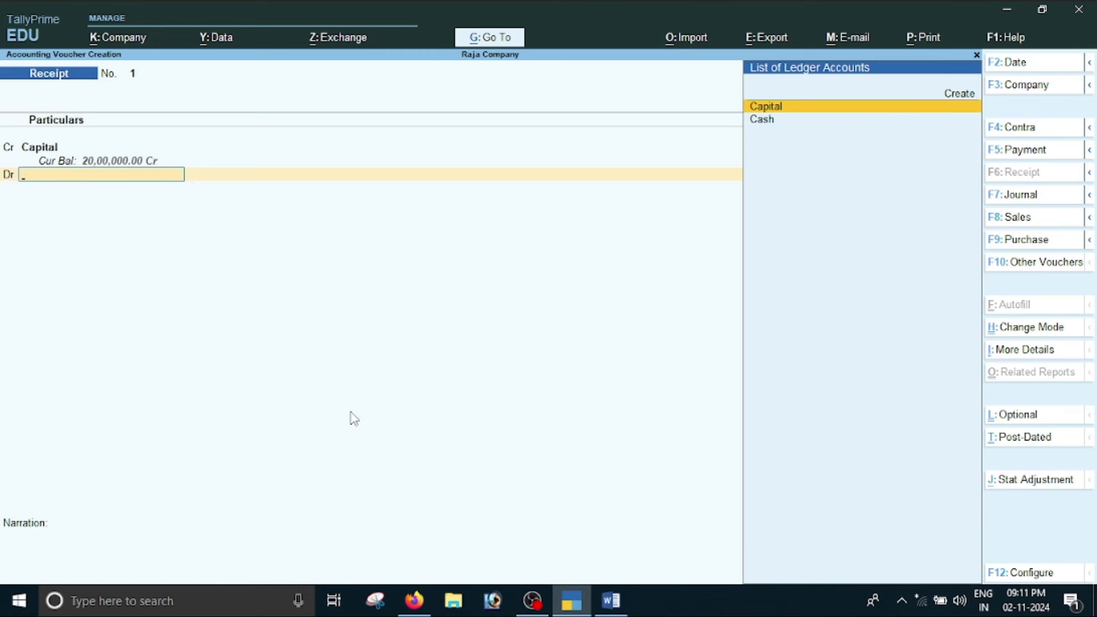
key(alt+c)
text(Sbi)
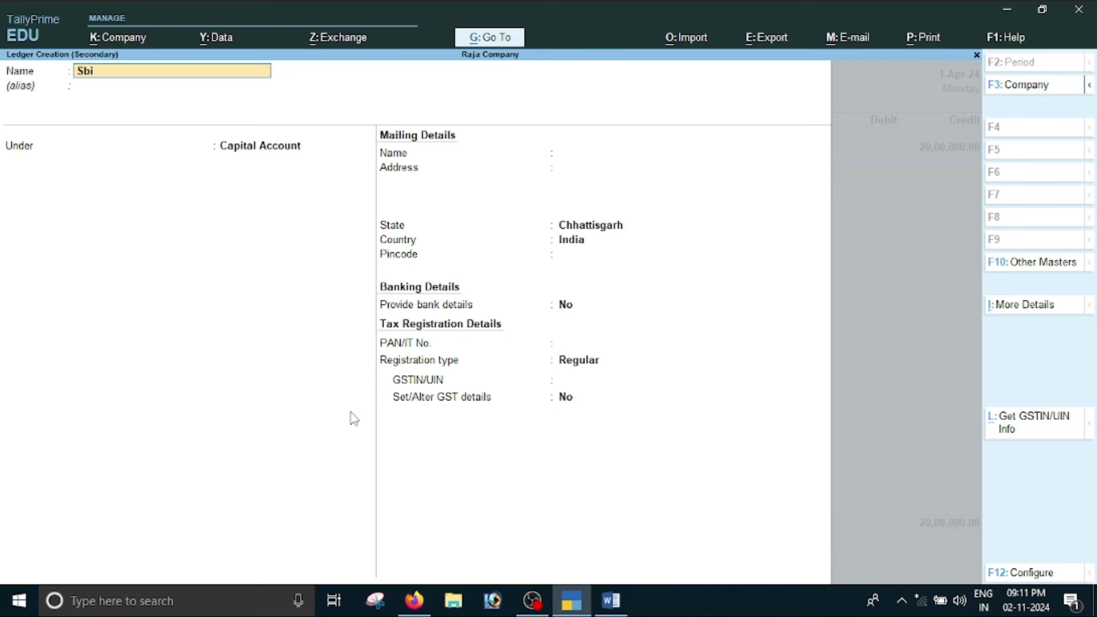
text( bank)
key(Return)
key(Return)
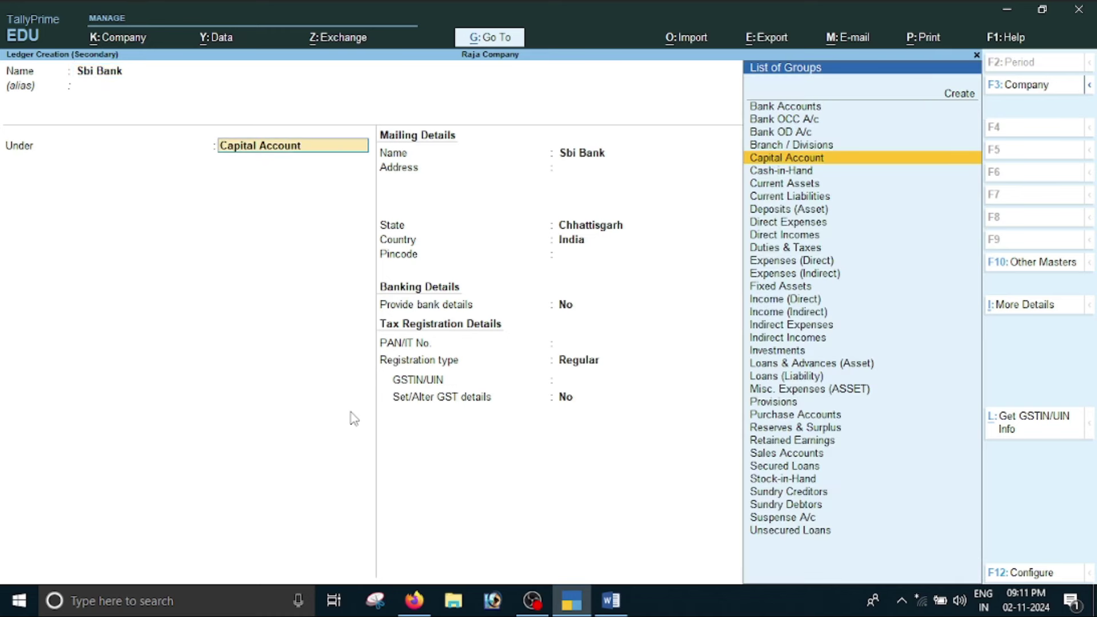
text(B)
key(Down)
key(Up)
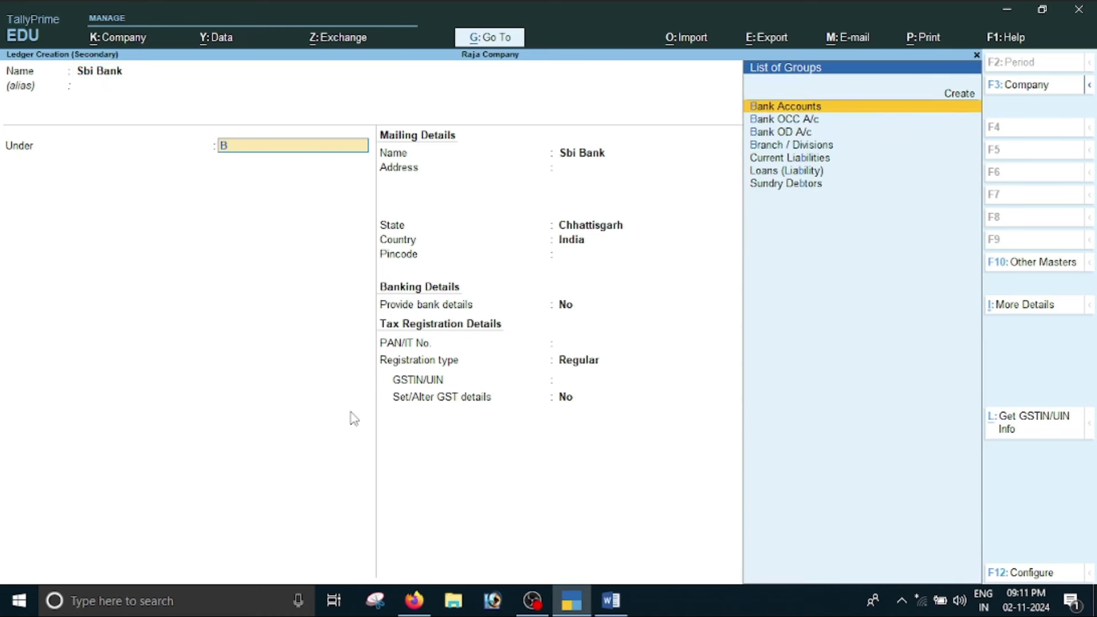
key(Return)
Step: Leave the remaining bank account details at their defaults and save the Sbi Bank ledger
key(Return)
key(Return)
key(Return)
key(Return)
key(Return)
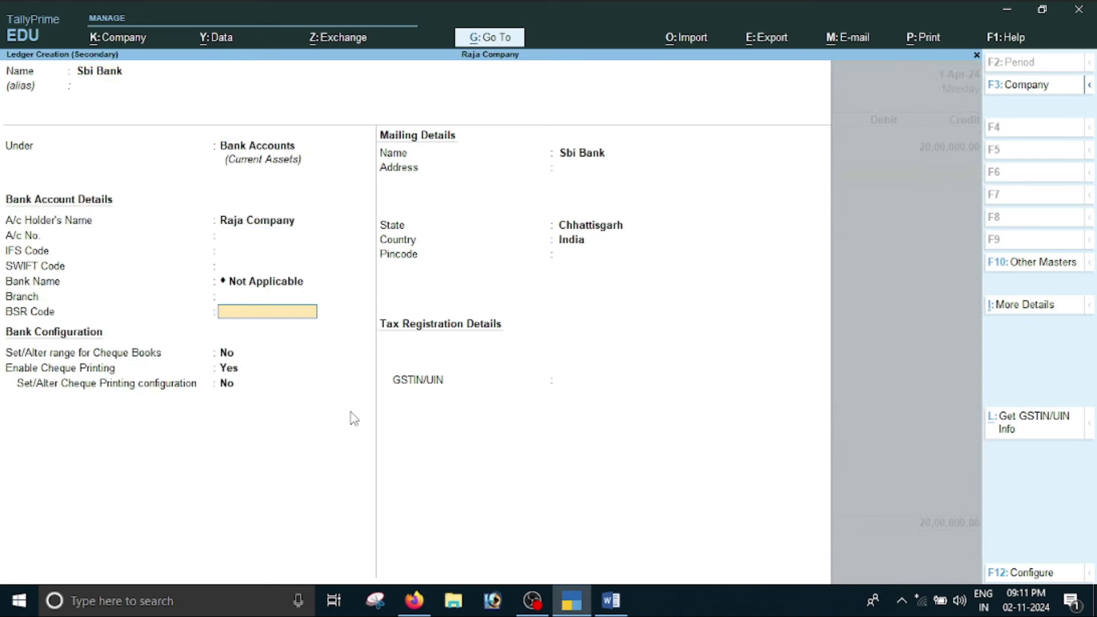
key(ctrl+a)
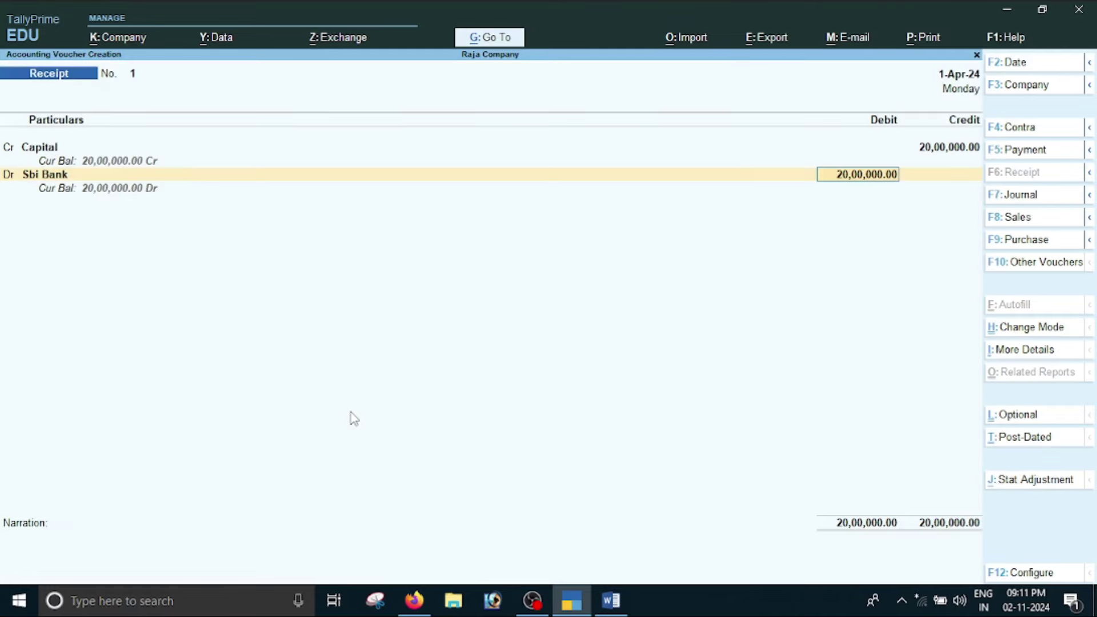
Step: Set the Sbi Bank debit to 10,00,000 and accept its Cheque/DD bank allocation without an instrument number
text(1)
key(Return)
key(Return)
key(Return)
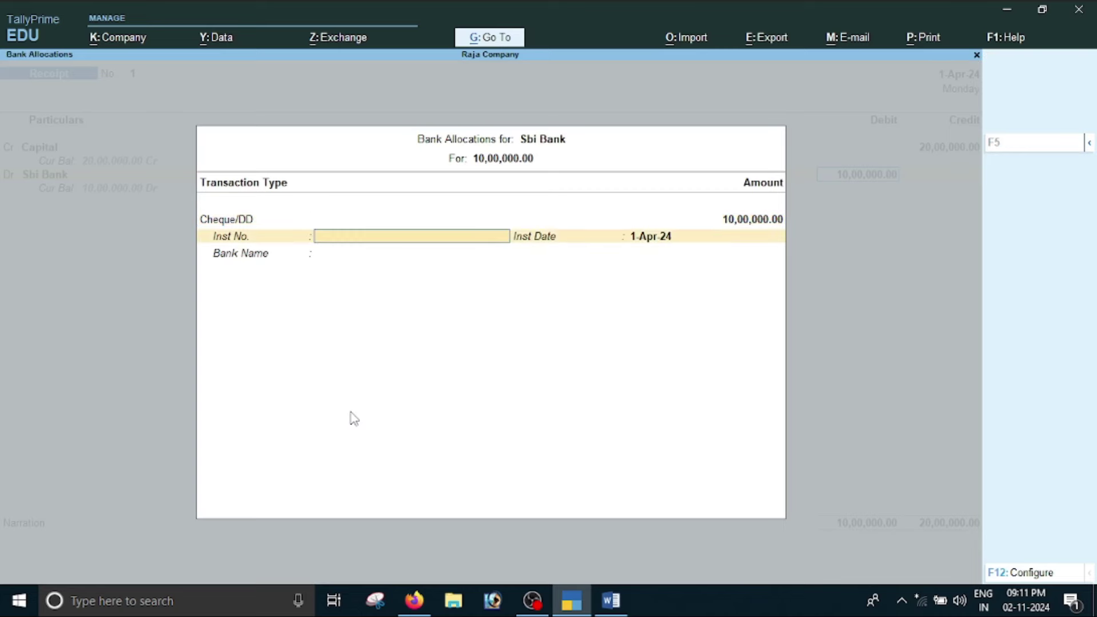
key(Return)
key(Return)
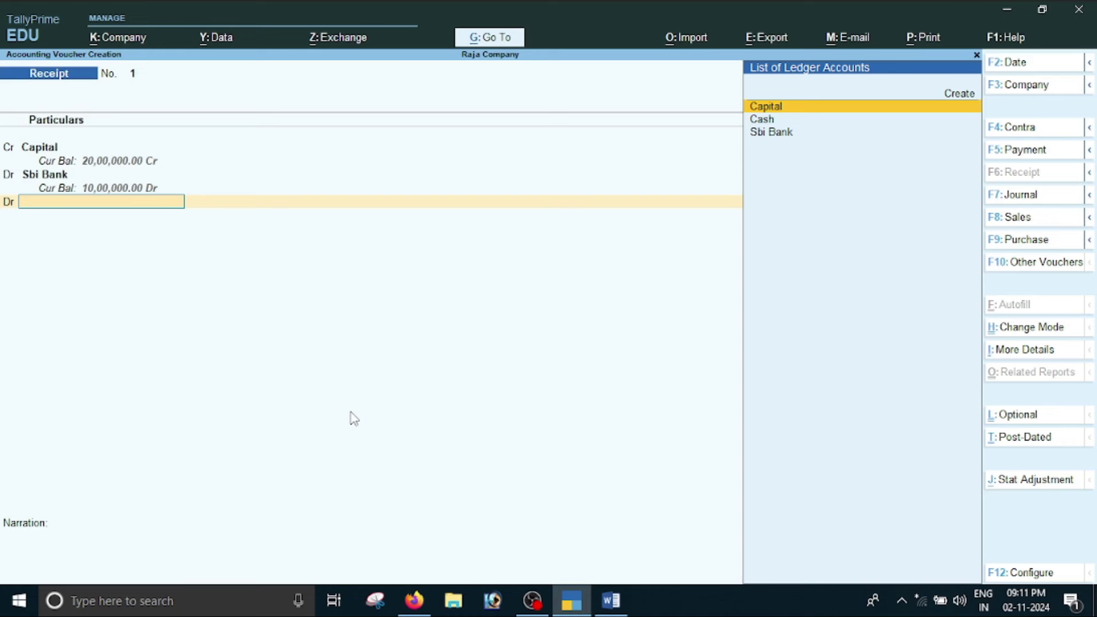
Step: Create a ledger named Hdfc under Bank Accounts from the voucher's second debit line, keeping the default bank details, and save it
key(alt+c)
text(Hd)
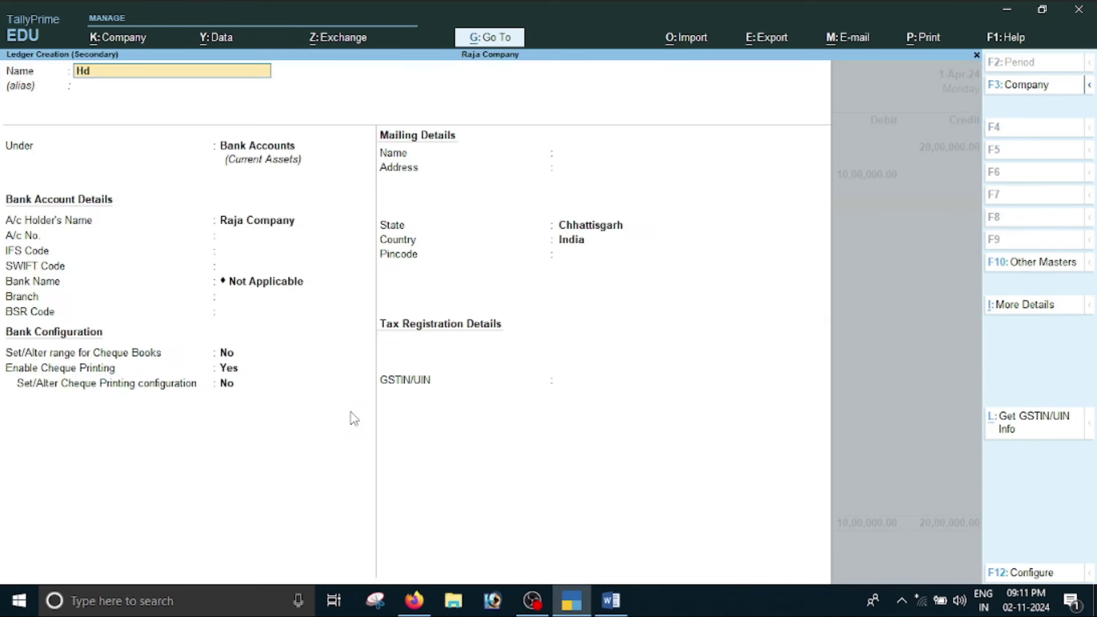
text(fc)
key(Return)
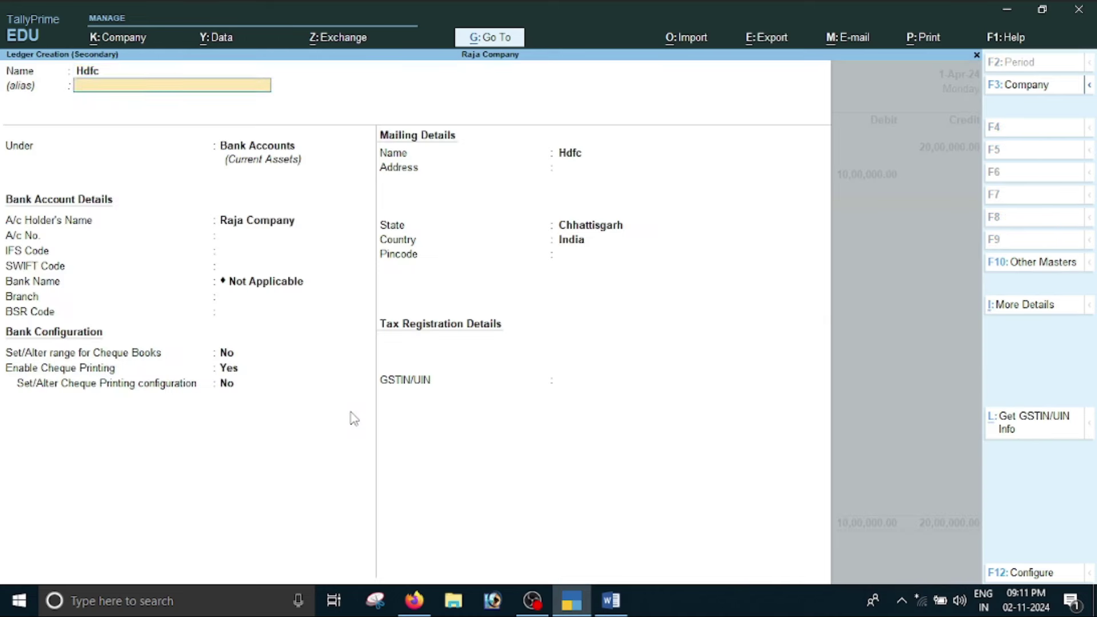
key(Return)
key(Return)
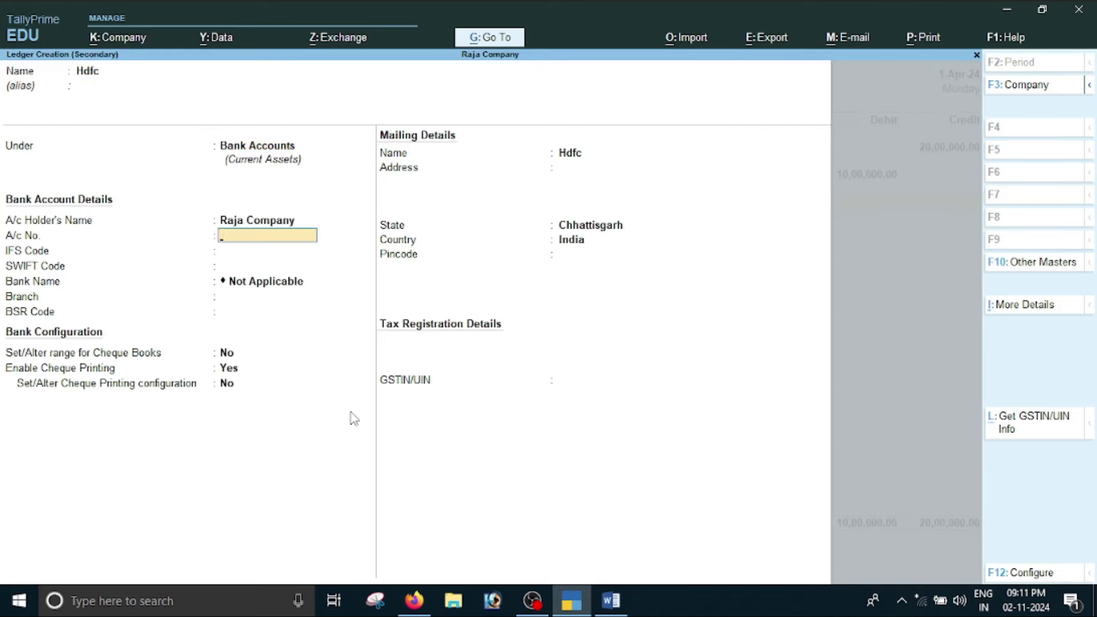
key(ctrl+a)
key(Return)
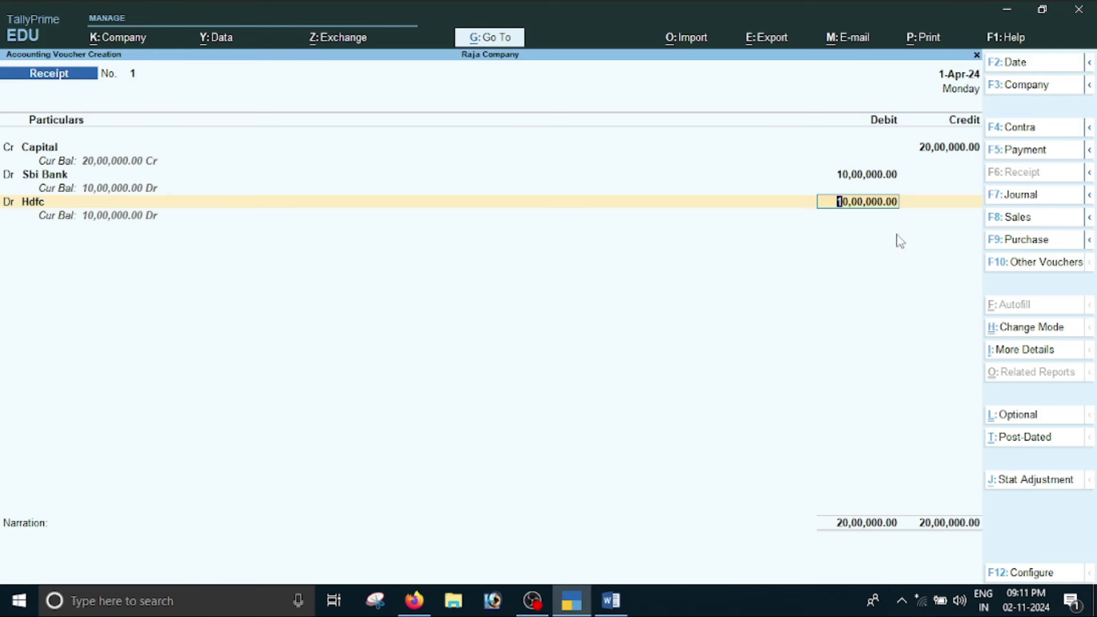
Step: Accept the Hdfc debit of 10,00,000 with its Cheque/DD bank allocation left blank, and save the receipt voucher without a narration
key(Return)
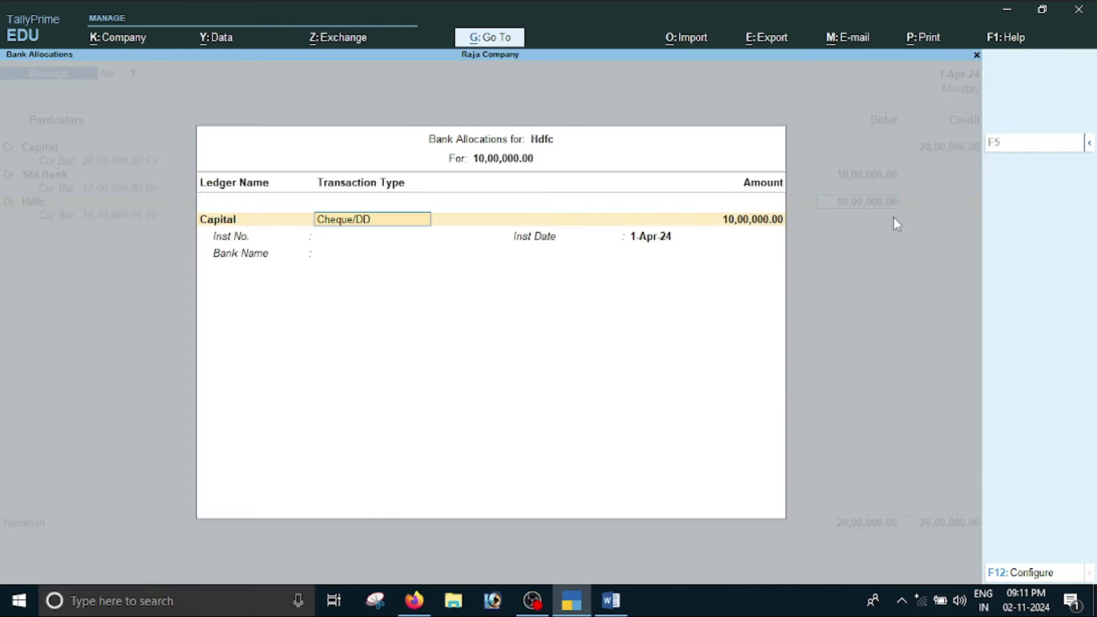
key(Return)
key(Return)
key(Return)
key(Return)
key(Return)
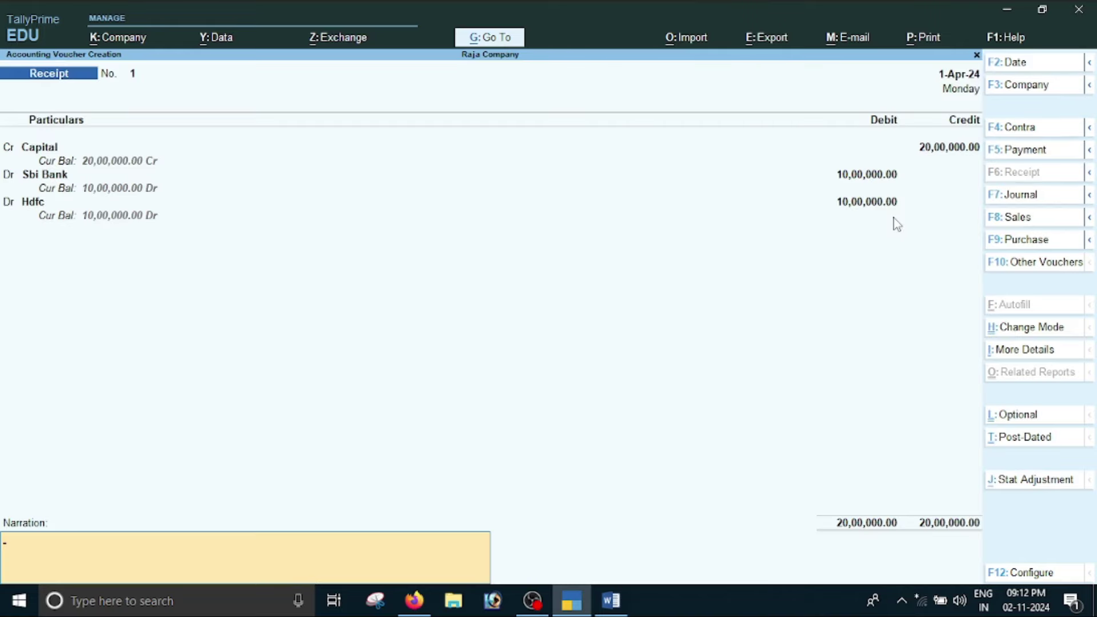
key(Return)
key(Return)
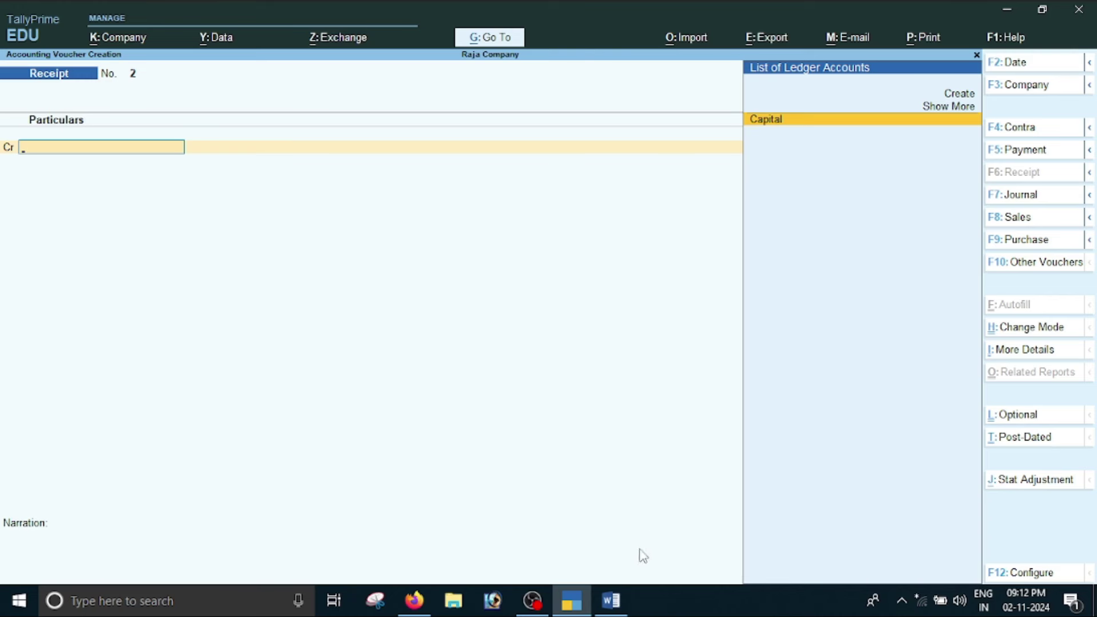
Step: Switch to the Word document and review the table of ledgers to create and their groups
click(612, 600)
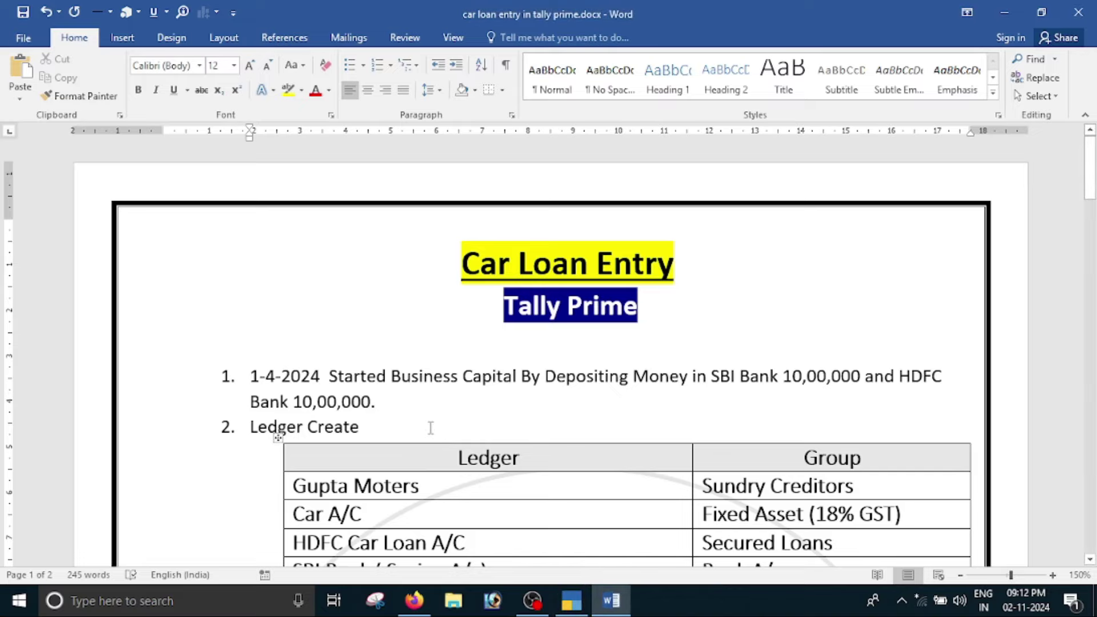
scroll(430, 428, down, 8)
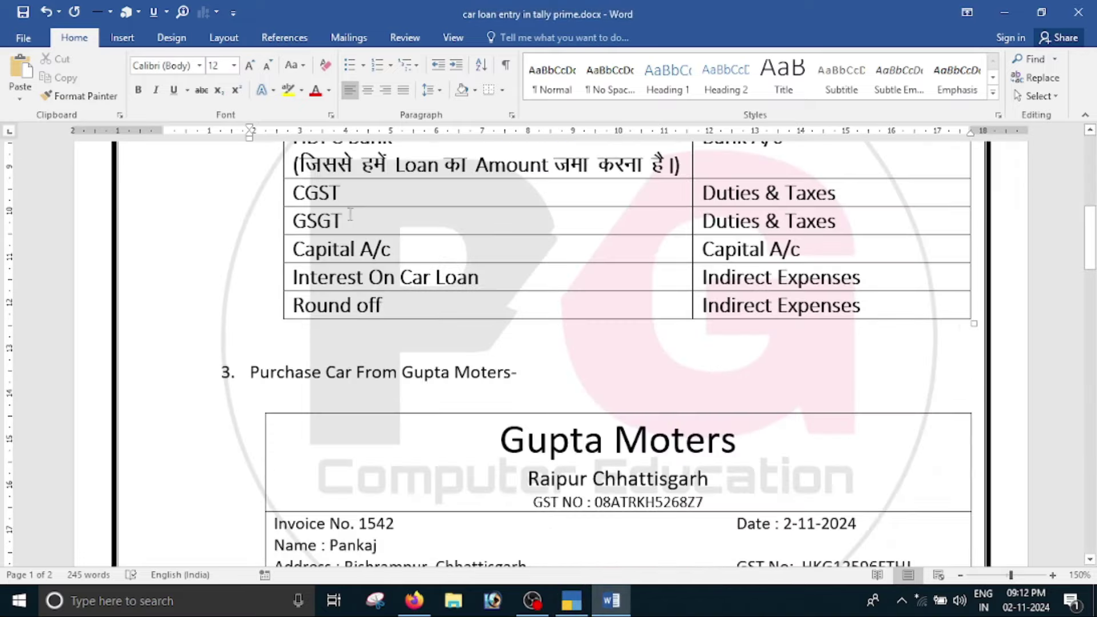
scroll(350, 214, up, 6)
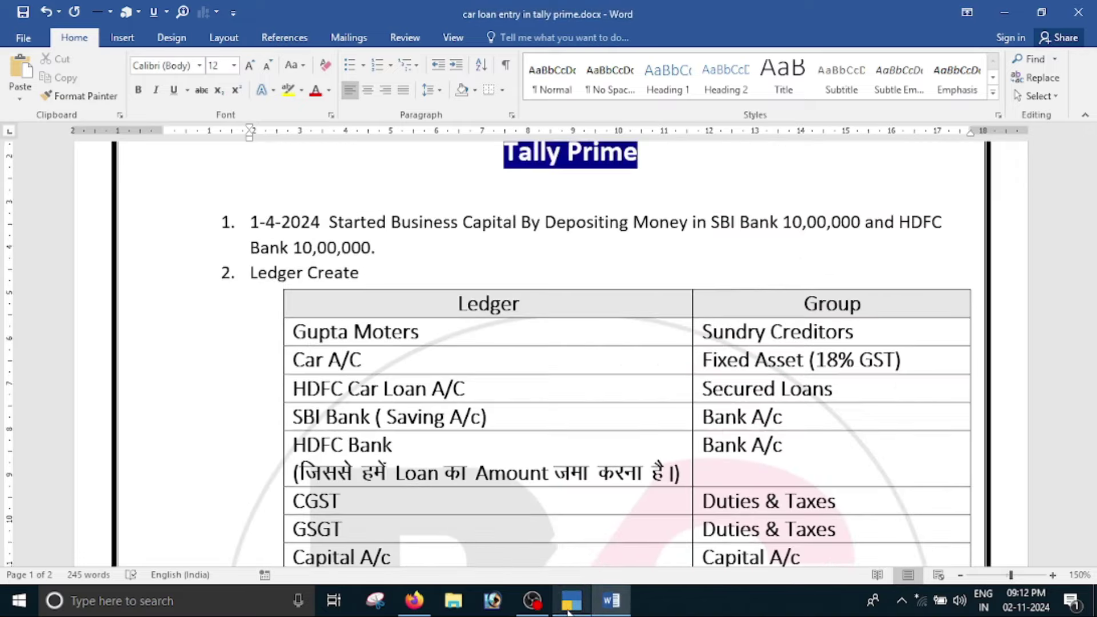
Step: Switch back to TallyPrime, leave the voucher screen and open a blank ledger creation form, checking the ledger list in Word
click(569, 601)
key(Escape)
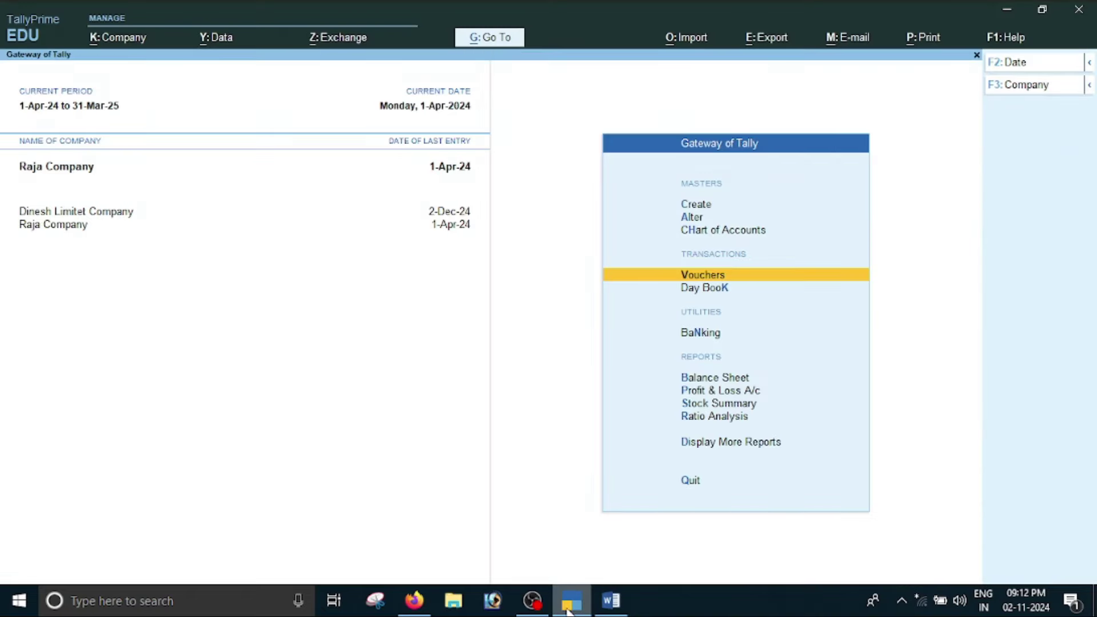
key(Up)
key(Up)
key(Up)
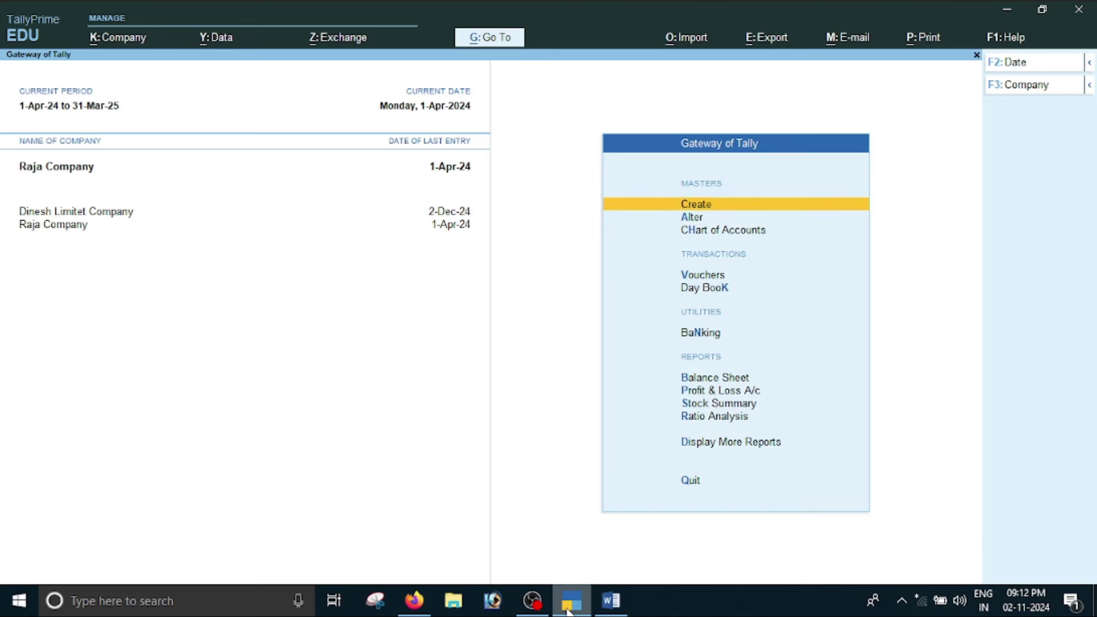
key(Return)
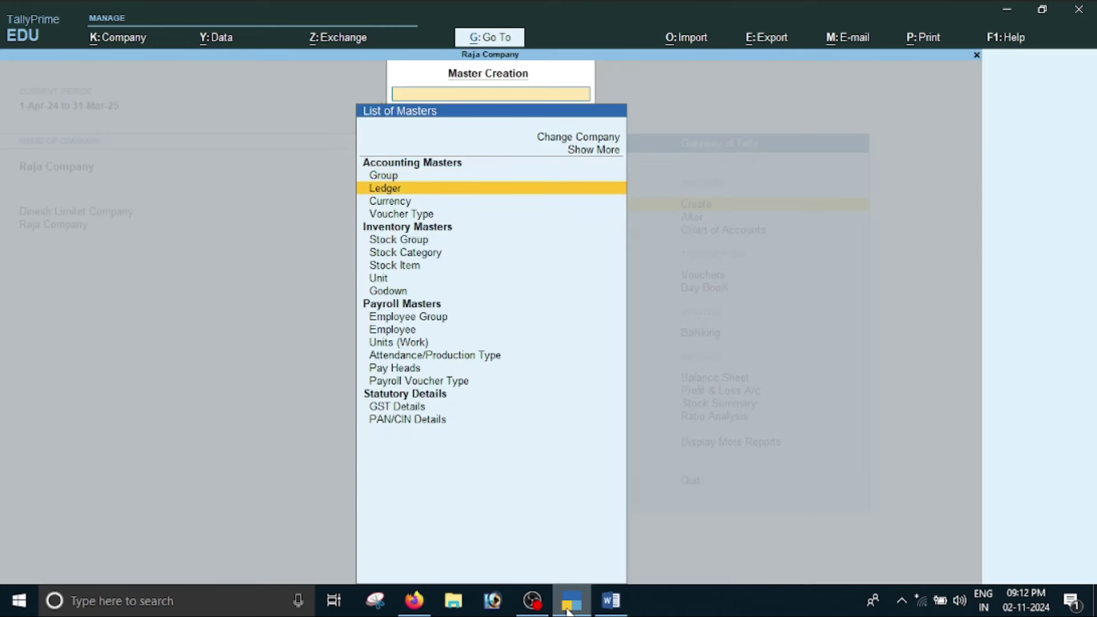
key(Return)
click(569, 607)
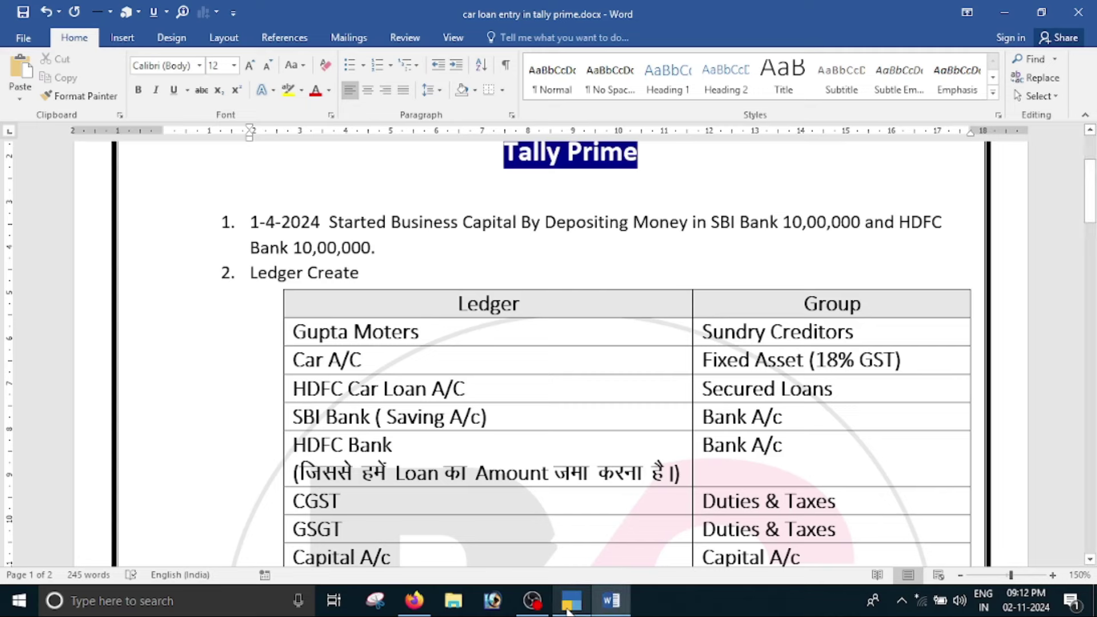
key(alt+Tab)
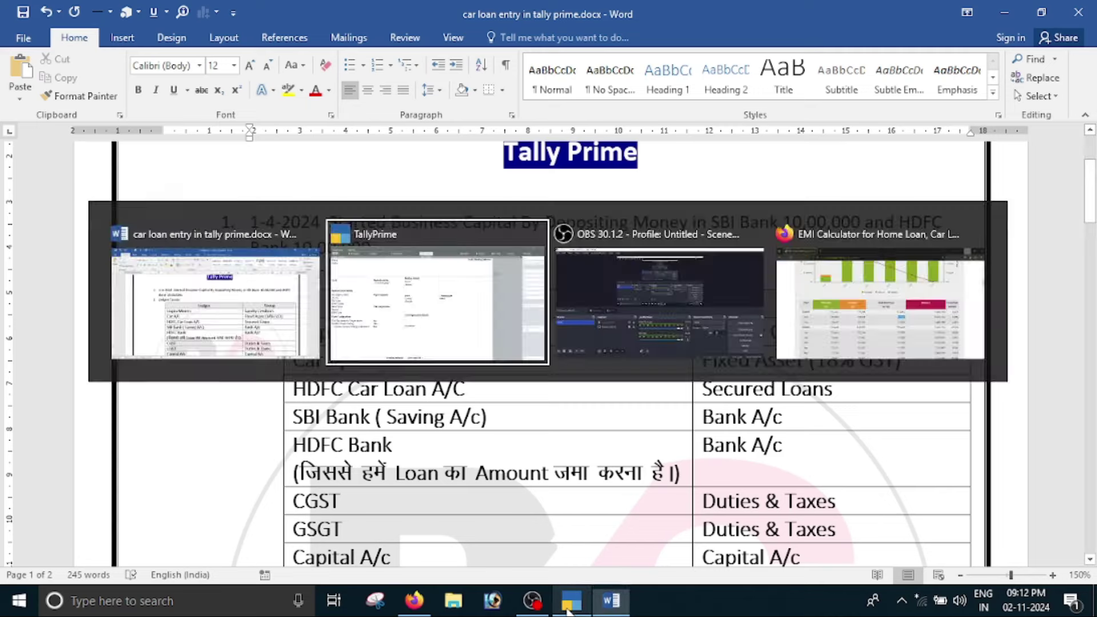
Step: Name the new ledger Gupta Moters and place it under Sundry Creditors
text(Gupta Mo)
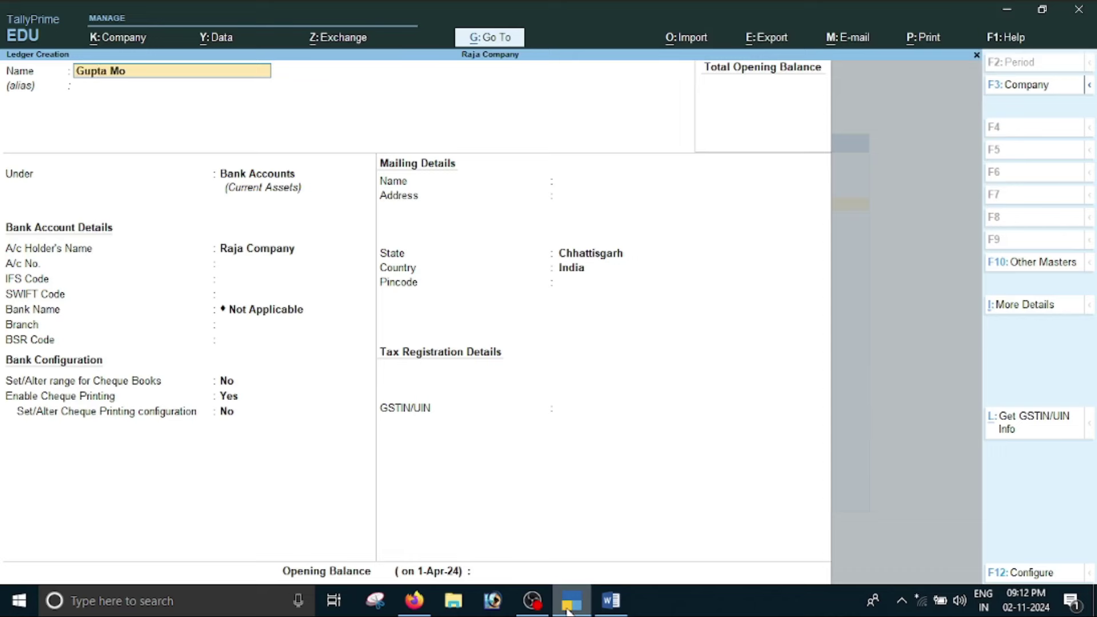
key(Return)
key(Return)
text(S)
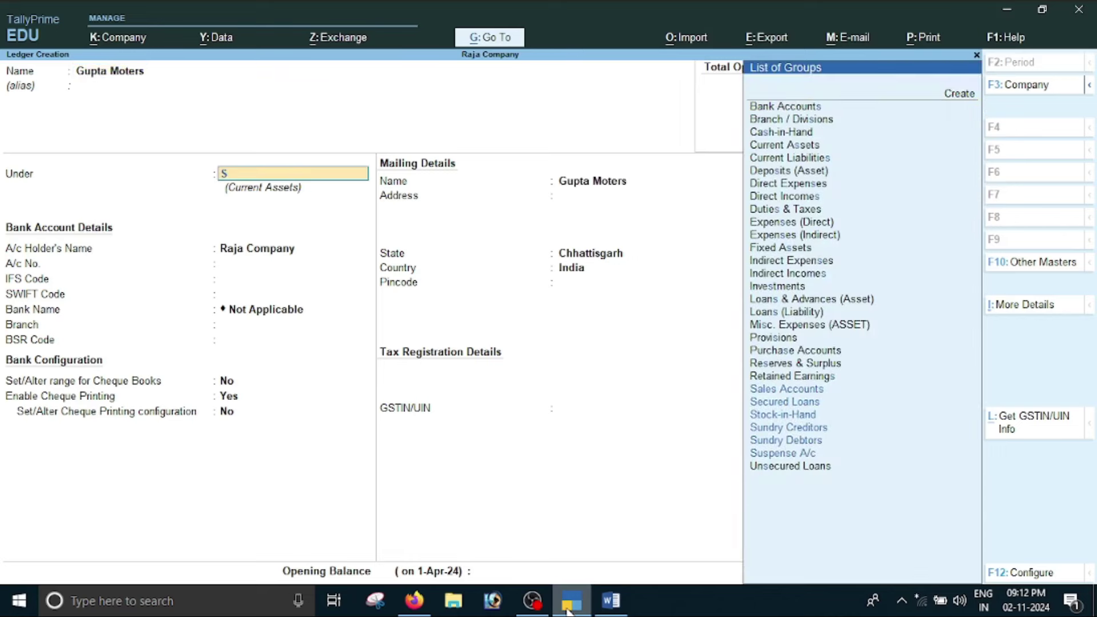
key(Down)
key(Down)
key(Down)
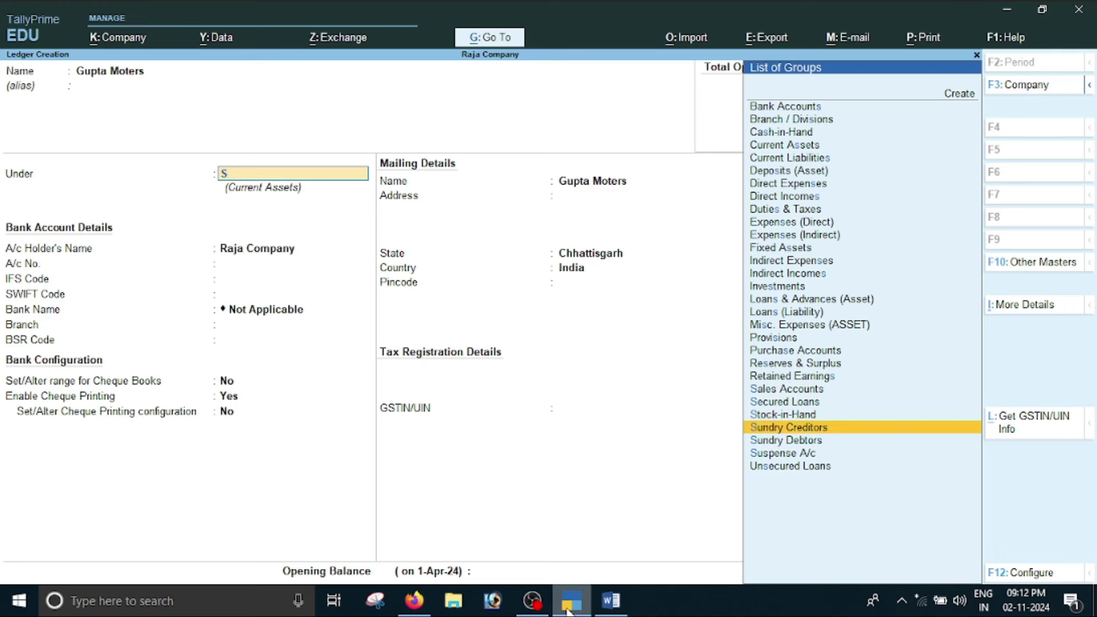
key(Return)
Step: Keep Gupta Moters' bill-by-bill, mailing and bank defaults and the Regular registration type, continuing to the GSTIN/UIN field
key(Return)
key(Return)
key(Return)
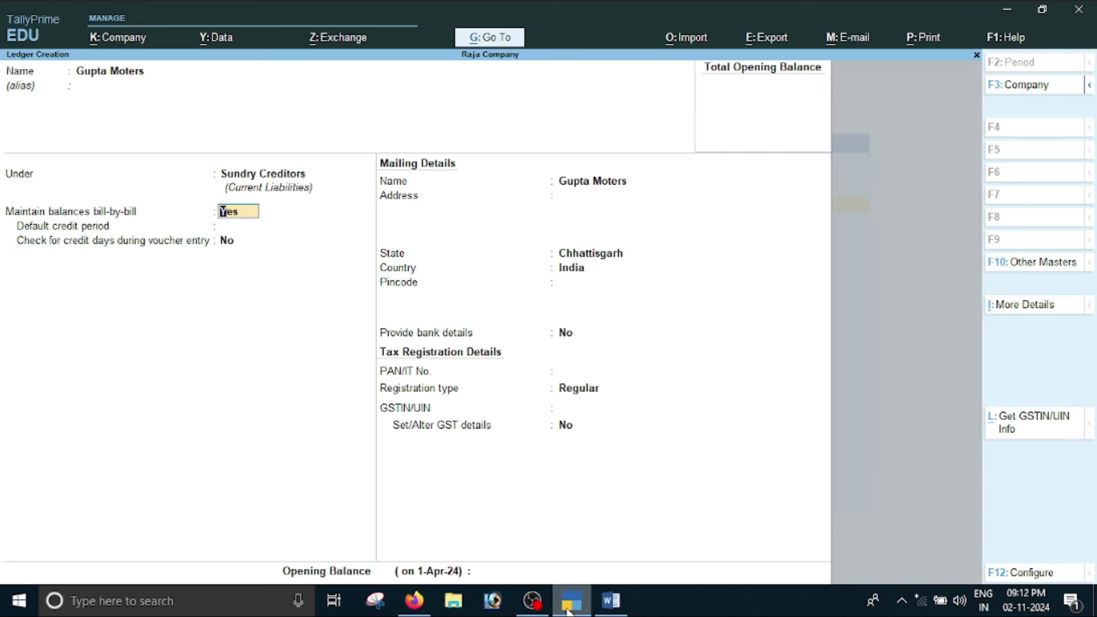
key(Return)
key(Return)
key(Return)
key(Return)
key(Return)
key(Return)
key(Return)
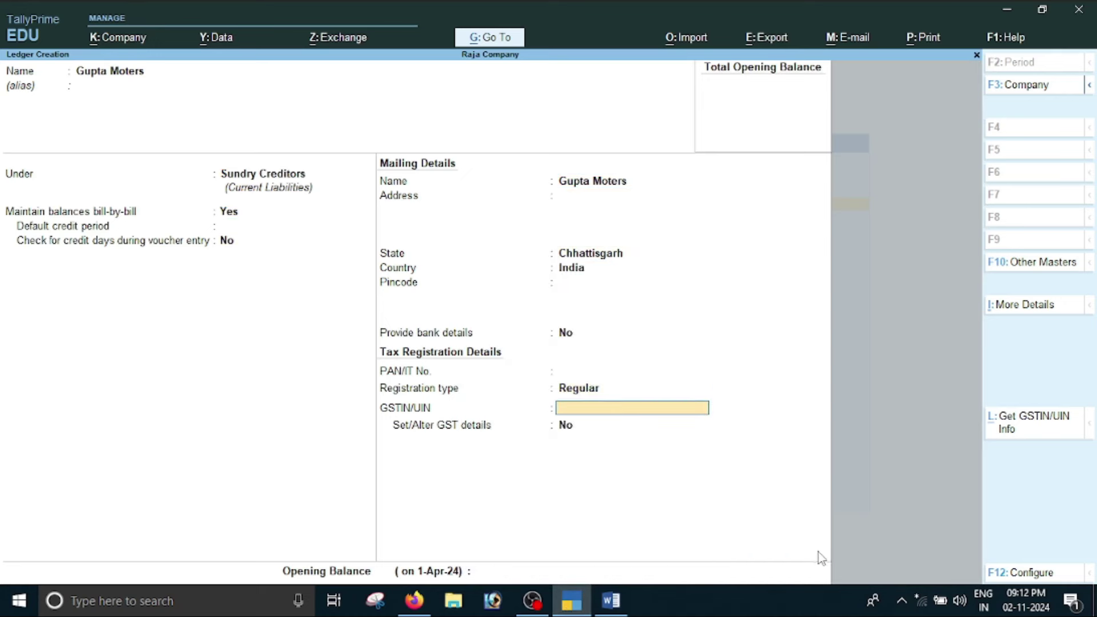
Step: Copy the supplier's GST number from the Gupta Moters invoice in Word and paste it as the ledger's GSTIN/UIN in TallyPrime
key(alt+Tab)
scroll(777, 504, down, 10)
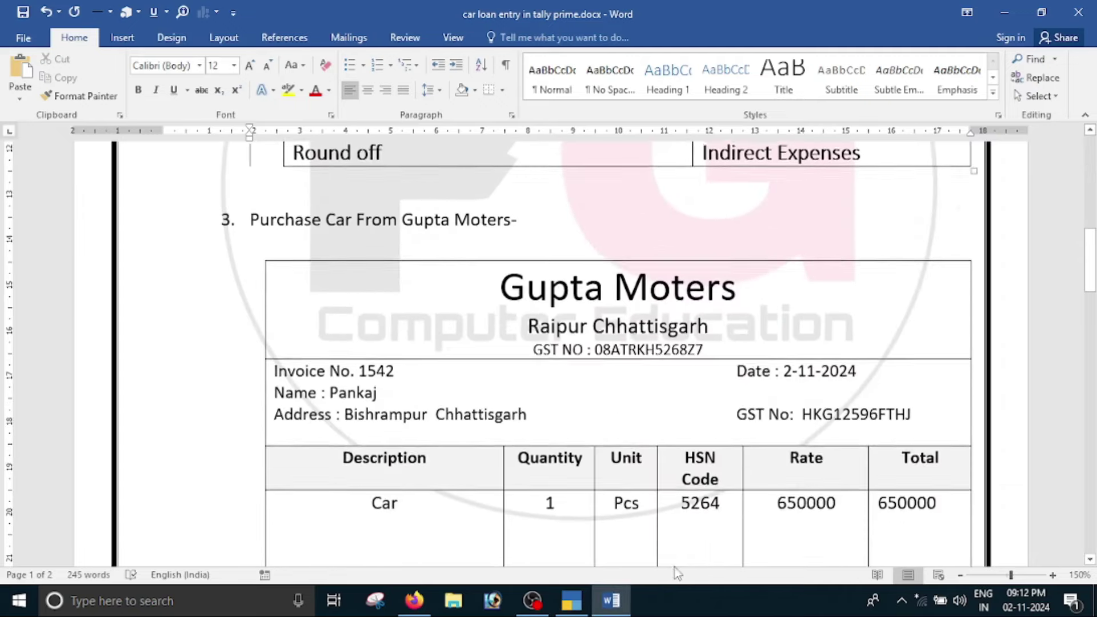
double_click(657, 354)
key(alt+Tab)
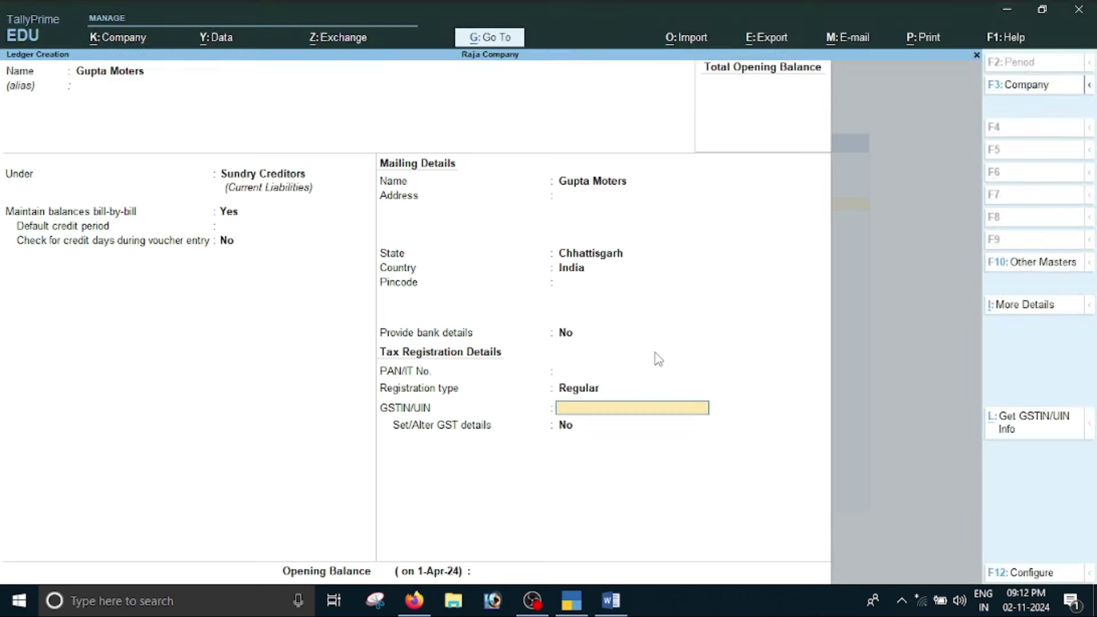
key(ctrl+alt+v)
key(Return)
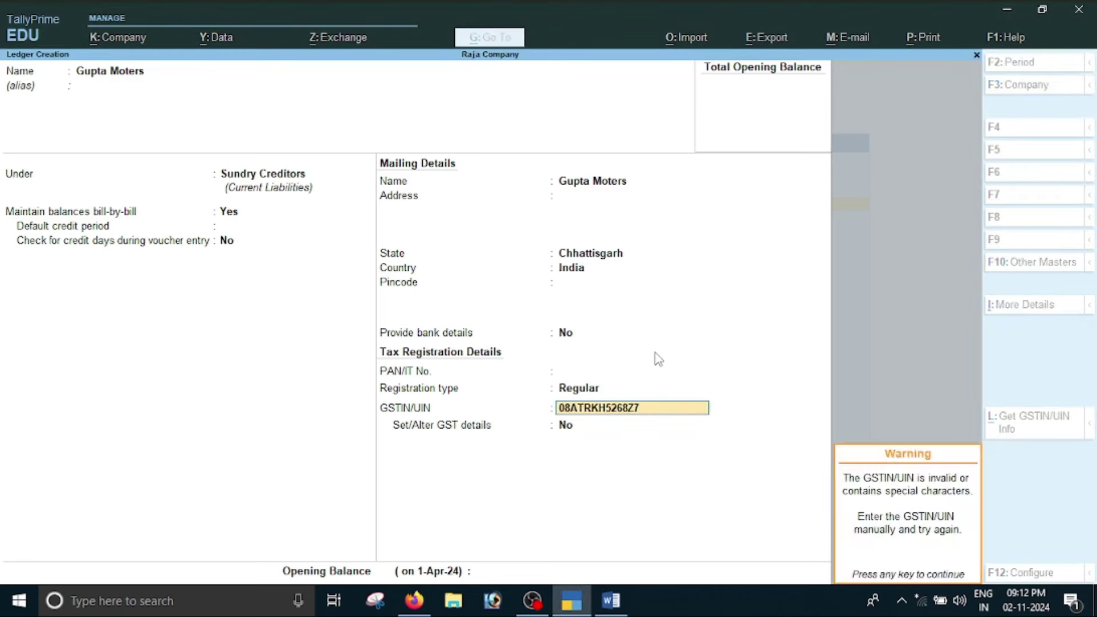
Step: Keep Set/Alter GST details at No and save the Gupta Moters ledger
key(Return)
key(Return)
key(Return)
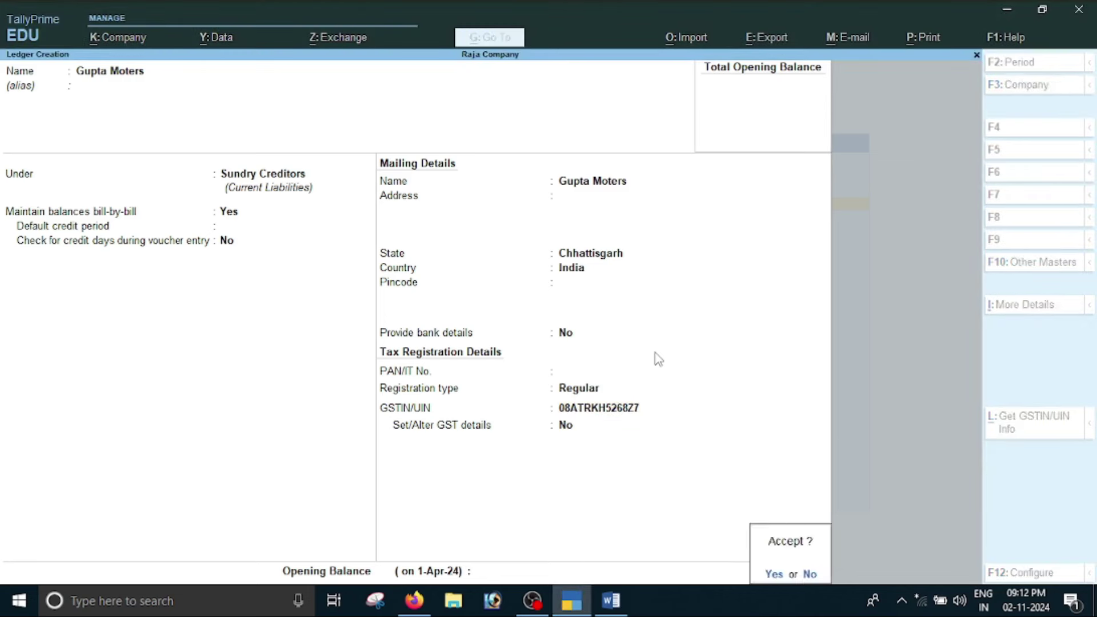
key(Return)
Step: Check the ledger table in Word, return to TallyPrime, name the new ledger Car A/c and place it under Fixed Assets
key(alt+Tab)
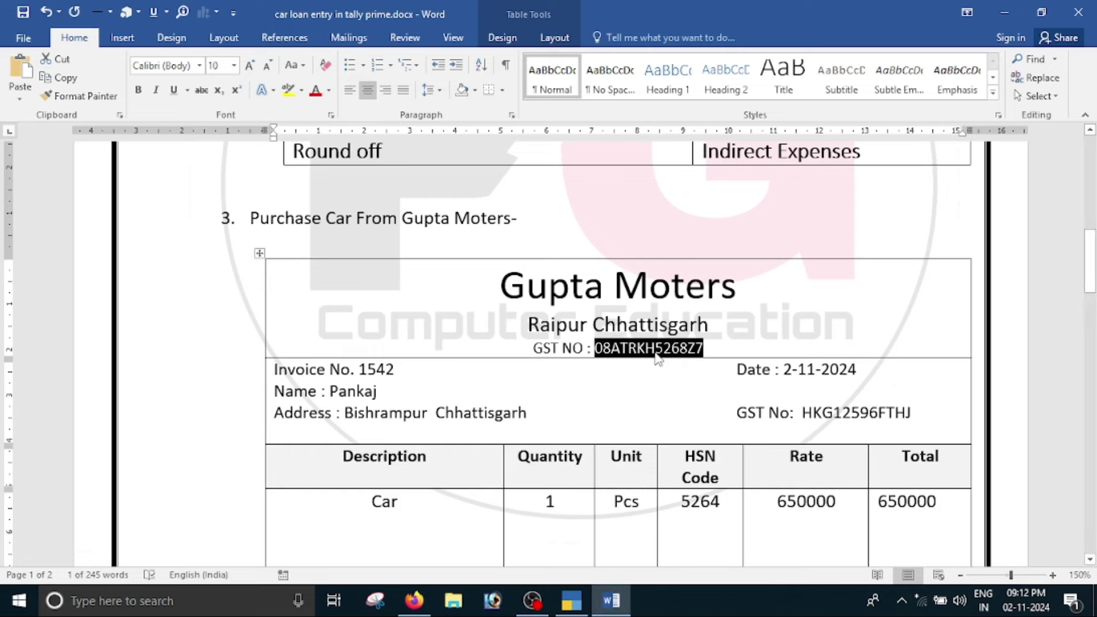
scroll(657, 357, up, 5)
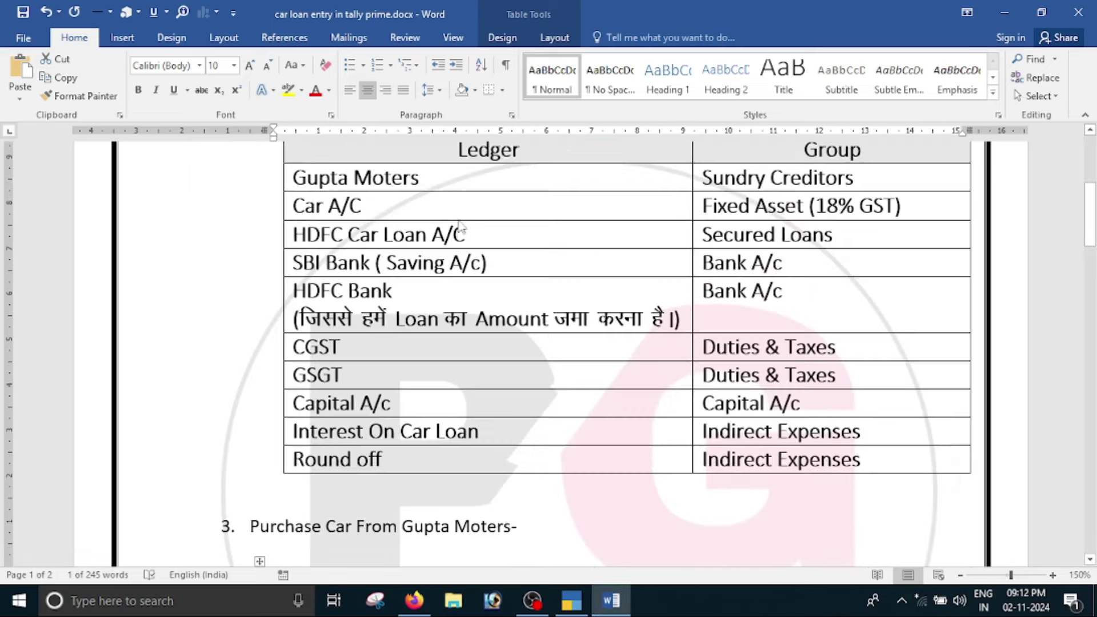
scroll(694, 272, up, 3)
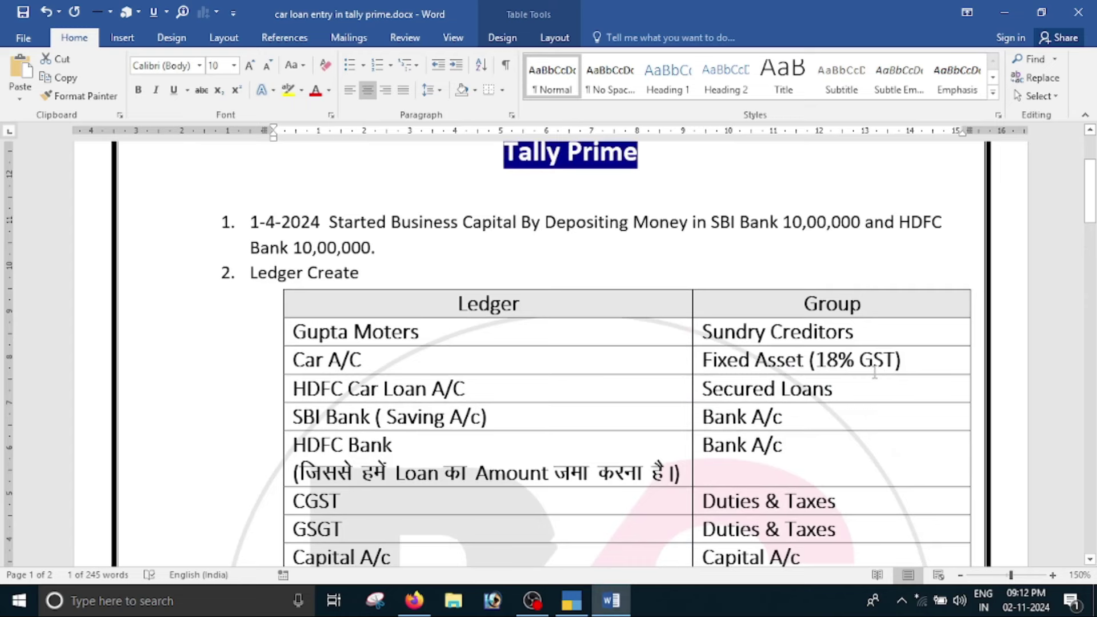
key(alt+Tab)
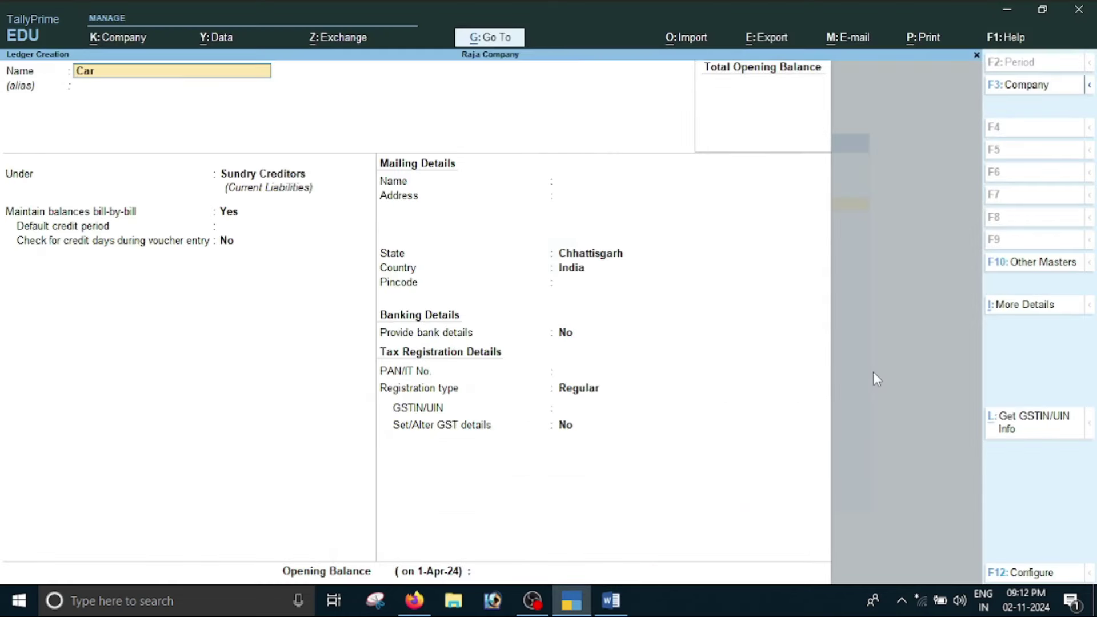
text(c)
key(Return)
key(Return)
text(F)
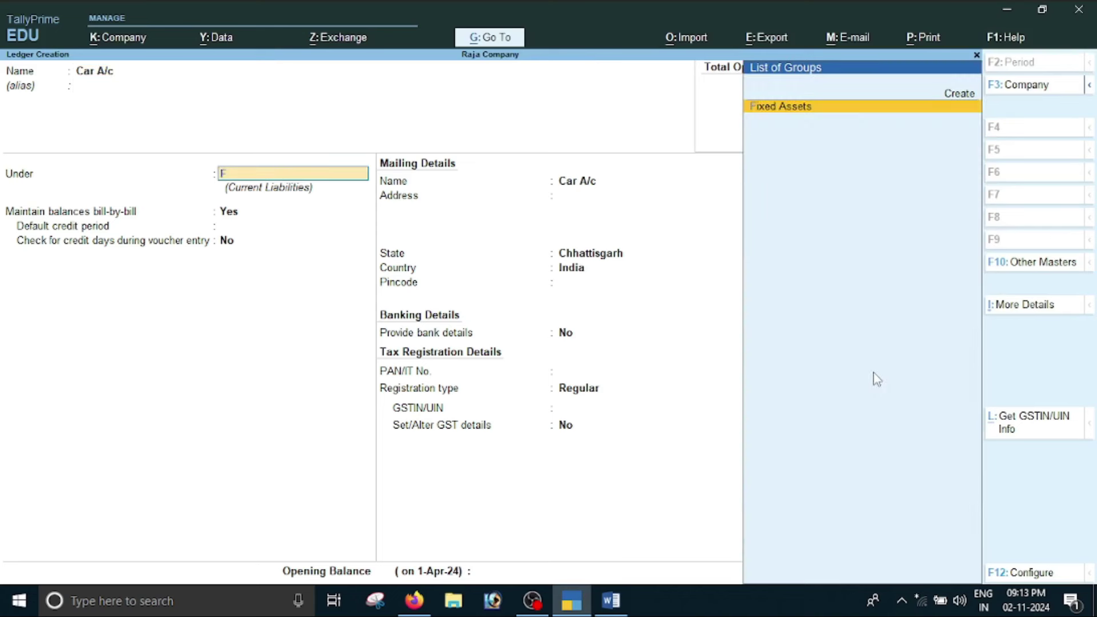
key(Return)
Step: Keep GST as Applicable for the Car A/c ledger and set Set/Alter GST Details to Yes
key(Return)
key(Return)
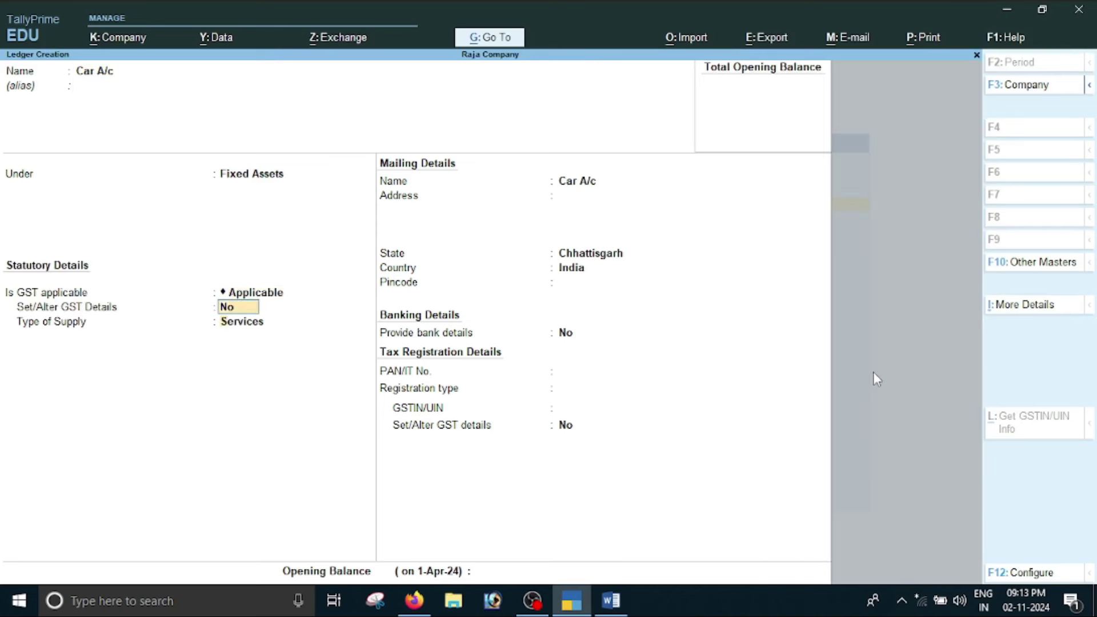
key(BackSpace)
text(y)
key(Return)
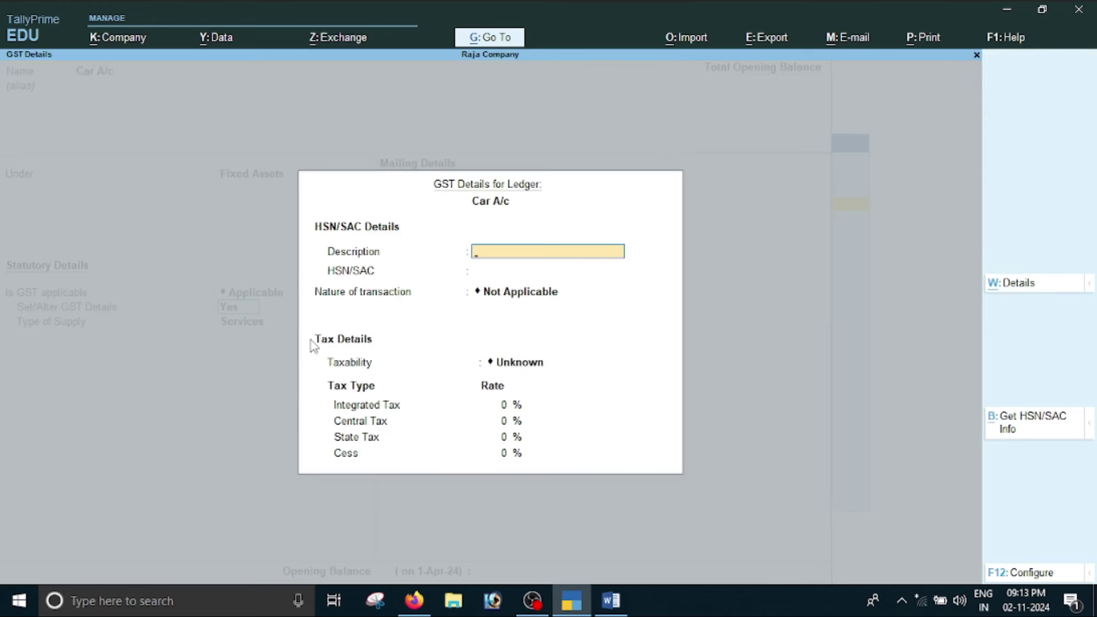
Step: Set the GST description to Car and fill in HSN/SAC with 5264 copied from the invoice in Word
text(Car)
key(Return)
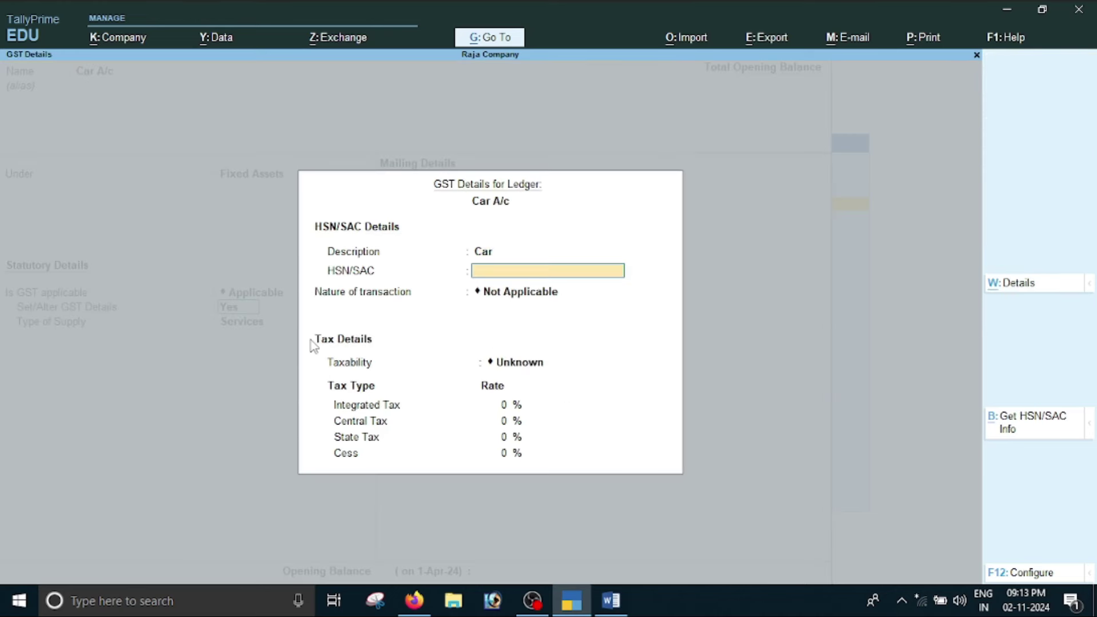
key(alt+Tab)
scroll(493, 360, down, 10)
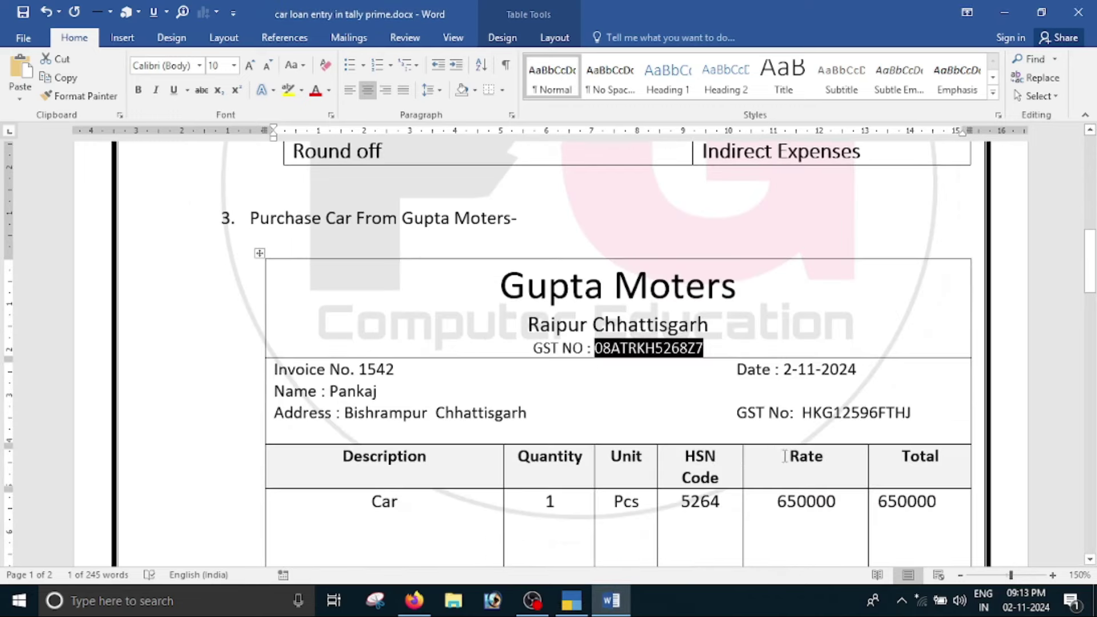
double_click(697, 506)
key(ctrl+c)
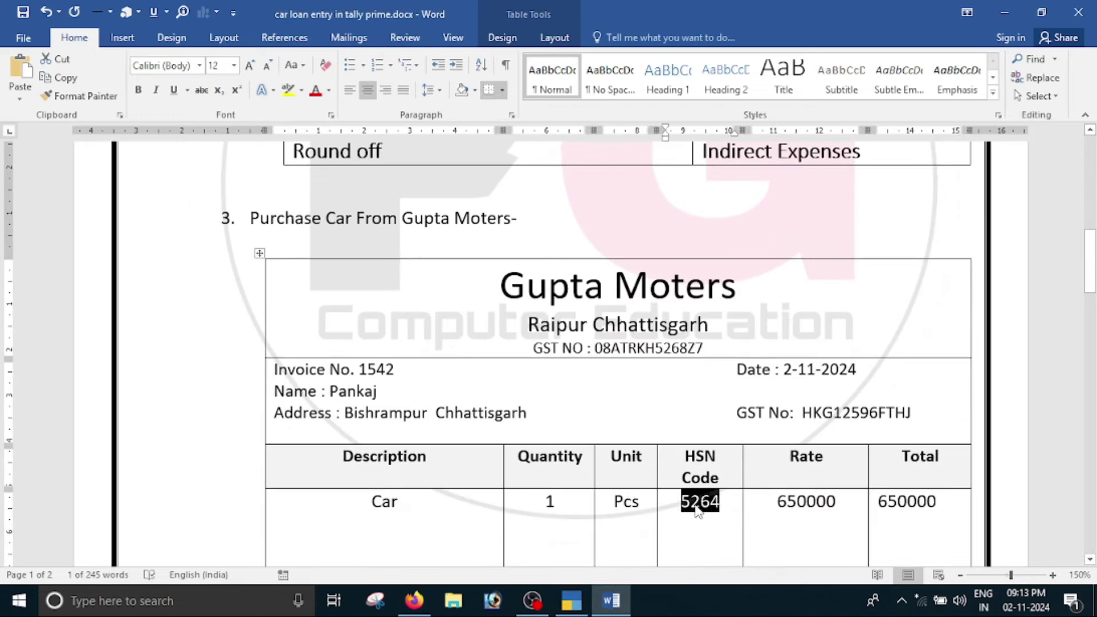
key(alt+Tab)
key(ctrl+v)
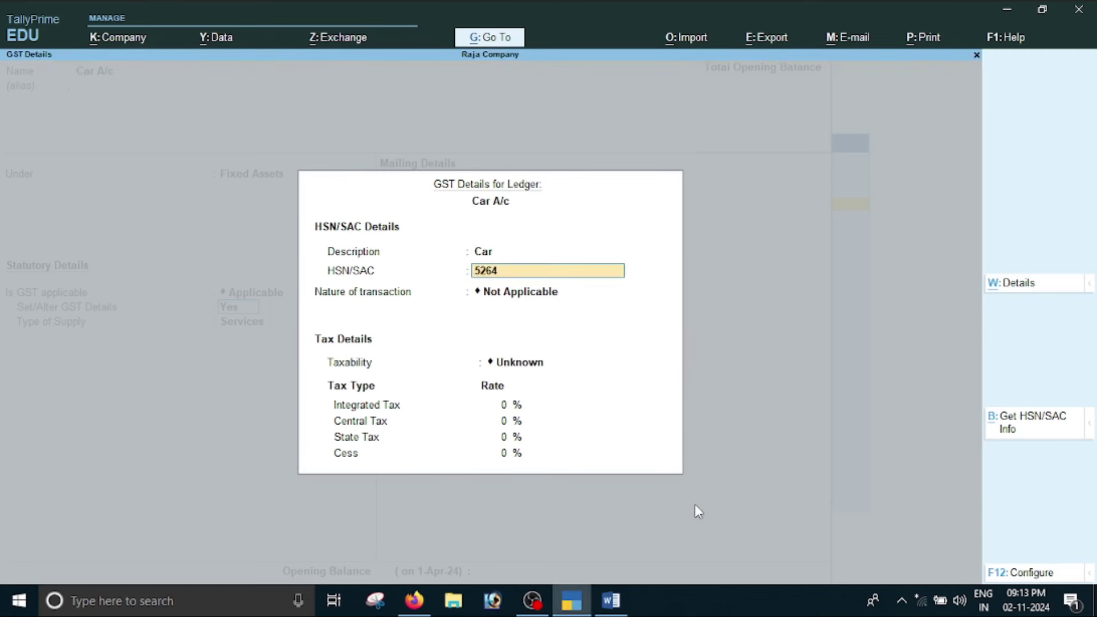
Step: Set the nature of transaction for Car A/c to Purchase Taxable and keep the nature of goods as Not Applicable
key(Return)
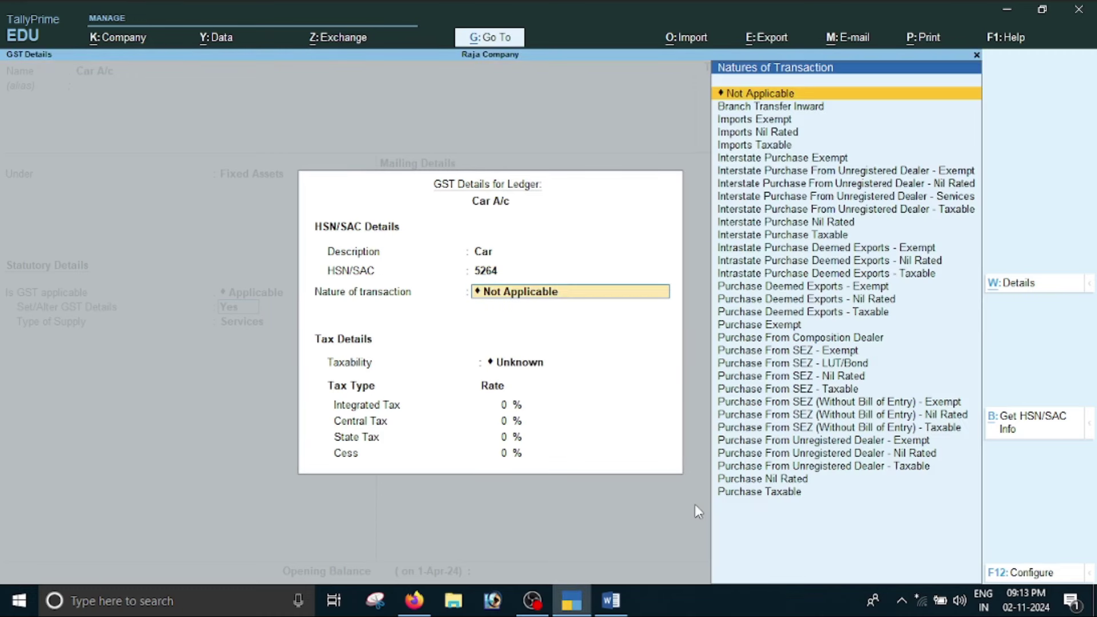
text(P)
key(Down)
key(Down)
key(Down)
key(Down)
key(Down)
key(Down)
key(Down)
key(Down)
key(Down)
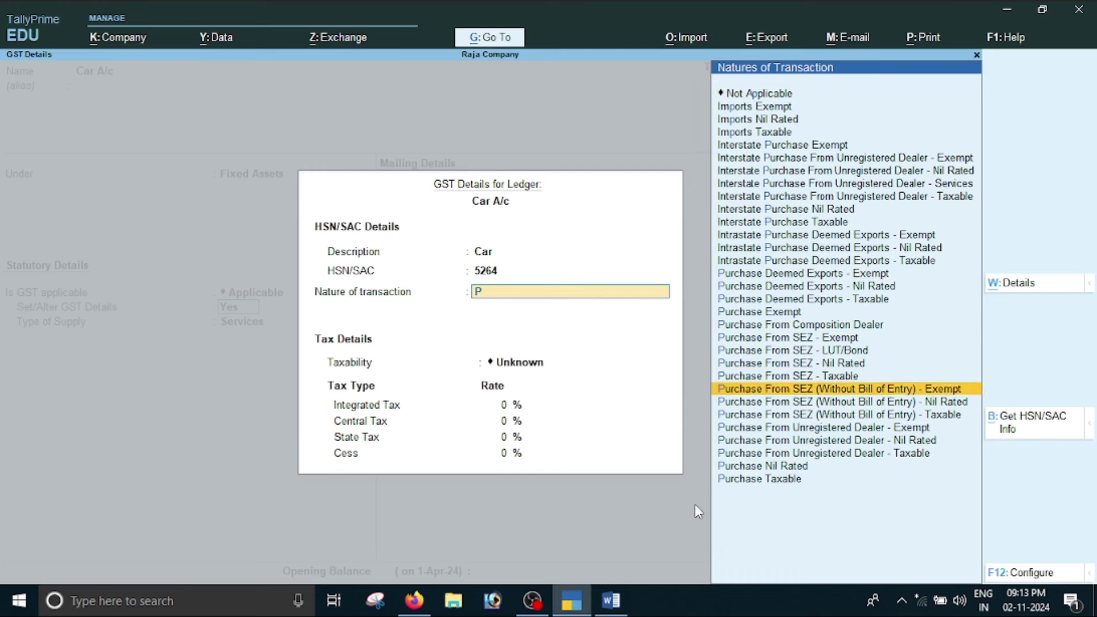
key(Down)
key(Down)
key(Down)
key(Down)
key(Down)
key(Down)
key(Down)
key(Return)
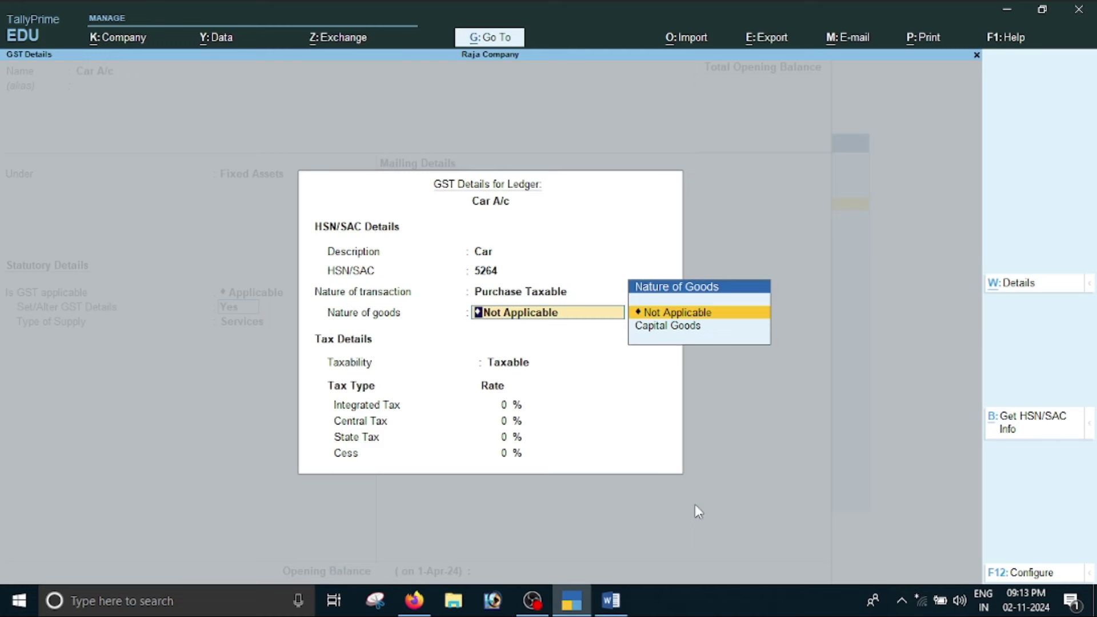
key(Return)
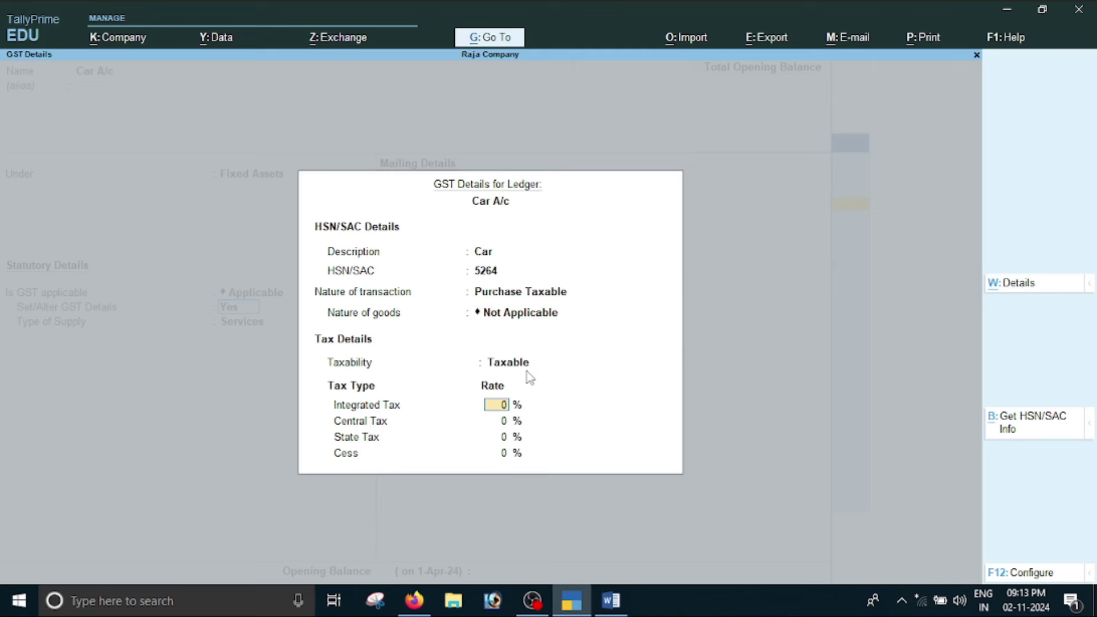
Step: Set the integrated tax rate to 18% and accept the GST details for Car A/c
text(18)
key(Return)
key(Return)
key(Return)
key(Return)
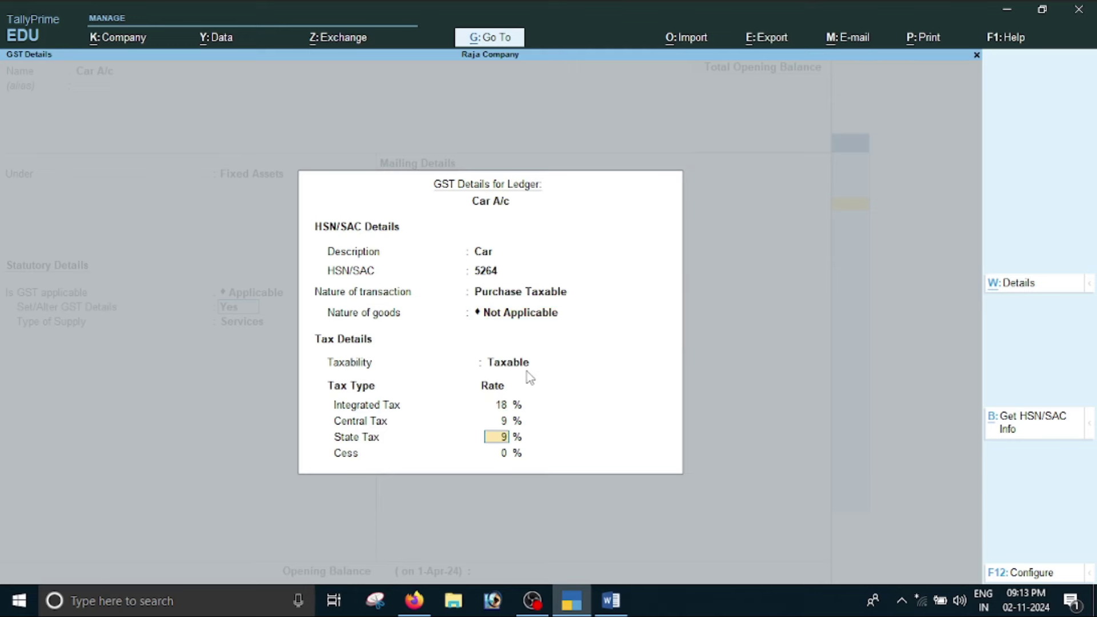
key(Return)
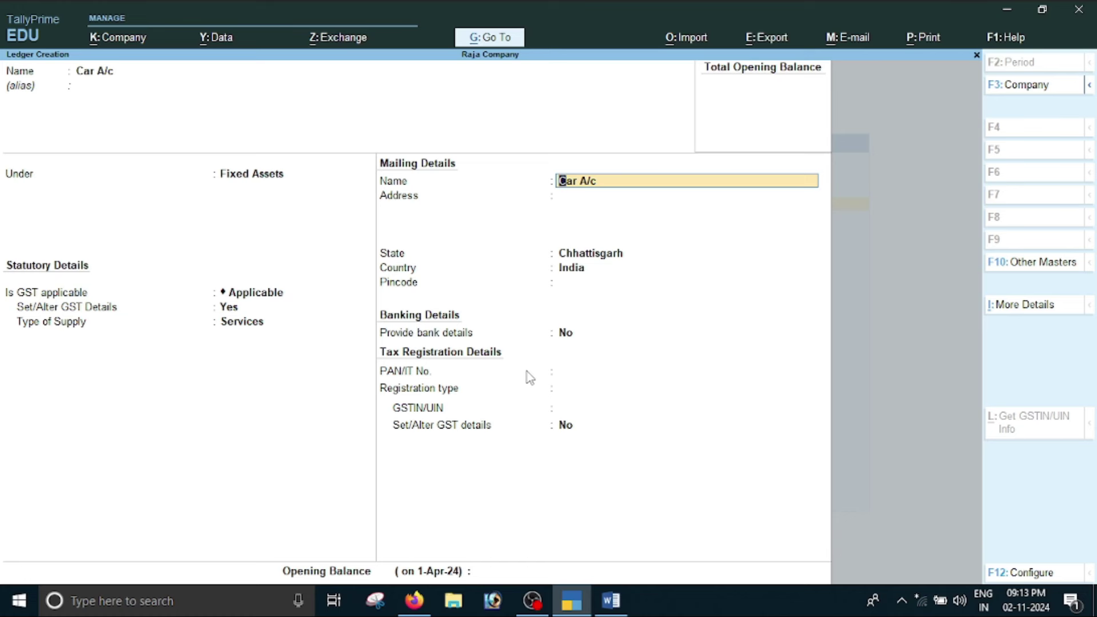
Step: Change the type of supply to Goods and save the Car A/c ledger
key(BackSpace)
key(Up)
key(Return)
key(Return)
key(Return)
key(Return)
key(Return)
key(Return)
key(Return)
key(Return)
key(Return)
key(Return)
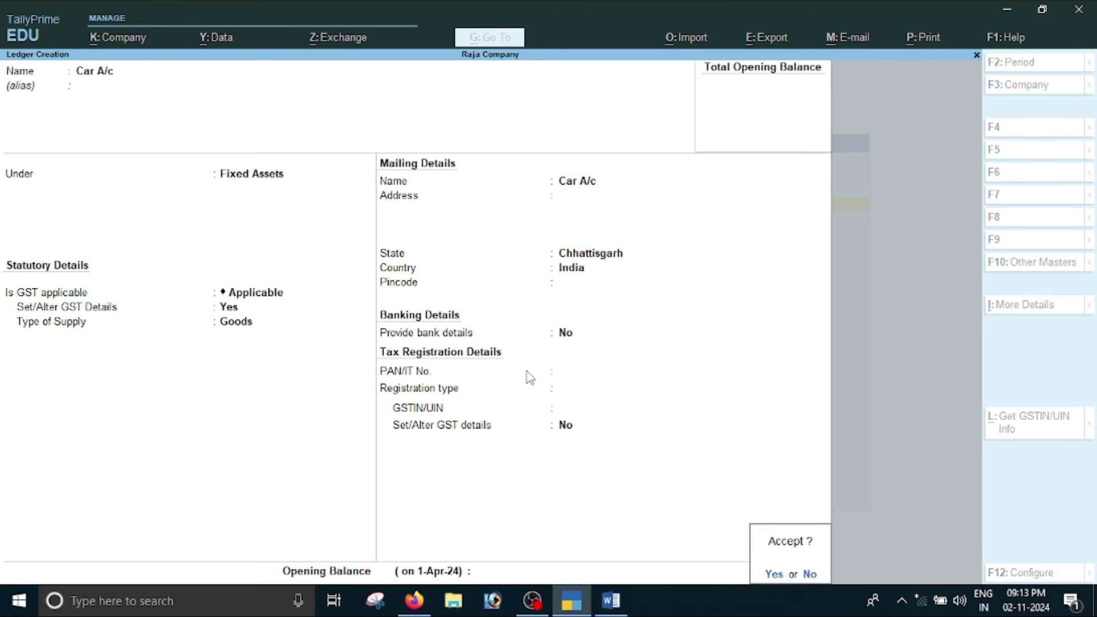
key(Return)
Step: Check the ledger table in Word, return to TallyPrime and name the new ledger Hdfc Car Loan A/c
key(alt+Tab)
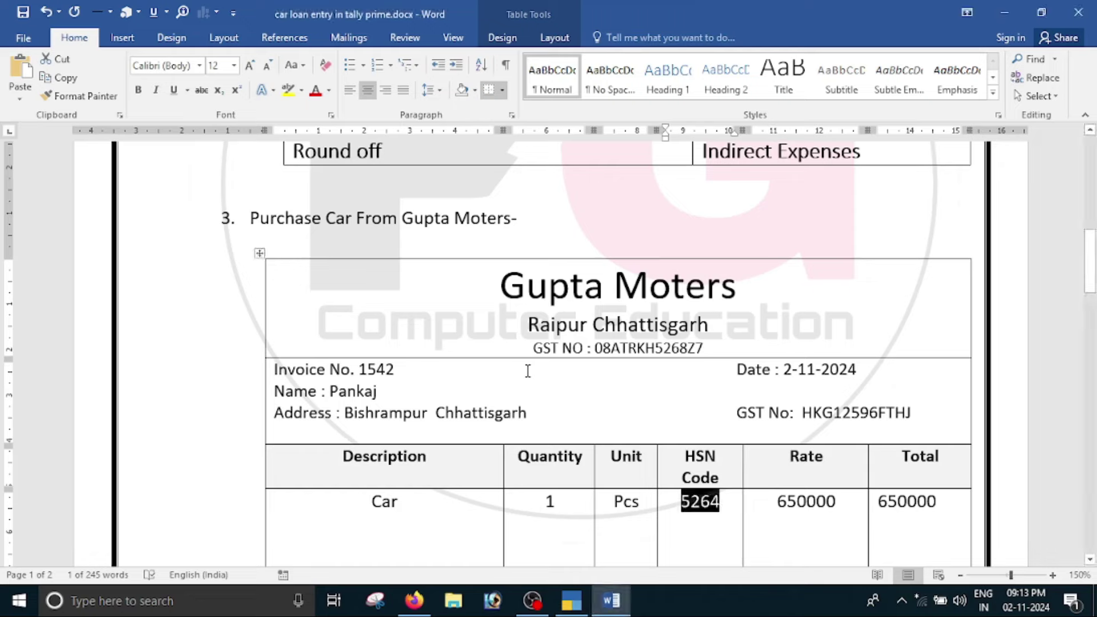
scroll(523, 359, up, 10)
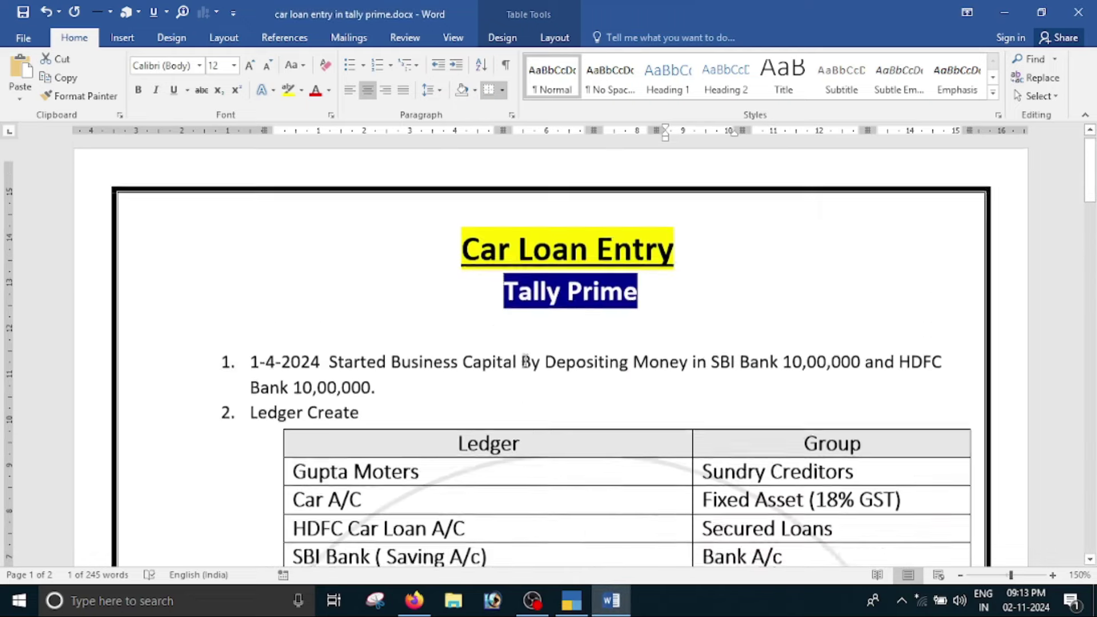
scroll(381, 489, down, 3)
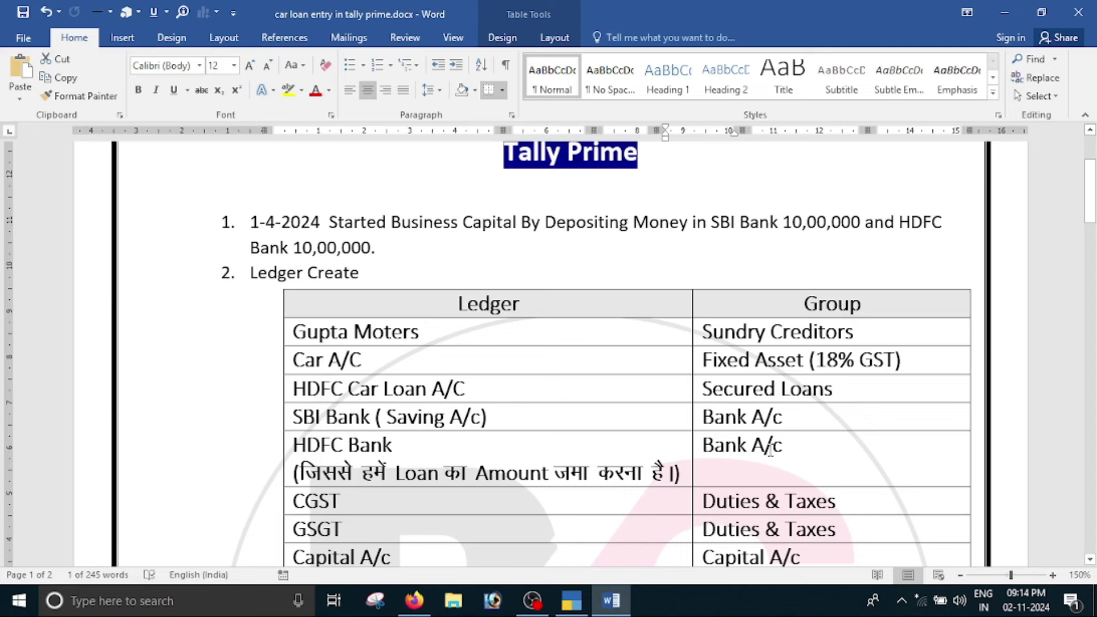
key(alt+Tab)
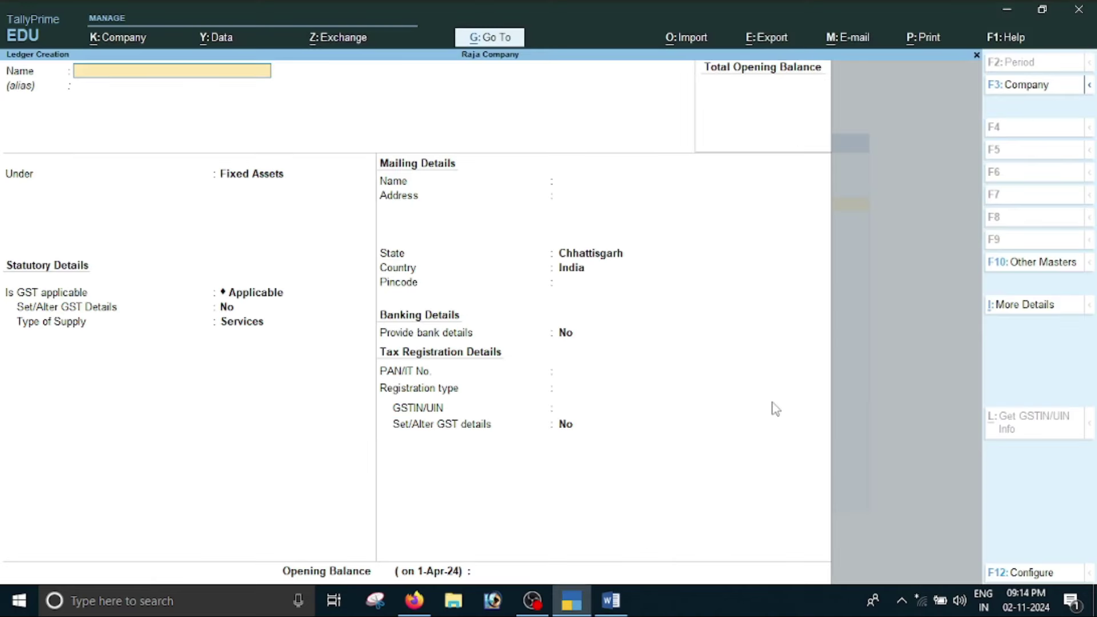
text(Hdfc Car Loan)
text( A./)
text(/c)
key(Return)
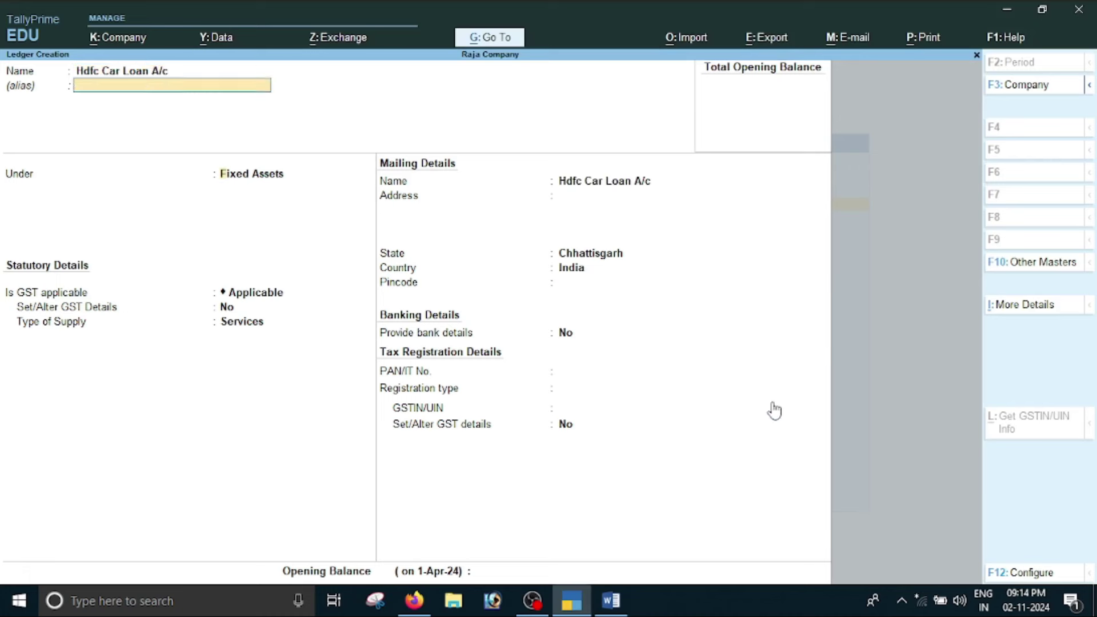
Step: Place the Hdfc Car Loan A/c ledger under Secured Loans
key(Return)
text(S)
key(Down)
key(Down)
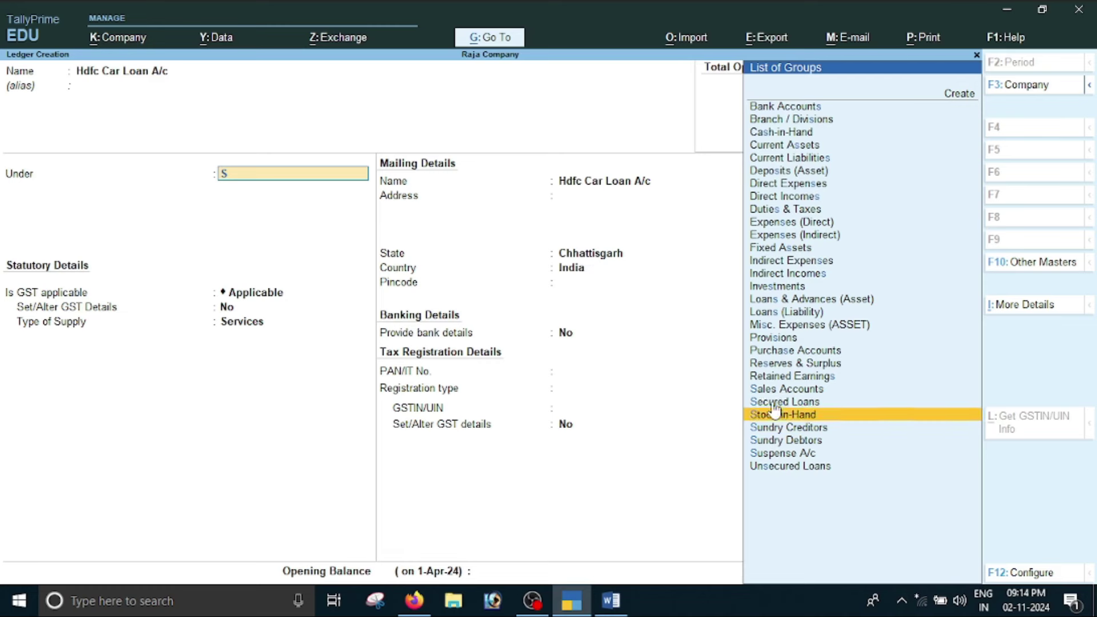
key(Up)
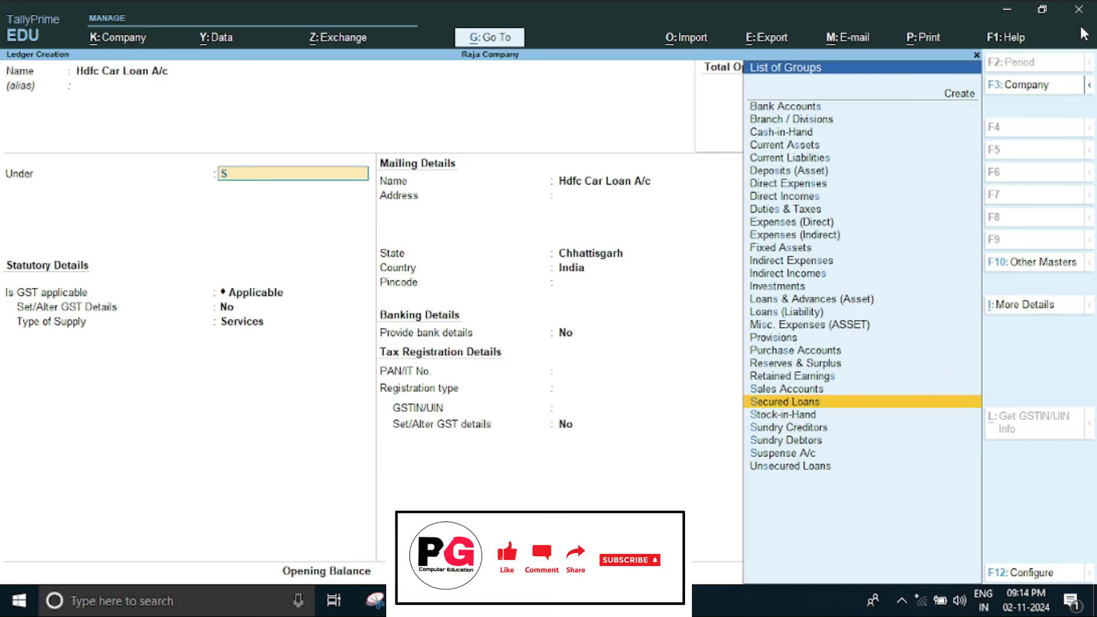
key(Return)
Step: Keep the default mailing, bank and tax registration details and save the Hdfc Car Loan A/c ledger
key(Return)
key(Return)
key(Return)
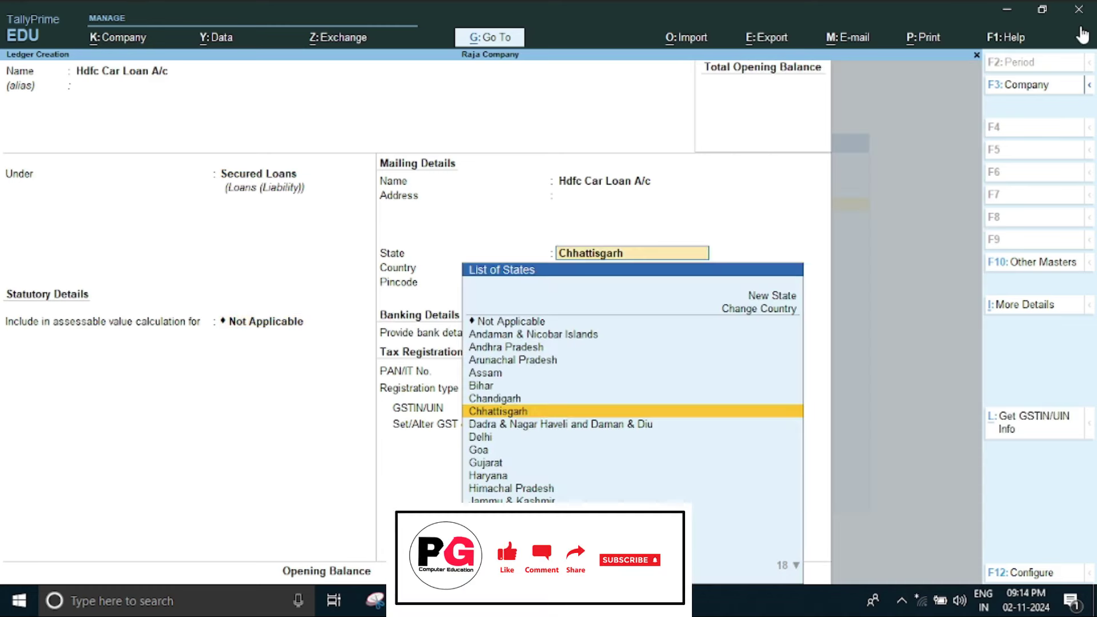
key(Return)
key(Return)
key(Return)
key(Return)
key(Return)
key(Return)
key(Return)
key(Return)
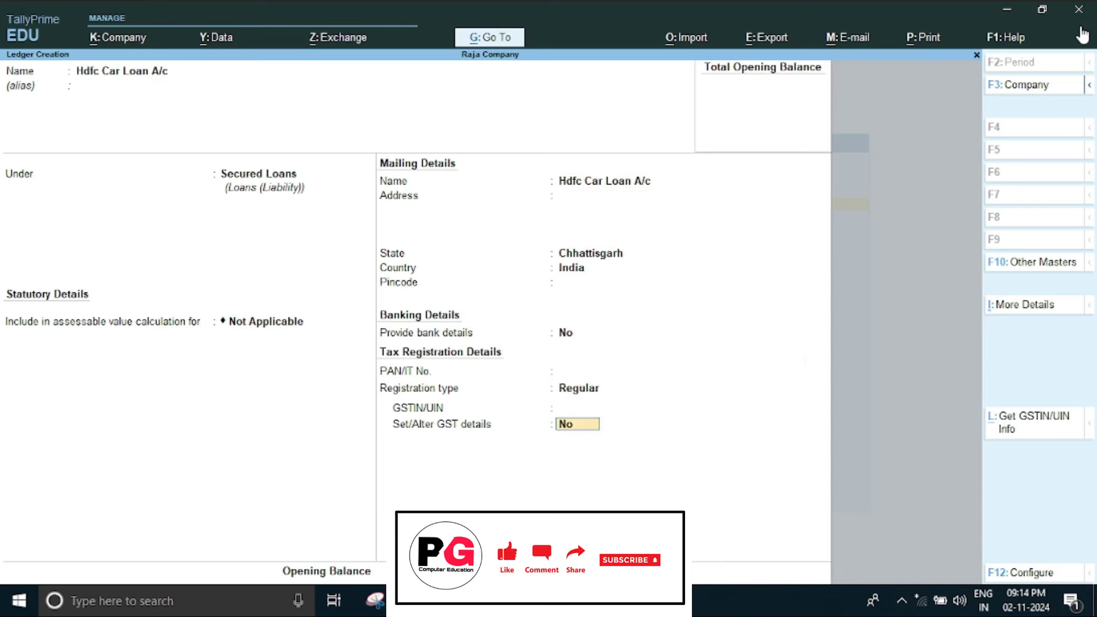
key(Return)
key(Return)
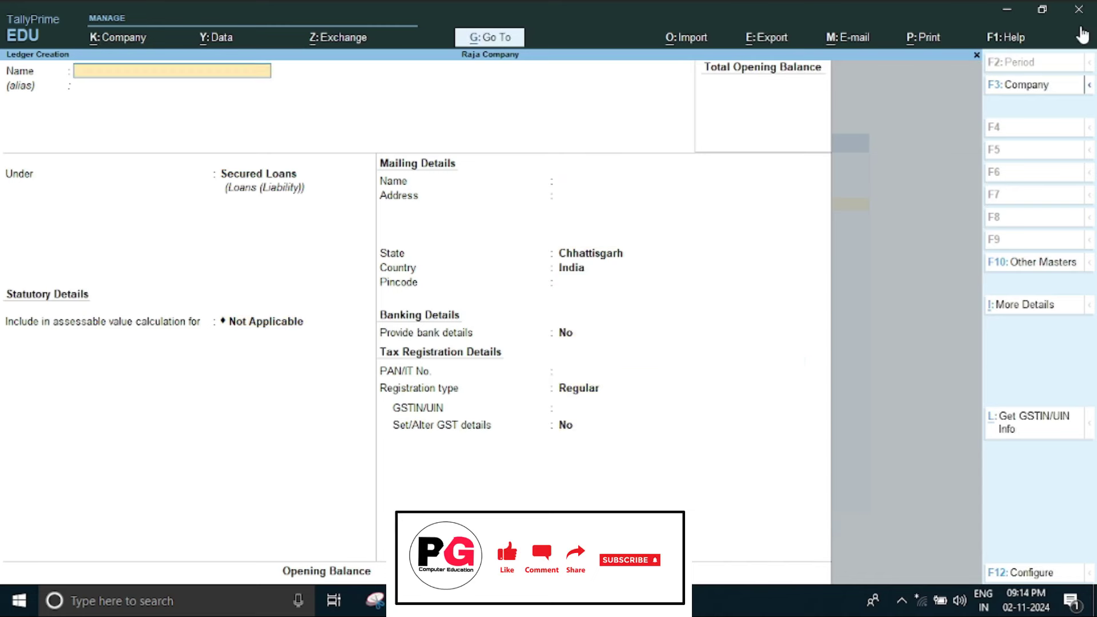
Step: Check the remaining ledgers in Word, return to TallyPrime, name the new ledger Cgst and place it under Duties & Taxes
key(alt+Tab)
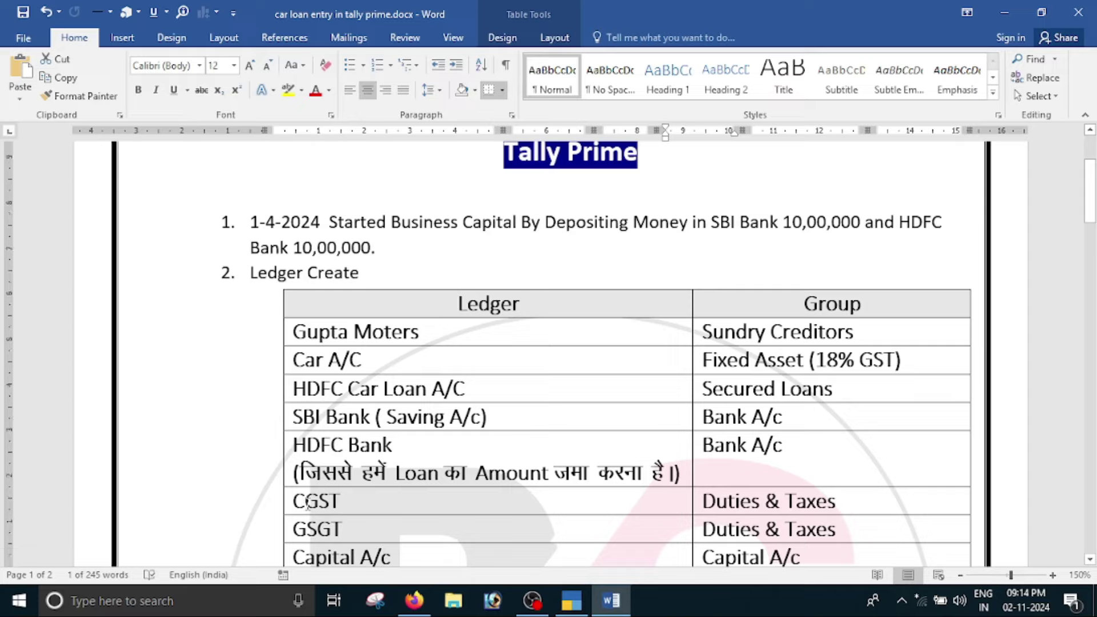
scroll(336, 529, down, 3)
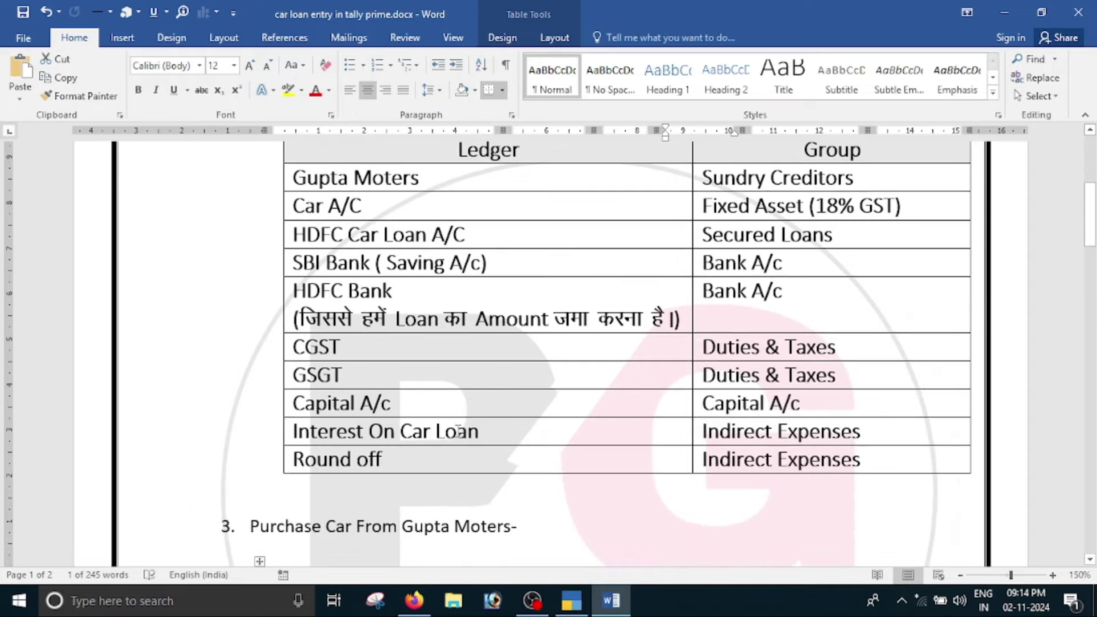
key(alt+Tab)
text(Cgs)
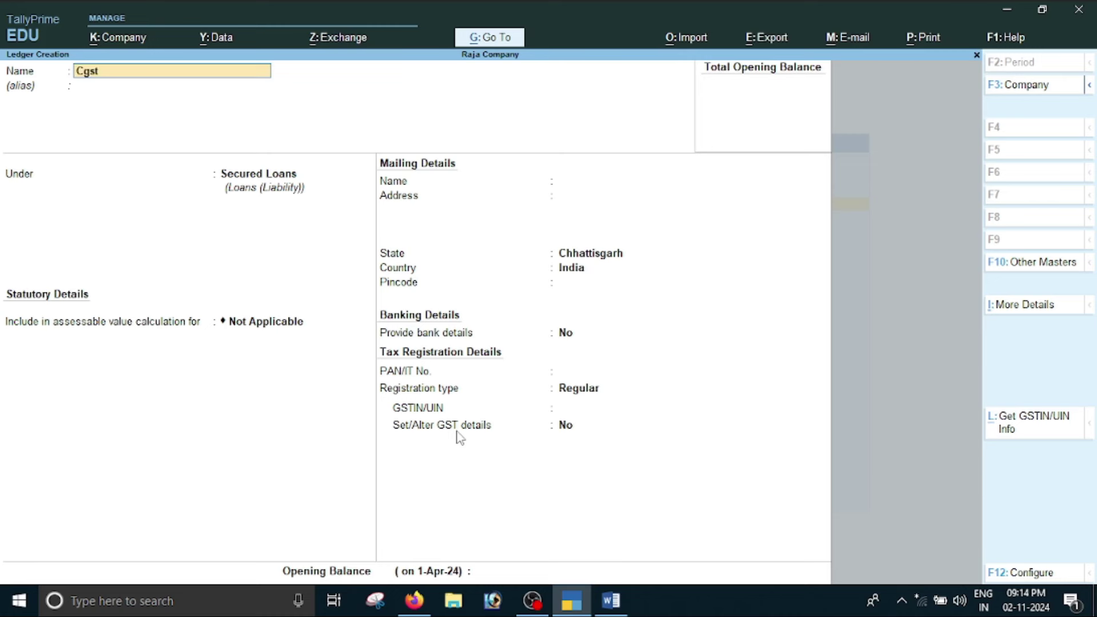
key(Return)
text(D)
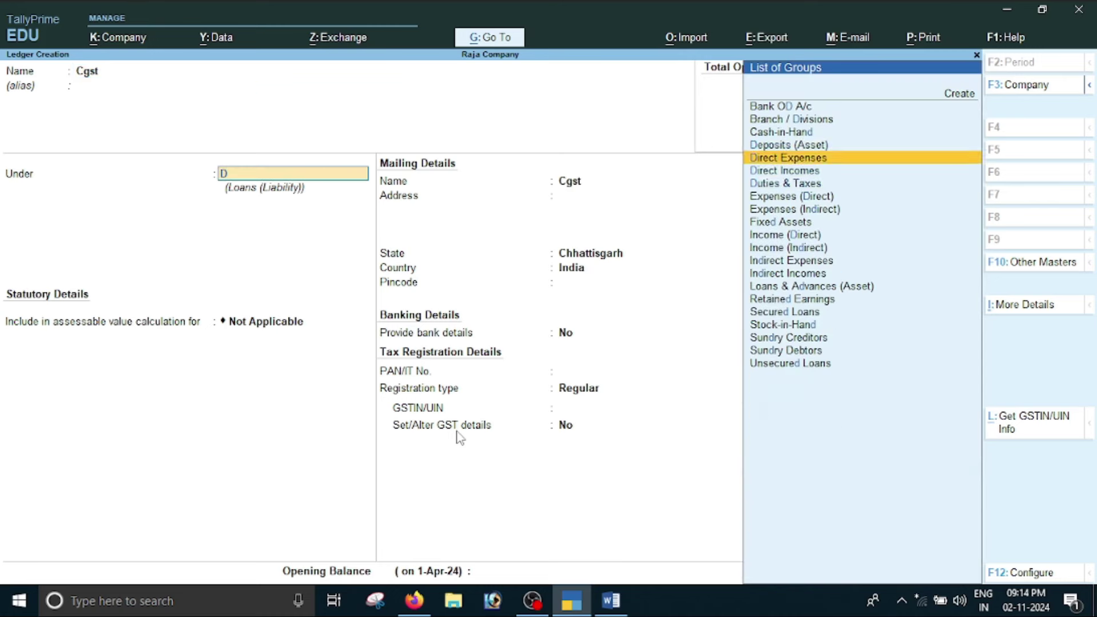
key(Down)
key(Down)
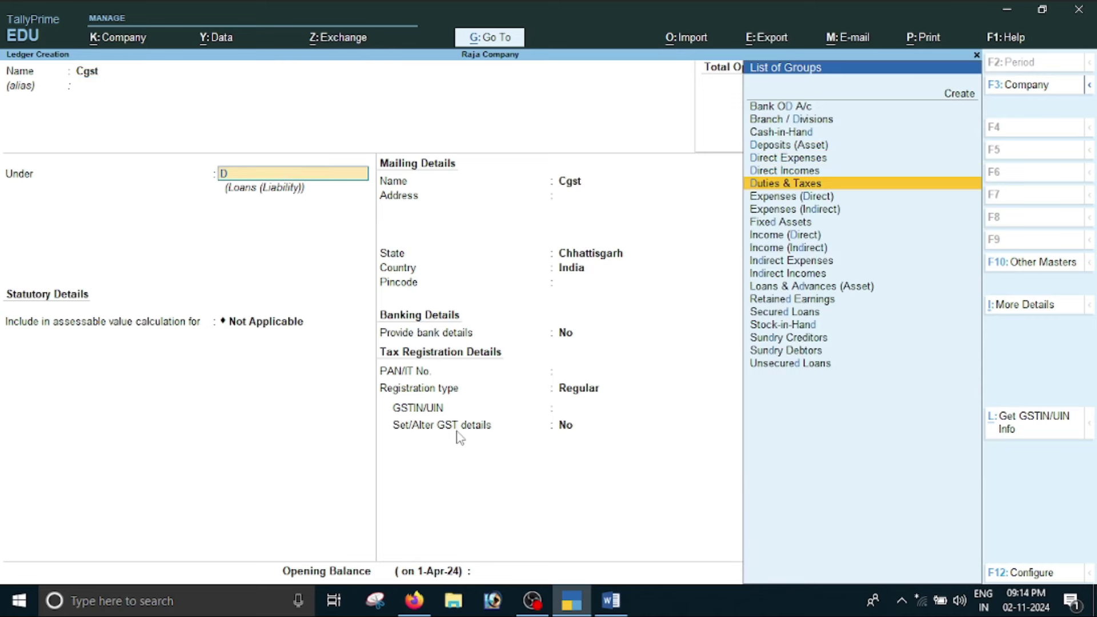
key(Return)
Step: Set the type of duty/tax to GST with tax type Central Tax and save the Cgst ledger
key(Up)
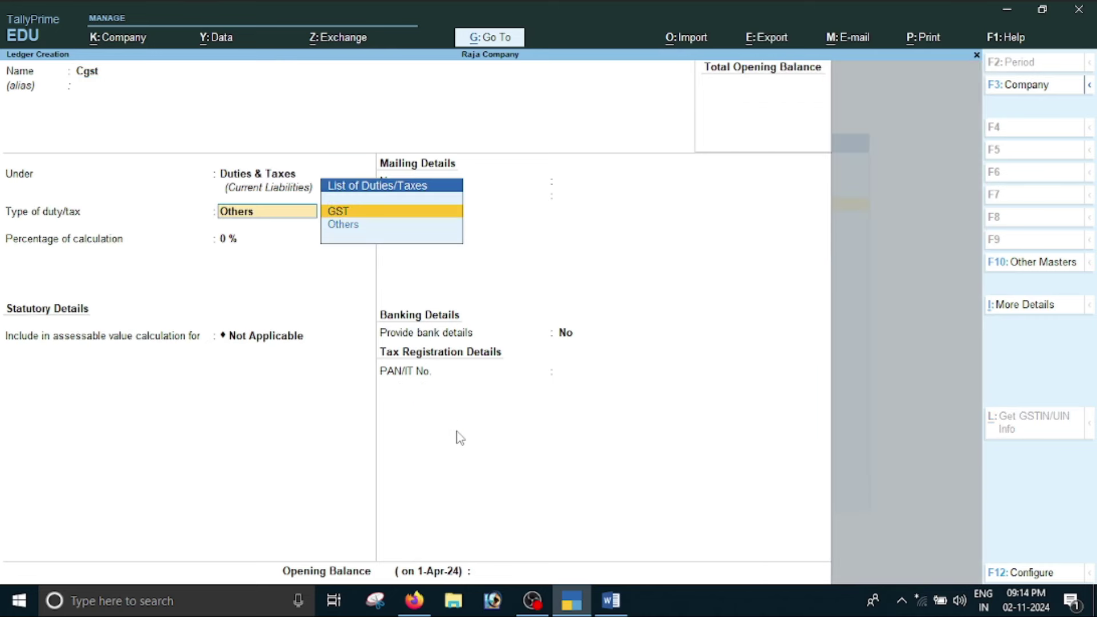
key(Return)
key(Down)
key(Up)
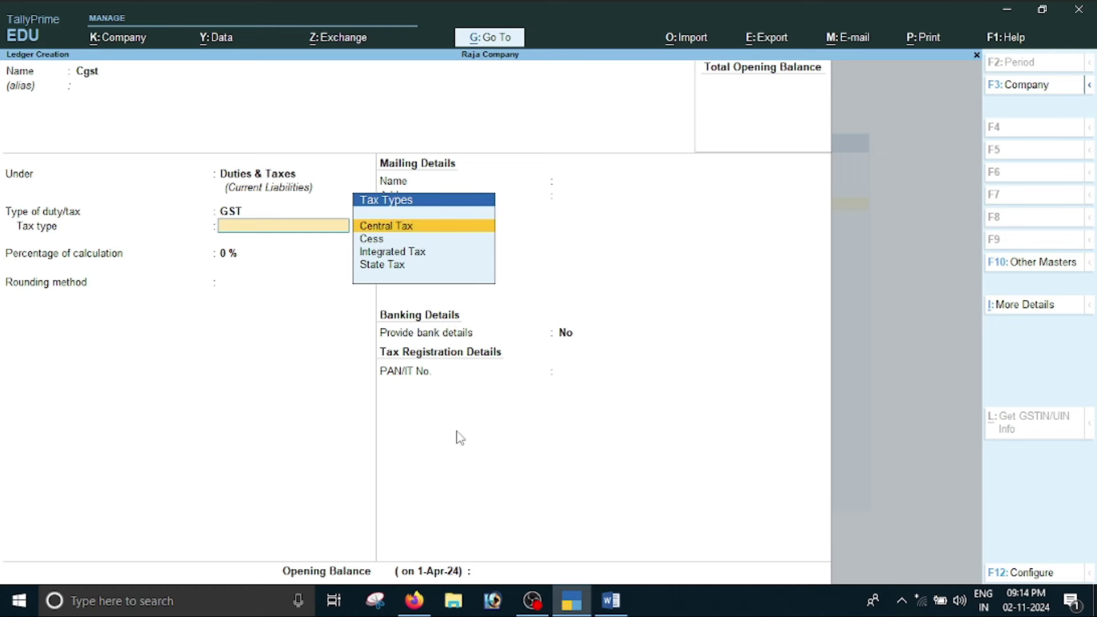
key(Return)
key(Return)
key(Return)
key(Return)
key(Return)
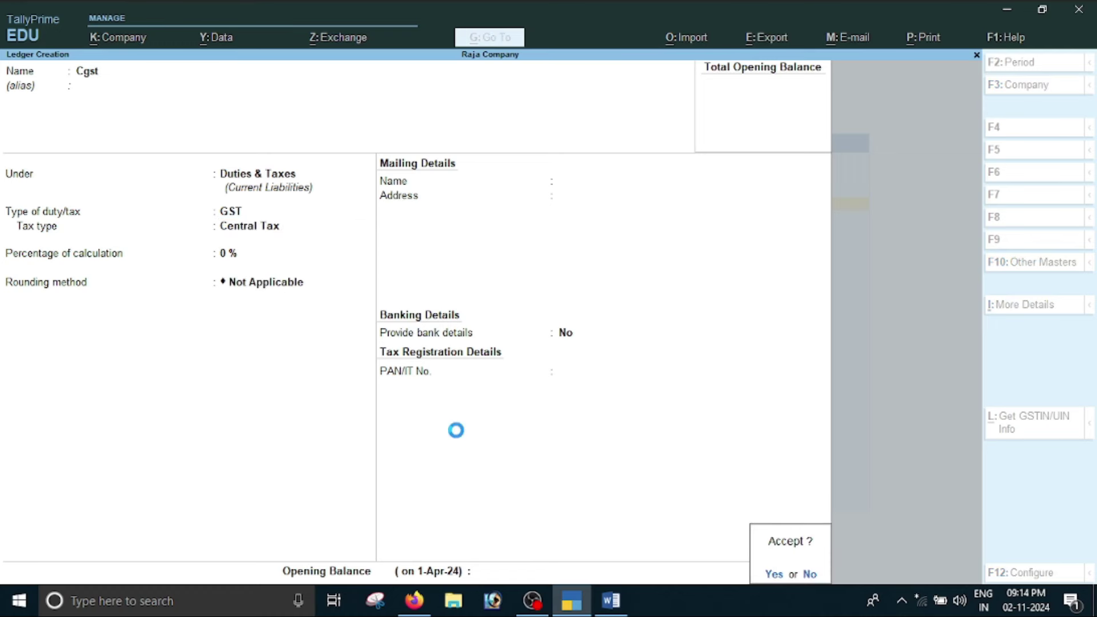
key(Return)
Step: Name the new ledger Sgst and keep it under Duties & Taxes
key(Return)
key(Return)
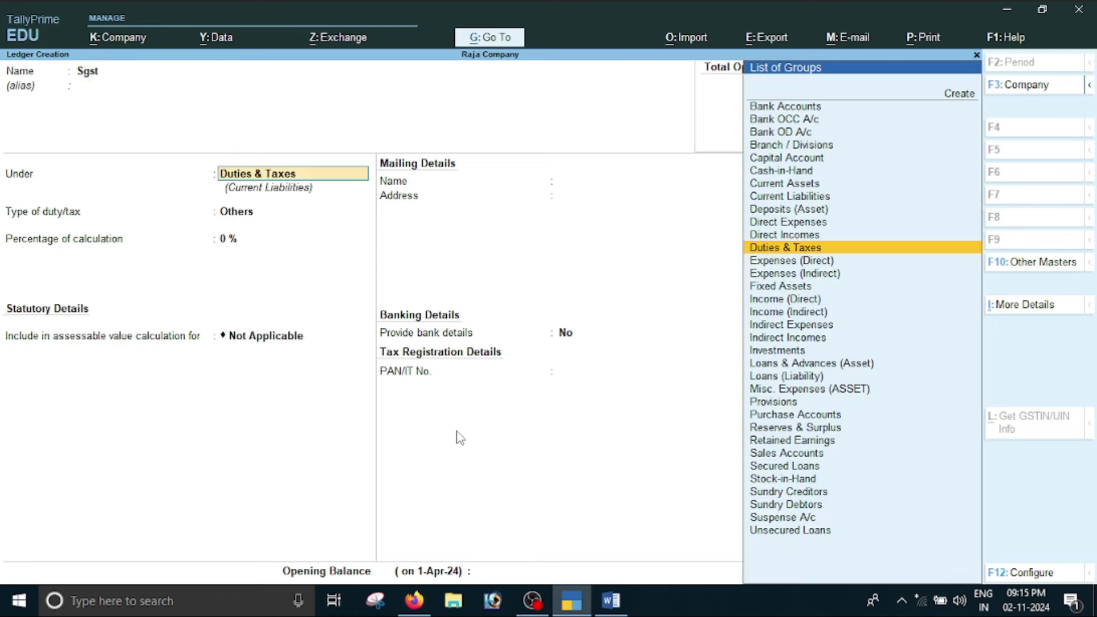
key(Return)
Step: Set the type of duty/tax to GST with tax type State Tax and save the Sgst ledger
key(Up)
key(Return)
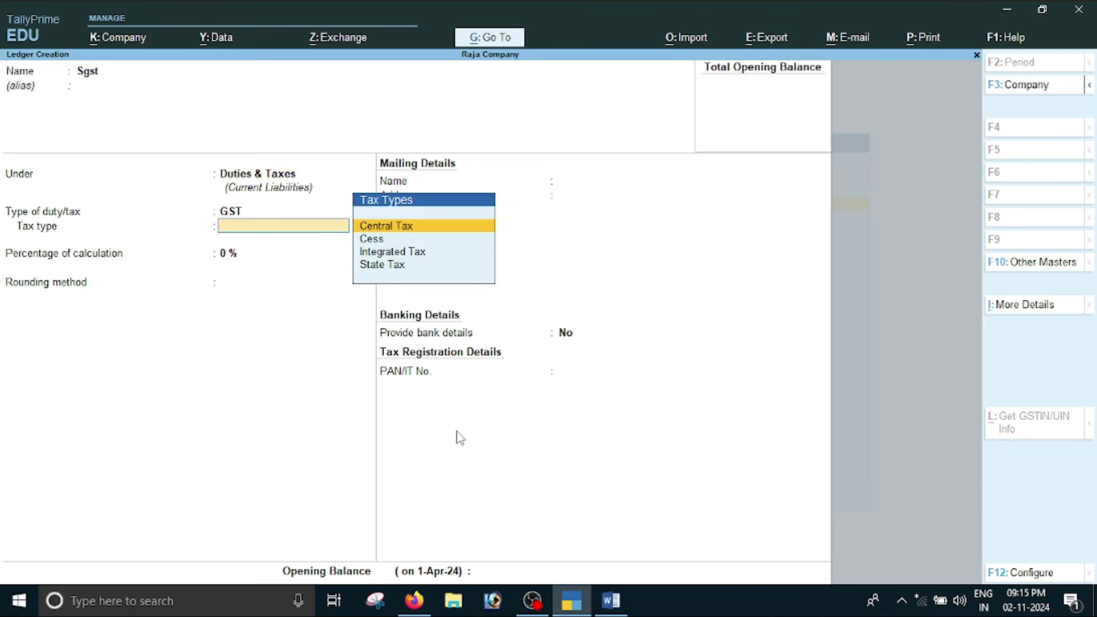
key(Down)
key(Down)
key(Down)
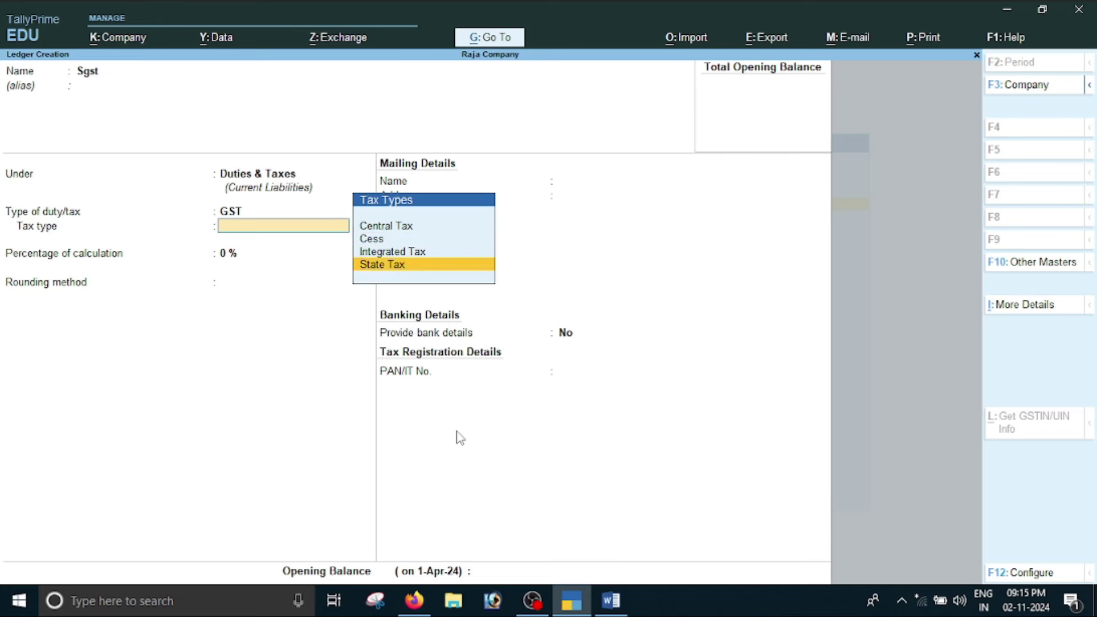
key(Return)
key(Return)
key(Return)
key(Return)
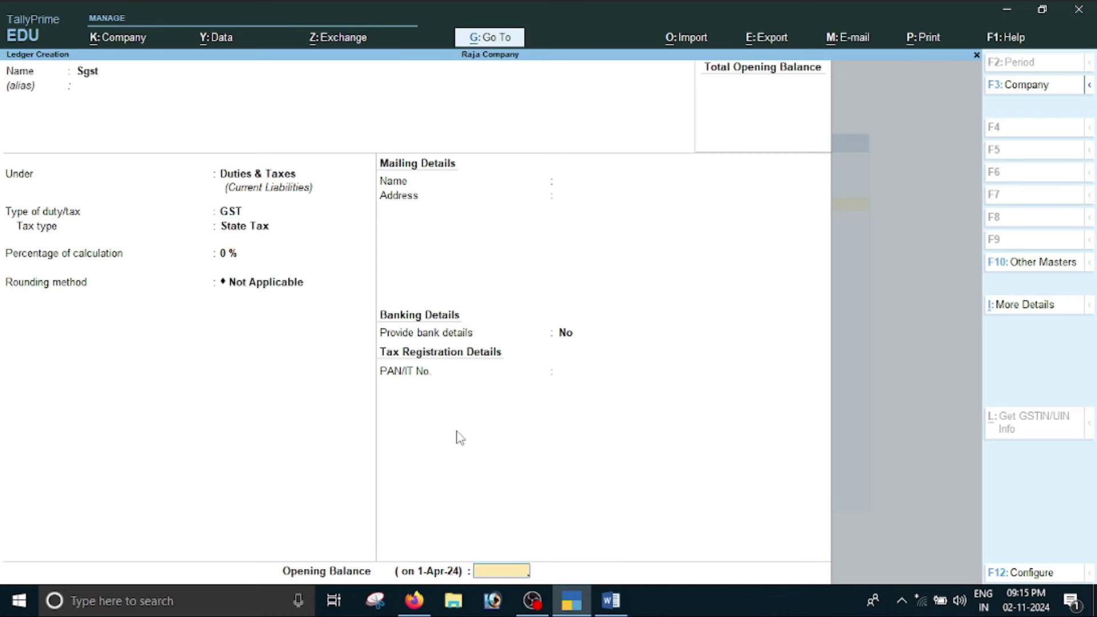
key(Return)
key(Return)
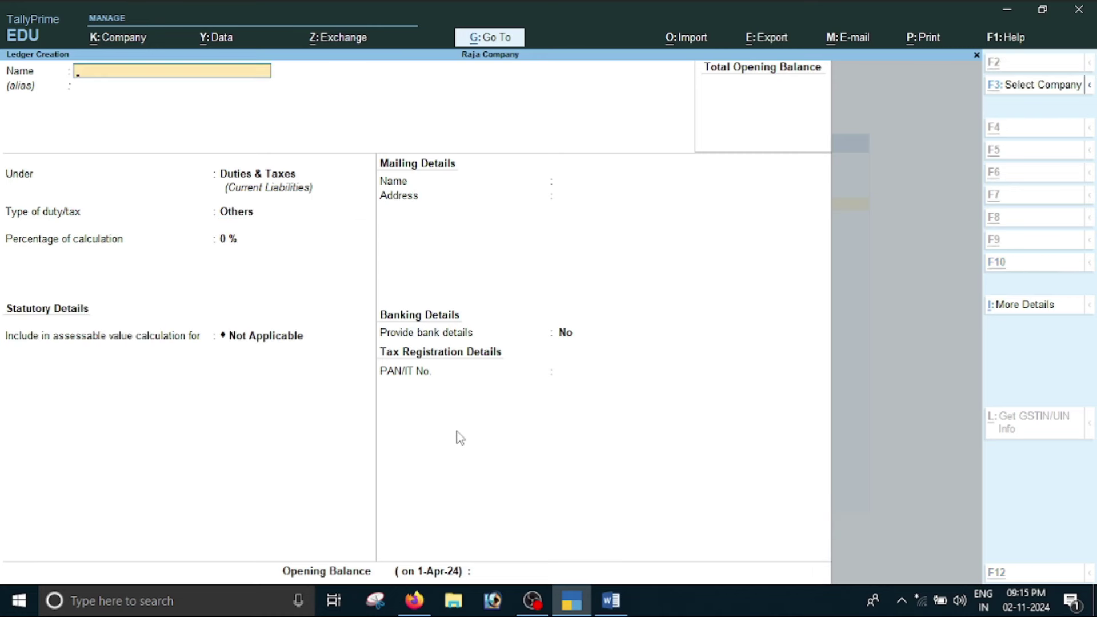
Step: Check the ledger table in Word, return to TallyPrime and name the new ledger Interest on Car Loan
key(alt+Tab)
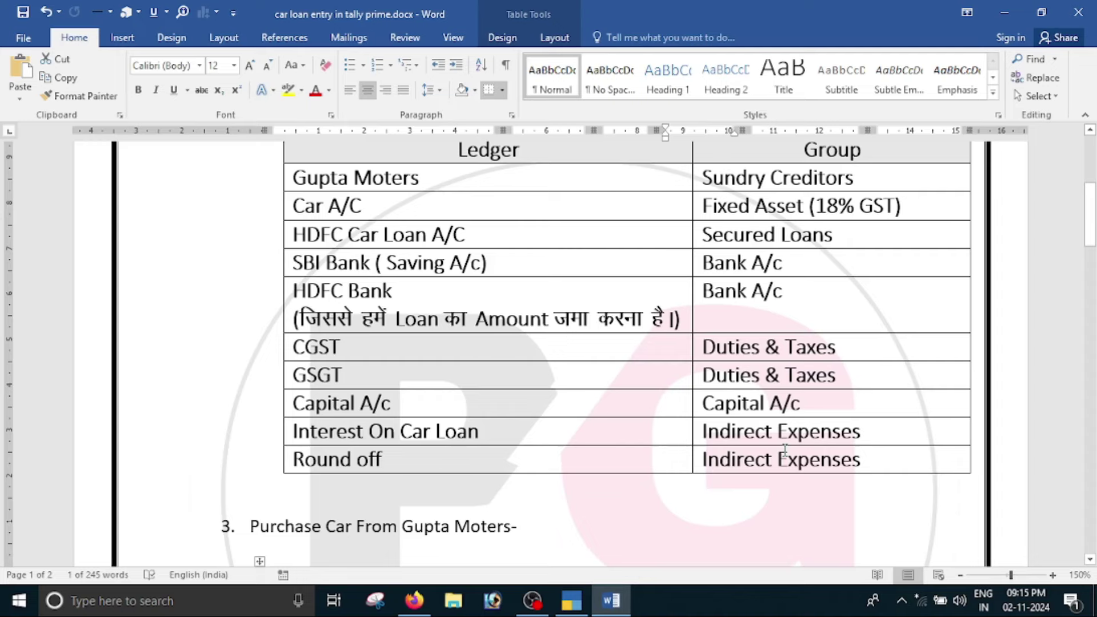
key(alt+Tab)
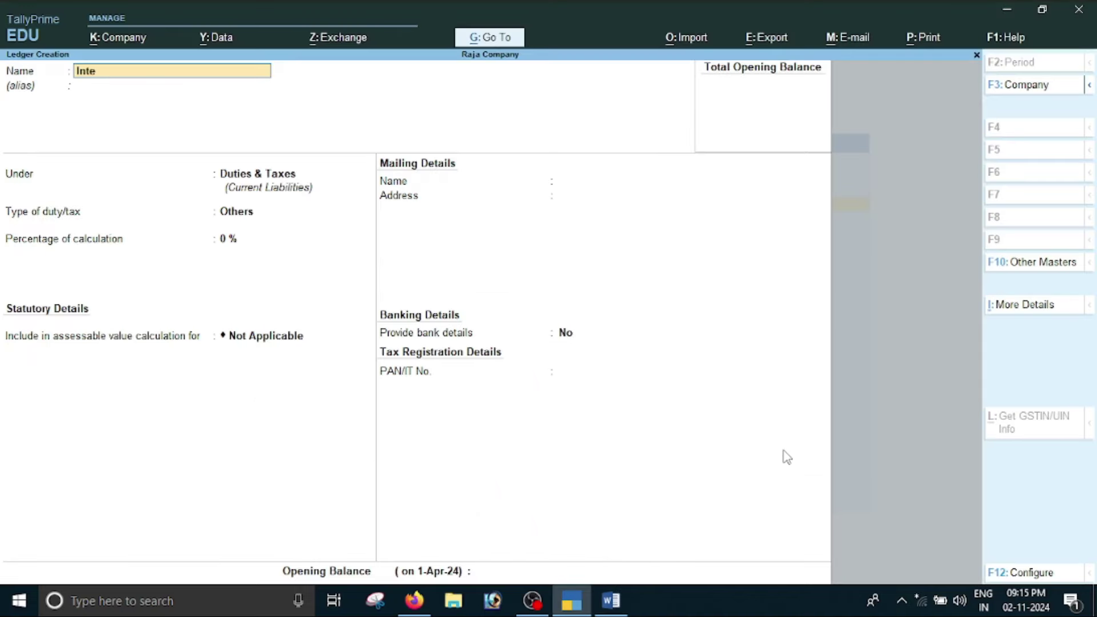
text(t Oin)
key(BackSpace)
key(BackSpace)
text(Onn)
key(BackSpace)
key(BackSpace)
key(BackSpace)
text(on Car)
key(Return)
Step: Place the Interest on Car Loan ledger under Indirect Expenses
text(I)
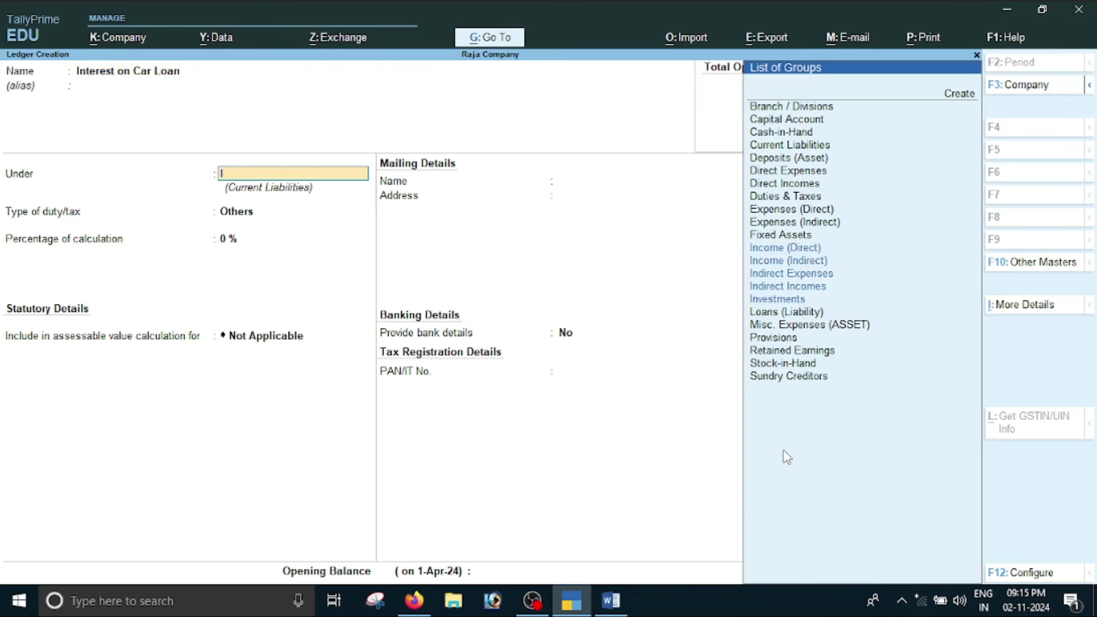
key(Down)
key(Down)
key(Up)
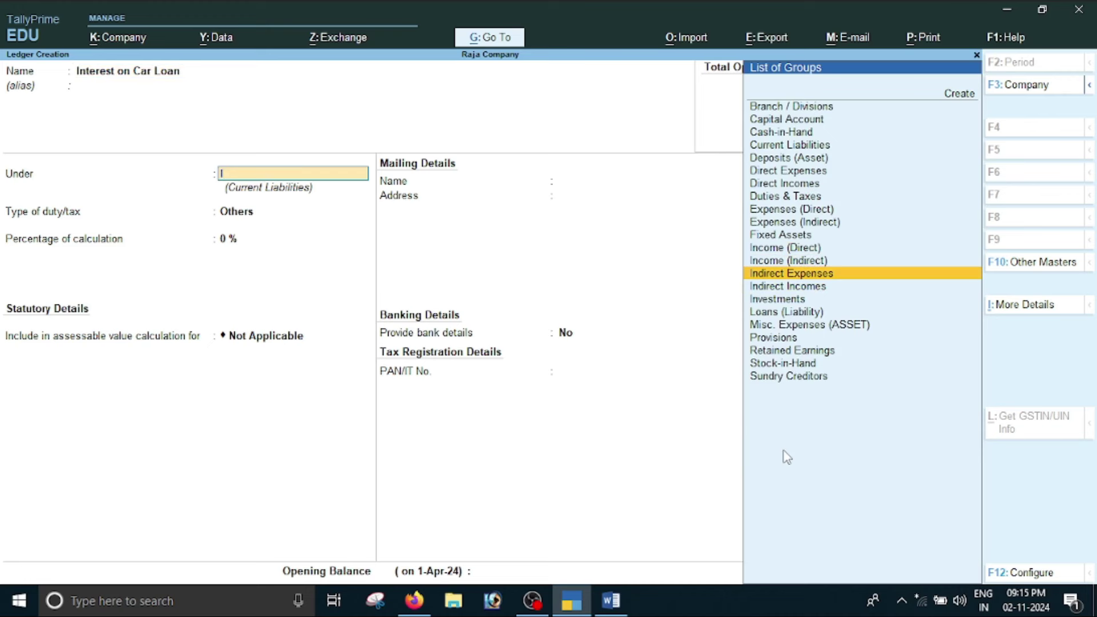
key(Return)
Step: Set the Interest on Car Loan ledger's type of supply to Goods and save the ledger without an opening balance
key(Return)
key(Return)
key(Return)
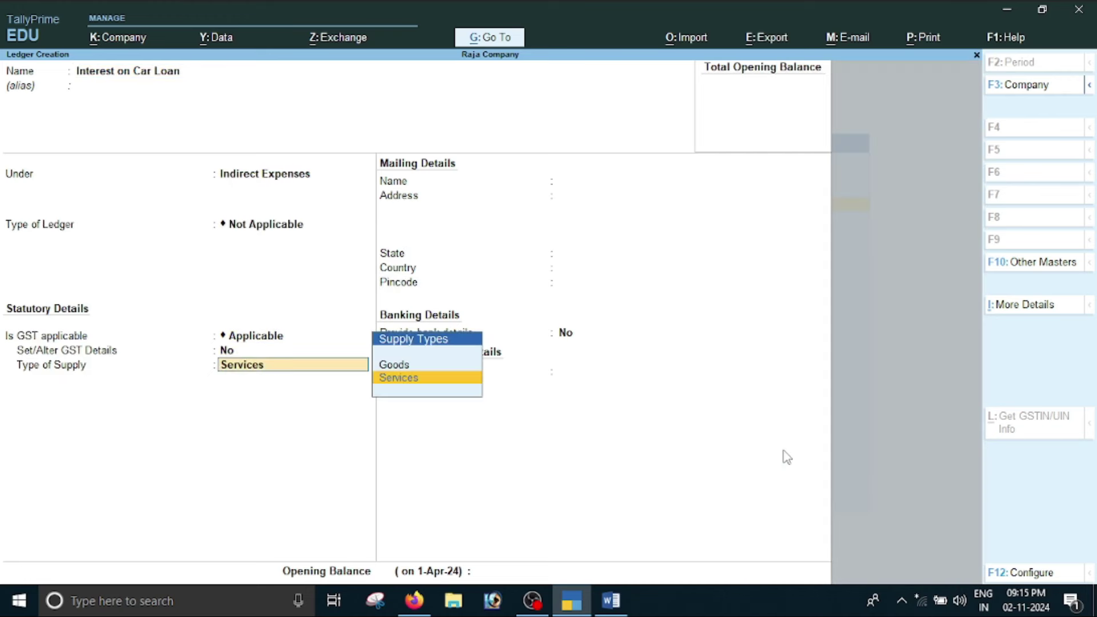
key(Up)
key(Return)
key(Return)
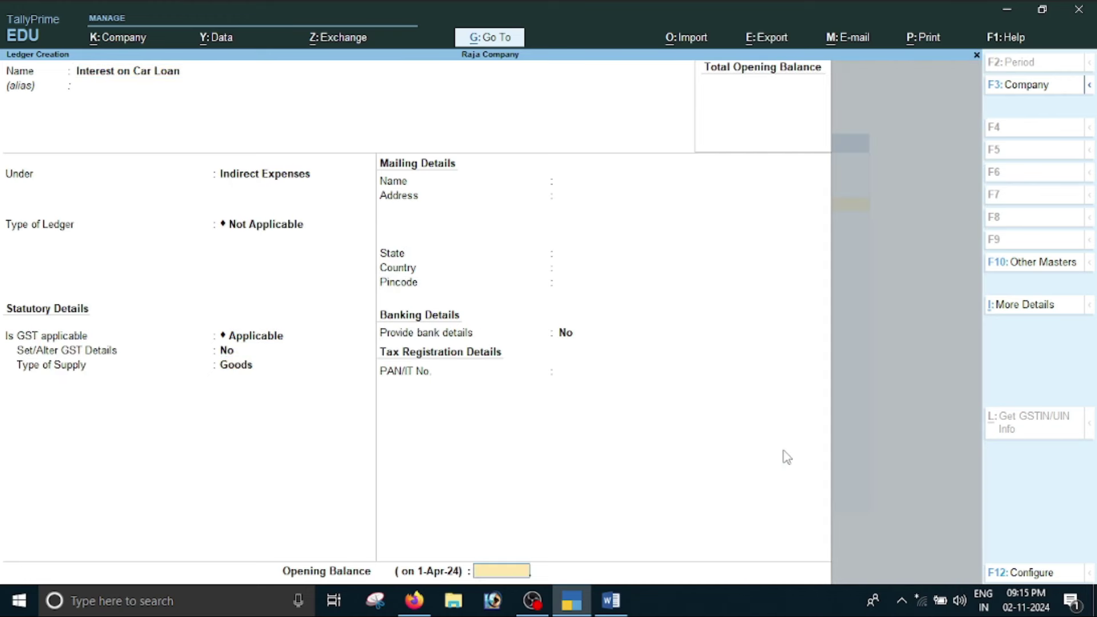
key(Return)
key(Return)
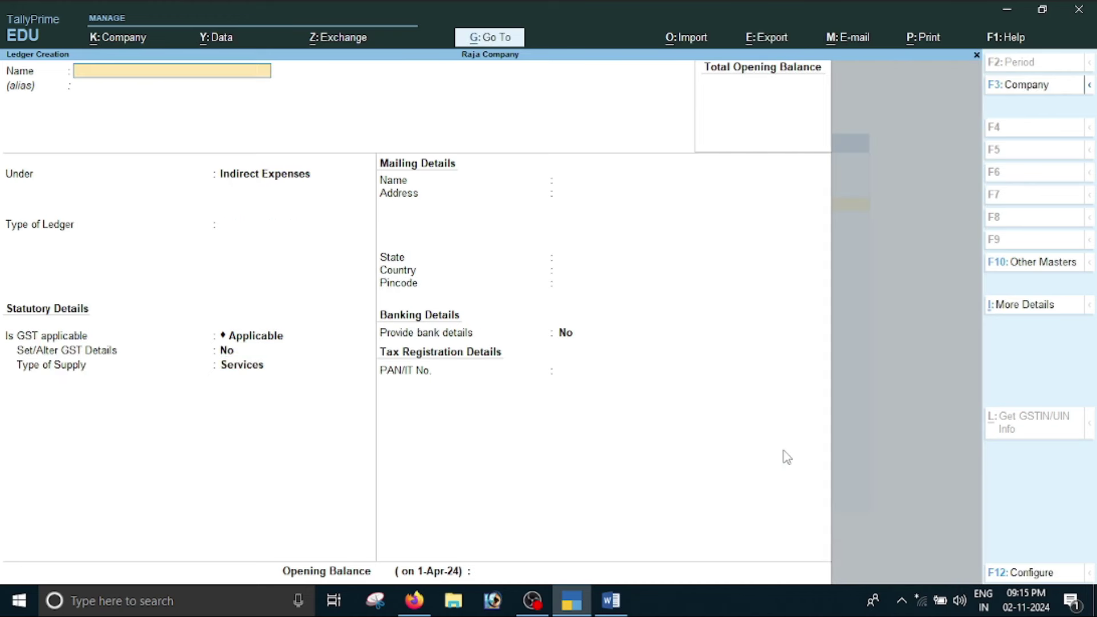
Step: Check the ledger table in Word, return to TallyPrime and name the new ledger Round Off, keeping it under Indirect Expenses
key(alt+Tab)
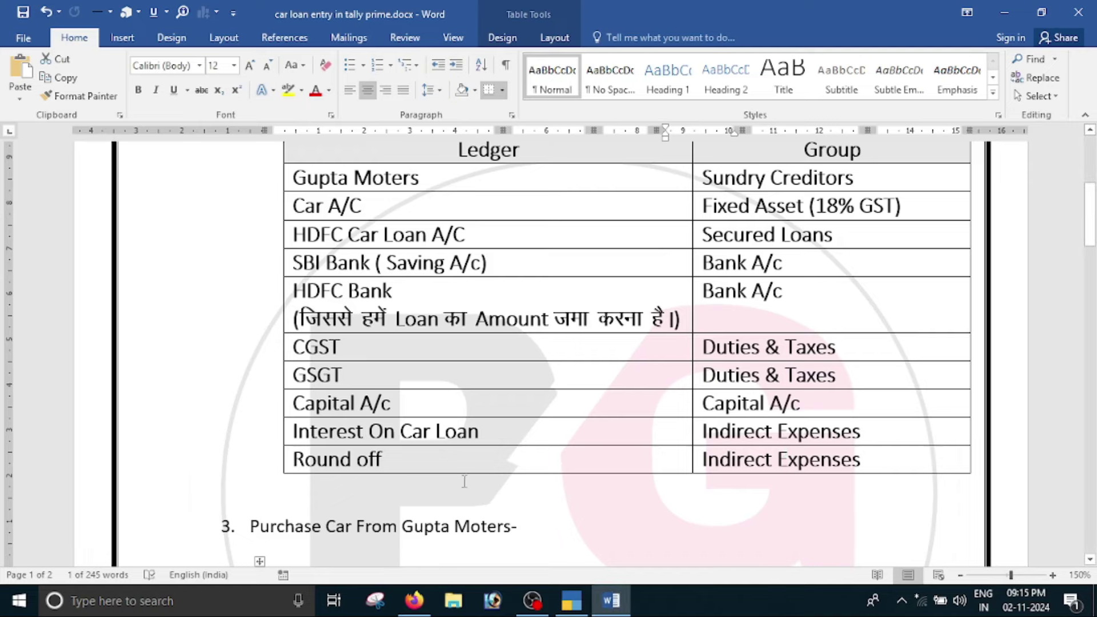
key(alt+Tab)
text(Ro)
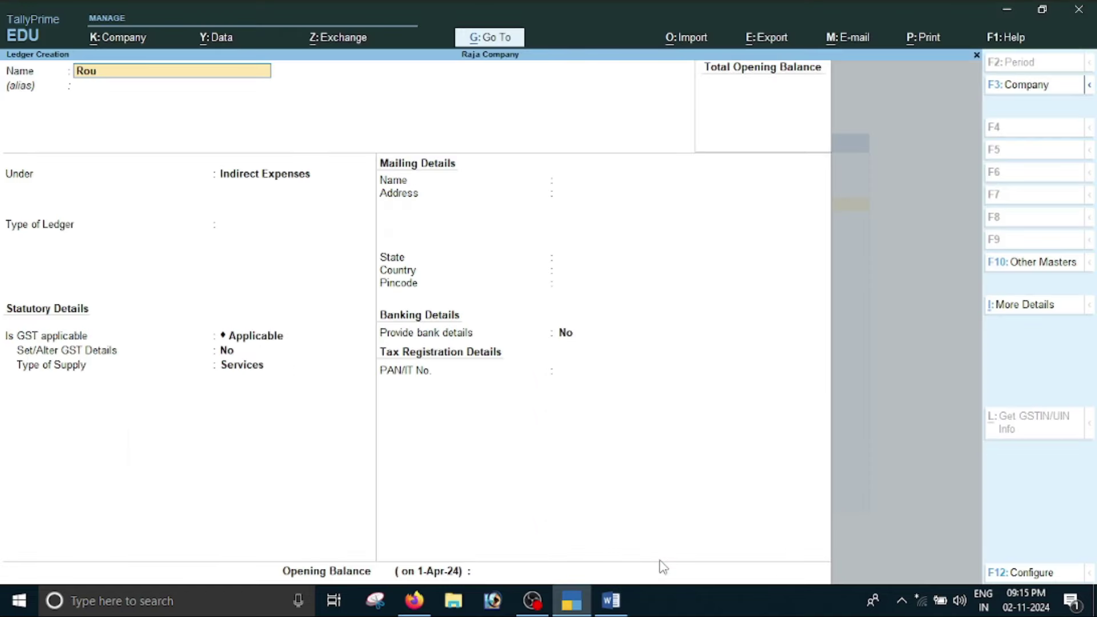
text(und Off)
key(Return)
key(Return)
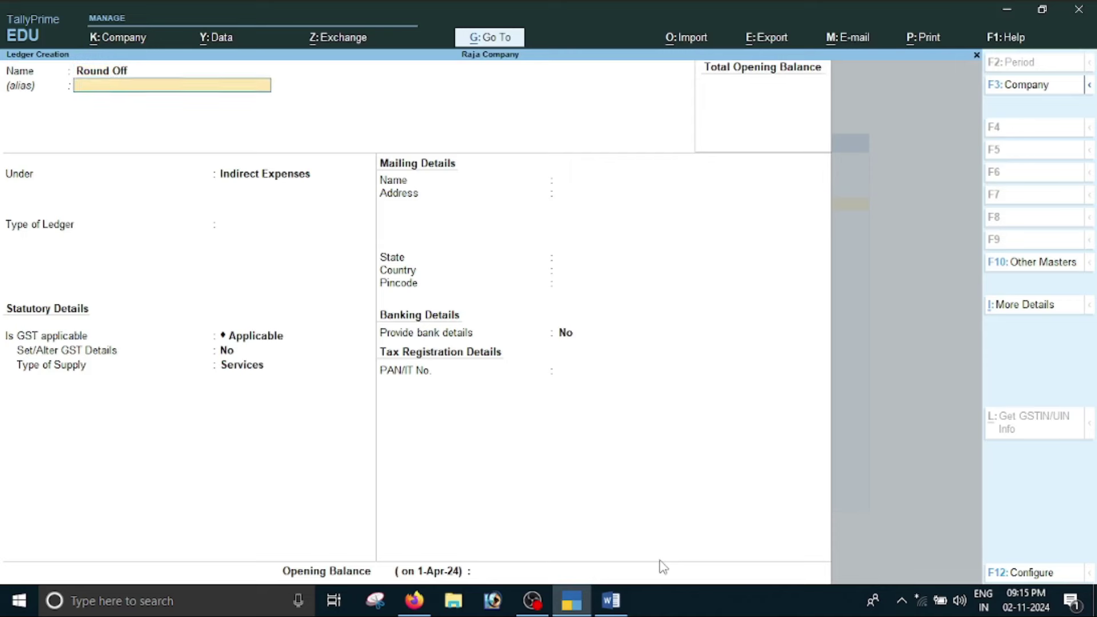
key(Return)
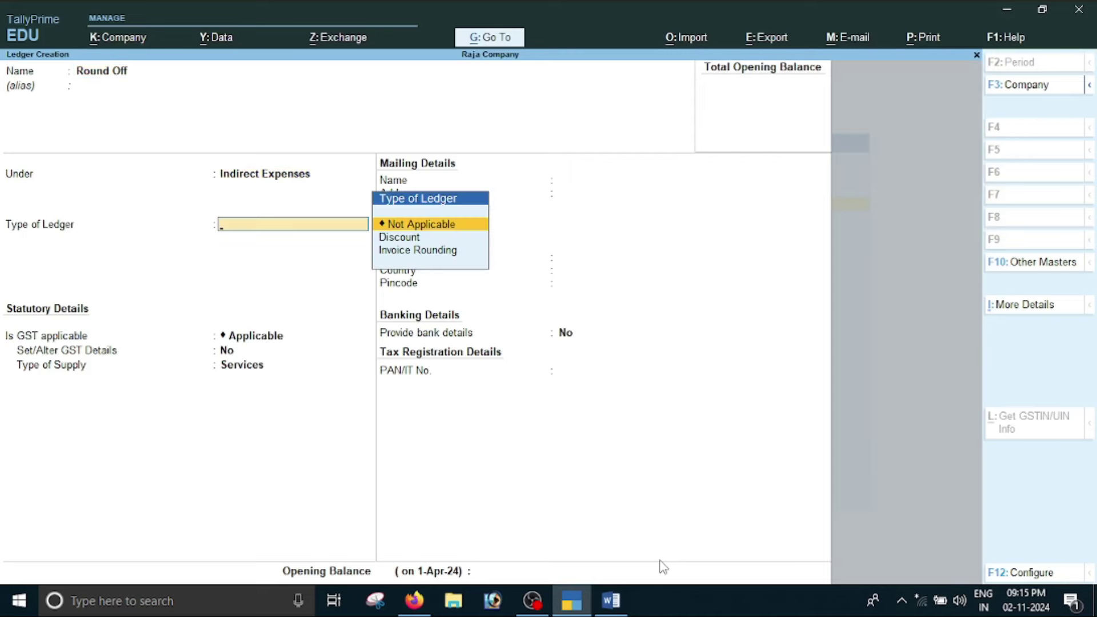
Step: Set the Round Off ledger's type to Invoice Rounding with Normal Rounding and a limit of 1, and save it
key(Down)
key(Down)
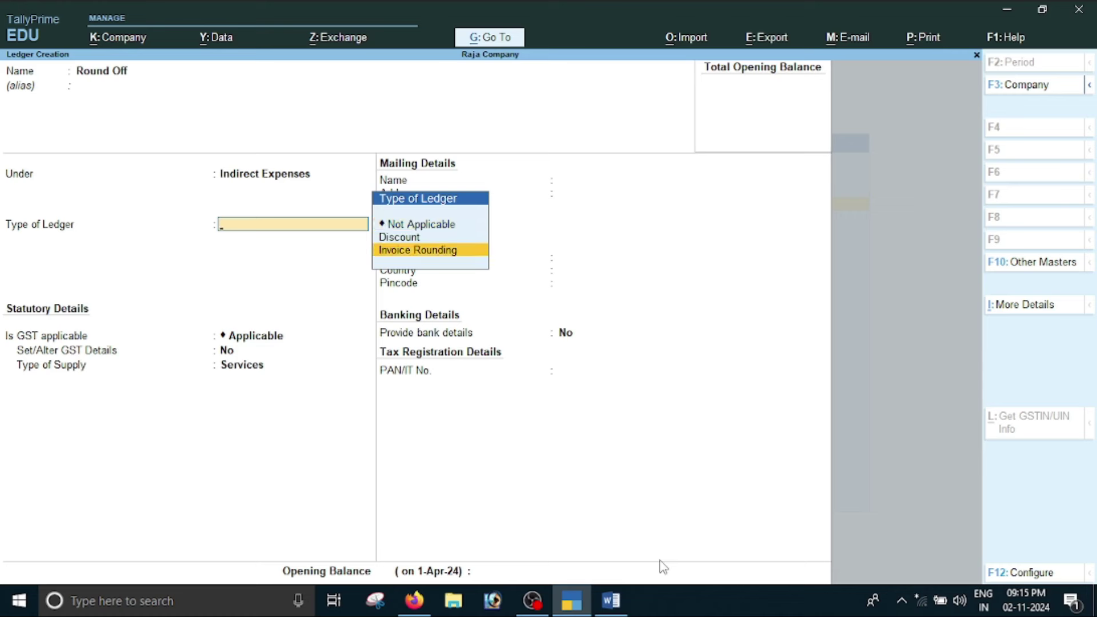
key(Return)
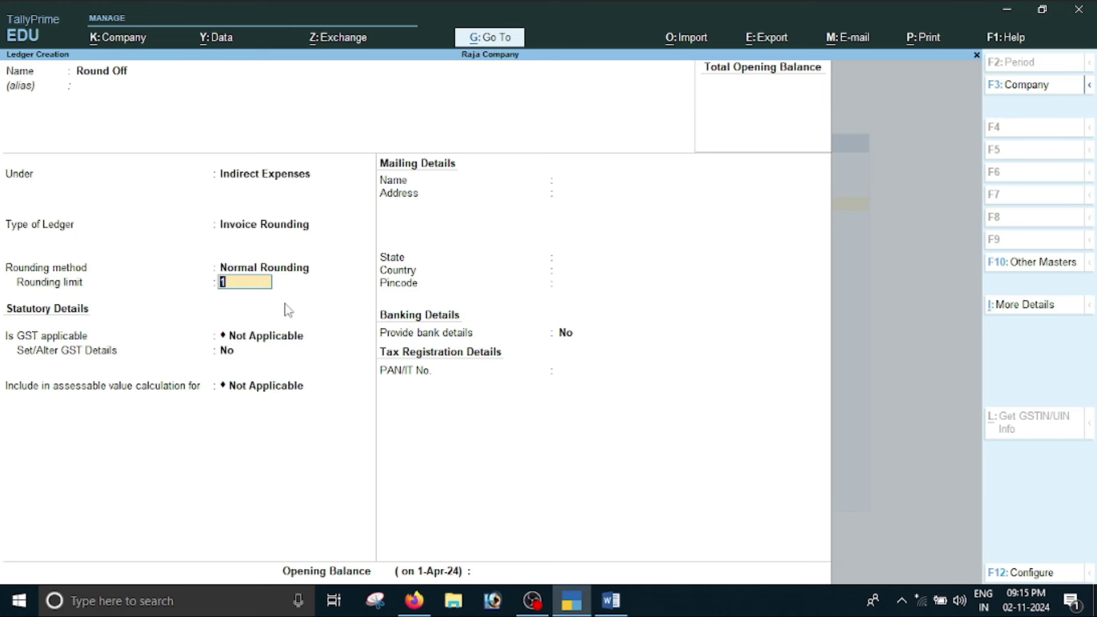
key(Return)
key(Return)
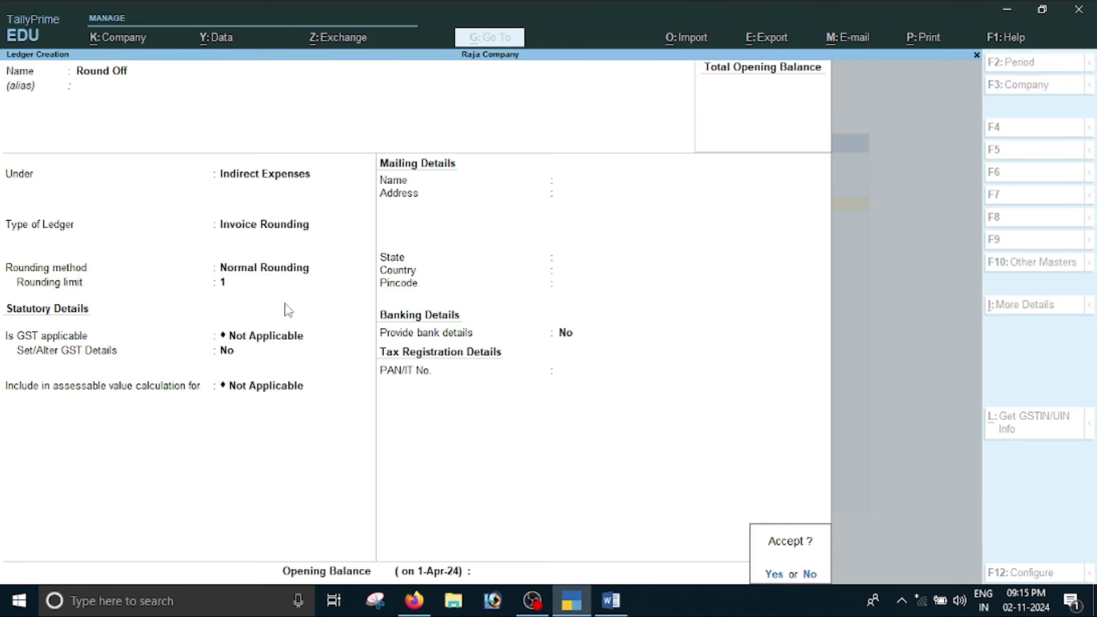
key(Return)
Step: Switch to Word and examine the Gupta Moters car invoice, including its header, item line, taxes and total value
key(alt+Tab)
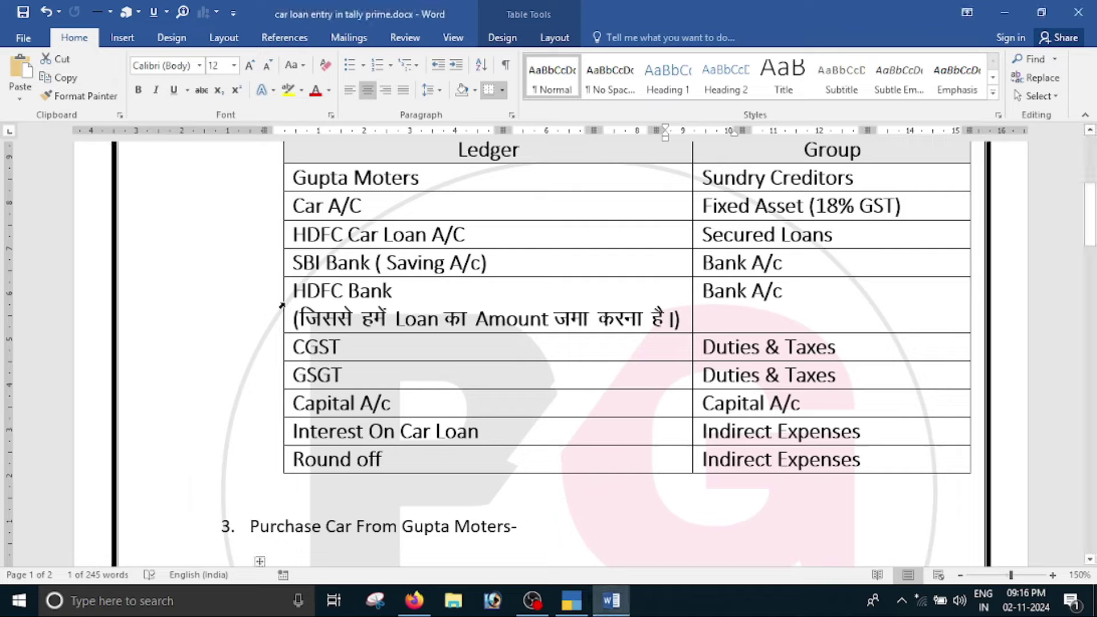
scroll(762, 419, up, 5)
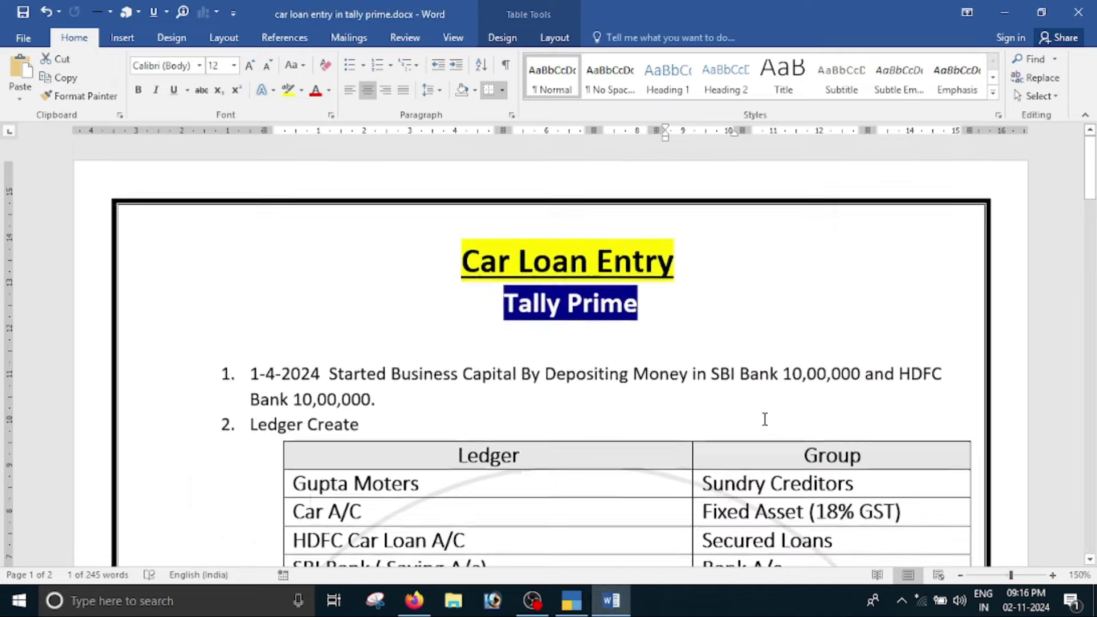
scroll(764, 419, down, 9)
scroll(765, 419, down, 1)
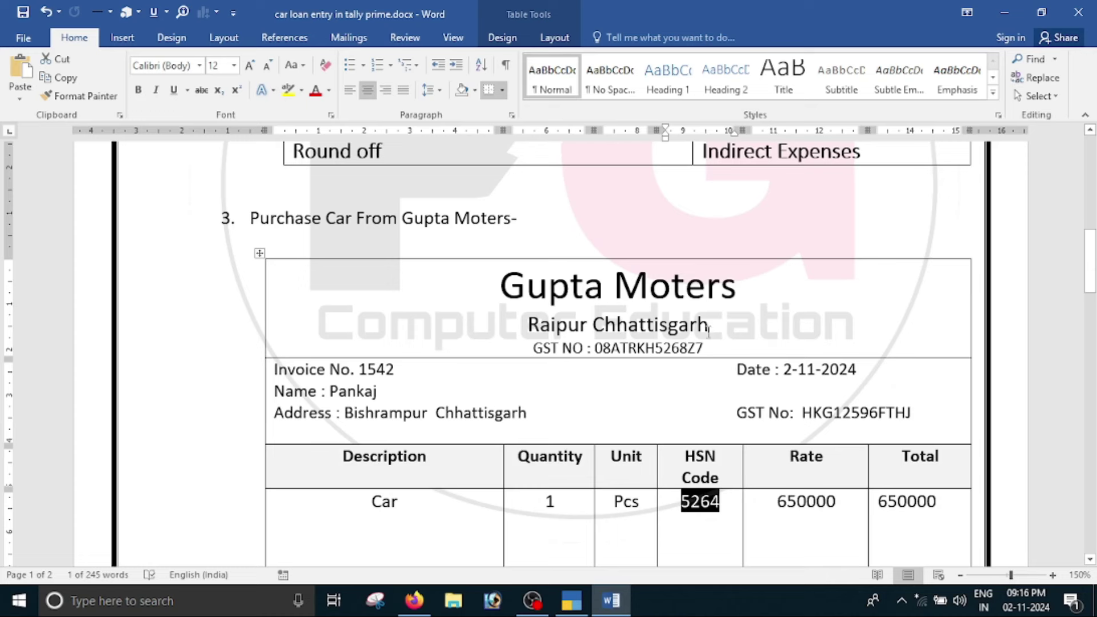
scroll(642, 351, down, 3)
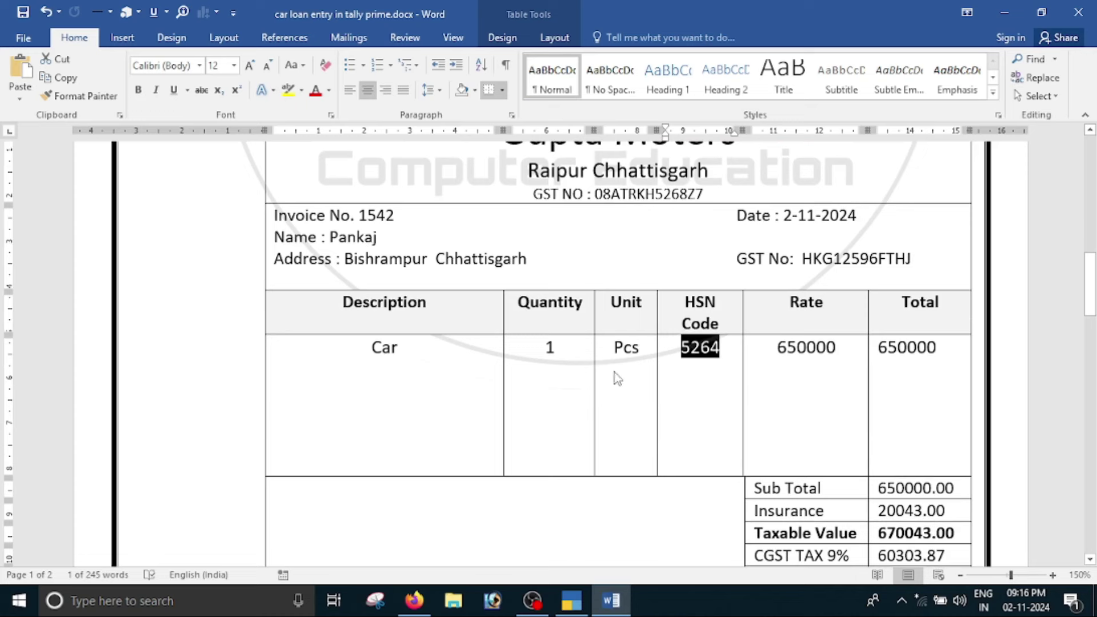
click(923, 382)
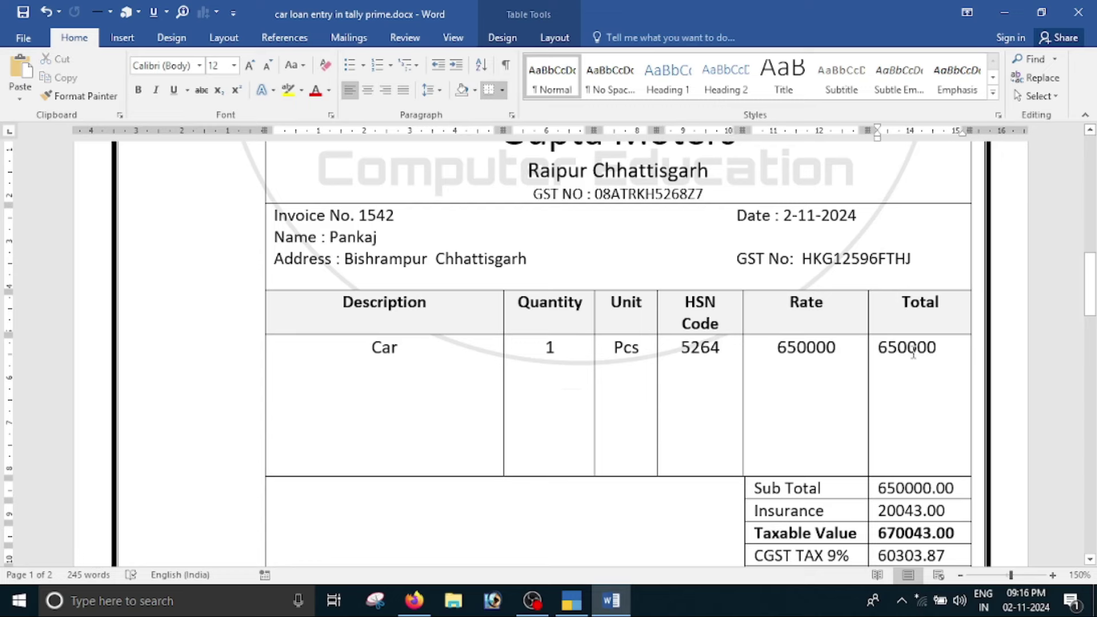
scroll(934, 384, down, 3)
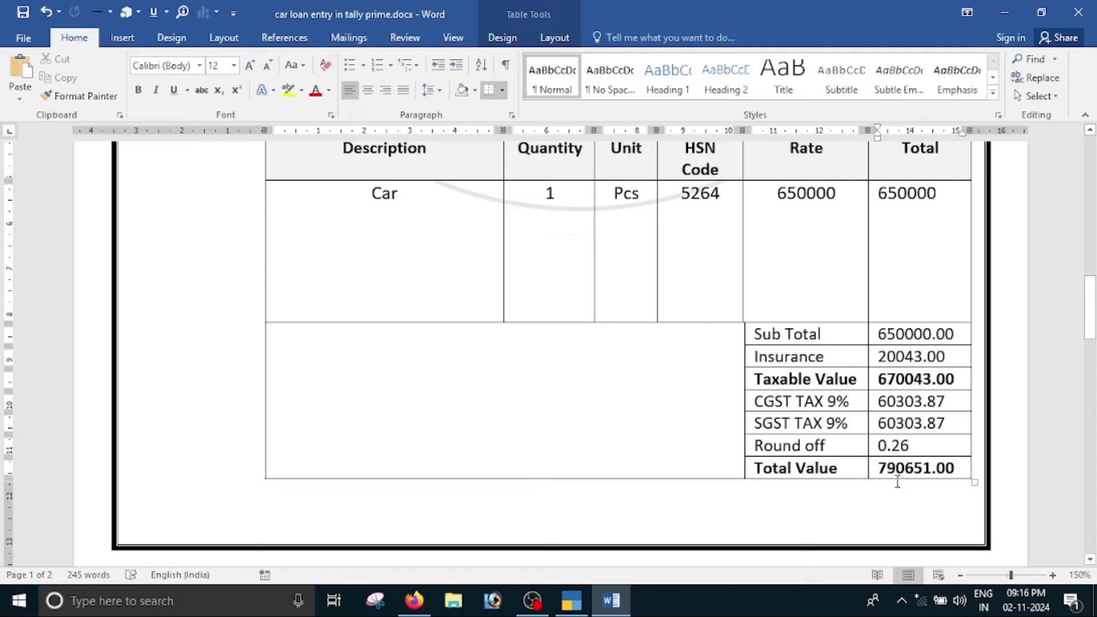
scroll(897, 482, up, 5)
scroll(897, 486, down, 5)
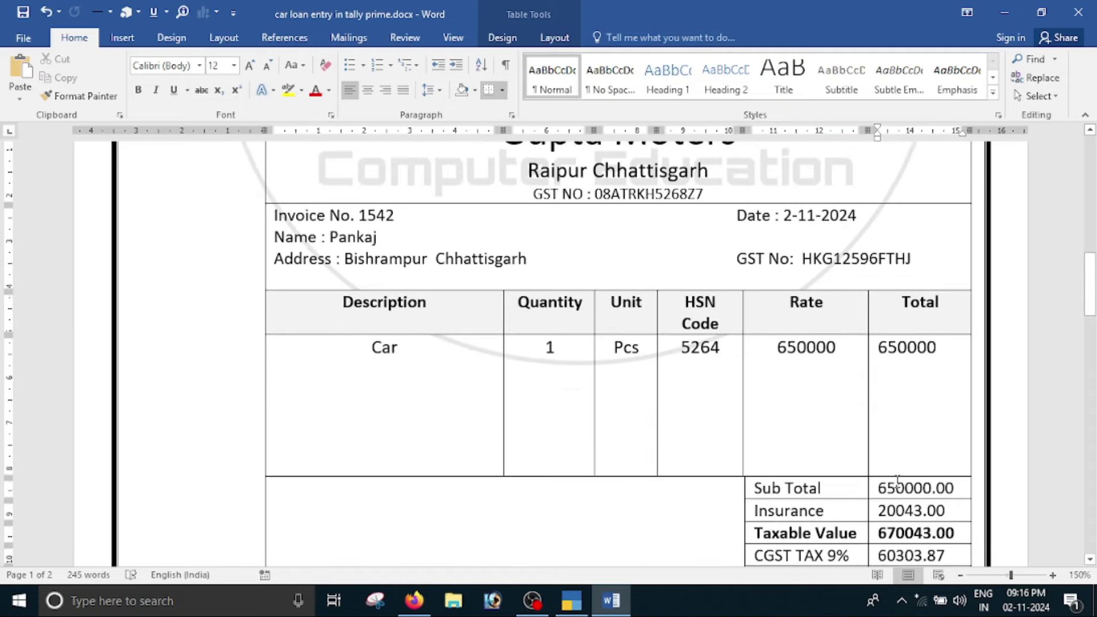
scroll(926, 479, up, 5)
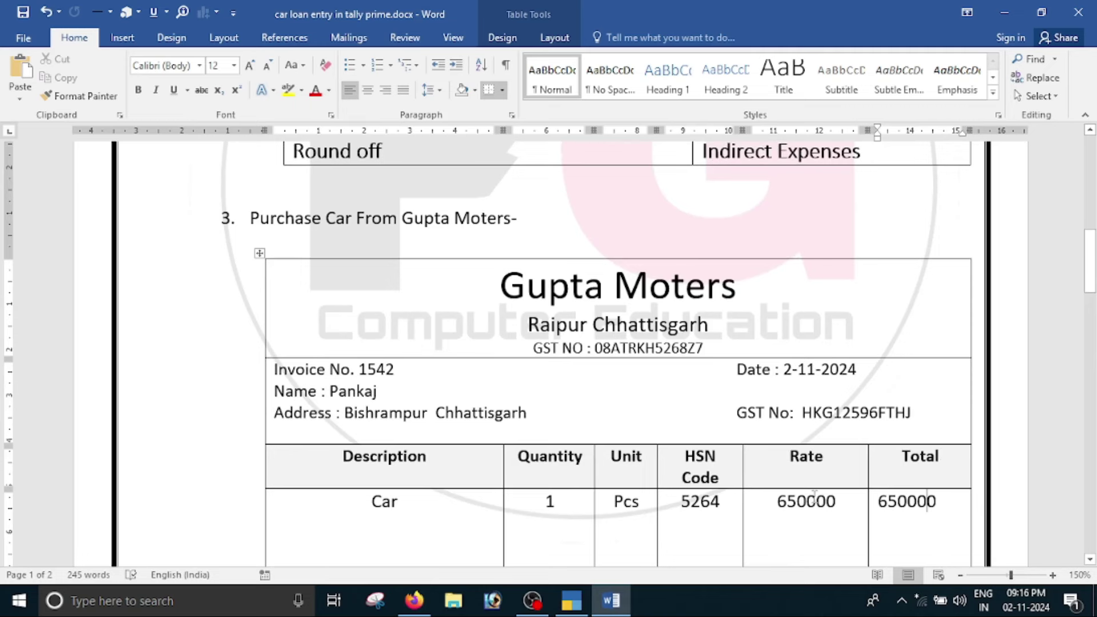
Step: Return to TallyPrime, leave ledger creation and open a new Purchase voucher
key(alt+Tab)
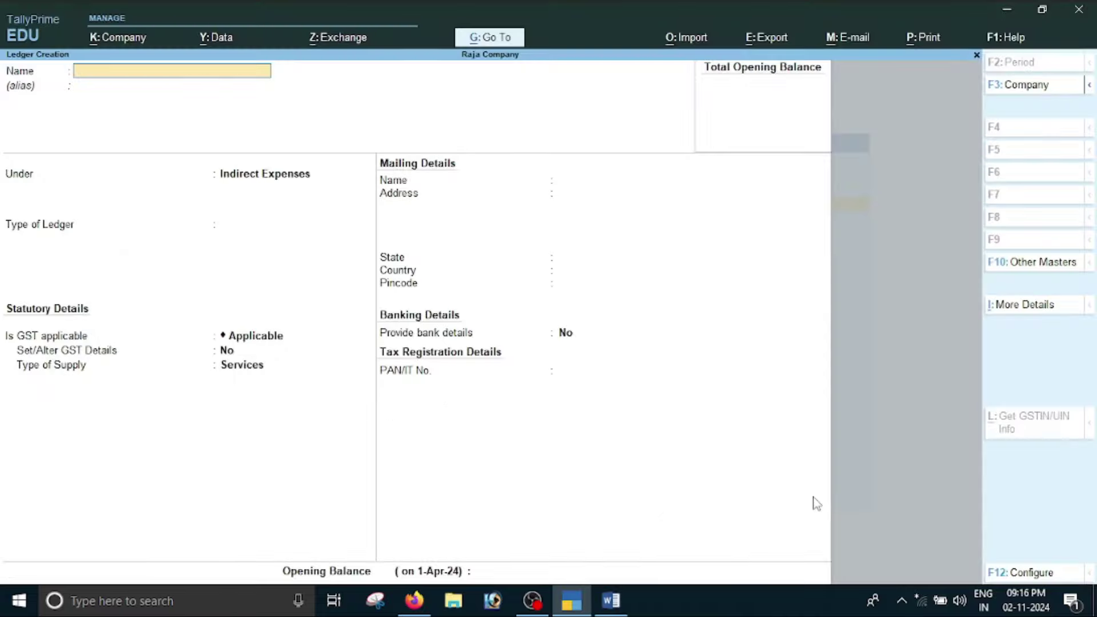
key(Escape)
key(Escape)
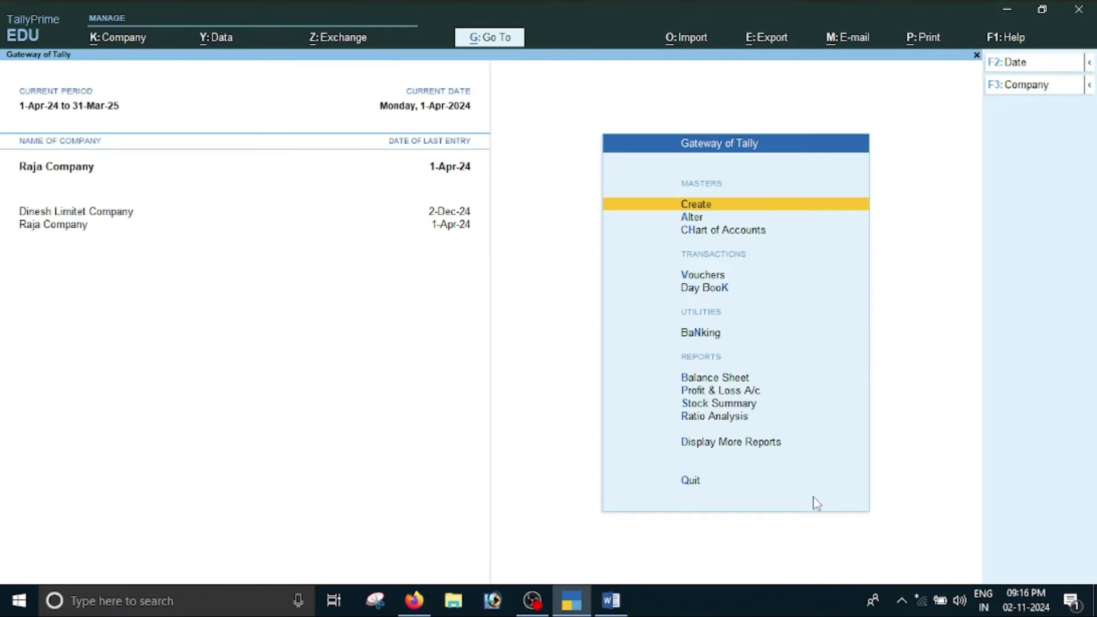
key(Down)
key(Down)
key(Down)
key(Return)
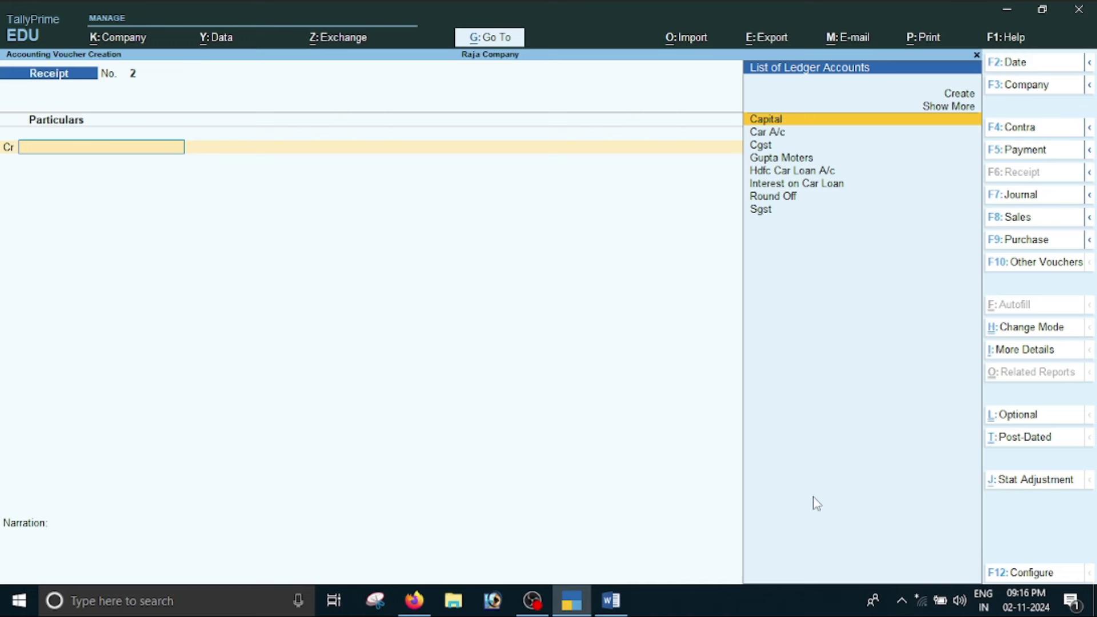
key(F9)
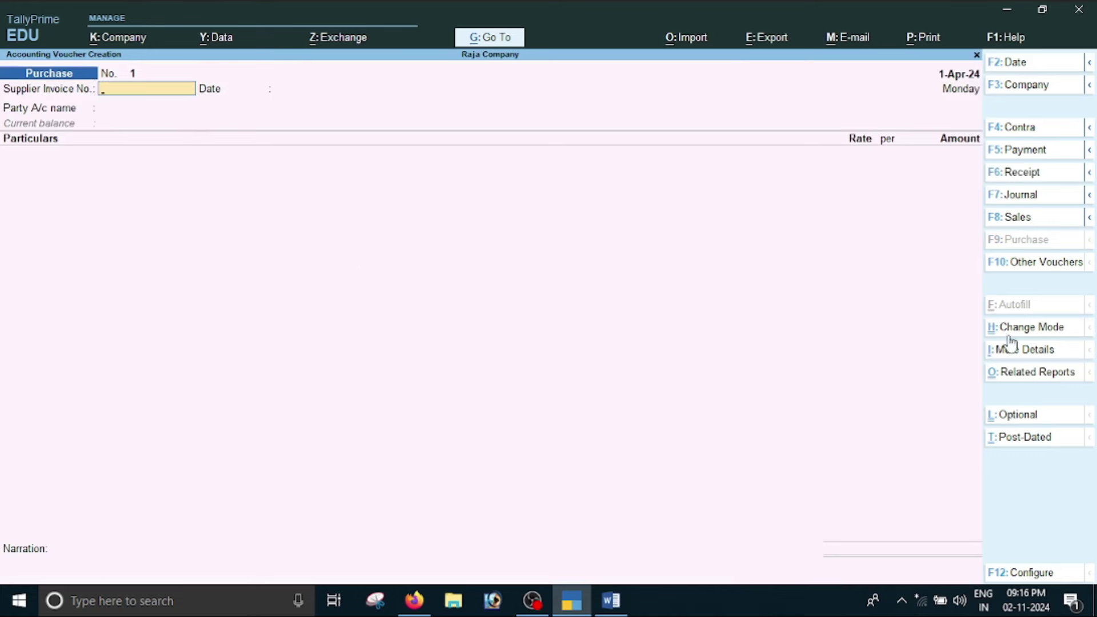
Step: Change the purchase voucher mode to Item Invoice and back to Accounting Invoice
click(1047, 336)
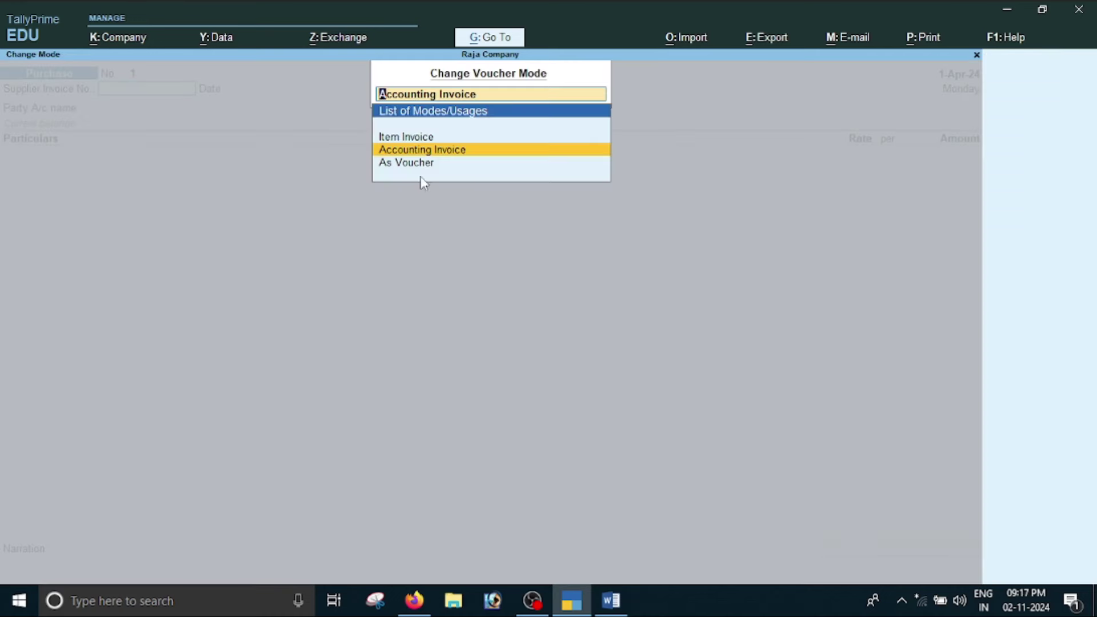
key(Up)
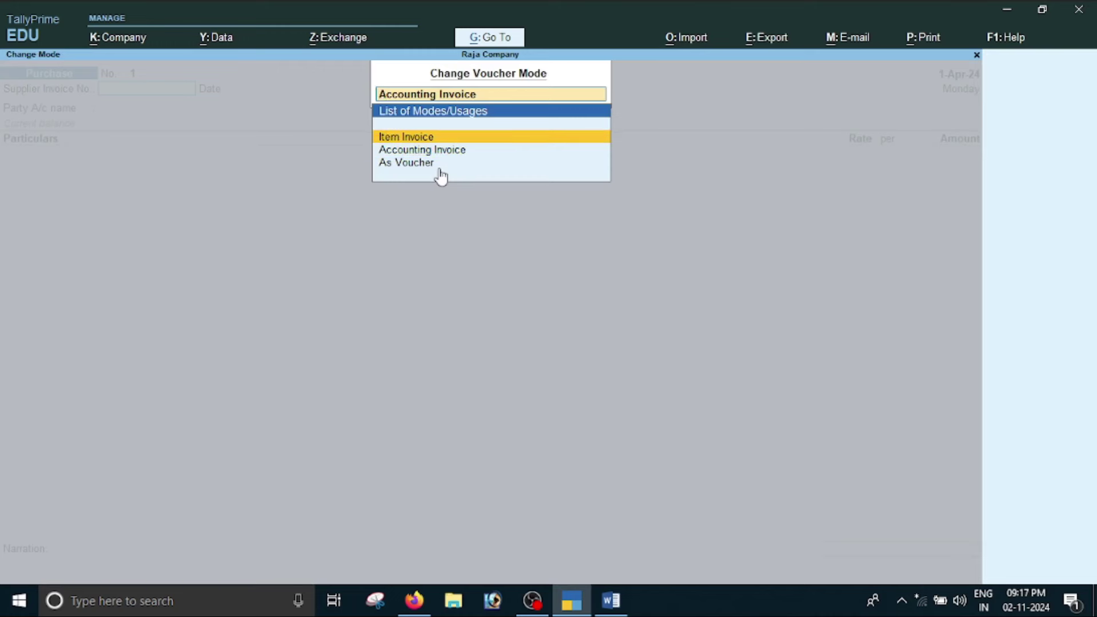
key(Return)
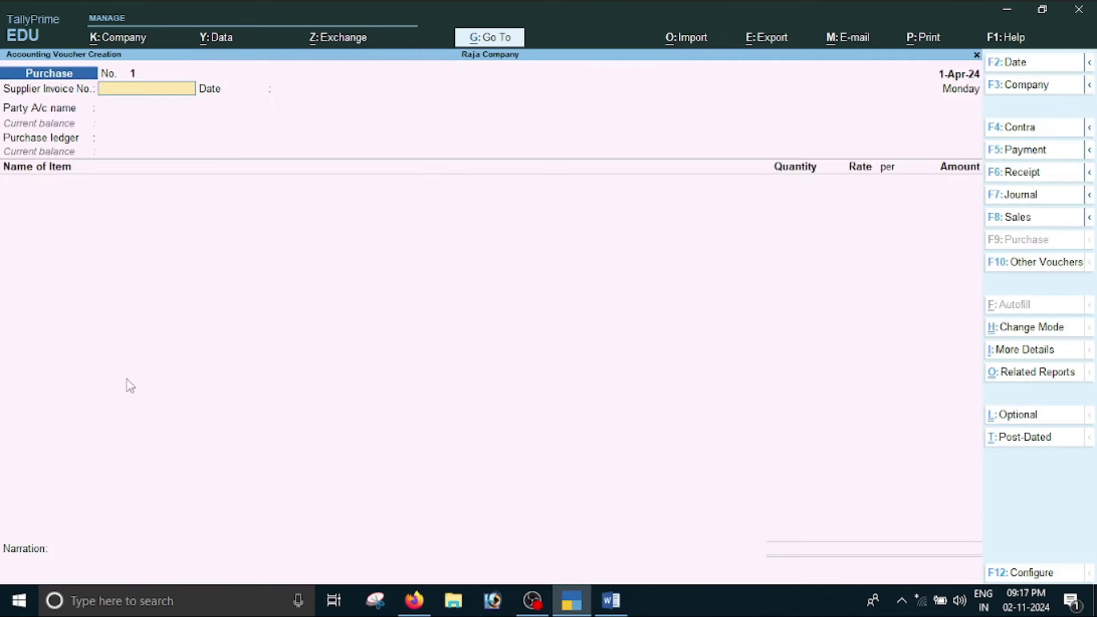
click(1037, 330)
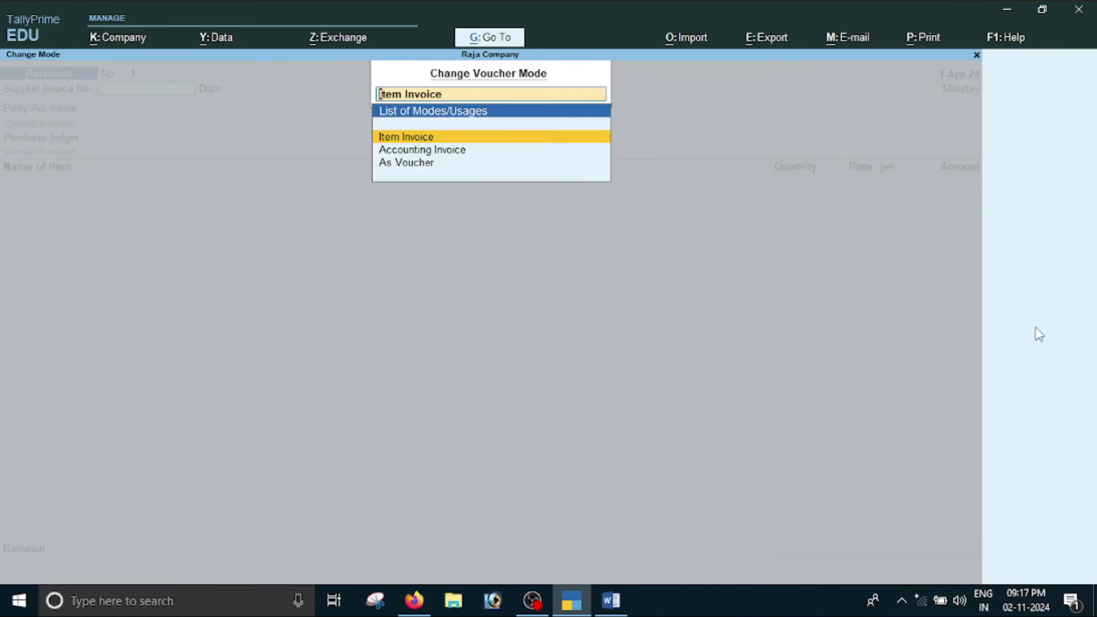
key(Down)
key(Return)
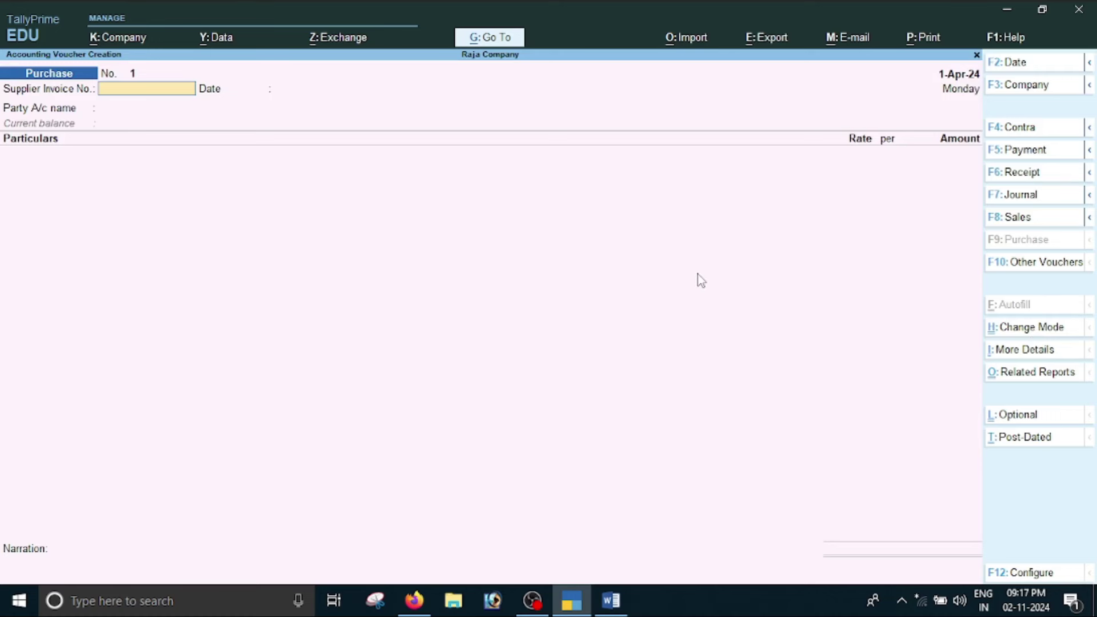
Step: Check the invoice date in Word, return to TallyPrime and set the purchase voucher date to 2-11
key(alt+Tab)
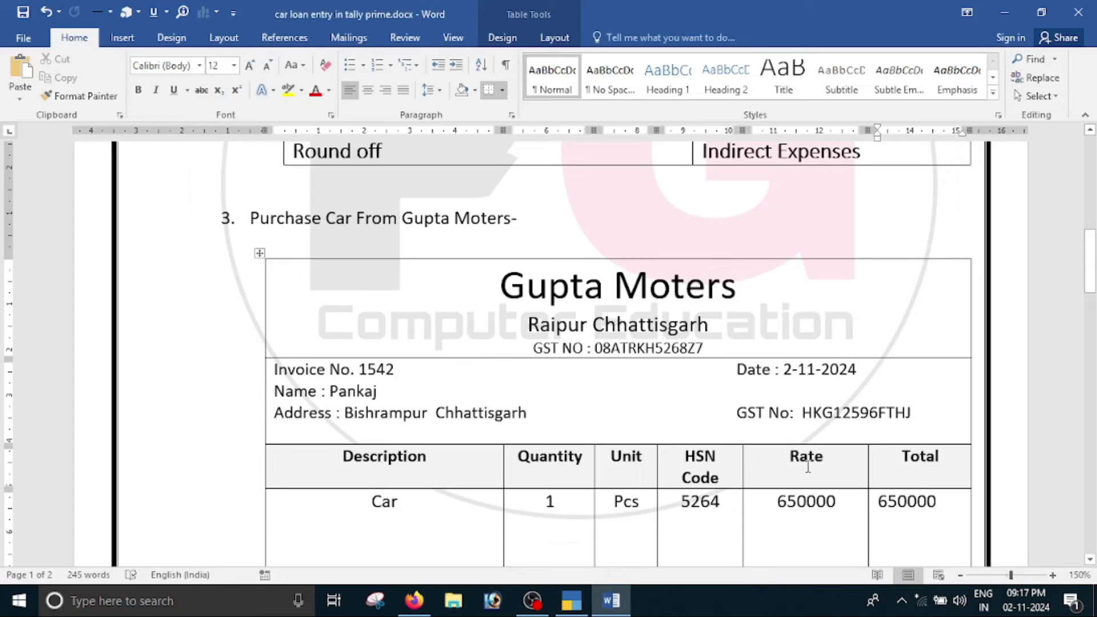
key(alt+Tab)
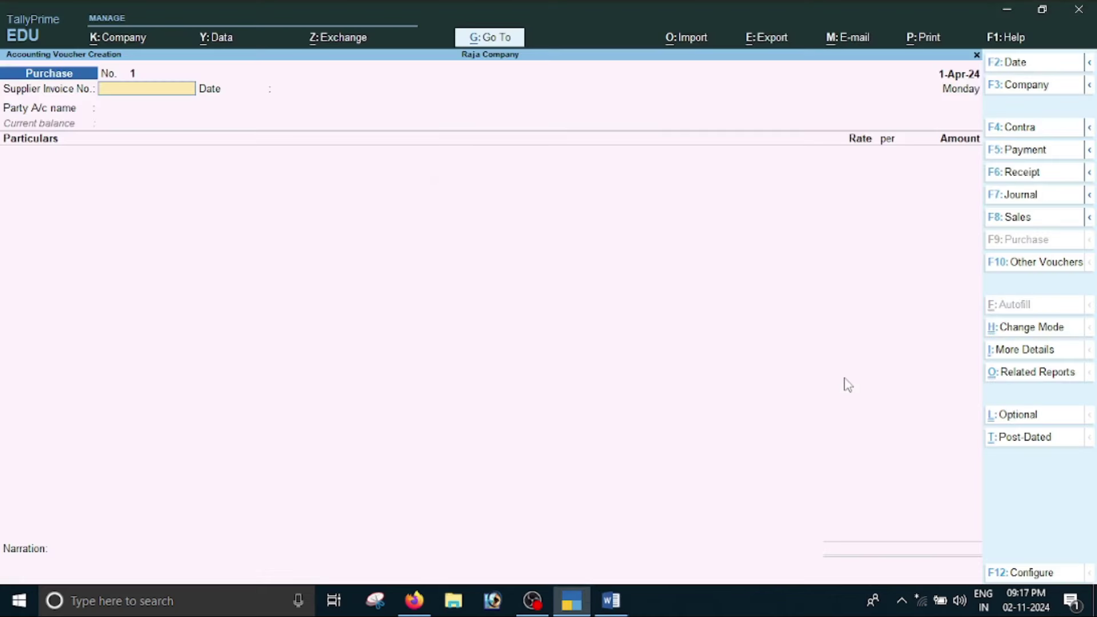
key(F2)
text(2-11)
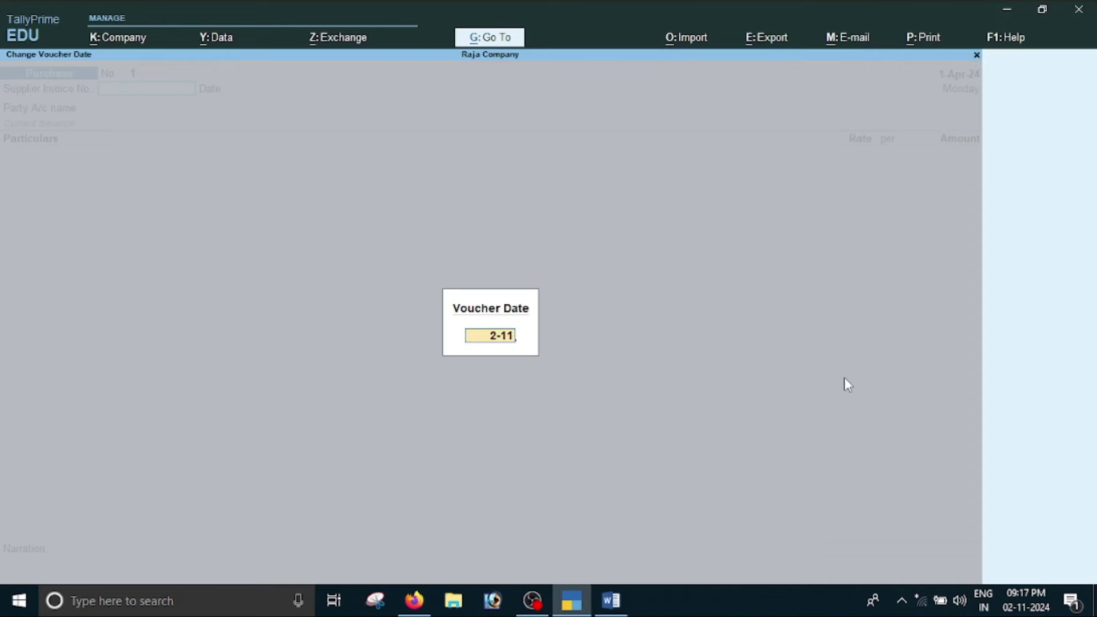
key(Return)
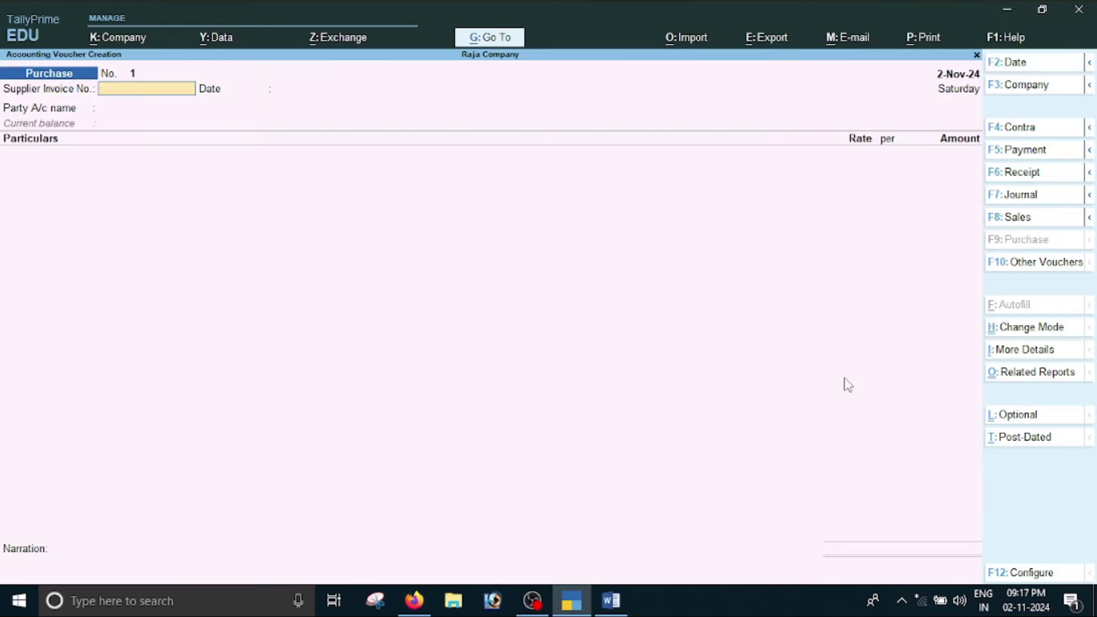
Step: Copy invoice number 1542 from the Word document into the purchase voucher's Supplier Invoice No. and accept 2-Nov-24 as its date
key(alt+Tab)
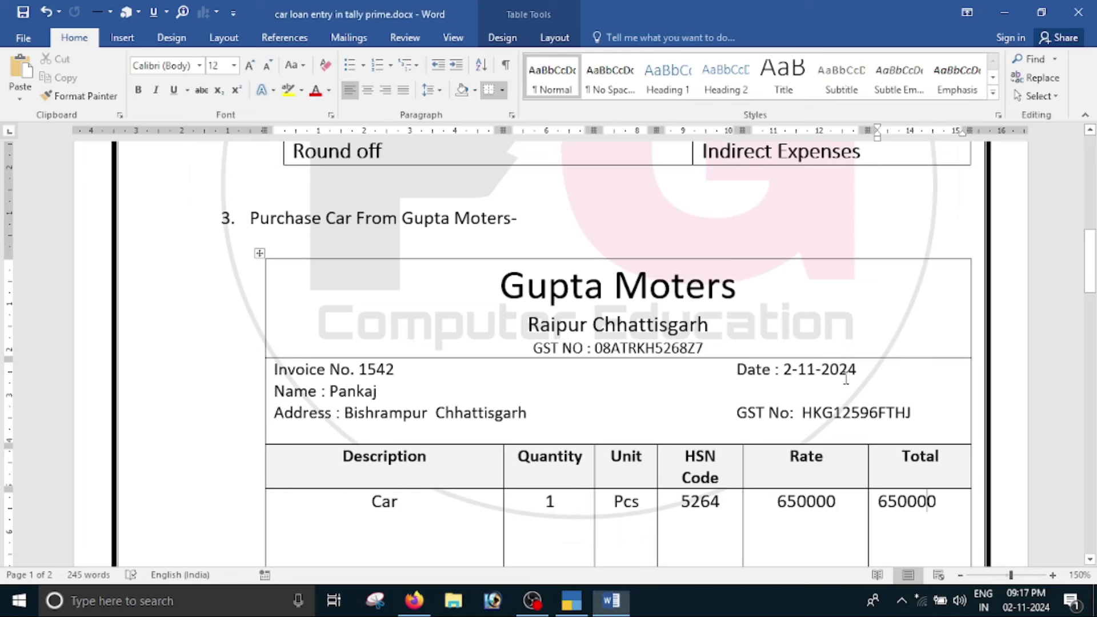
double_click(387, 377)
key(ctrl+c)
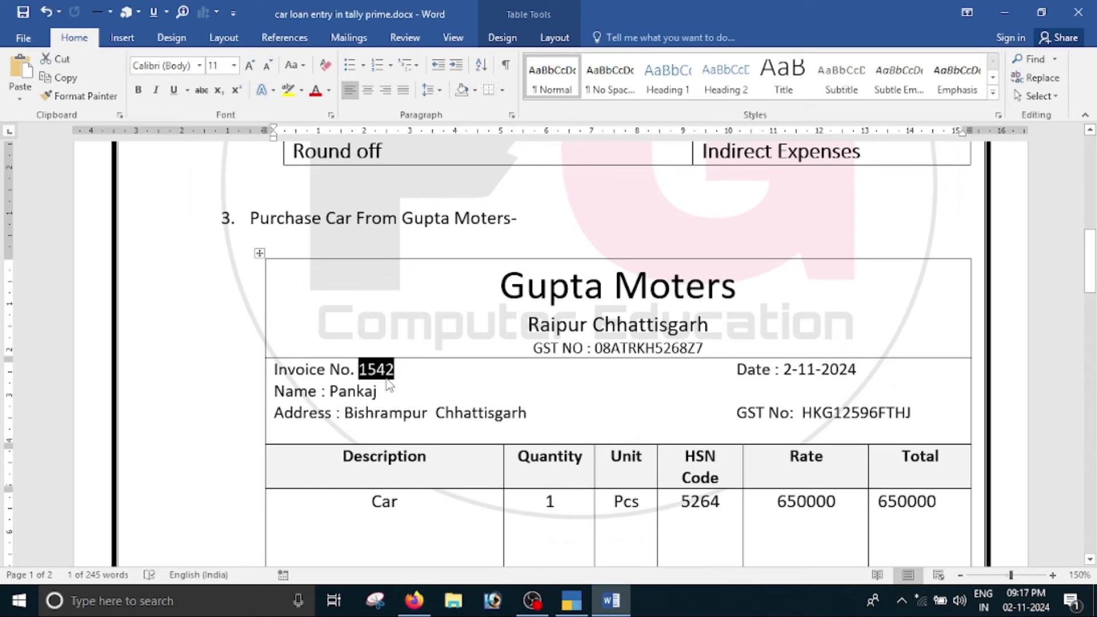
key(alt+Tab)
key(ctrl+alt+v)
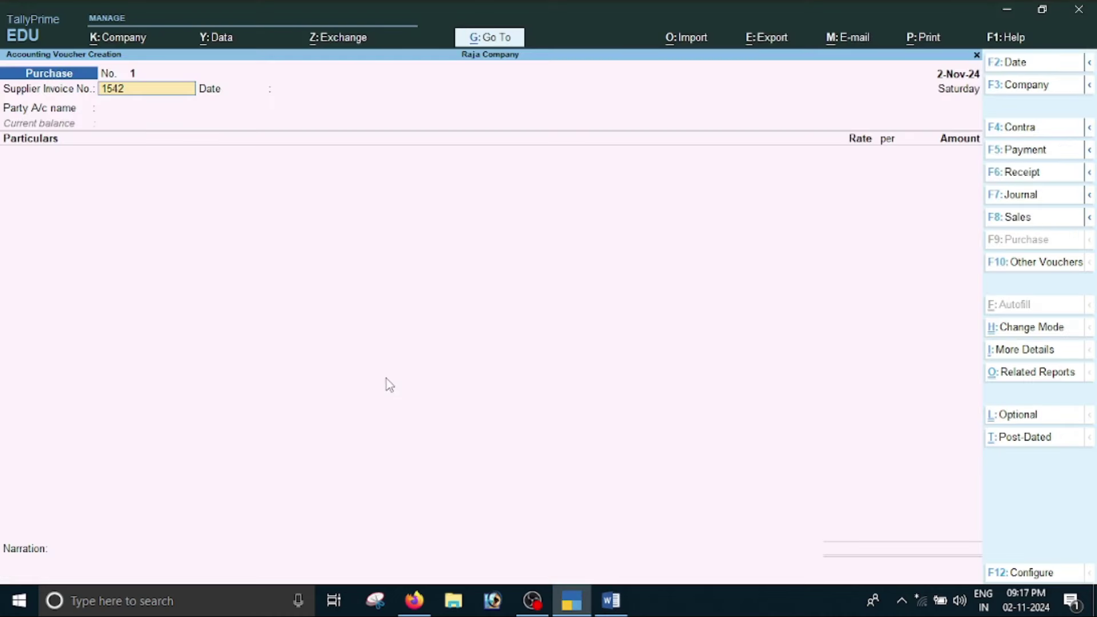
key(Return)
key(Return)
Step: Choose Gupta Moters as the party account and accept the receipt, order and party details without entering anything
key(Down)
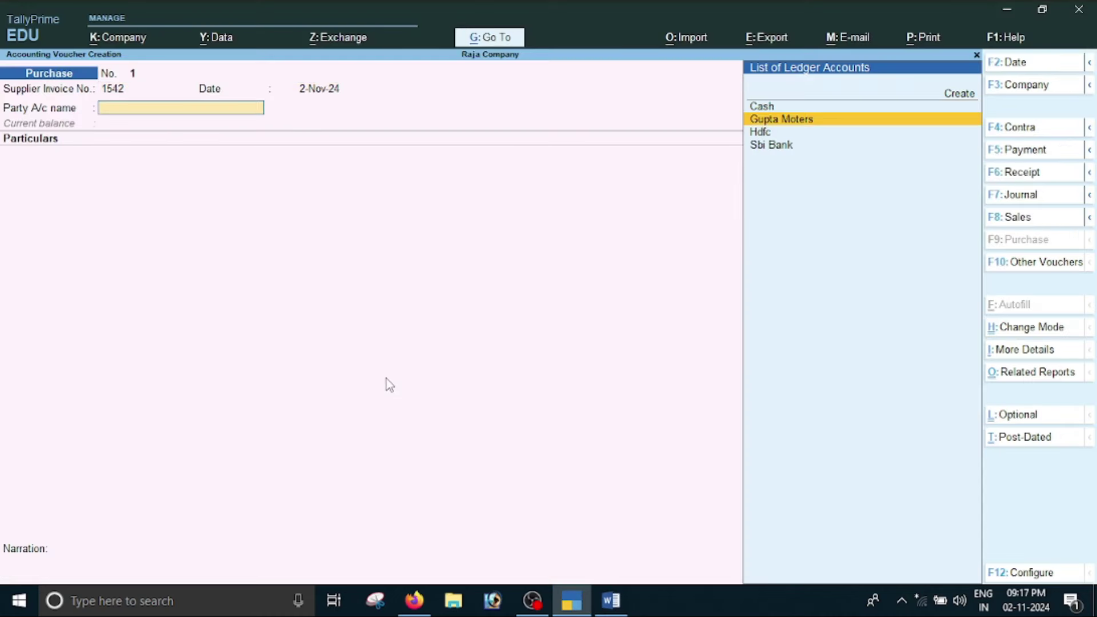
key(Return)
key(Return)
key(Return)
key(Return)
key(Return)
key(Return)
key(Return)
key(Return)
key(Return)
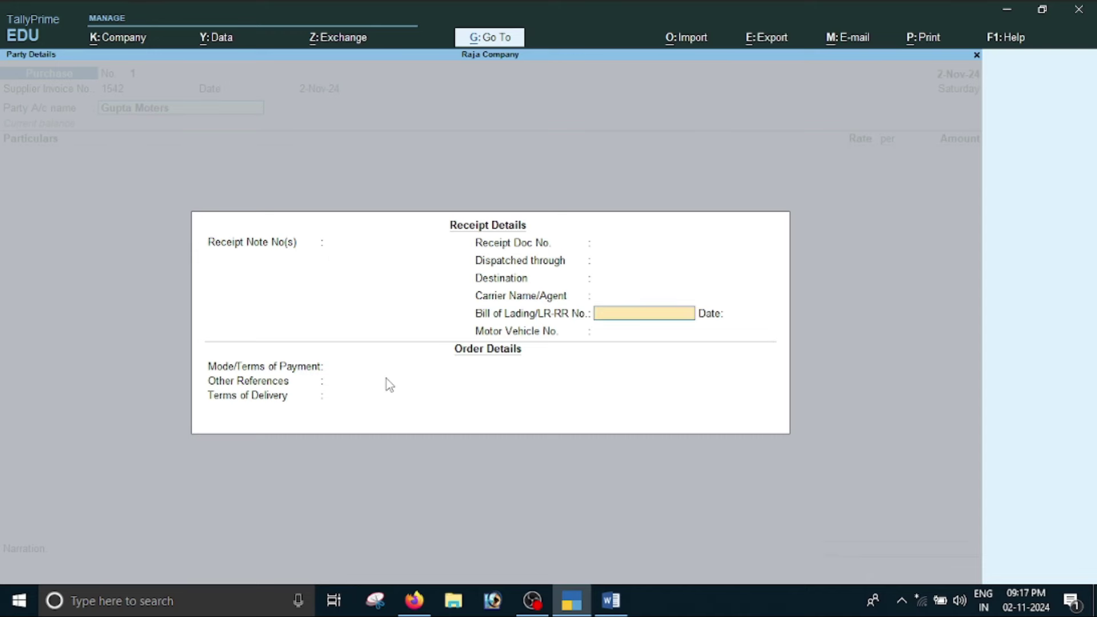
key(Return)
key(Return)
key(Return)
key(Return)
key(Return)
key(Return)
key(Return)
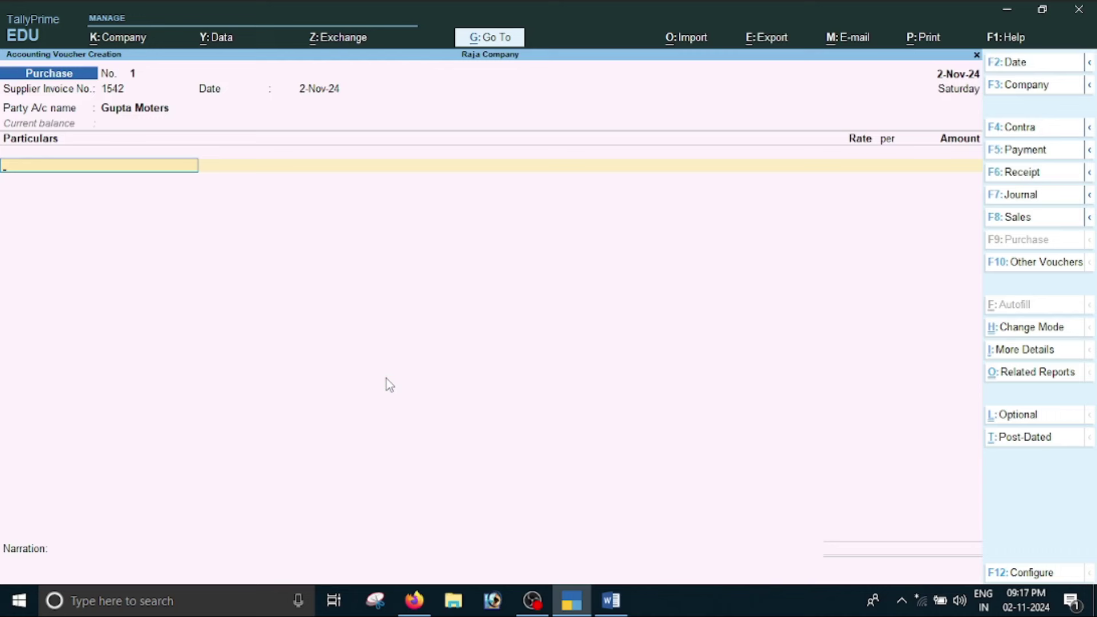
Step: Add the Car A/c ledger line, look up the taxable value in the Word invoice and enter 670043 as the amount
text(C)
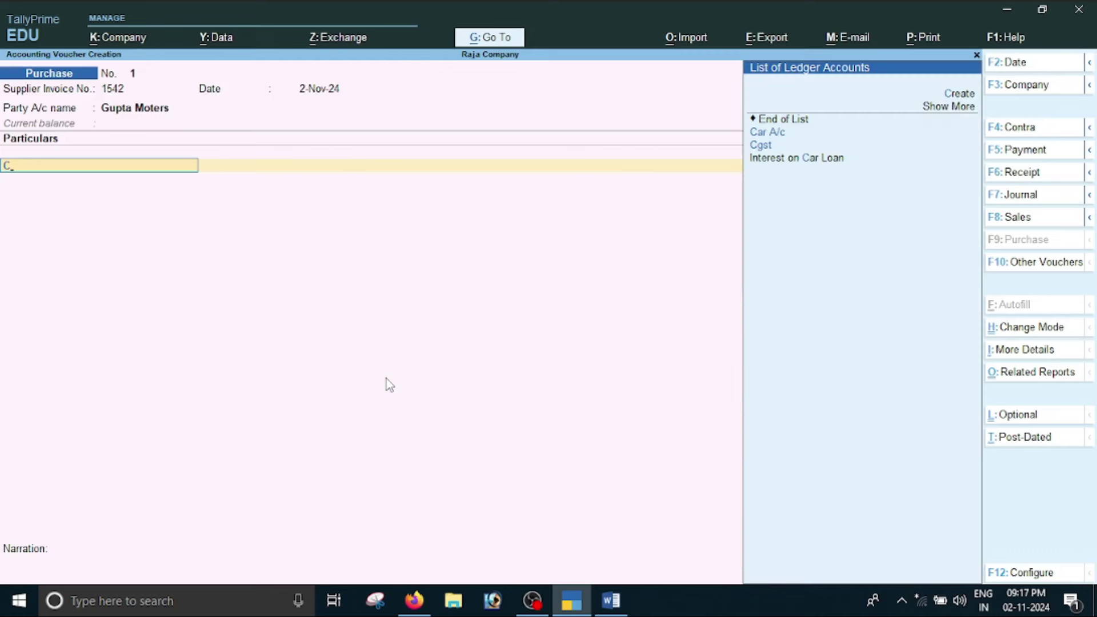
key(Return)
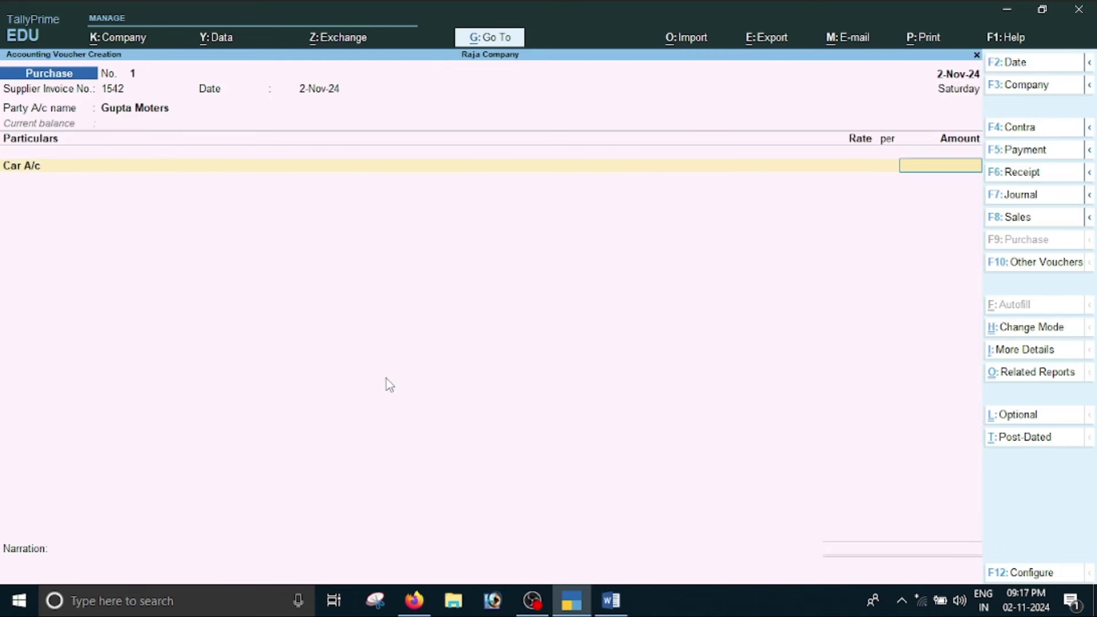
key(alt+Tab)
scroll(628, 400, down, 5)
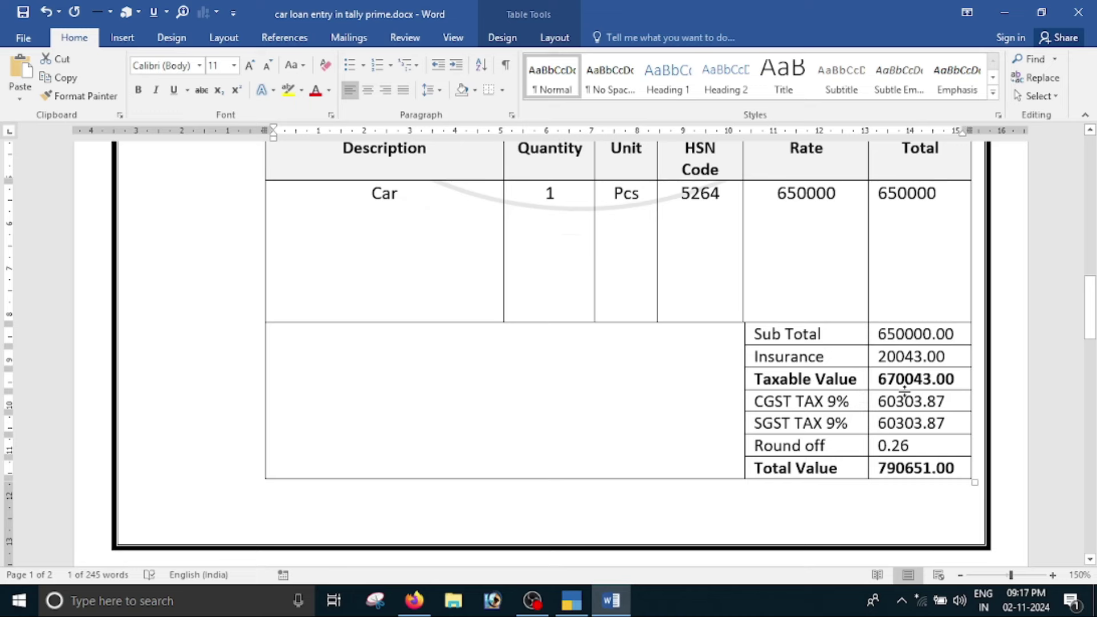
key(alt+Tab)
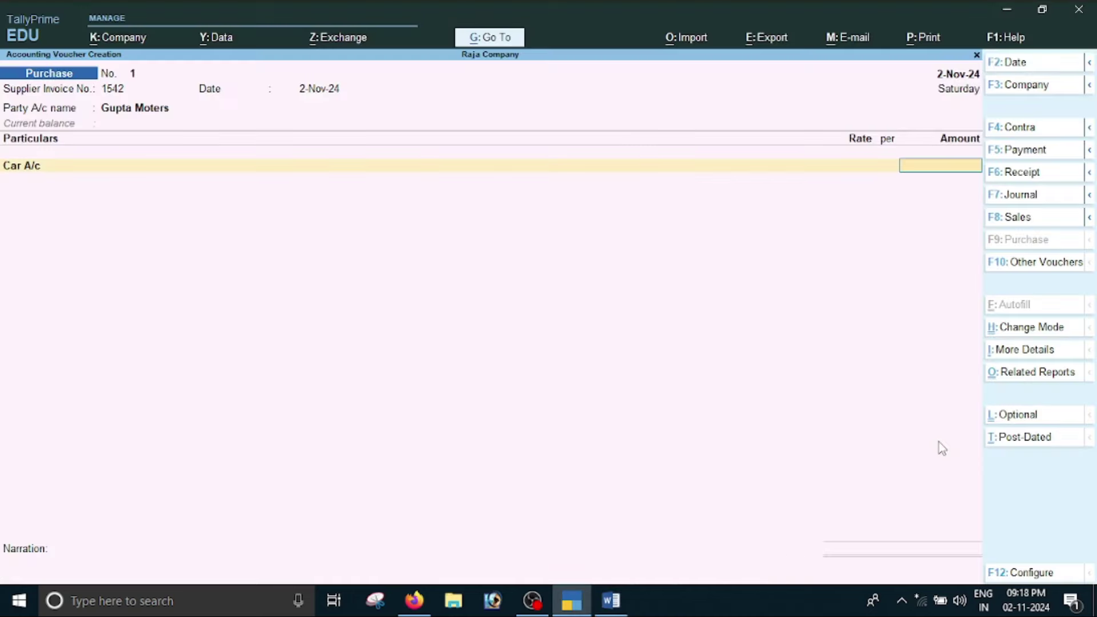
text(670043)
key(Return)
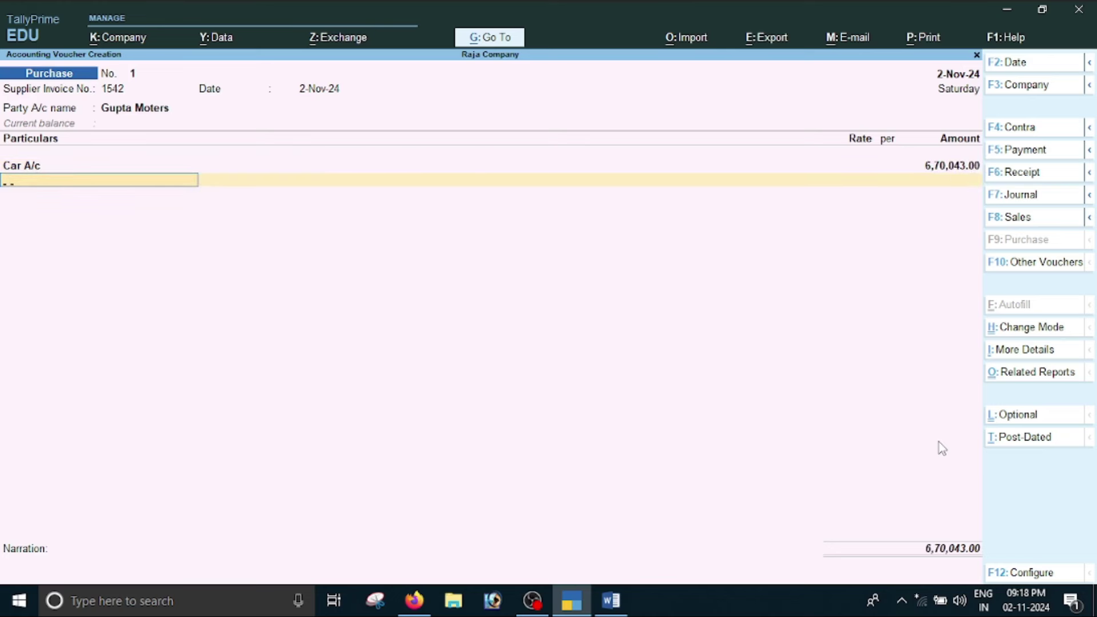
Step: Add the Cgst and Sgst ledger lines to the purchase voucher with their automatically calculated amounts
text(C)
key(Down)
key(Up)
key(Down)
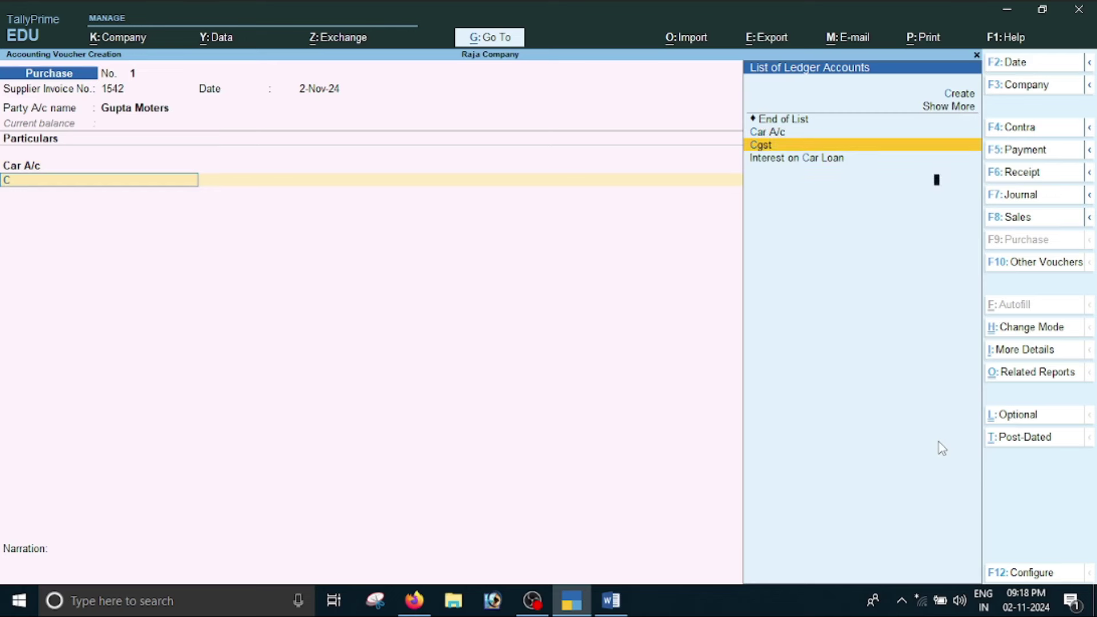
key(Return)
key(Return)
text(S)
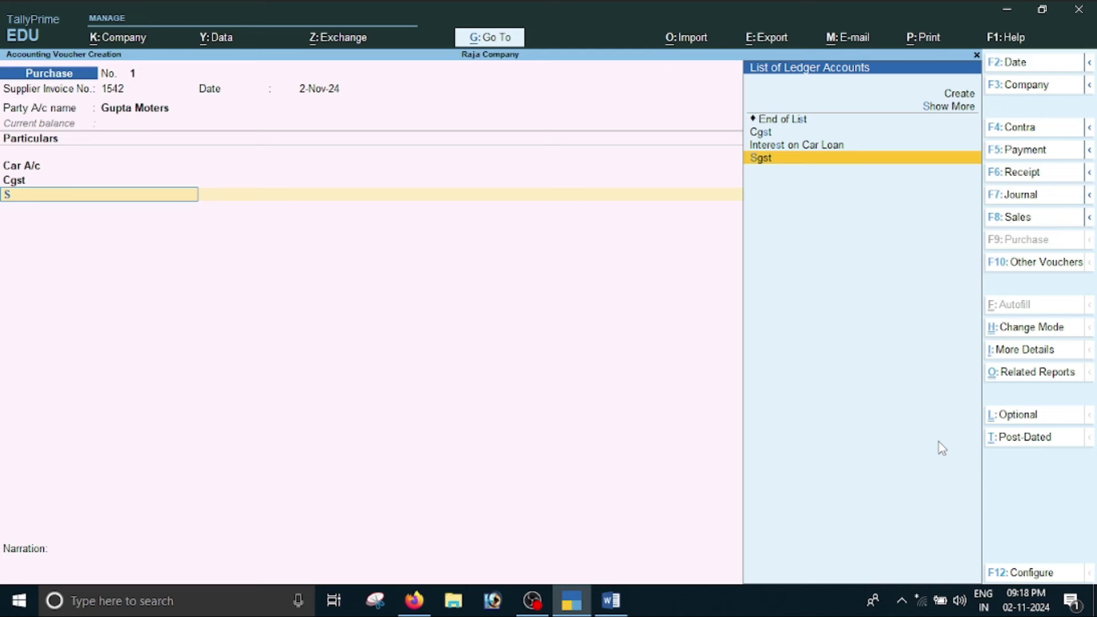
key(Return)
key(Return)
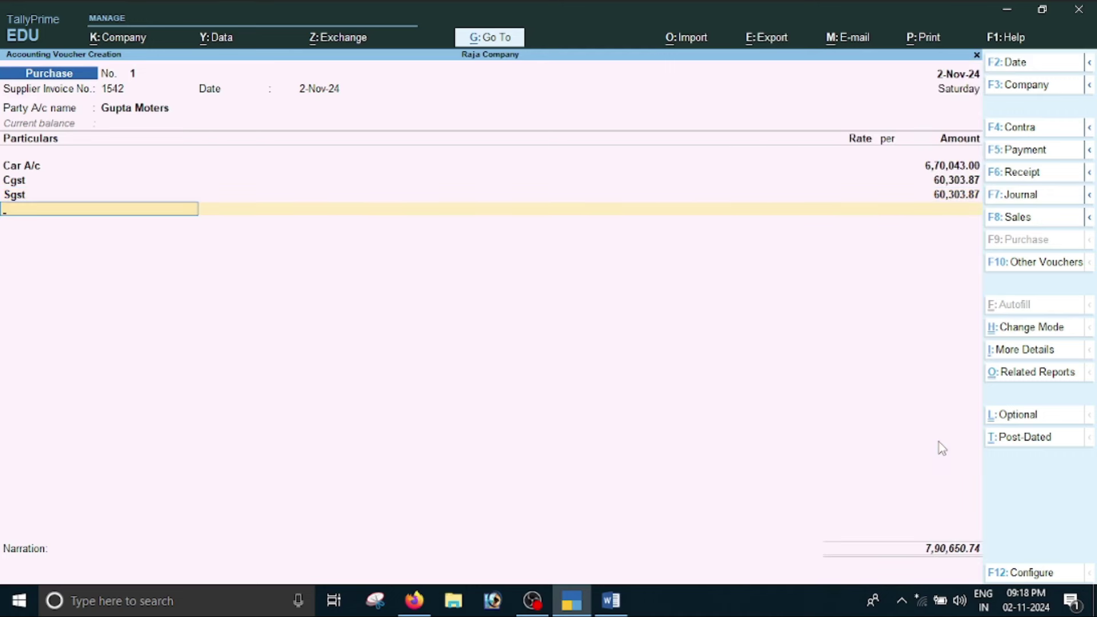
Step: Add the Round Off ledger line and compare the voucher total with the invoice's total value in Word
text(R)
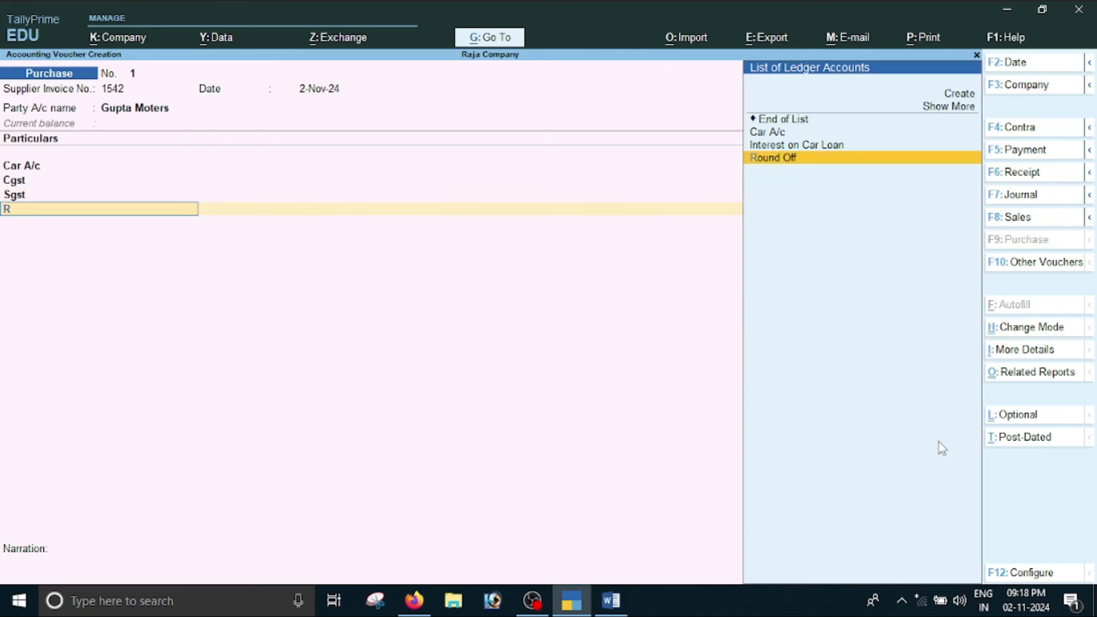
key(Return)
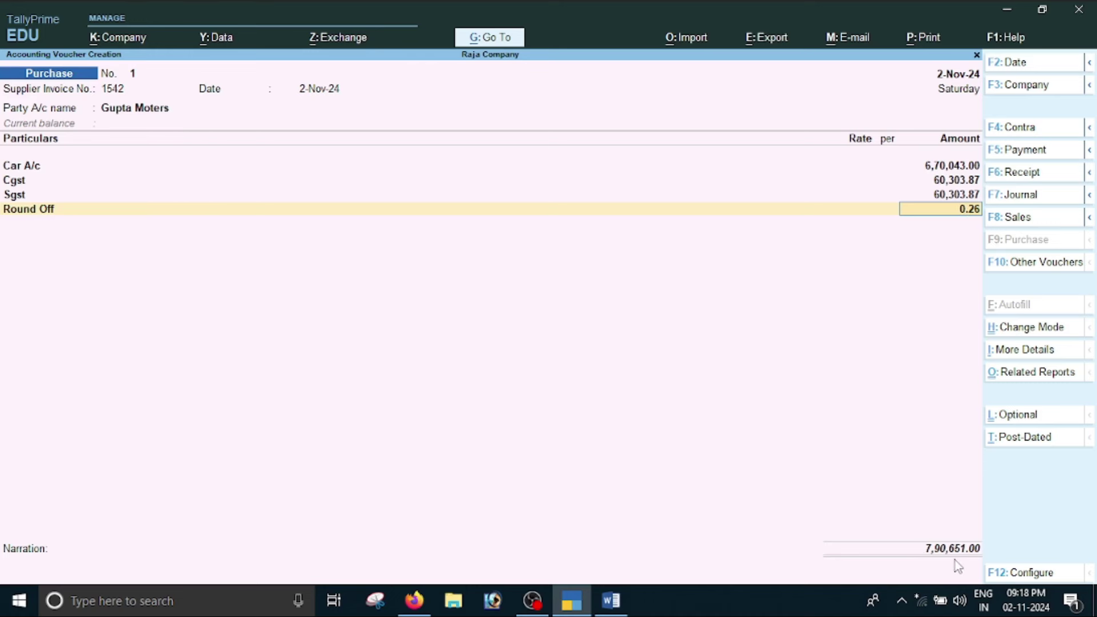
key(alt+Tab)
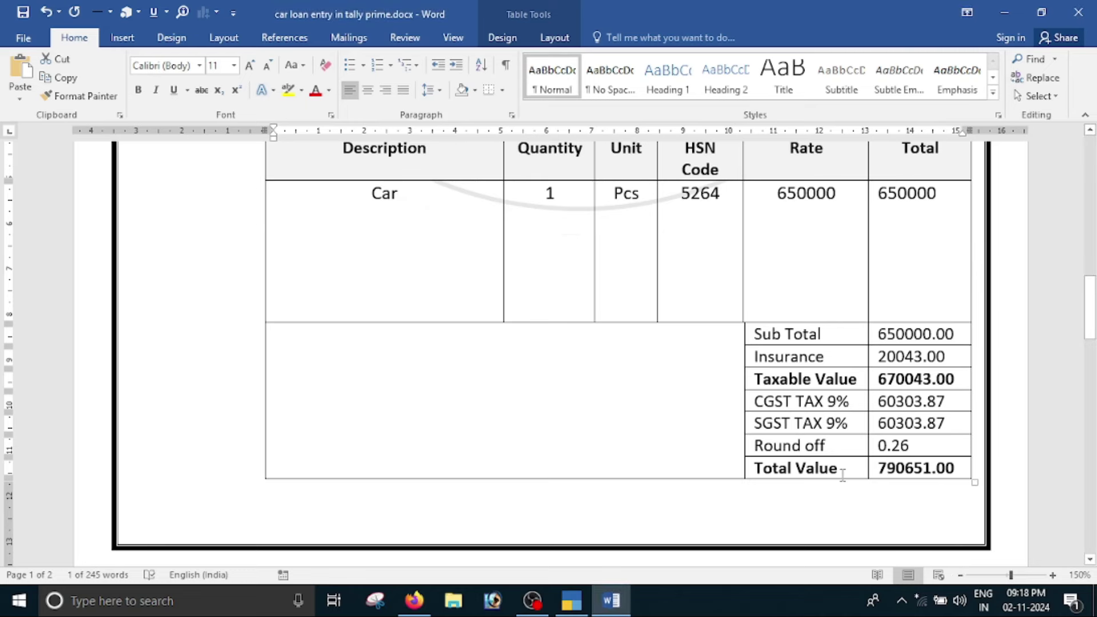
key(alt+Tab)
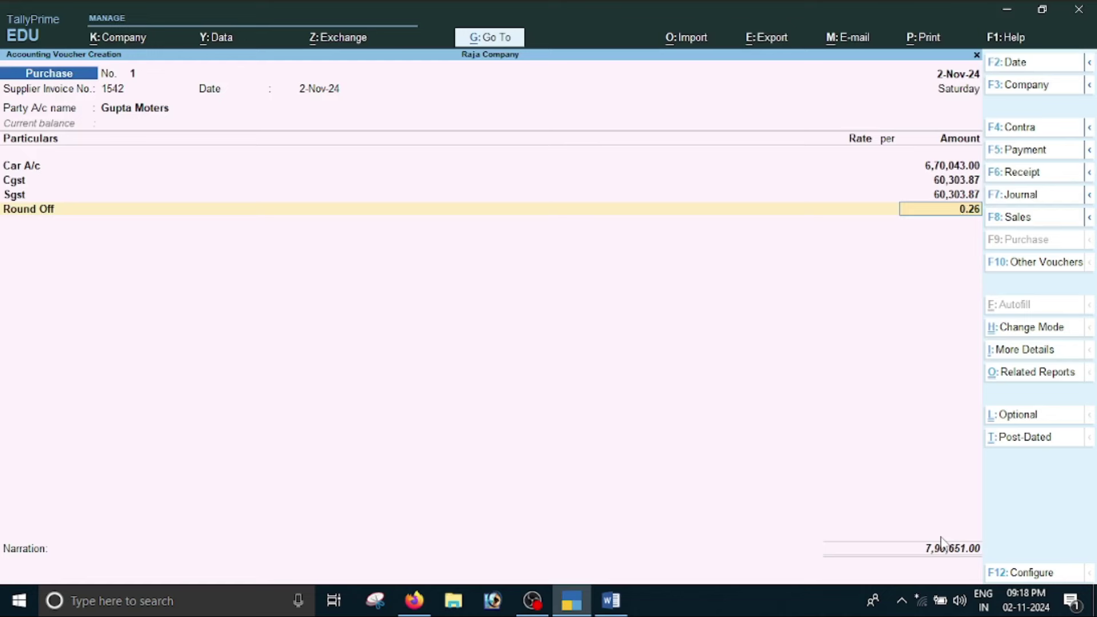
Step: Accept the Gupta Moters bill-wise details as New Ref 1542 for the full amount and save the purchase voucher
key(Return)
key(Return)
key(Return)
key(Return)
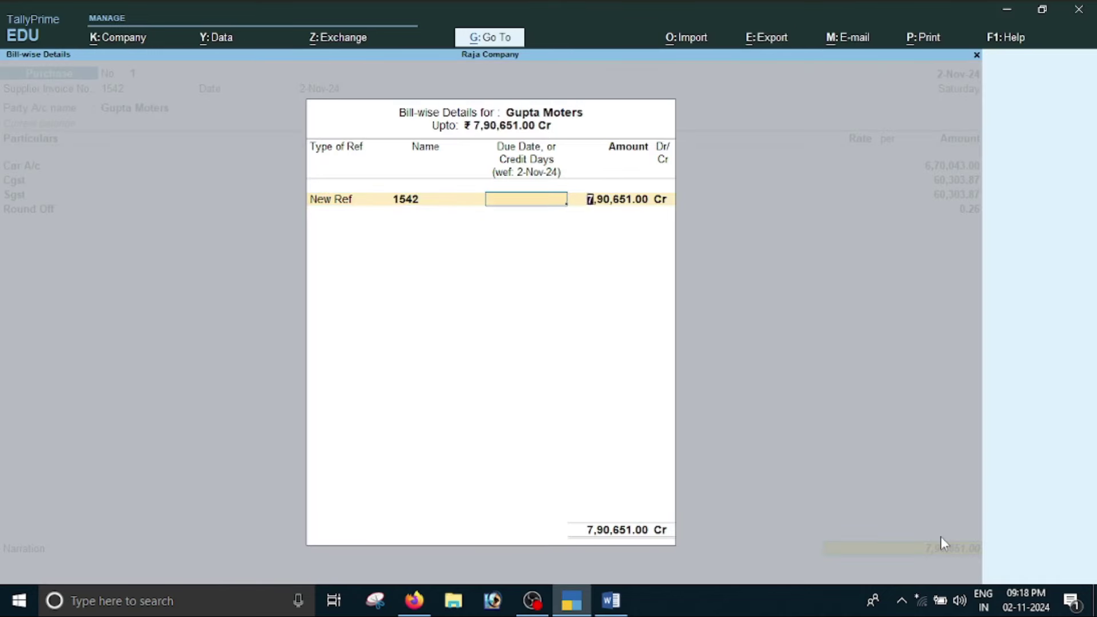
key(Return)
key(Return)
key(Return)
key(Return)
key(Return)
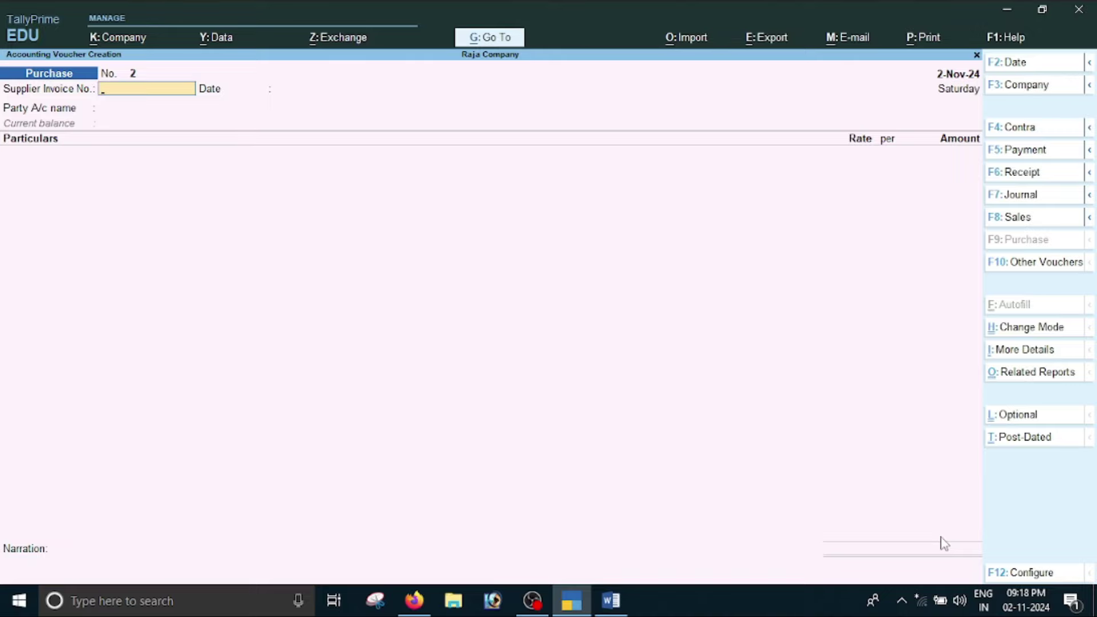
Step: Switch to Word and examine the note on the SBI Bank payment, HDFC Bank finance and EMI entries against the invoice total
key(alt+Tab)
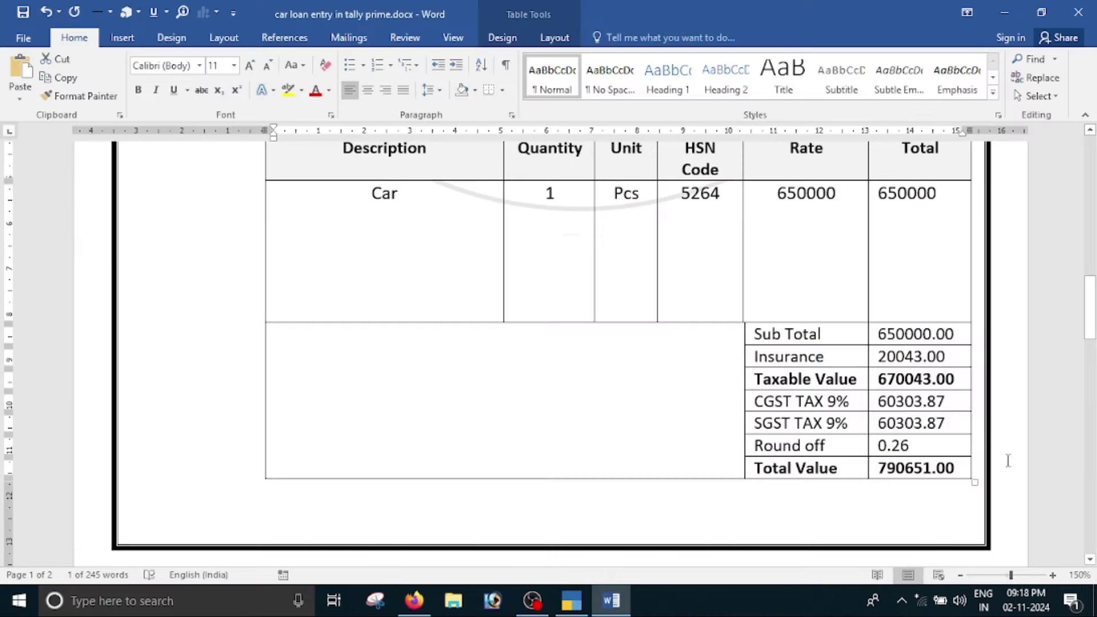
scroll(1006, 457, down, 5)
scroll(721, 510, down, 3)
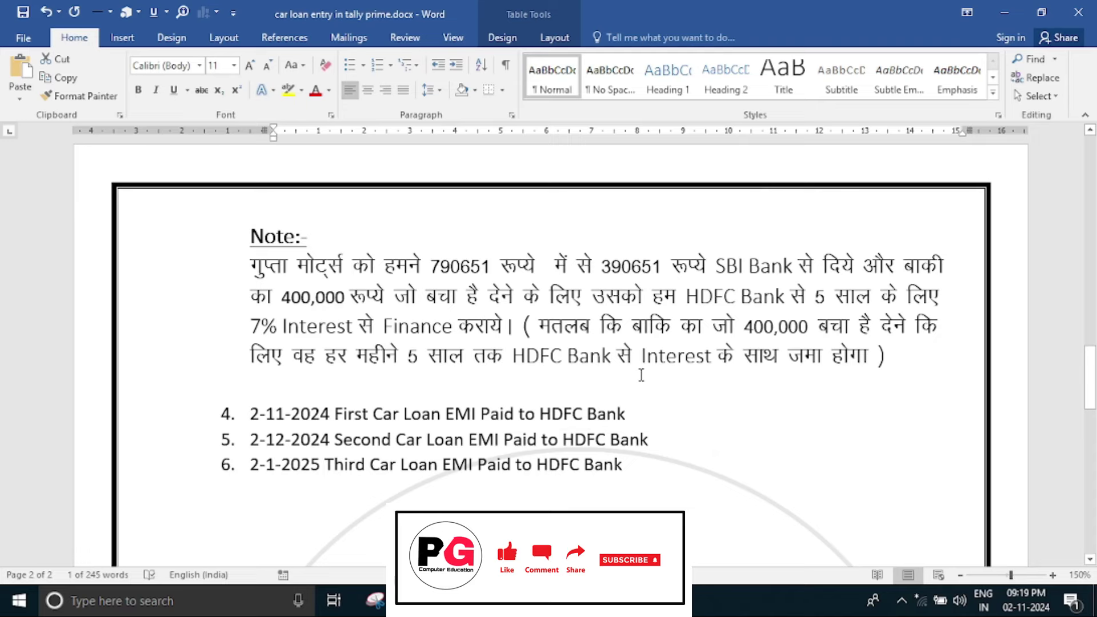
scroll(817, 368, up, 10)
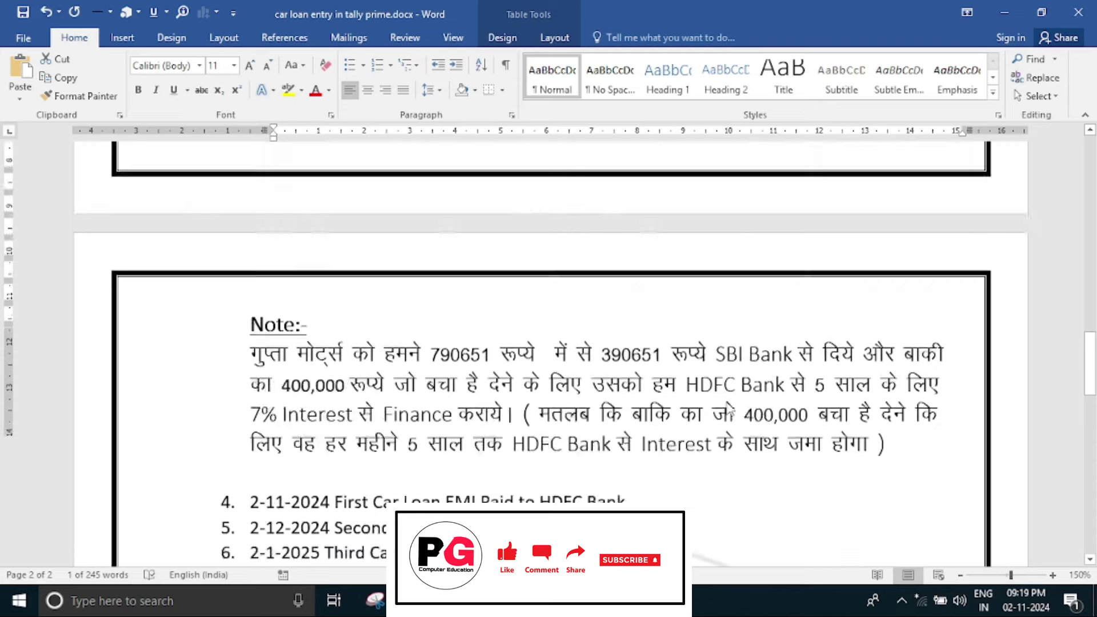
scroll(858, 422, down, 6)
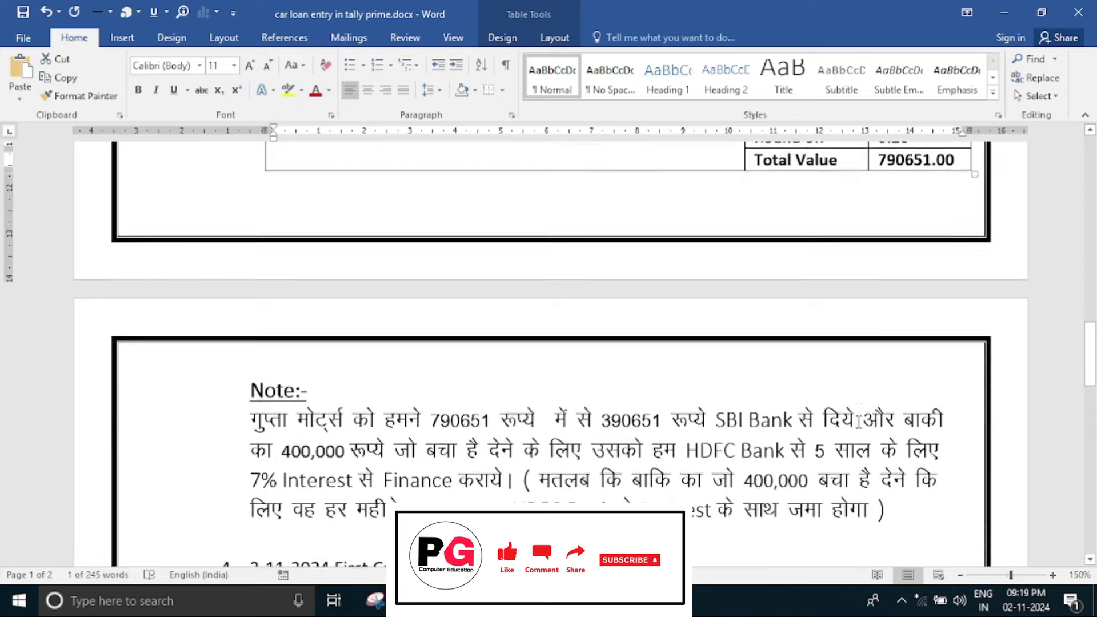
scroll(859, 423, up, 6)
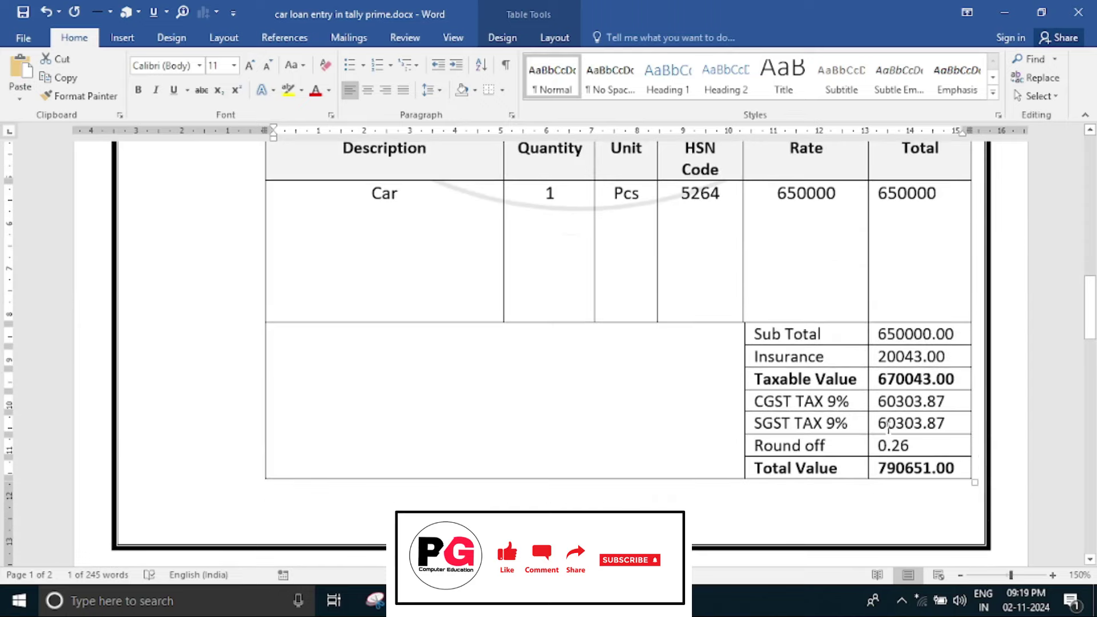
scroll(859, 424, down, 6)
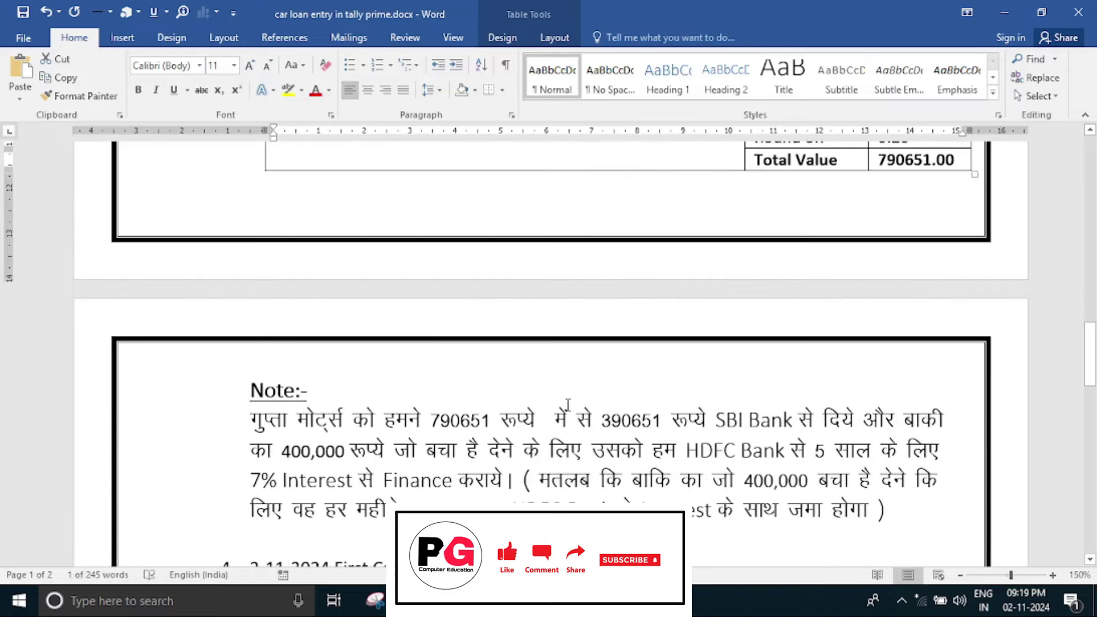
scroll(457, 420, down, 3)
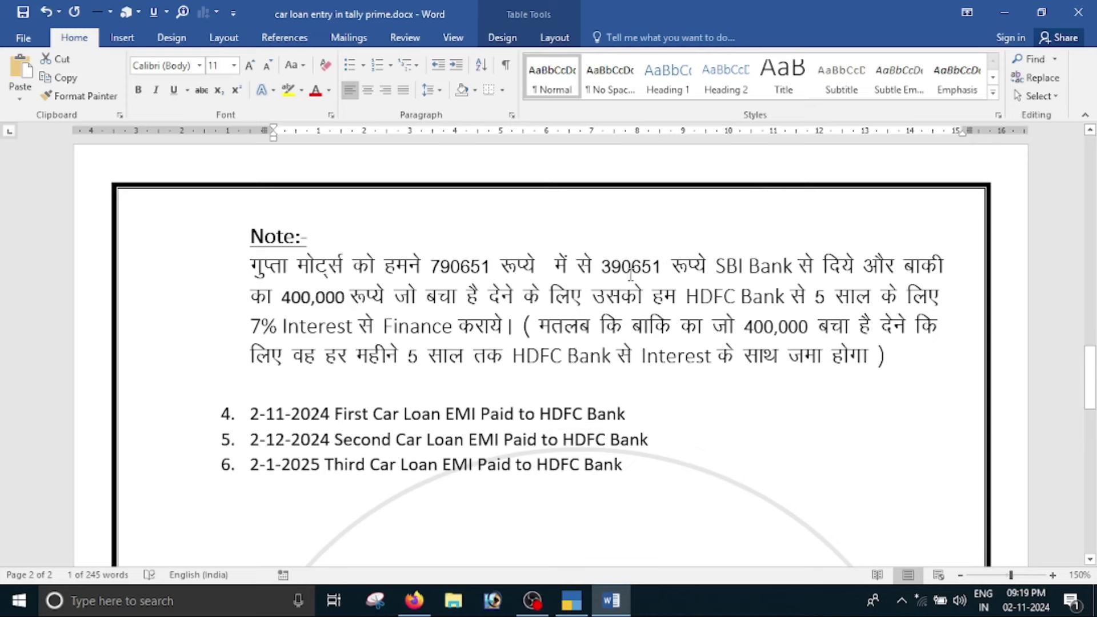
Step: Open a Payment voucher in TallyPrime, check the invoice date in Word and set the voucher date to 2-11
key(alt+Tab)
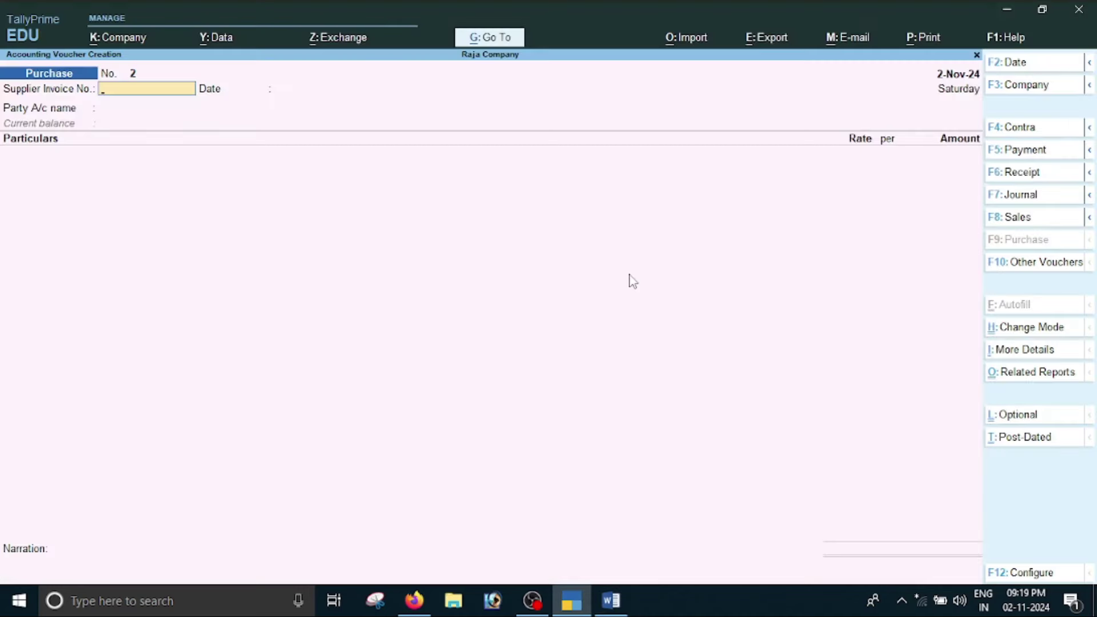
key(F5)
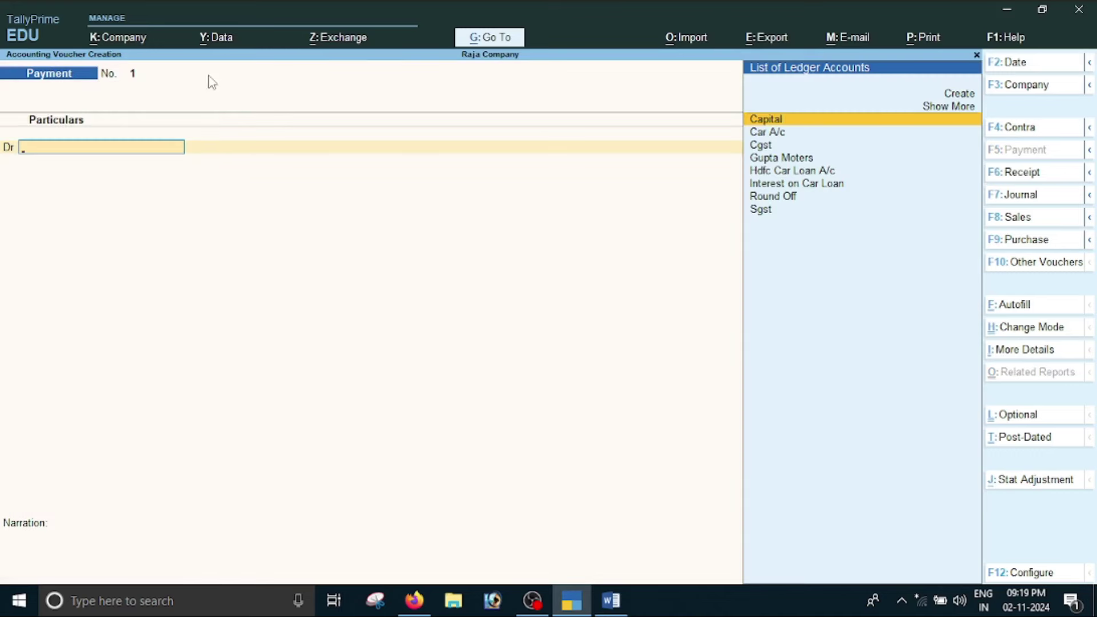
key(alt+Tab)
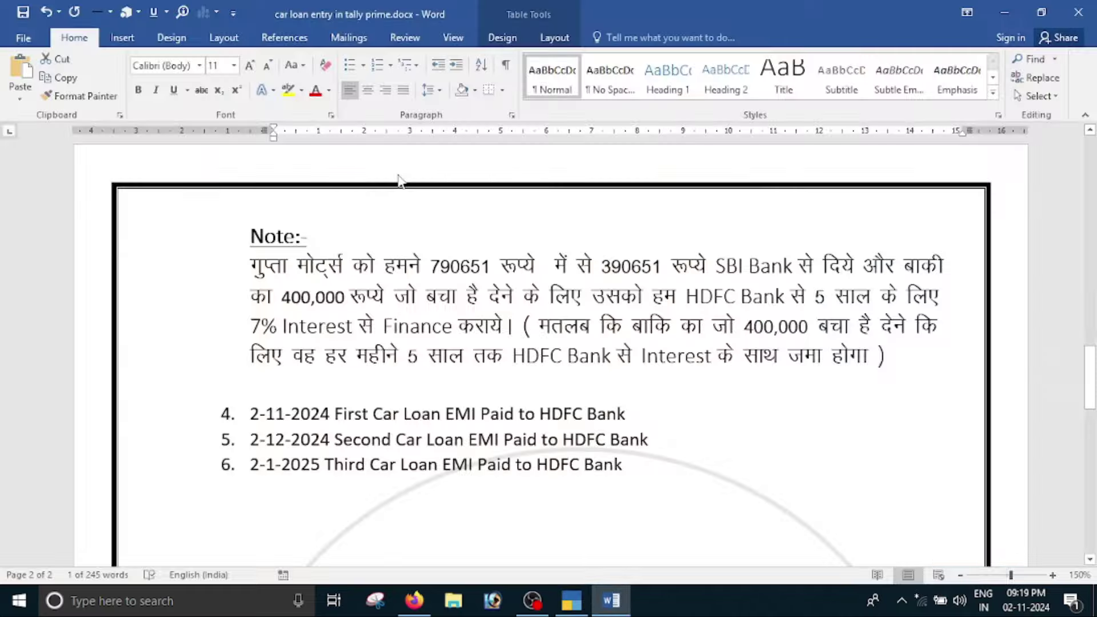
scroll(482, 201, up, 10)
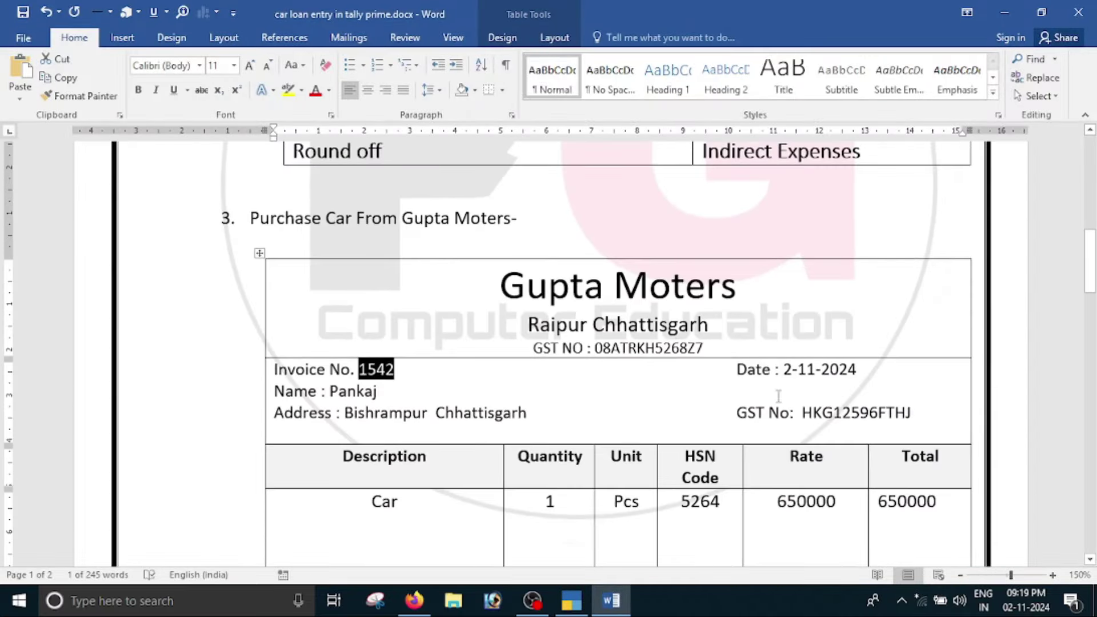
key(alt+Tab)
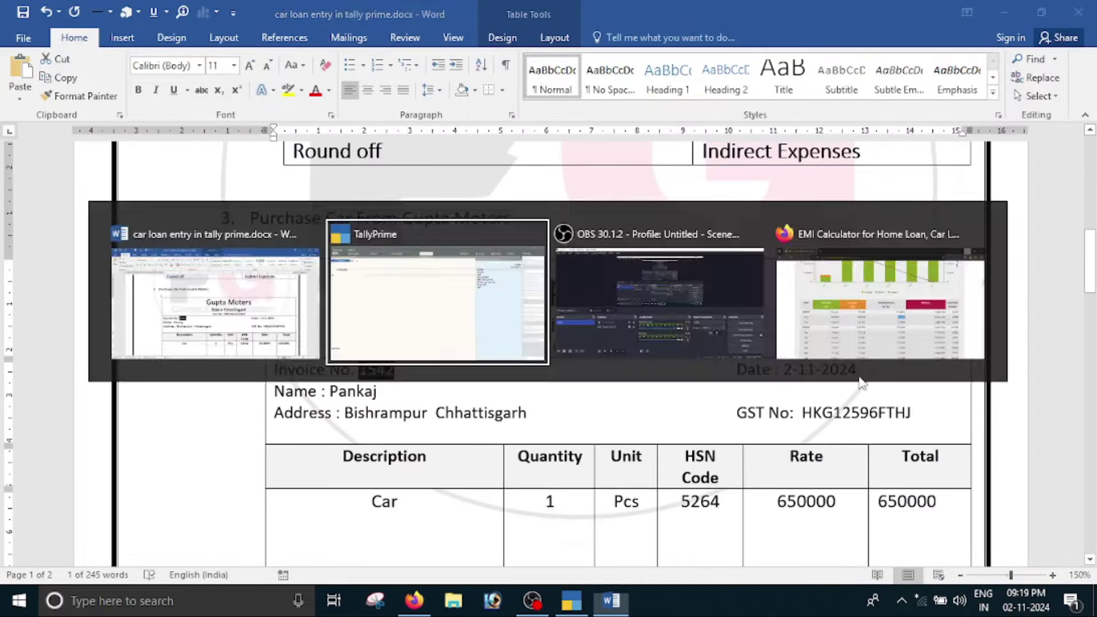
key(F2)
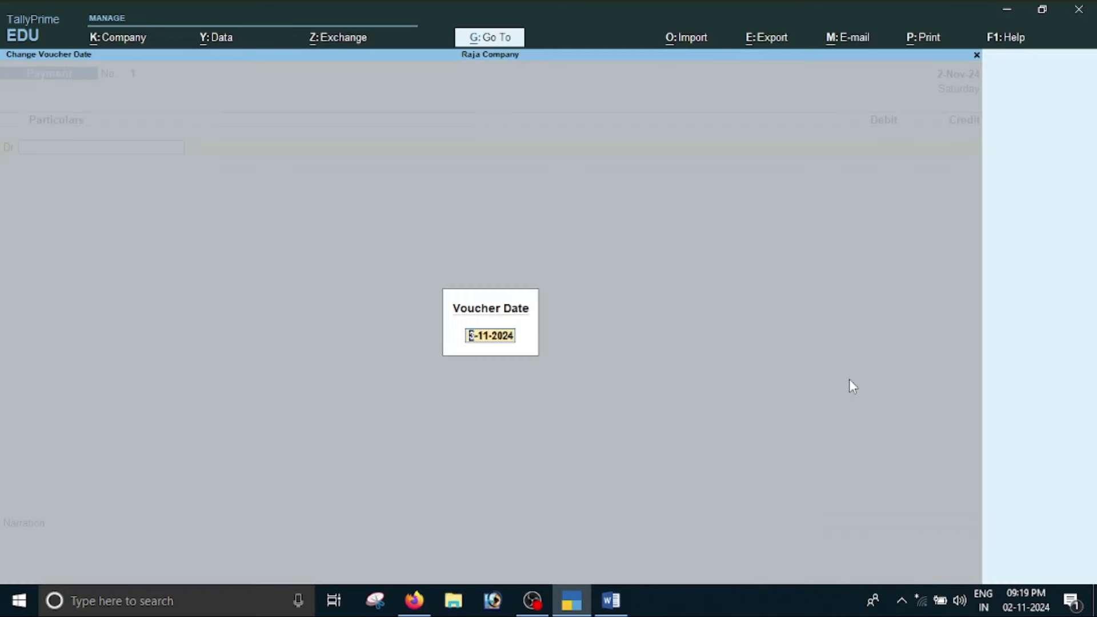
text(21-)
key(BackSpace)
key(BackSpace)
text(-11)
key(Return)
Step: Debit Gupta Moters in the Payment voucher with 390651, checking the SBI Bank amount in the Word note
key(Down)
key(Down)
key(Down)
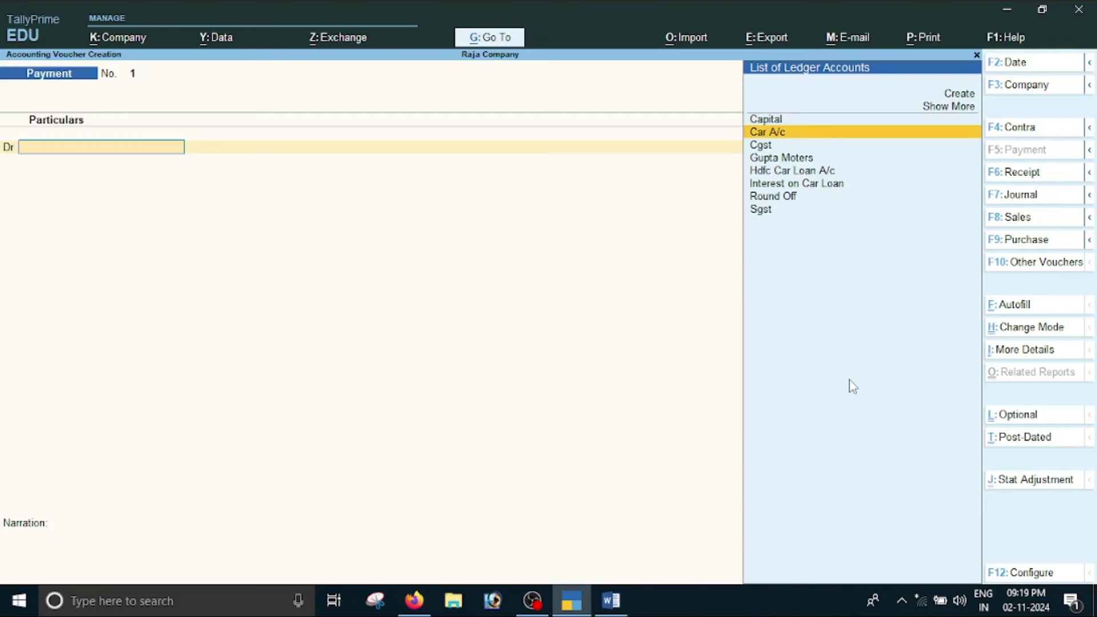
key(Return)
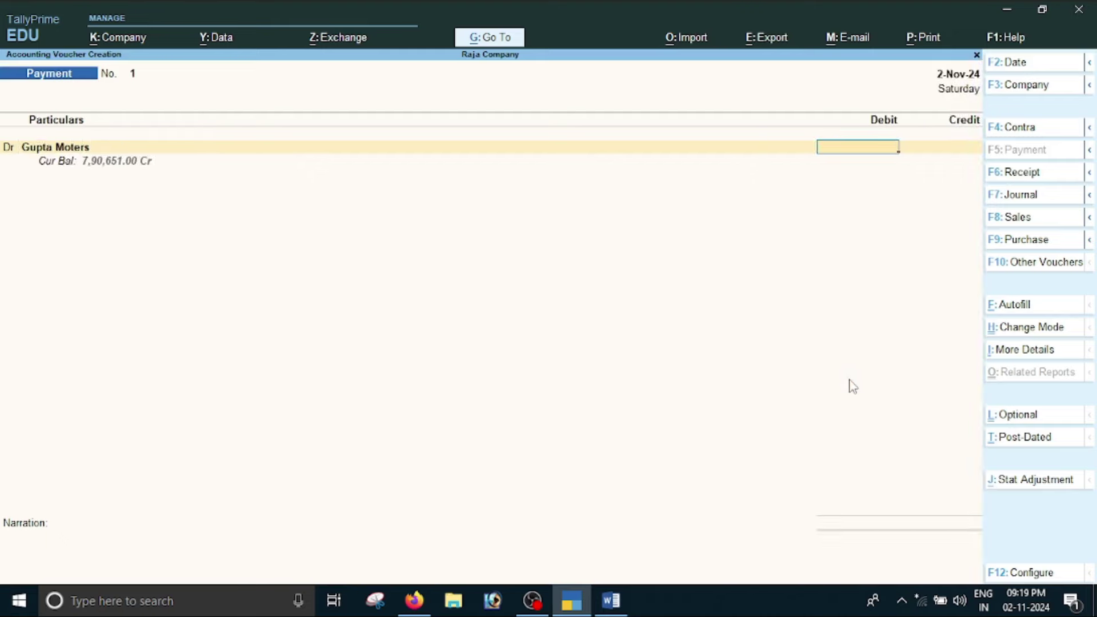
key(alt+Tab)
scroll(849, 377, down, 5)
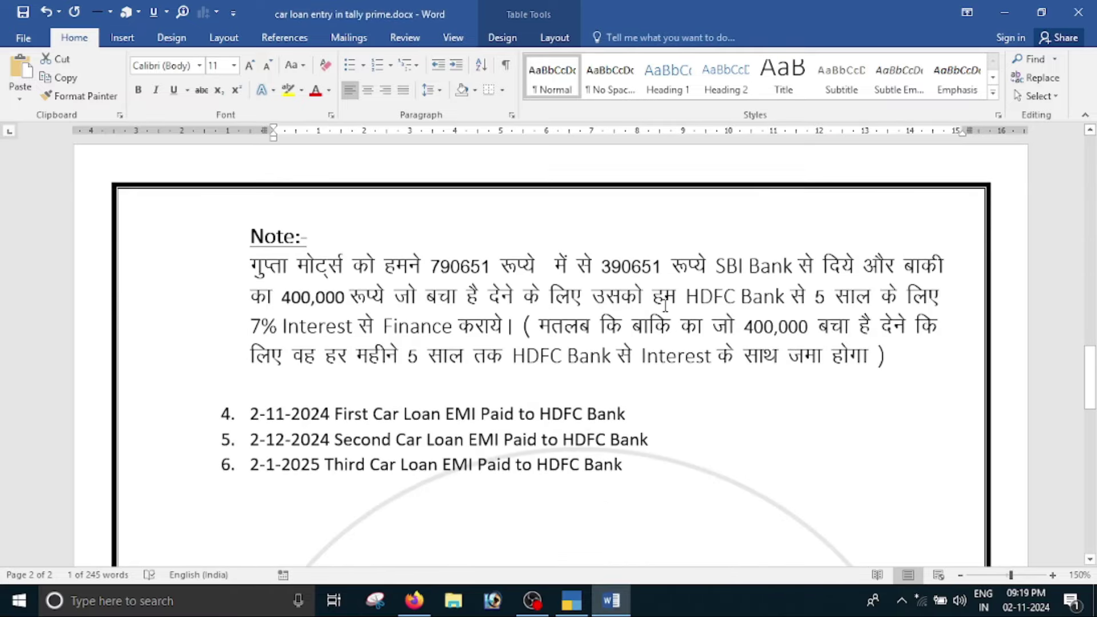
key(alt+Tab)
text(390651)
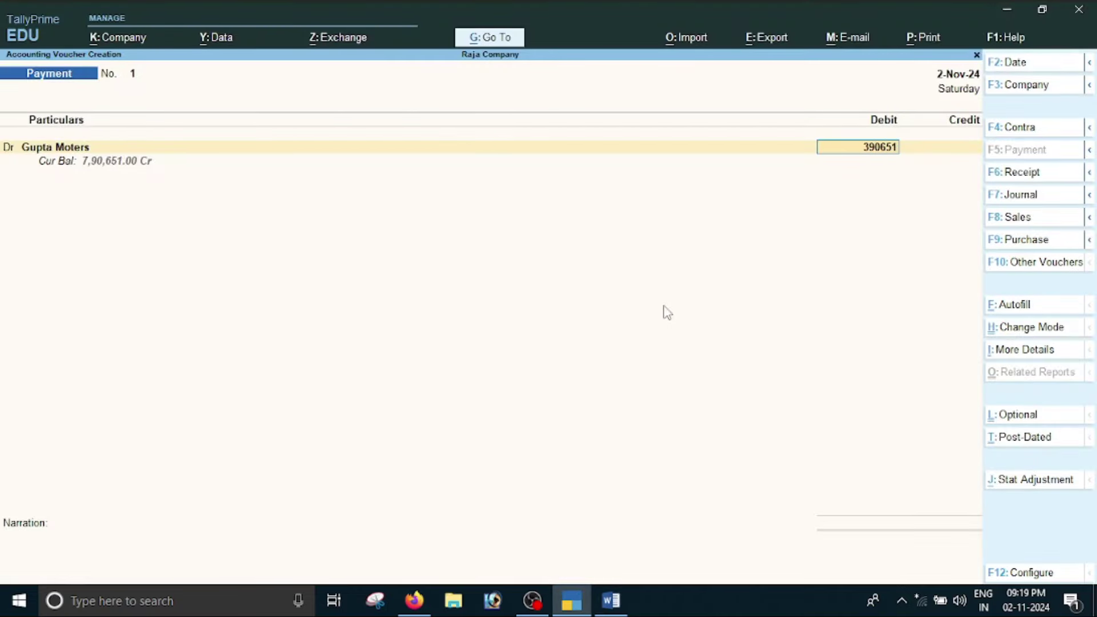
key(Return)
Step: Allocate the Gupta Moters payment bill-wise as Agst Ref against pending bill 1542 for the full 3,90,651.00
key(Return)
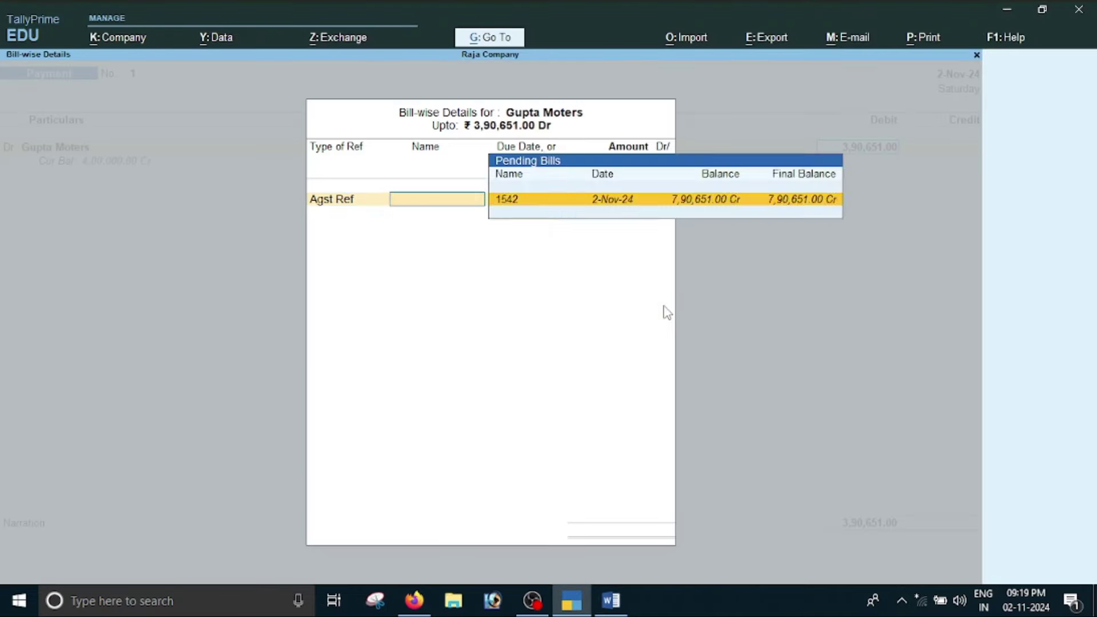
key(Return)
key(Return)
key(Return)
key(Return)
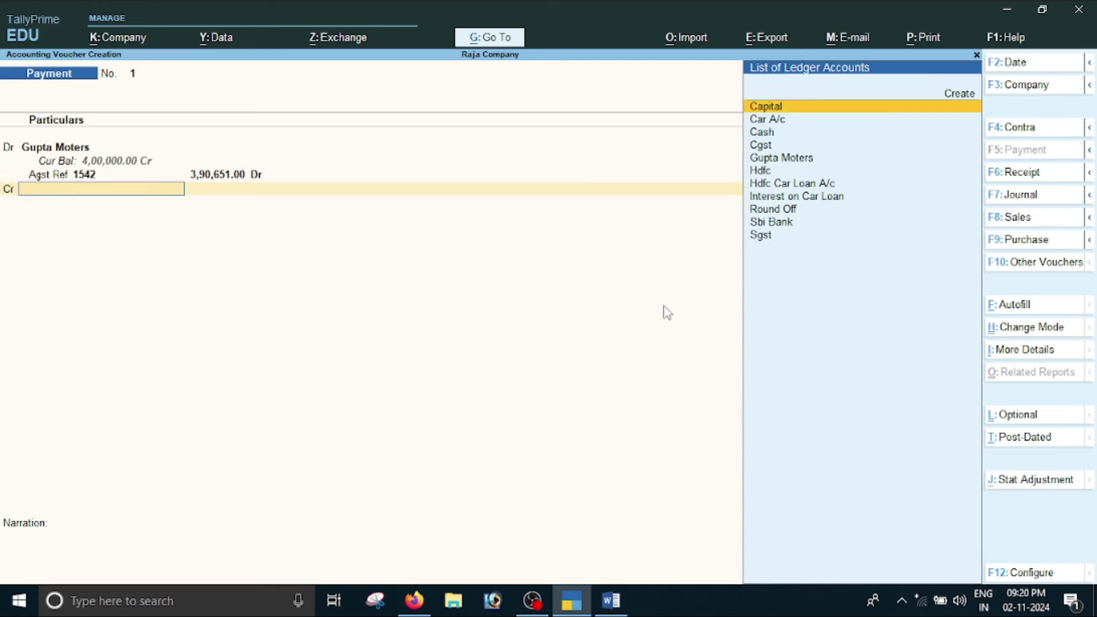
Step: Credit Sbi Bank with 3,90,651.00, accept the Cheque bank allocation dated 2-Nov-24 and save the payment voucher
text(S)
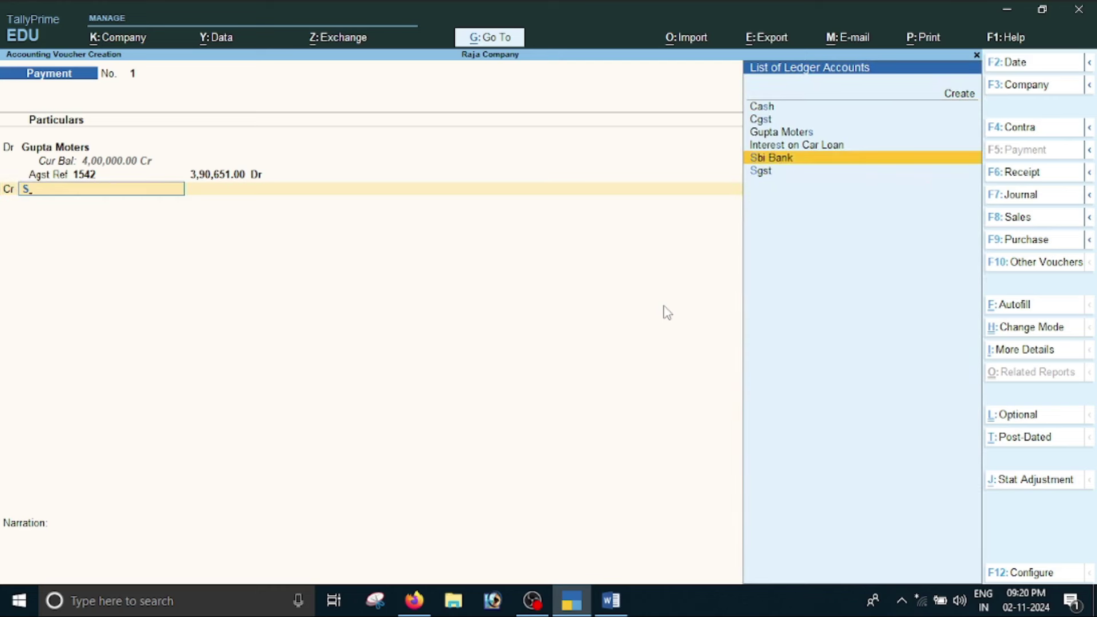
key(Return)
key(Return)
key(Return)
key(Return)
key(Return)
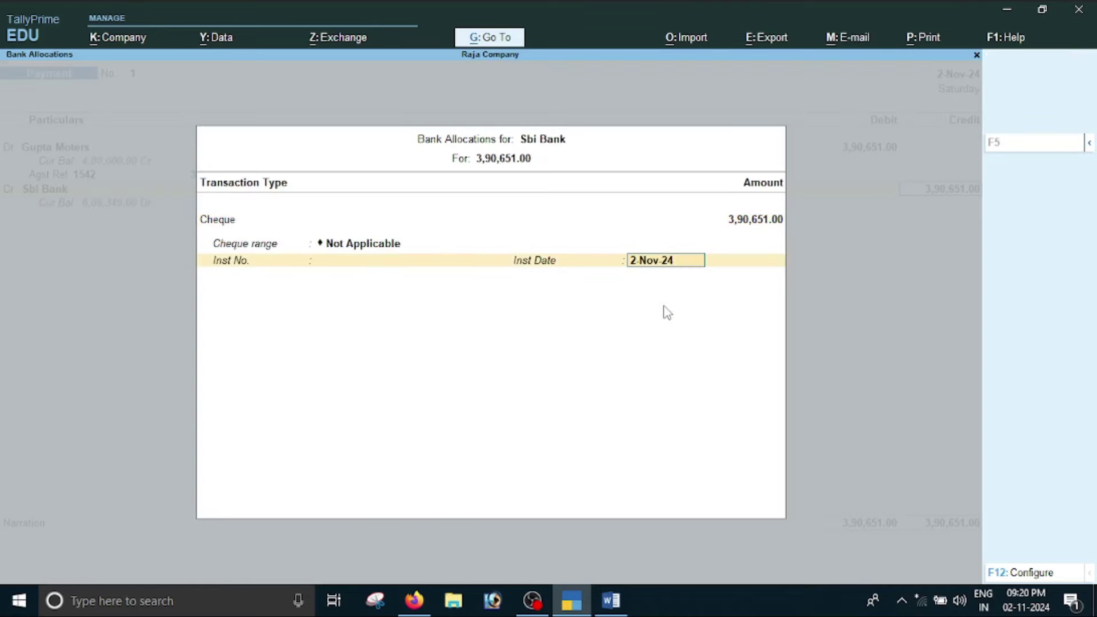
key(Return)
key(Return)
key(Return)
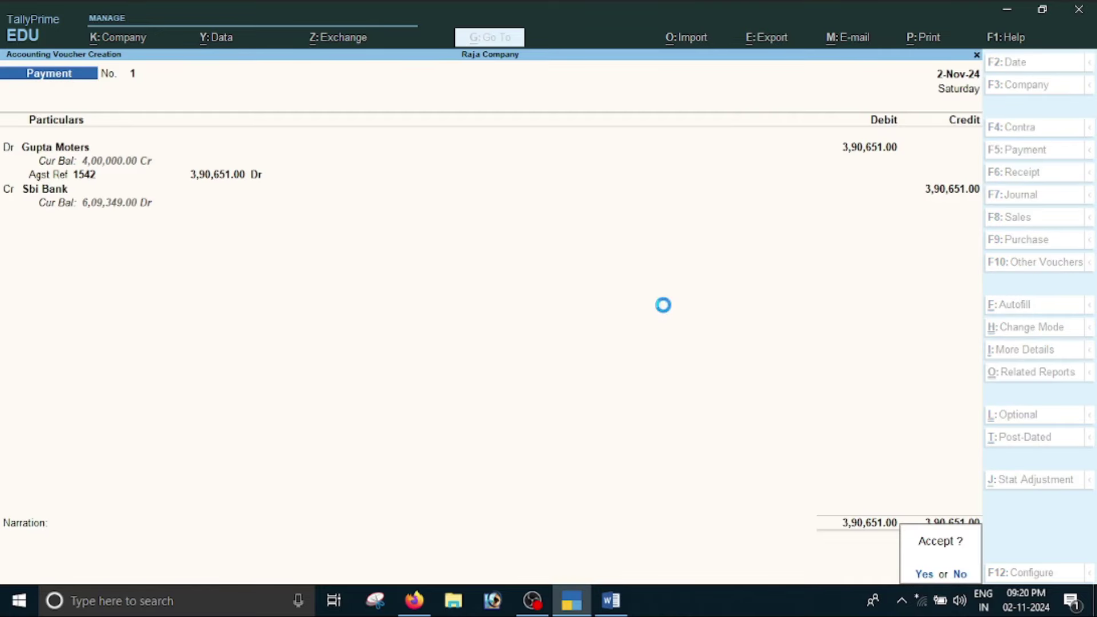
Step: Reread the HDFC Bank finance note in Word, and bring up the Account Books ledger selection list in TallyPrime
key(alt+Tab)
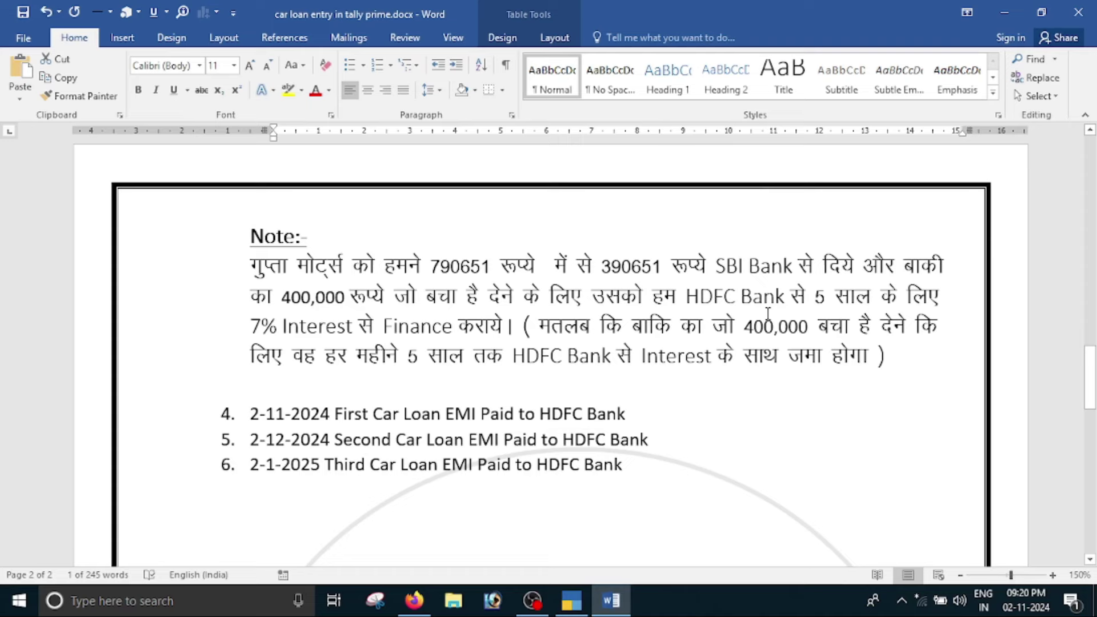
key(alt+Tab)
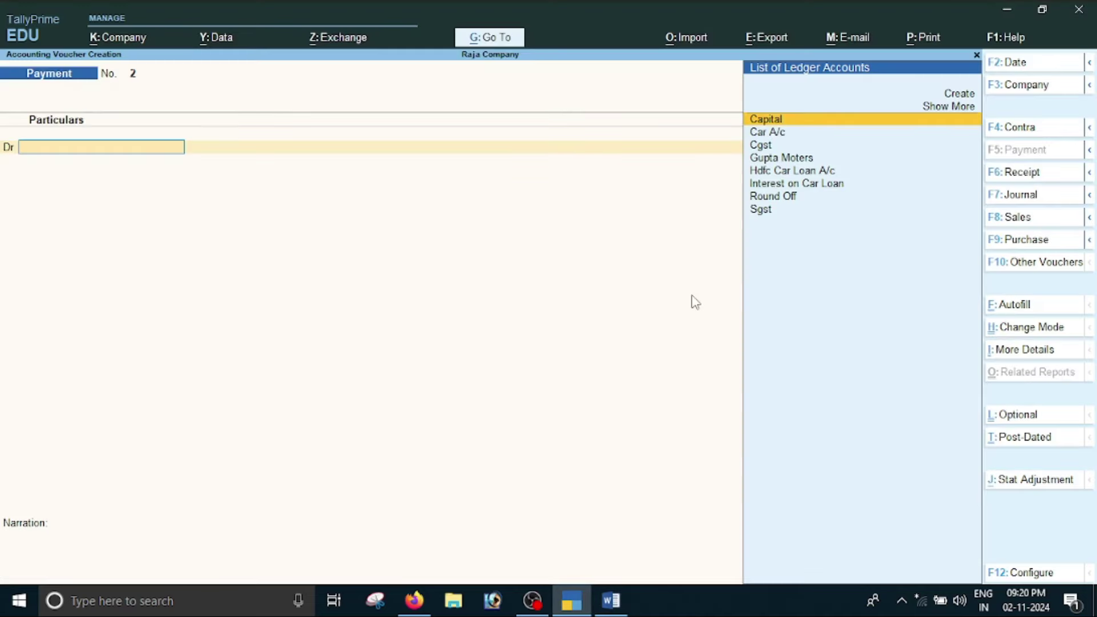
key(Escape)
key(Down)
key(Down)
key(Down)
key(Down)
key(Down)
key(Down)
key(Down)
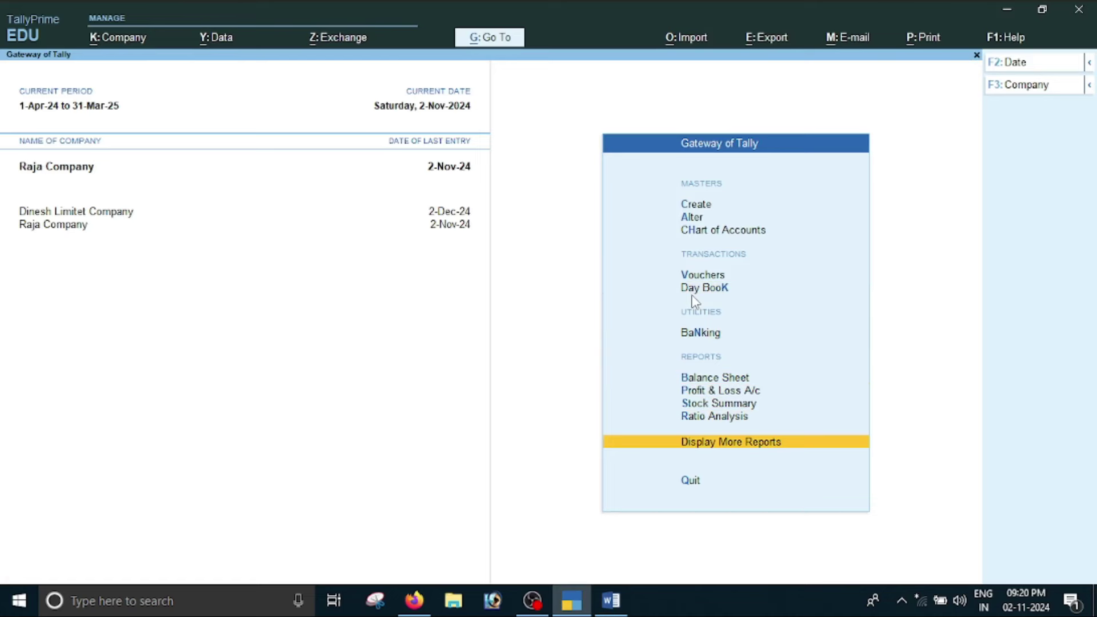
key(Return)
key(Down)
key(Down)
key(Down)
key(Down)
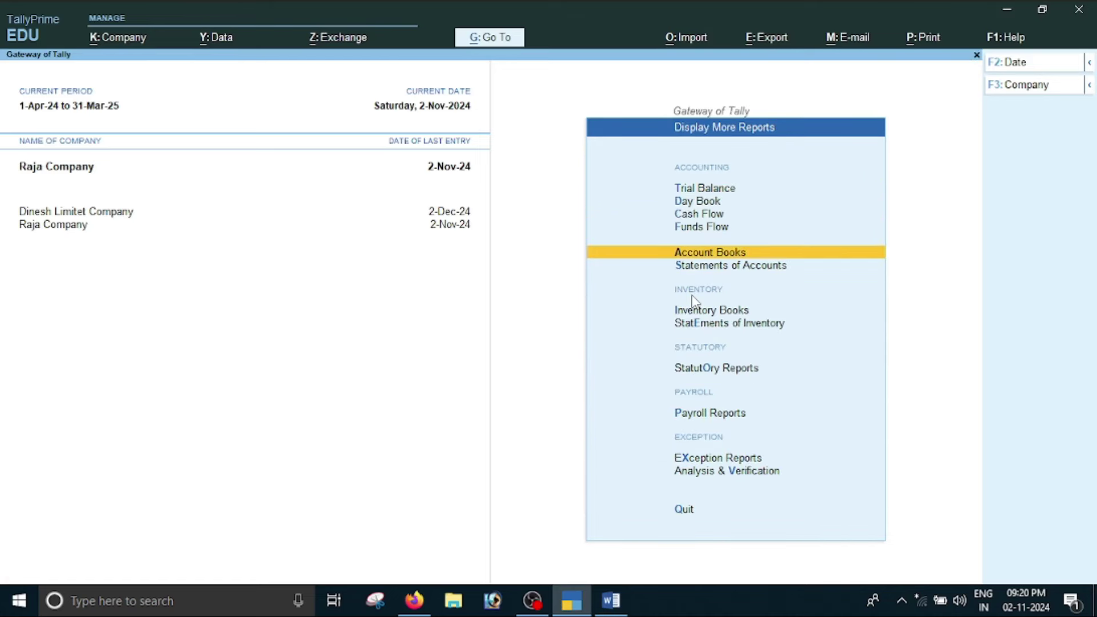
key(Return)
key(Down)
key(Return)
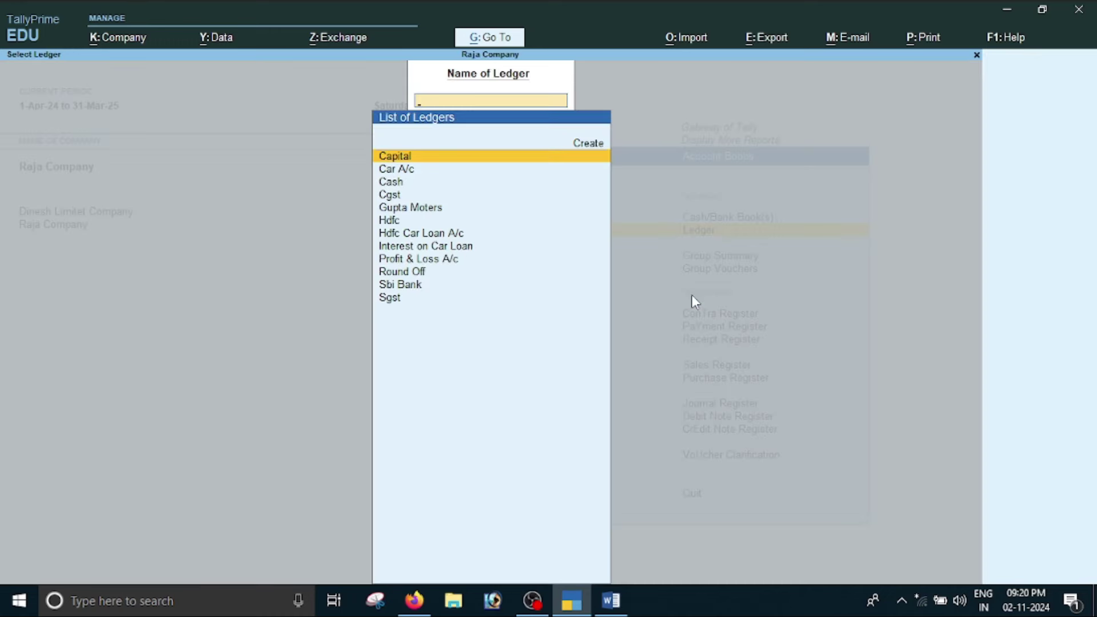
Step: Display the Gupta Moters ledger vouchers, examine the purchase and Sbi Bank payment entries with the closing balance, and exit the report
text(Gup)
key(Return)
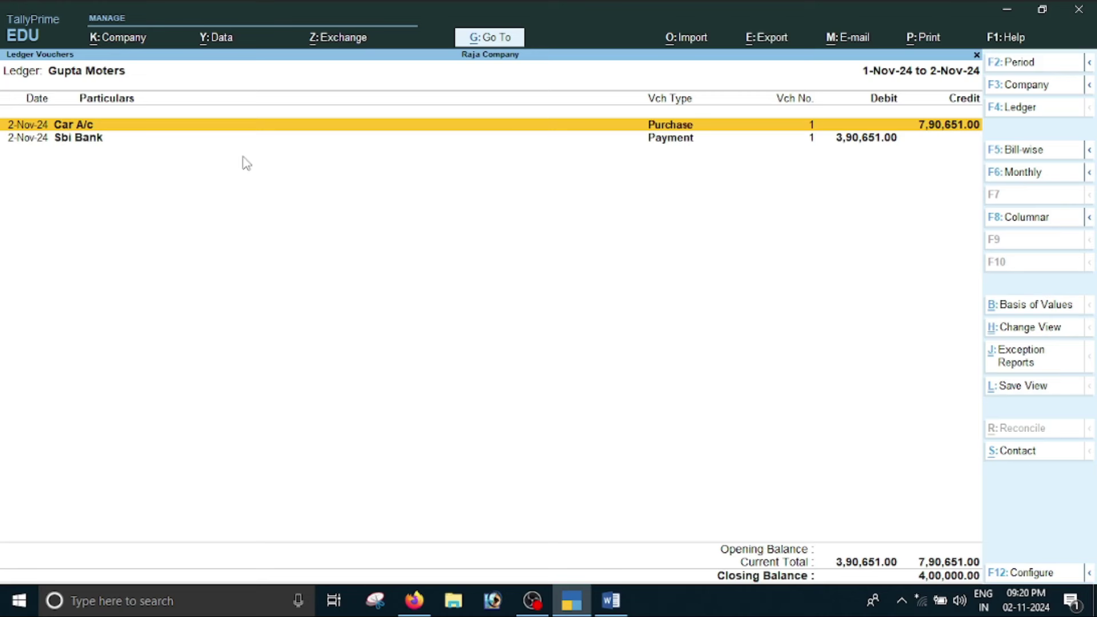
key(Down)
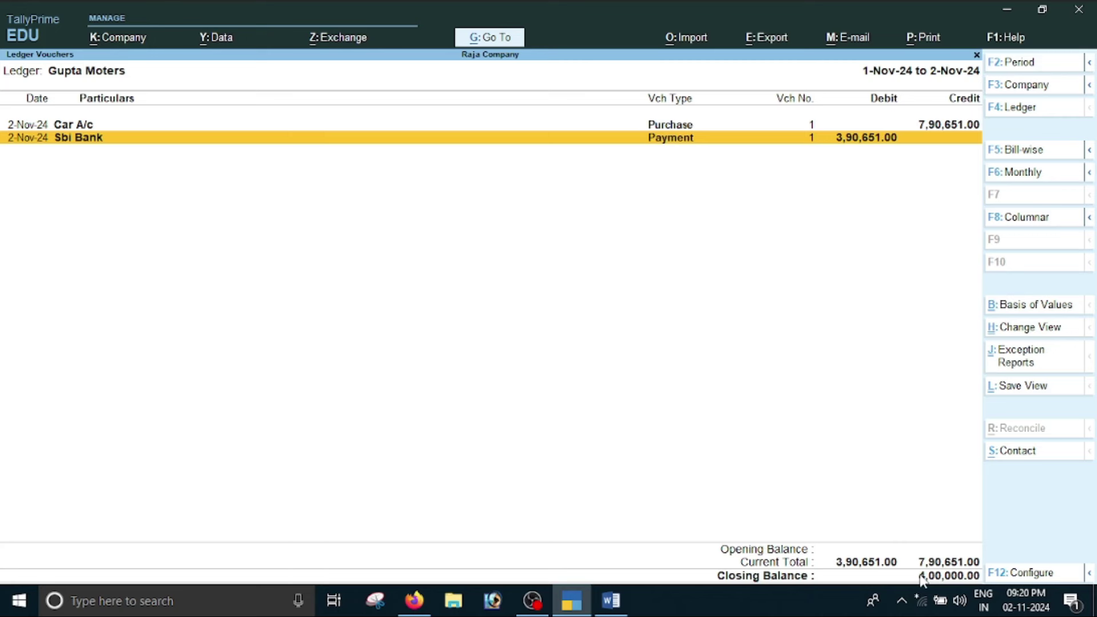
key(Escape)
key(Escape)
key(Escape)
key(Escape)
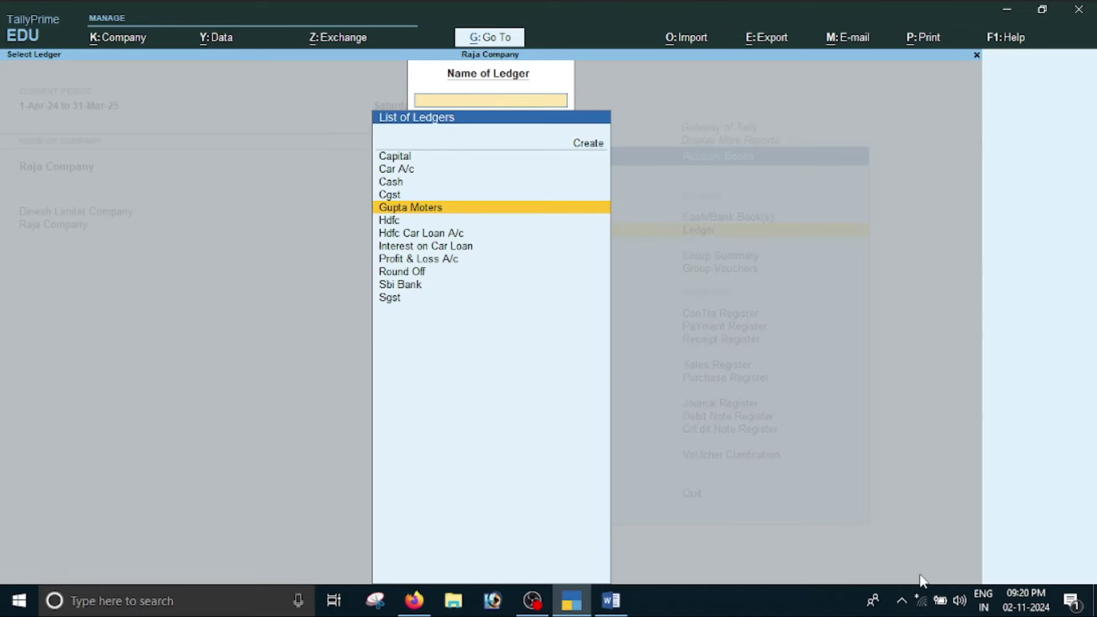
Step: Open voucher entry from the Gateway of Tally and switch to a new Journal voucher
key(Up)
key(Up)
key(Up)
key(Up)
key(Up)
key(Up)
key(Up)
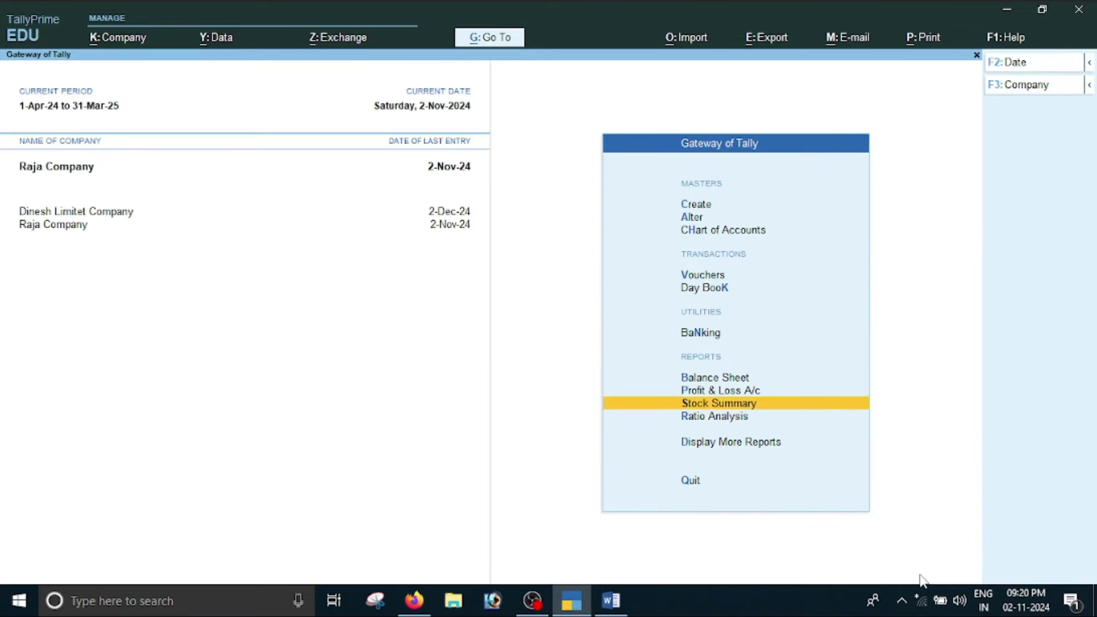
key(Return)
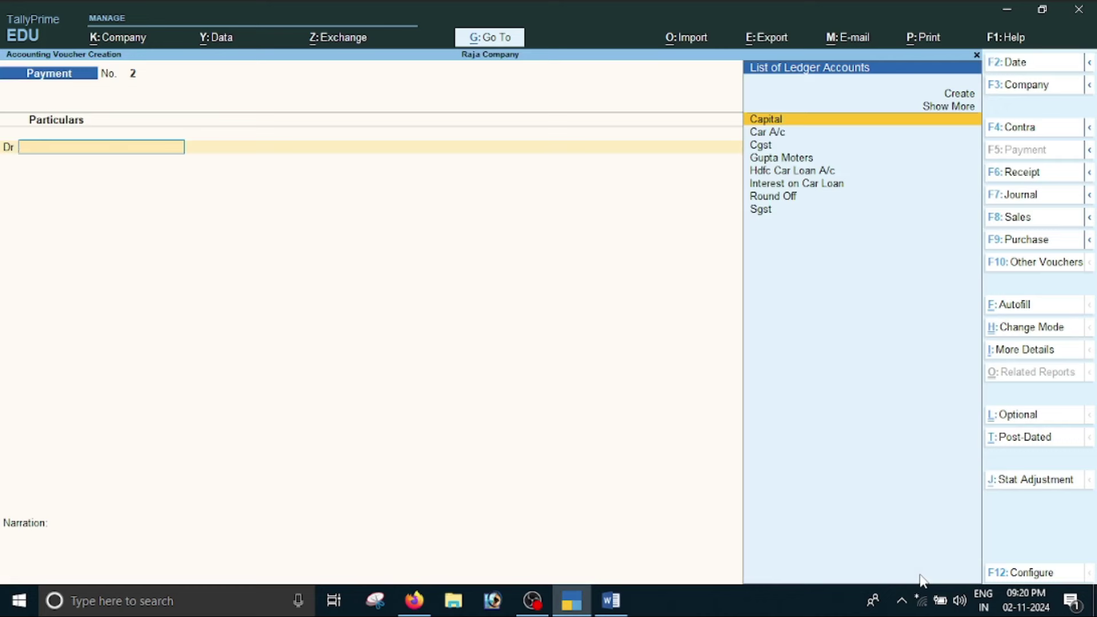
key(F7)
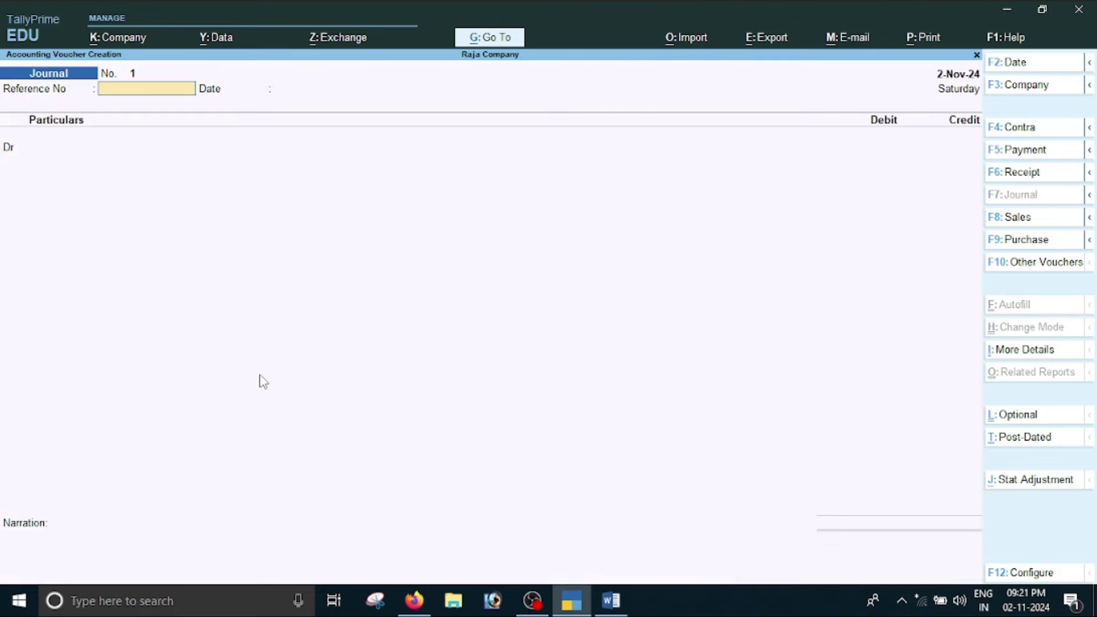
Step: Check the invoice date in Word, set the journal voucher date to 2-11 and enter reference number 1256
key(alt+Tab)
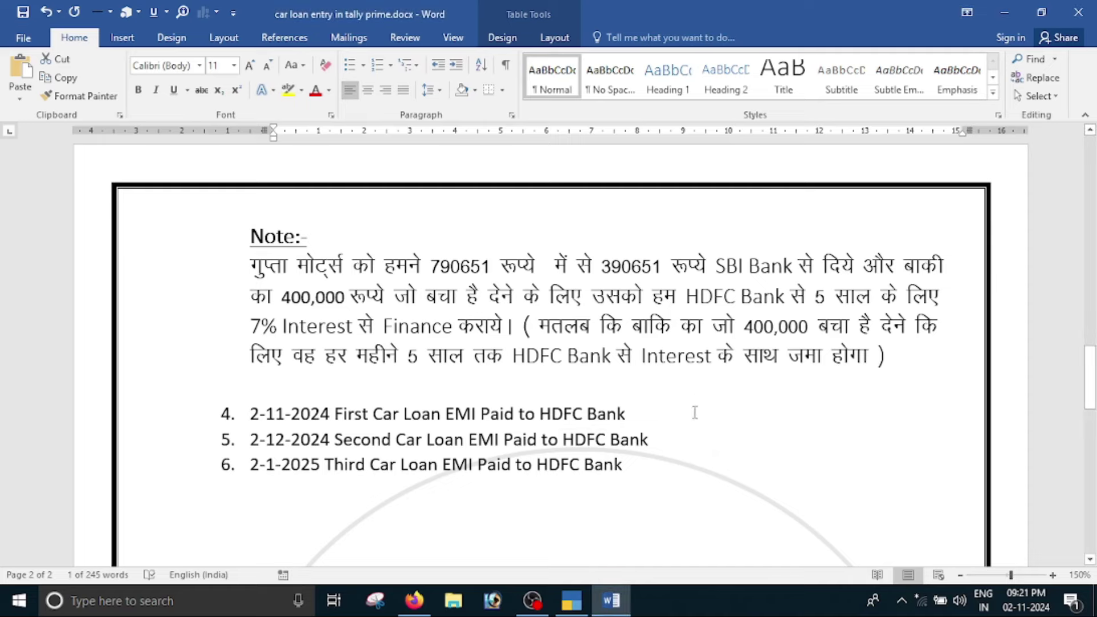
scroll(828, 319, up, 10)
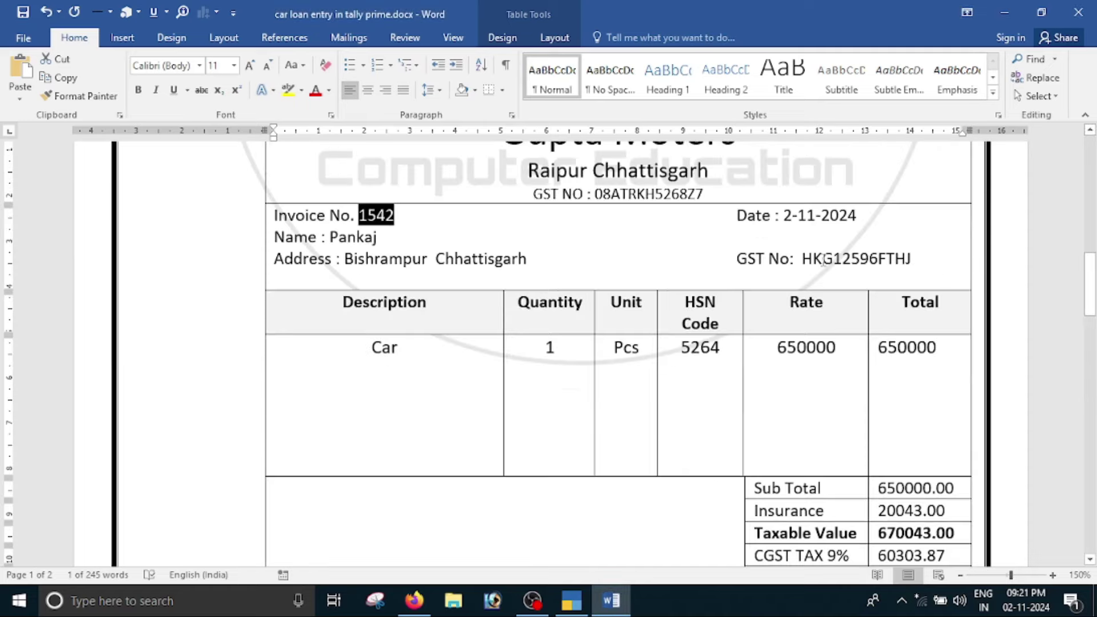
key(alt+Tab)
key(F2)
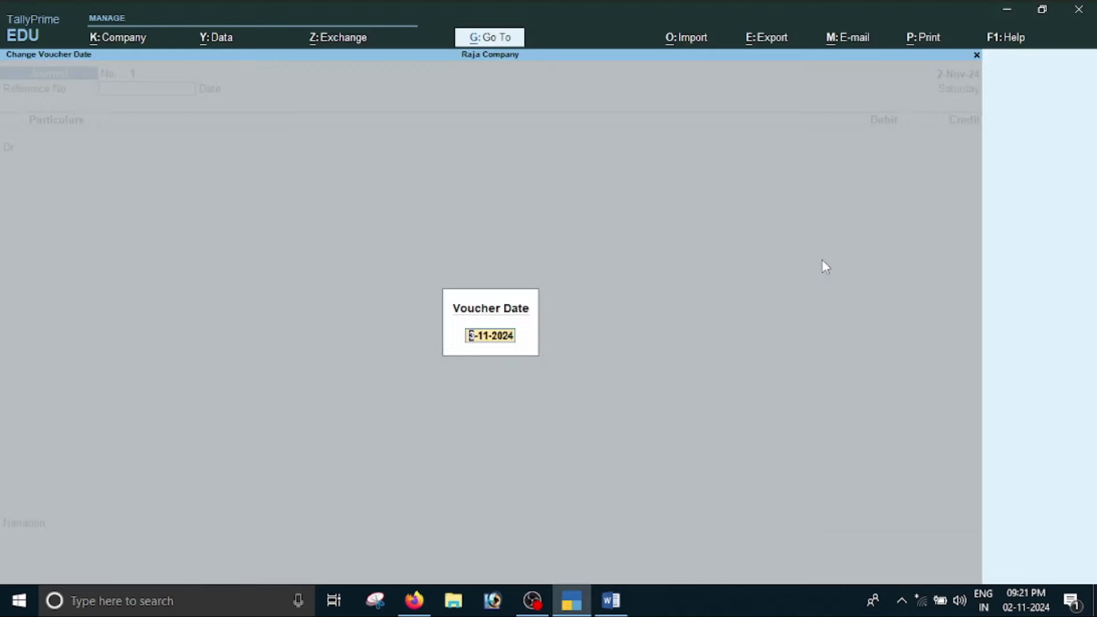
text(2-11)
key(Return)
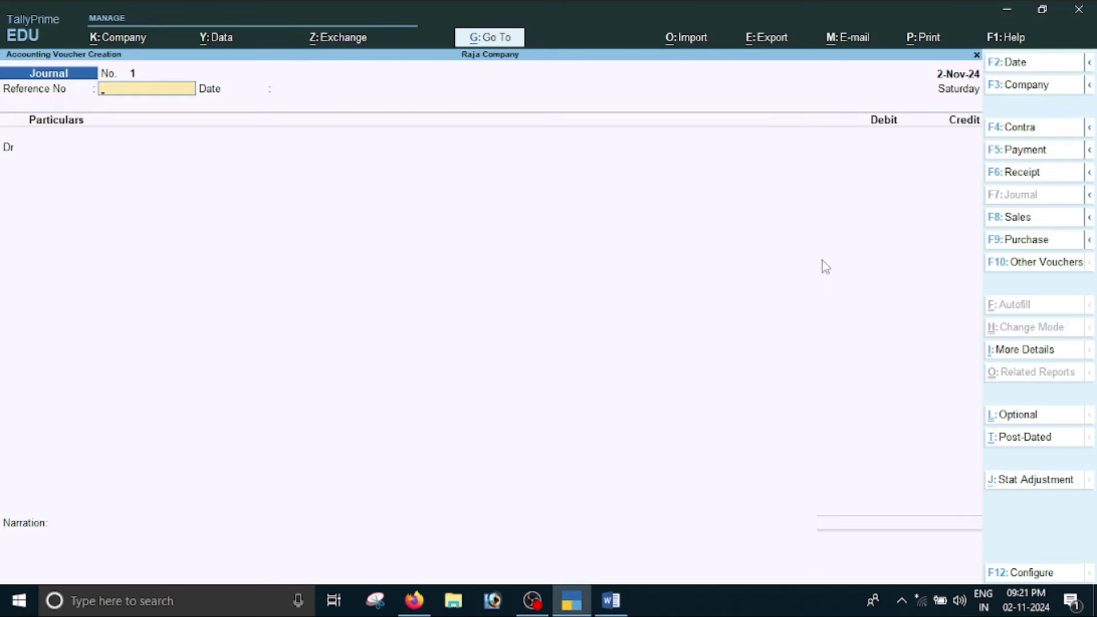
text(1256)
key(Return)
key(Return)
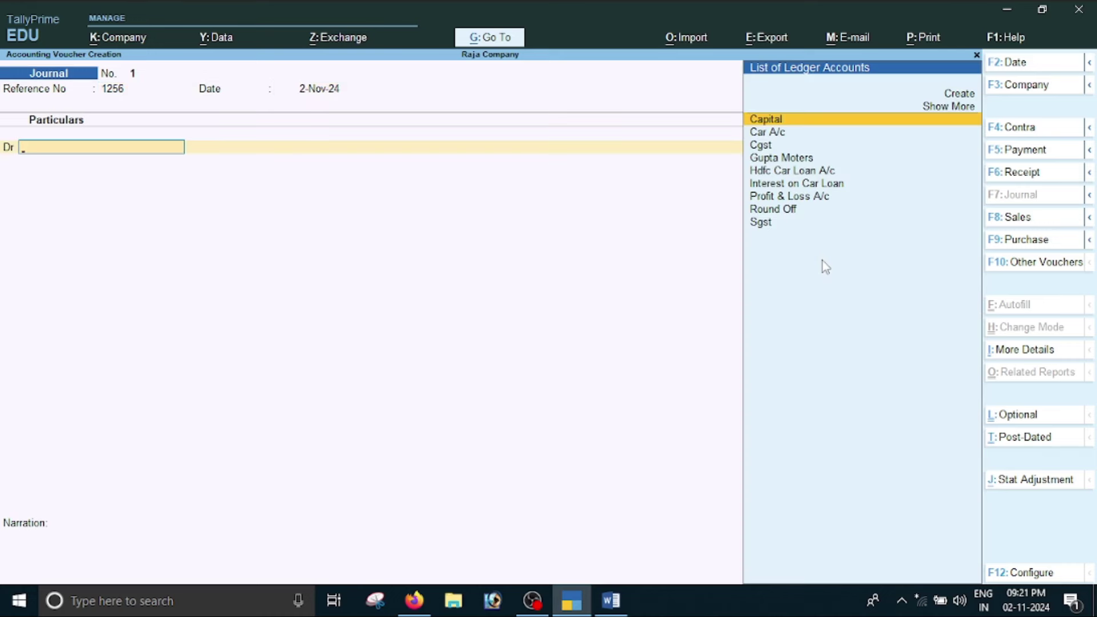
Step: Debit Gupta Moters with 4,00,000 in the Journal voucher
key(Down)
key(Down)
key(Down)
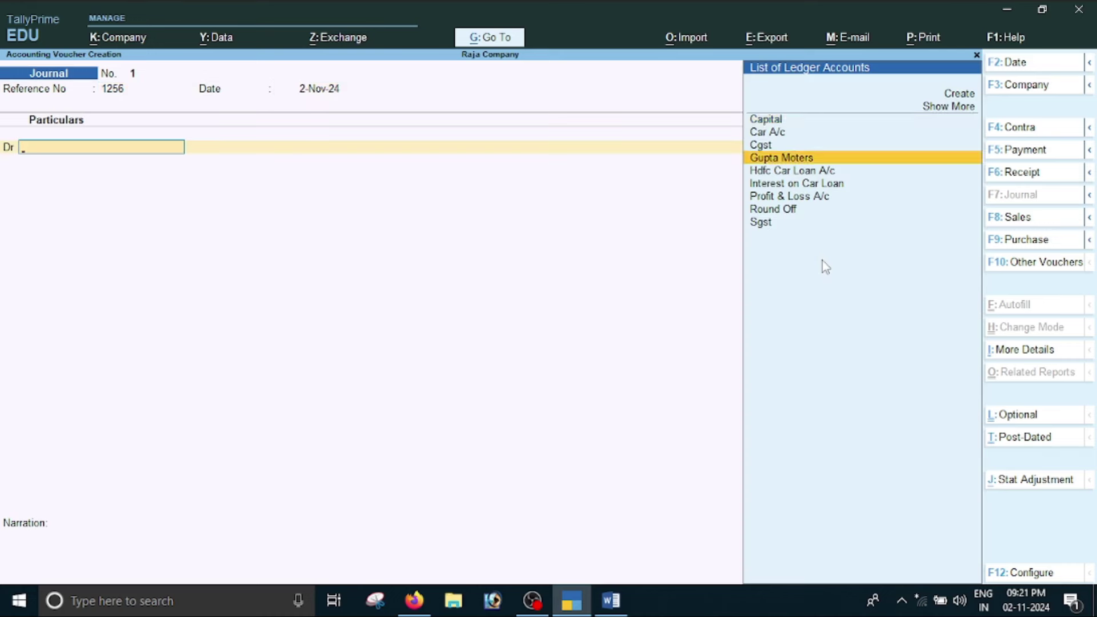
key(Return)
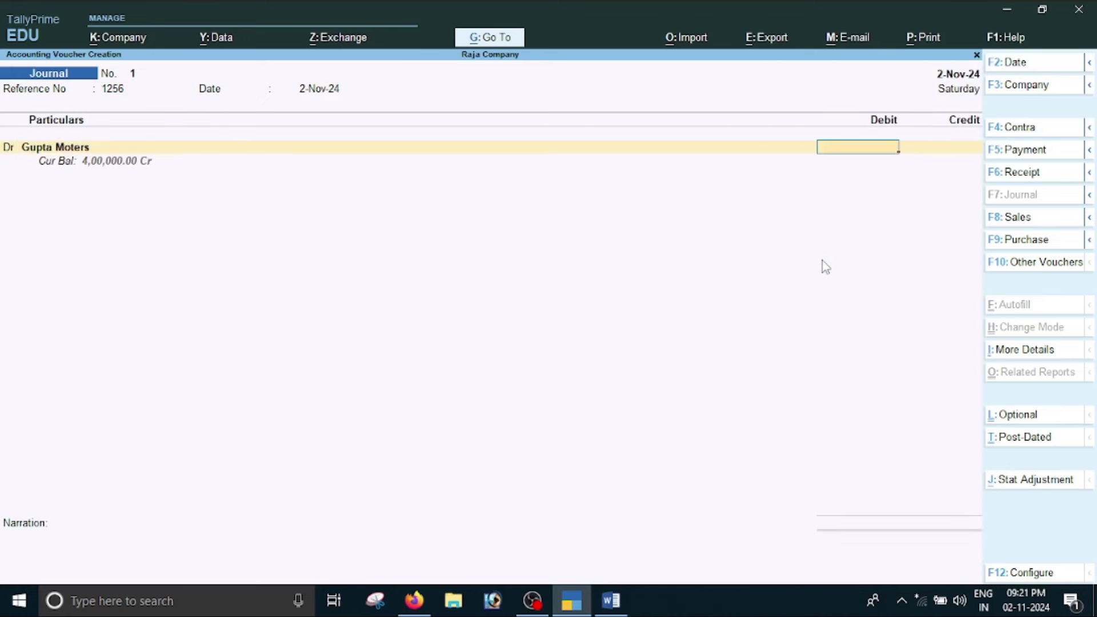
text(4,00,00)
text(0)
key(Return)
Step: Allocate the journal's Gupta Moters debit bill-wise as Agst Ref against bill 1542 for the full 4,00,000.00
key(Return)
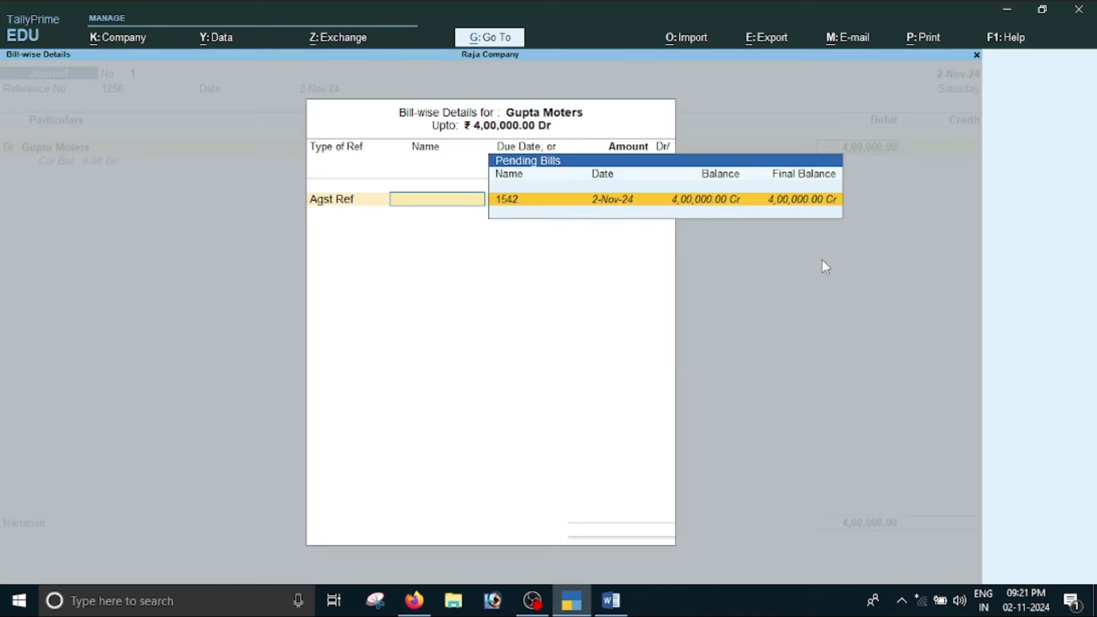
key(Return)
key(Return)
key(Return)
key(Return)
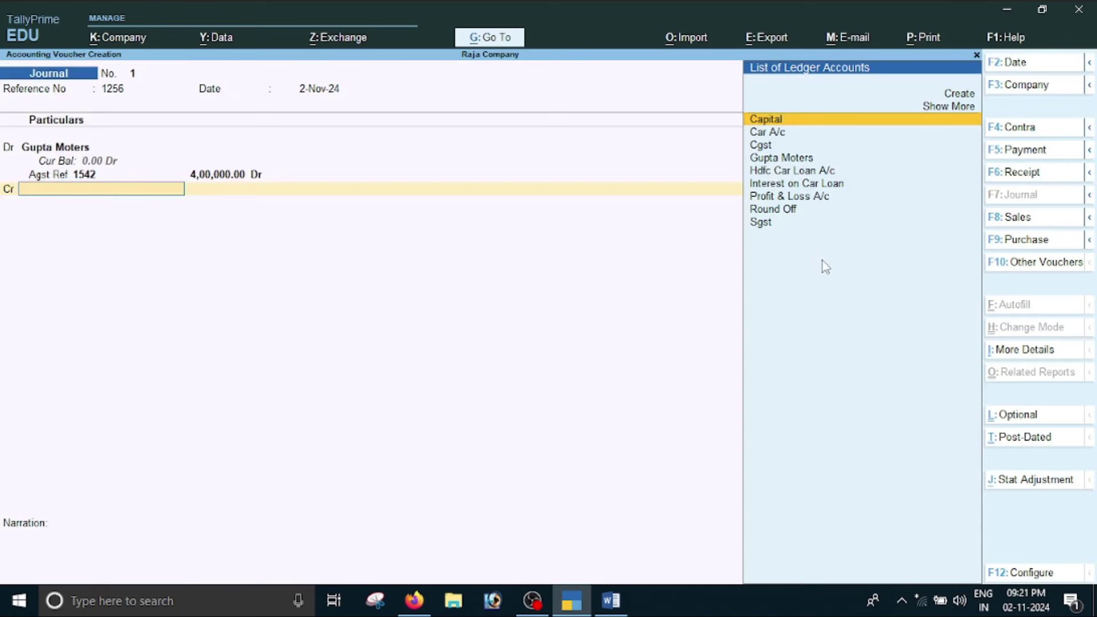
Step: Credit Hdfc Car Loan A/c with 4,00,000.00, save the journal voucher without a narration and leave voucher entry
key(Down)
key(Down)
key(Down)
key(Down)
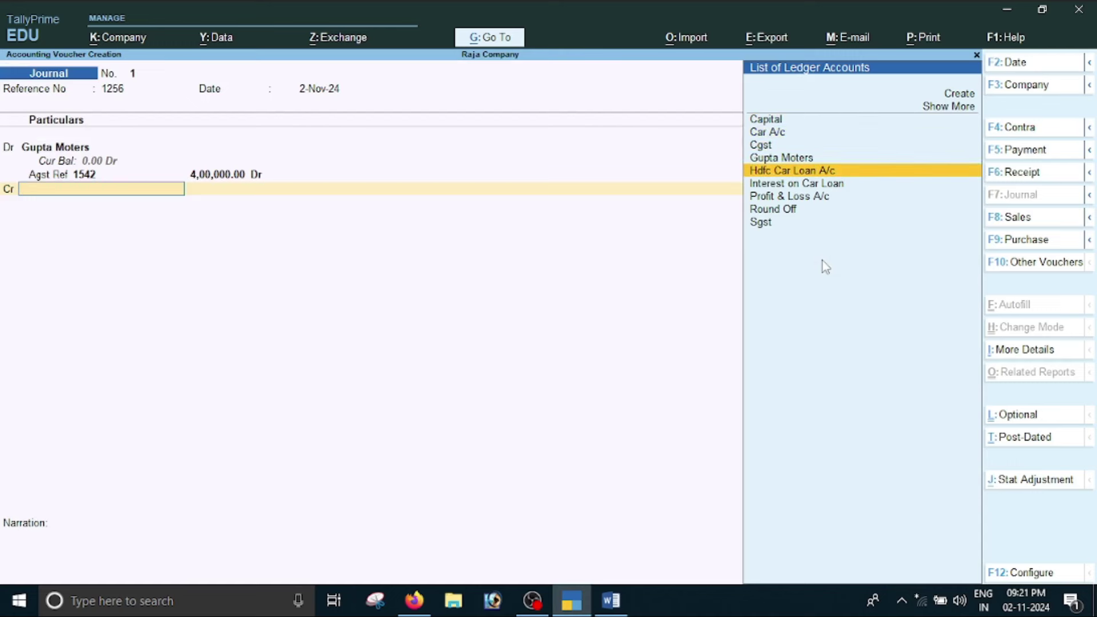
key(Return)
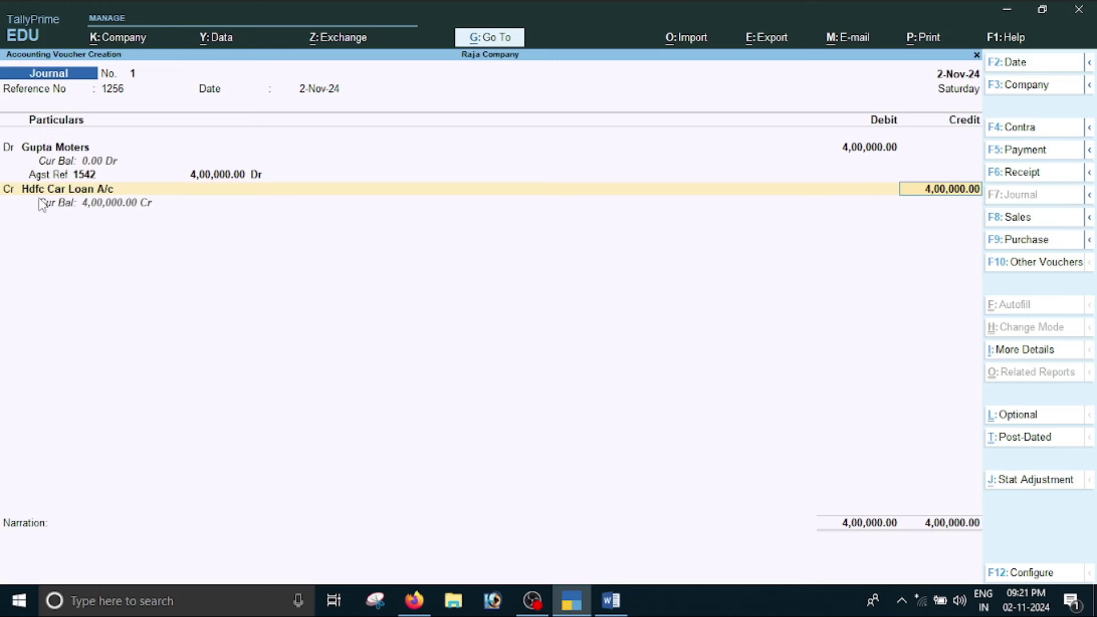
key(Return)
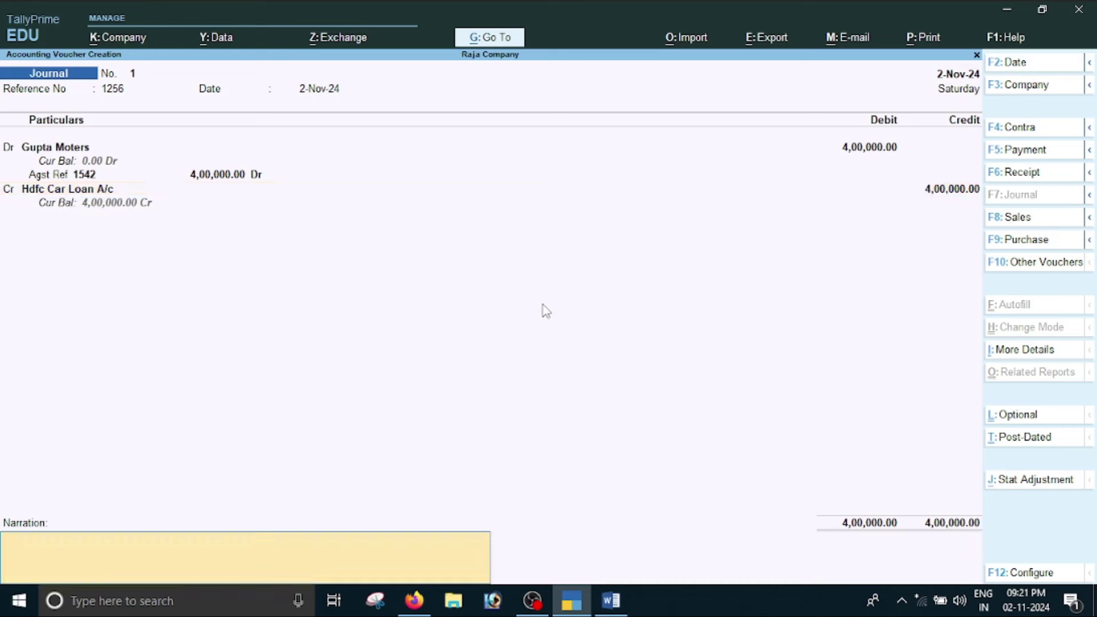
key(Return)
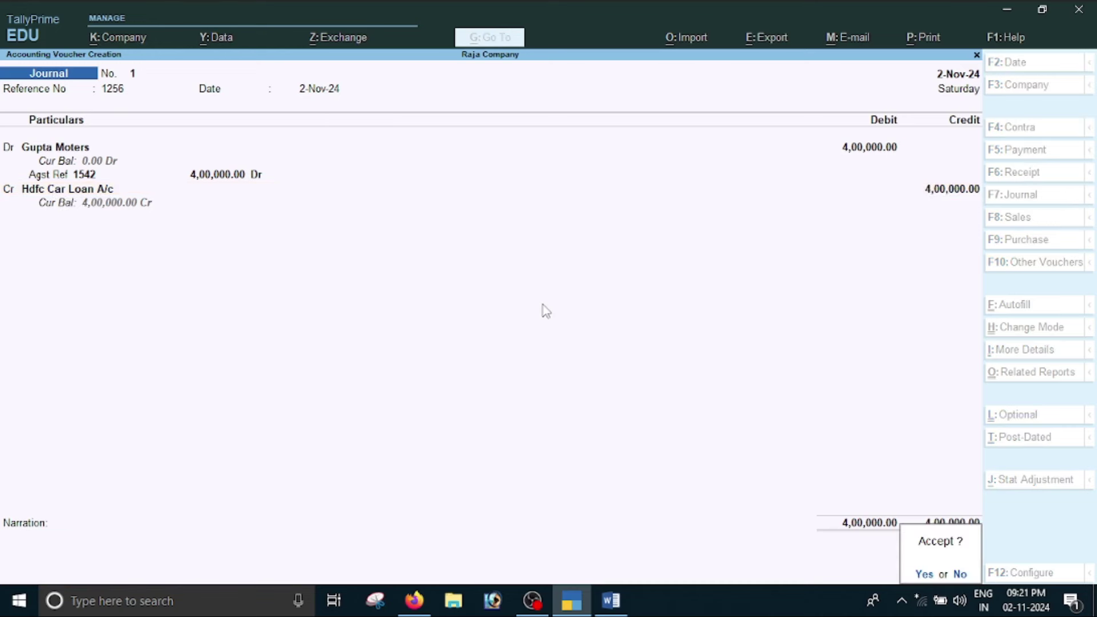
key(y)
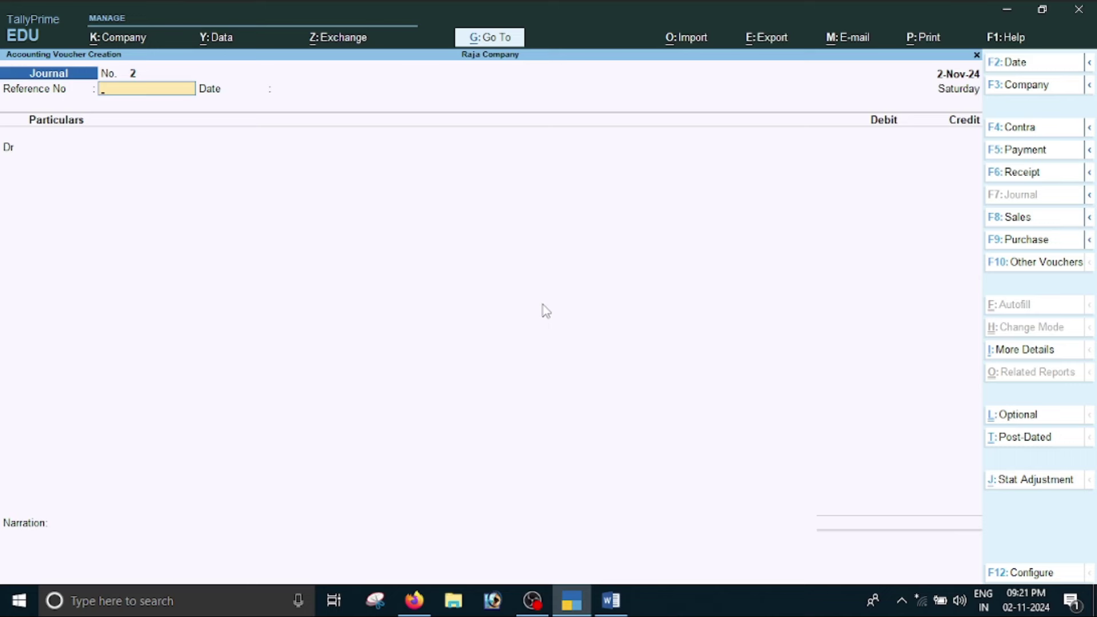
key(Escape)
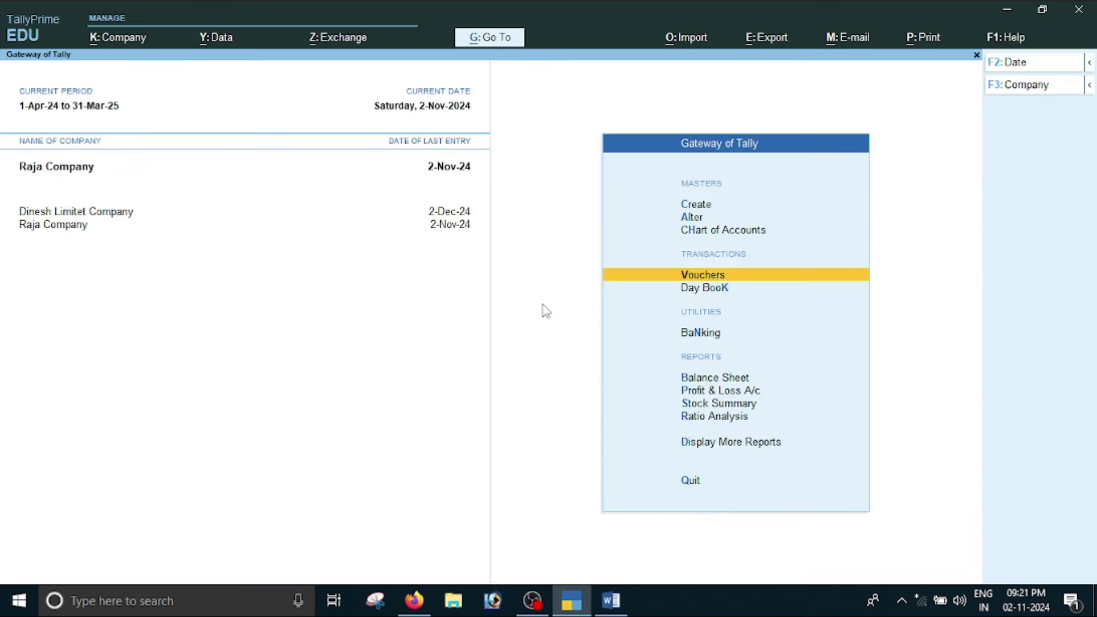
Step: Review the Gupta Moters ledger vouchers in the account books and return to the Gateway of Tally
key(Down)
key(Down)
key(Down)
key(Down)
key(Down)
key(Down)
key(Down)
key(Return)
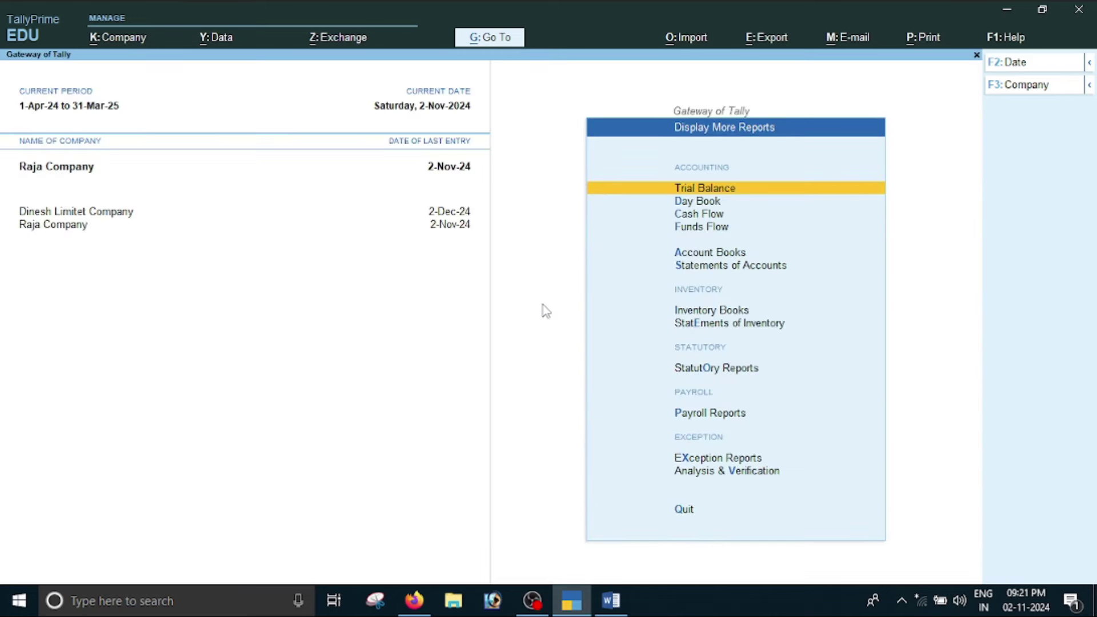
key(Down)
key(Down)
key(Down)
key(Down)
key(Return)
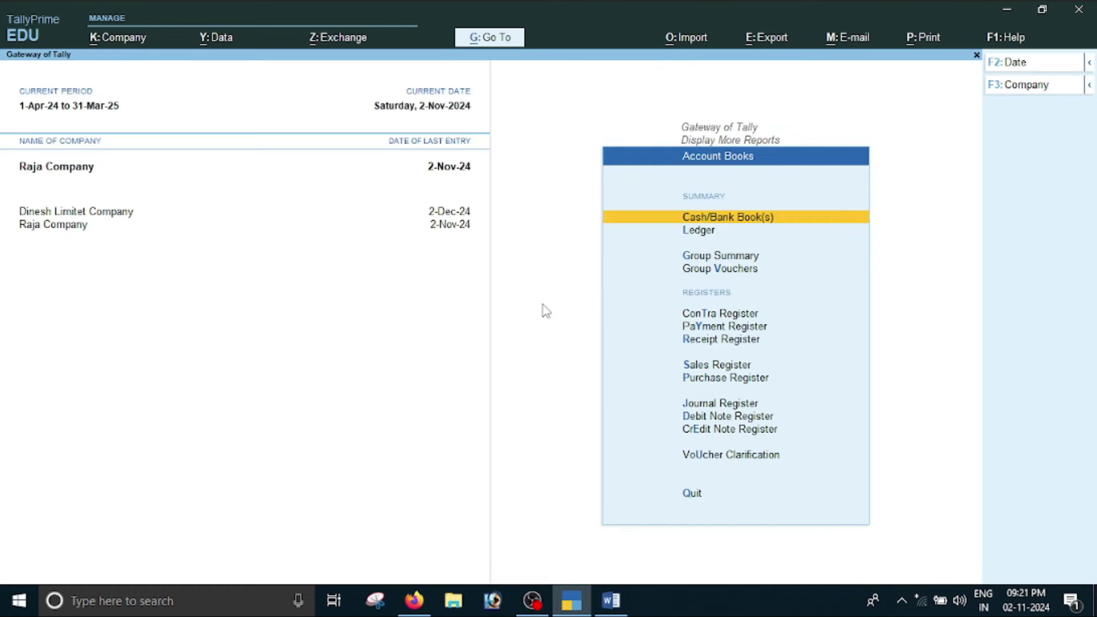
key(Down)
key(Return)
text(Gu)
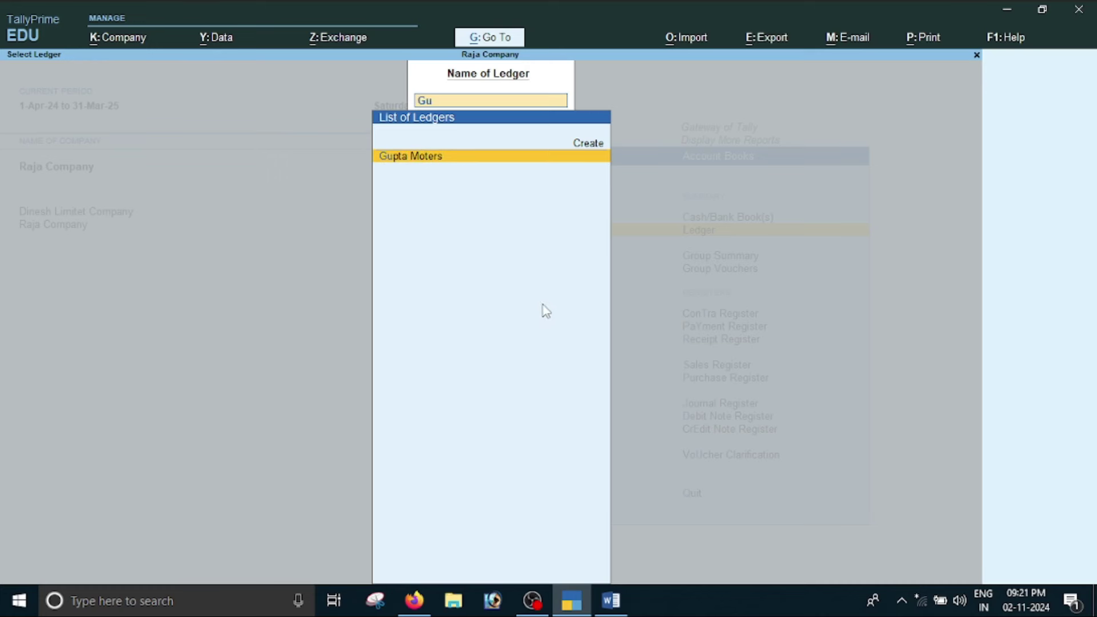
key(Return)
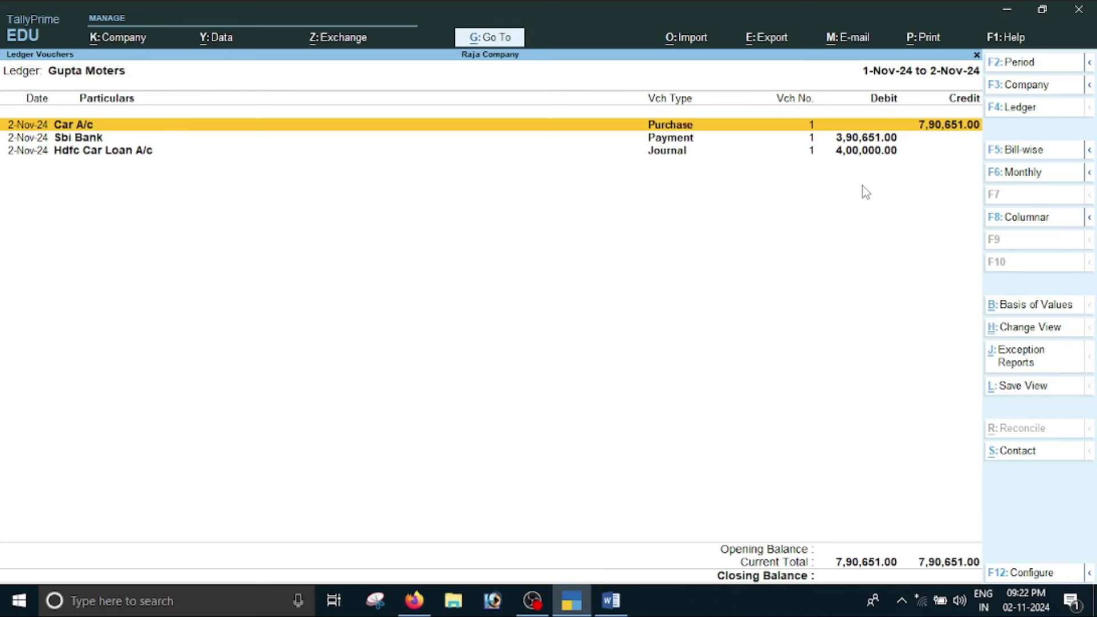
key(Escape)
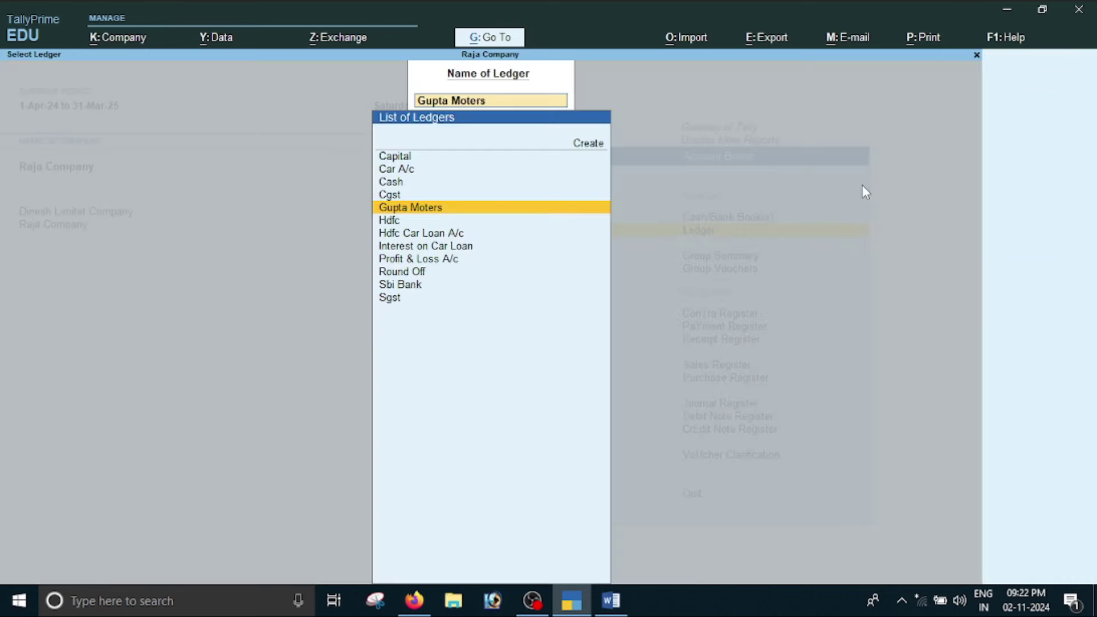
key(Escape)
key(Escape)
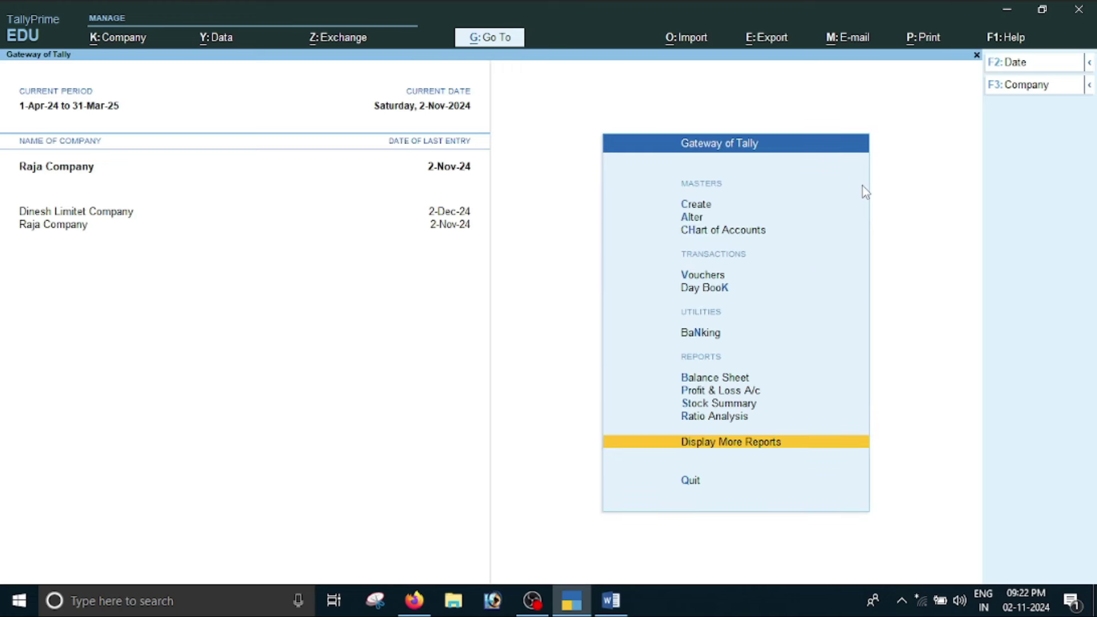
Step: Examine the Loans (Liability) group in the detailed Balance Sheet and close the report
key(Up)
key(Up)
key(Up)
key(Up)
key(Return)
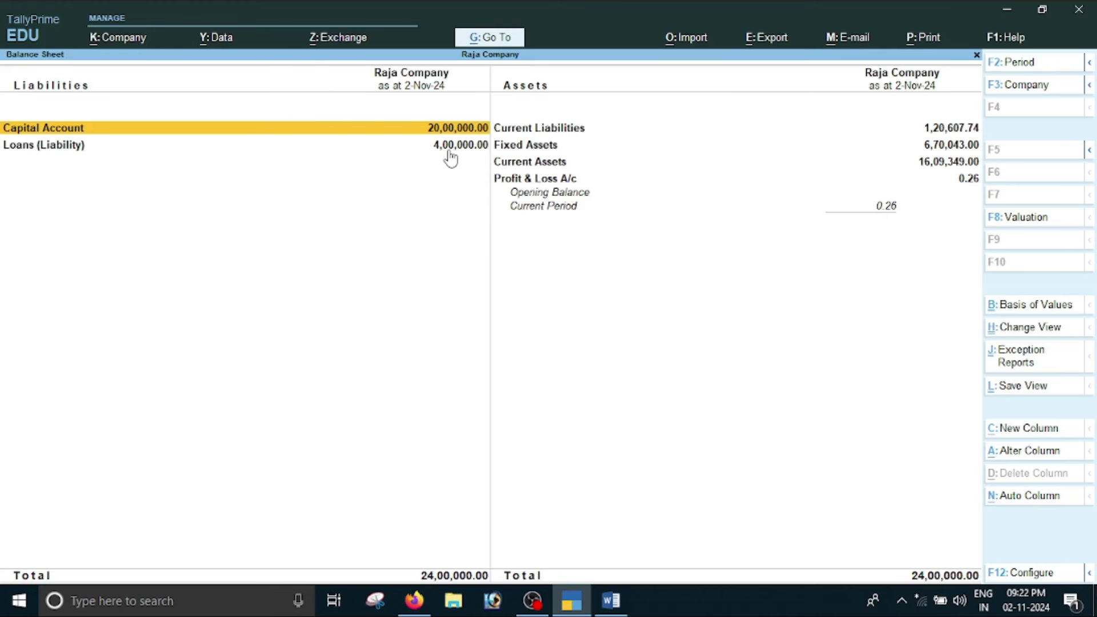
key(alt+F5)
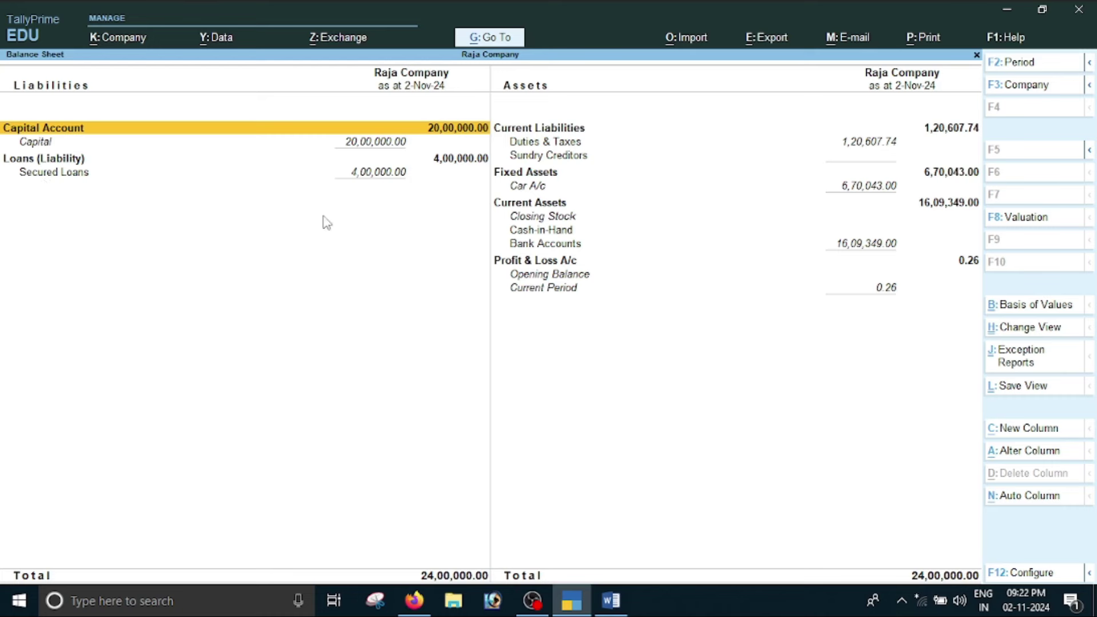
key(Down)
key(Down)
key(Down)
key(Up)
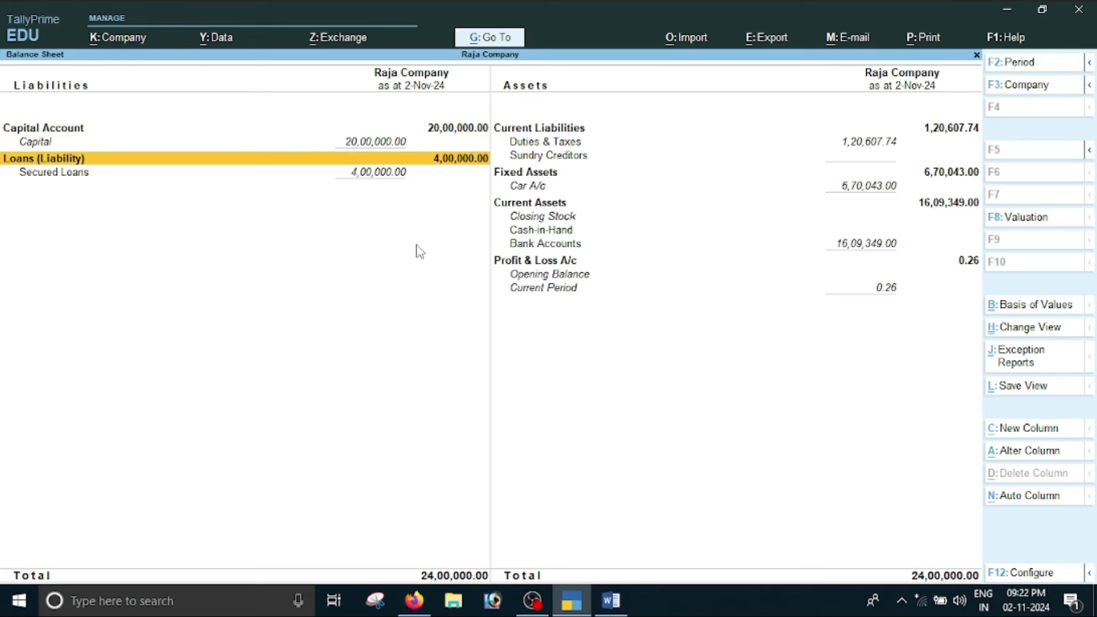
key(Escape)
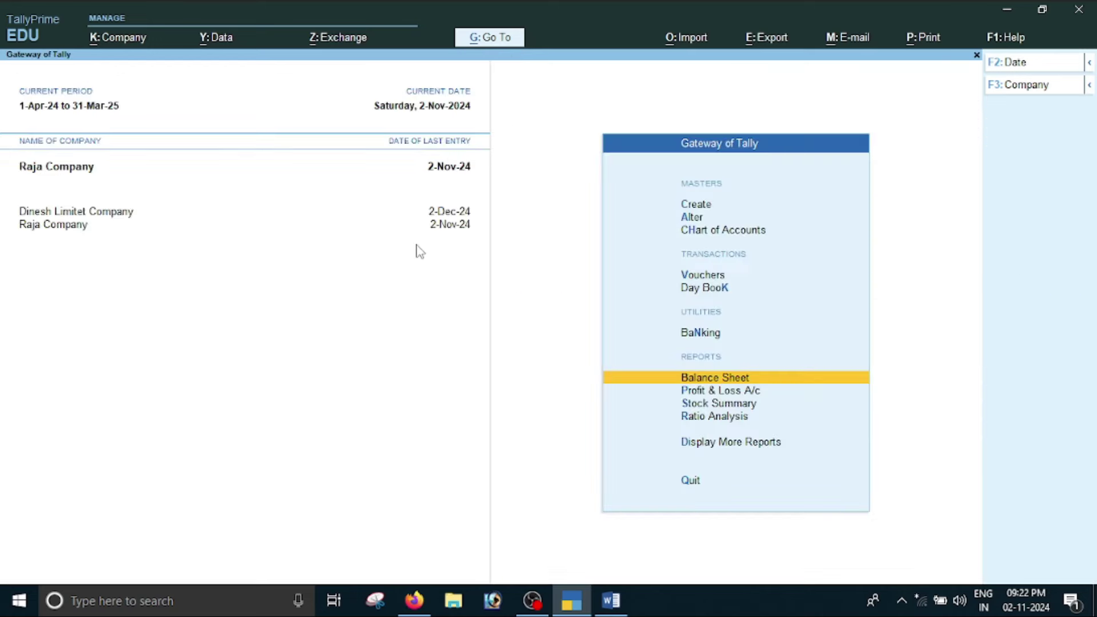
Step: Open accounting voucher creation for Raja Company from the Gateway of Tally
key(Escape)
key(Escape)
key(Down)
key(Down)
key(Down)
key(Down)
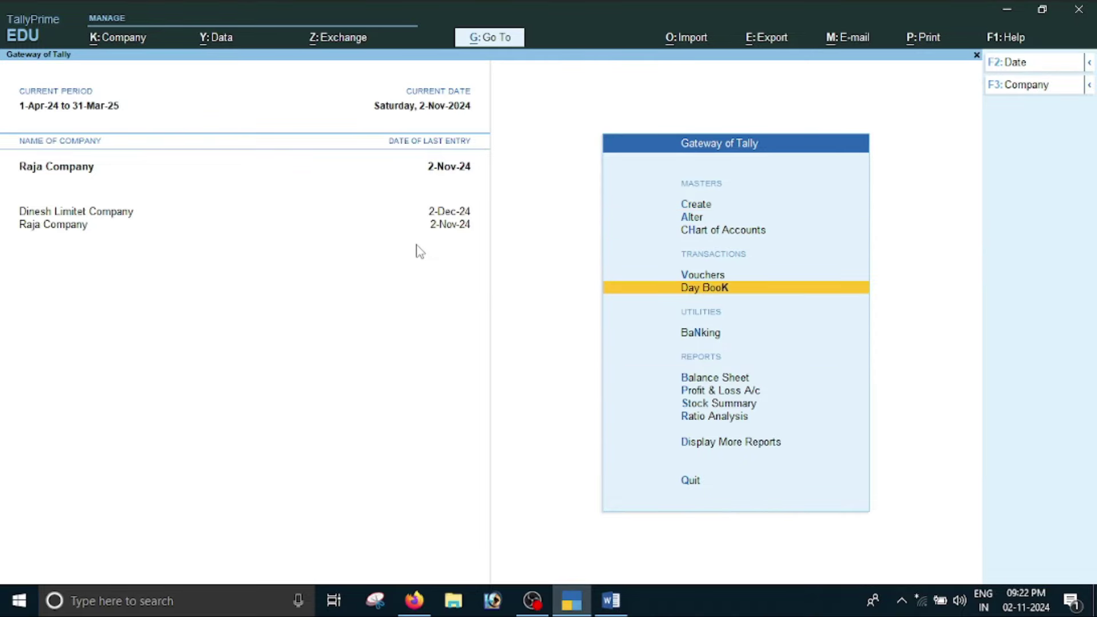
key(Up)
key(Return)
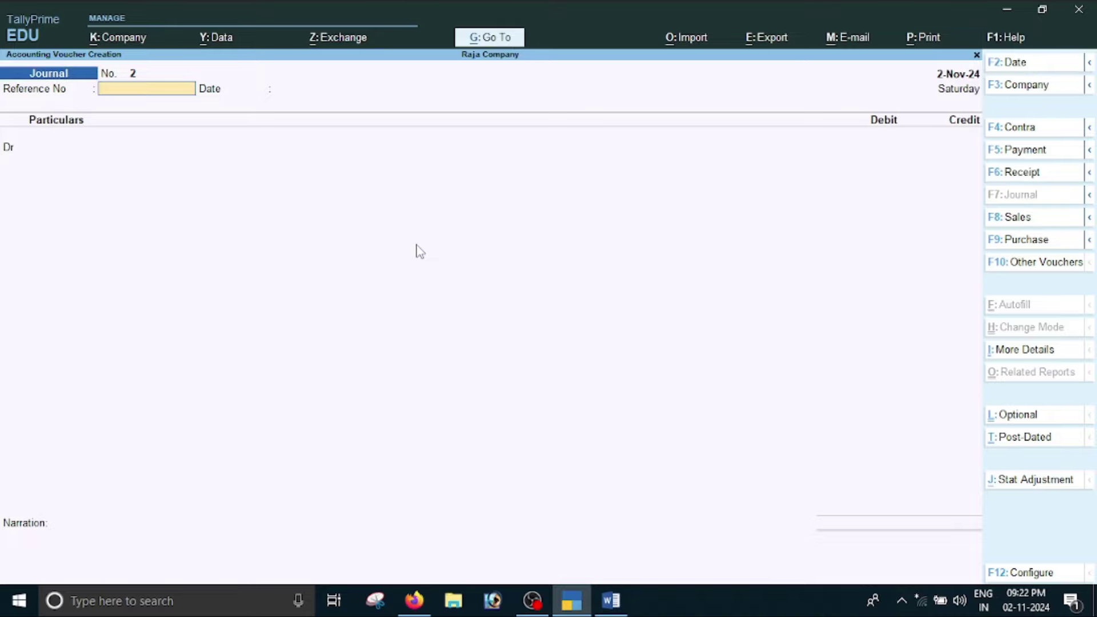
Step: Switch to the Word document and read the car loan EMI entries below the note
click(611, 601)
scroll(593, 440, down, 15)
scroll(593, 440, up, 2)
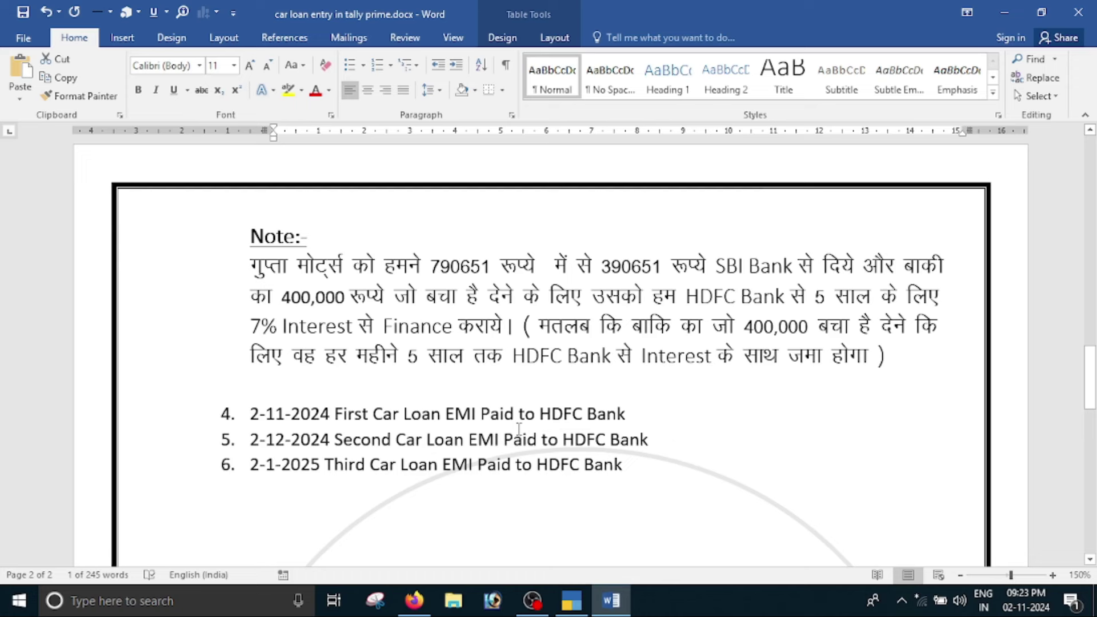
Step: Switch to the EMI calculator in Firefox and check the car loan amount, interest rate, tenure and resulting EMI
click(421, 609)
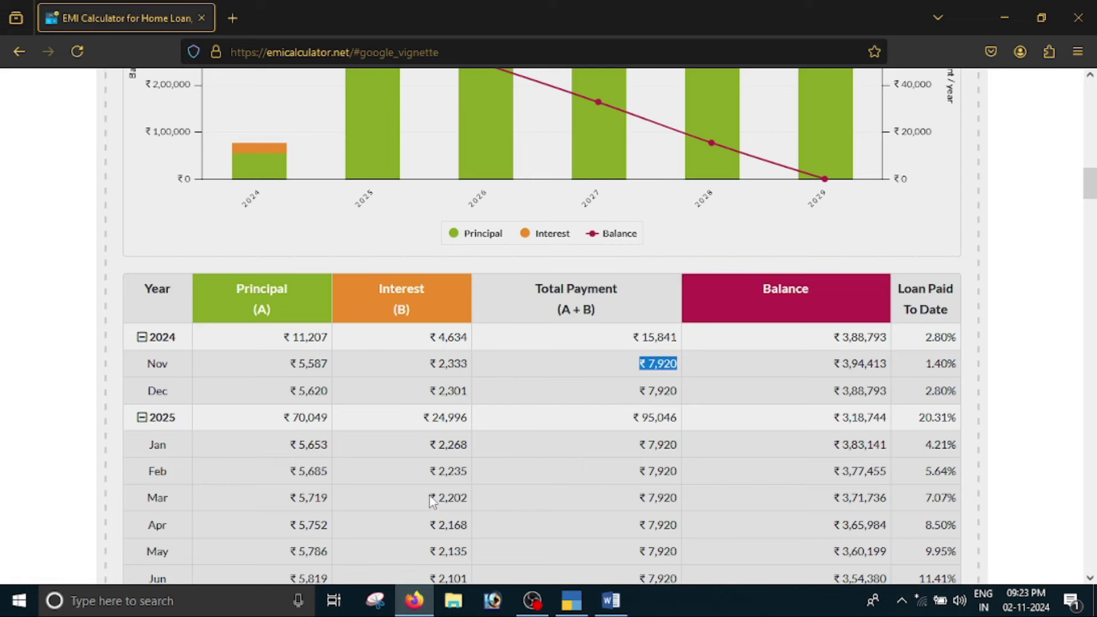
scroll(431, 497, up, 10)
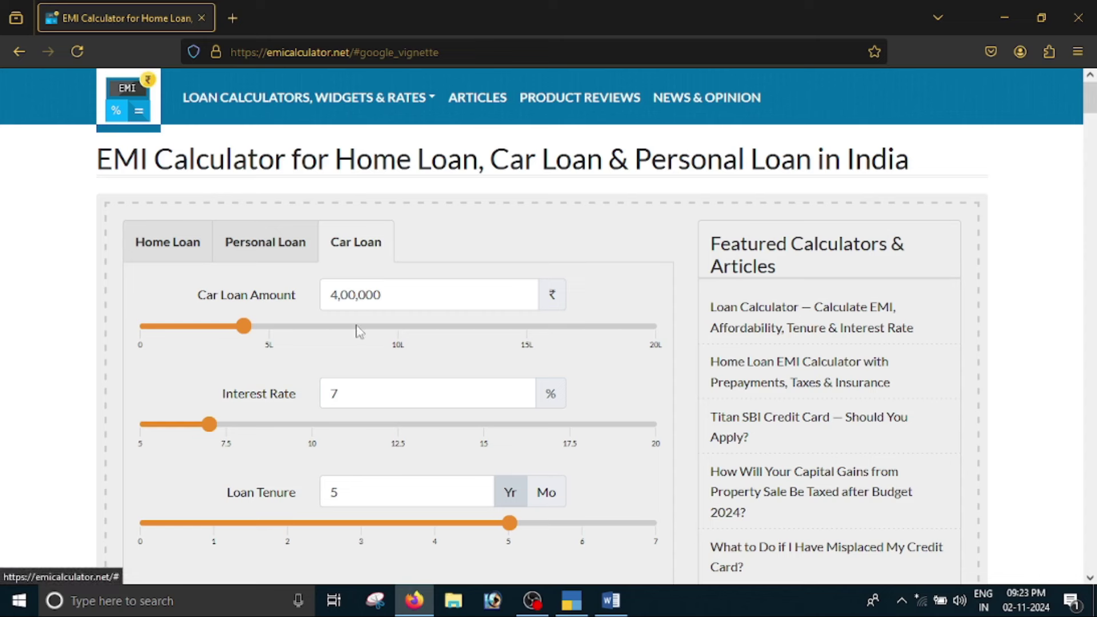
click(418, 299)
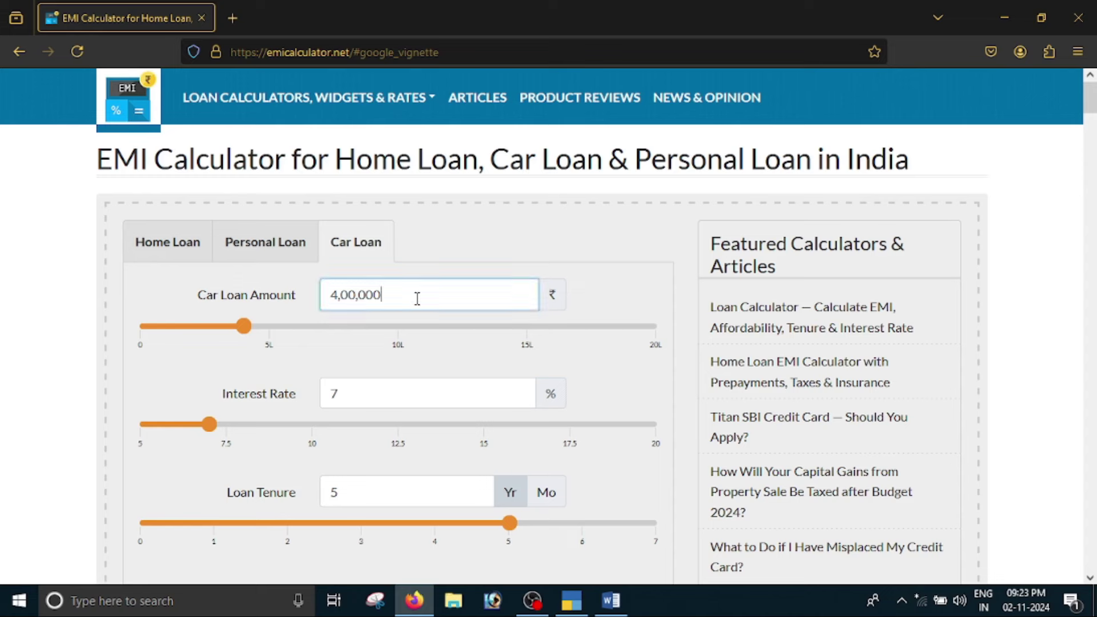
click(380, 395)
scroll(411, 423, down, 6)
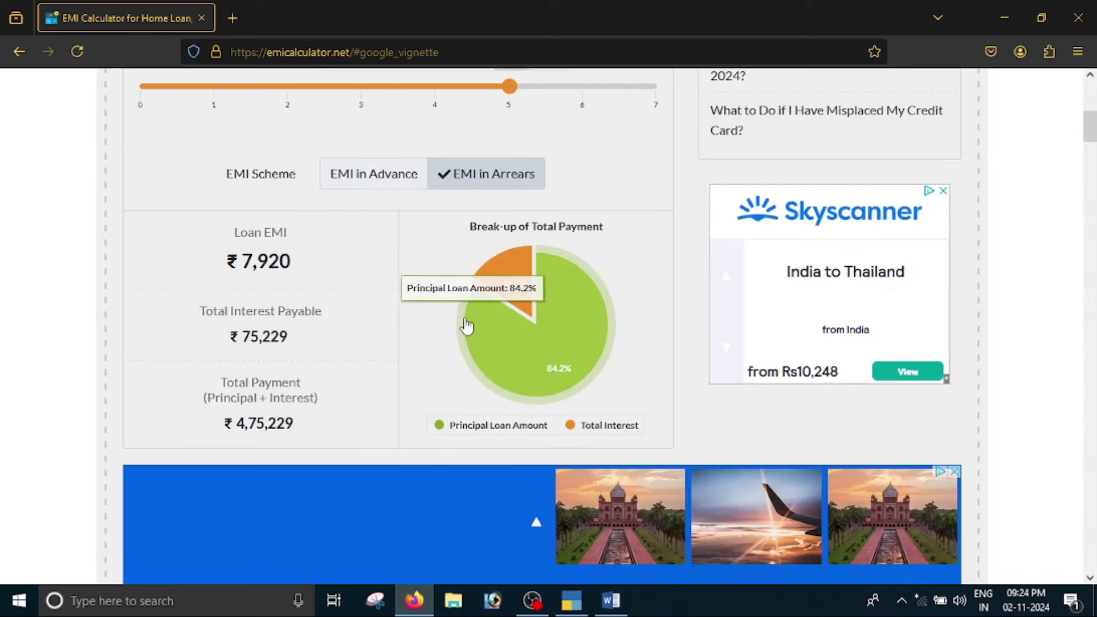
scroll(451, 411, up, 3)
click(360, 276)
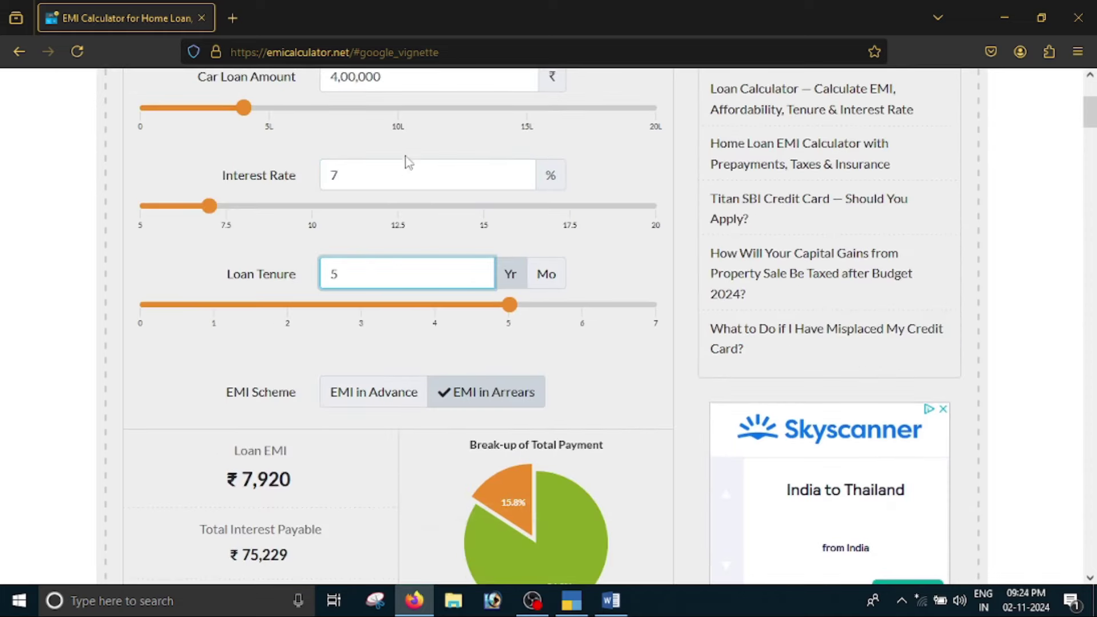
scroll(404, 374, down, 1)
scroll(402, 374, down, 3)
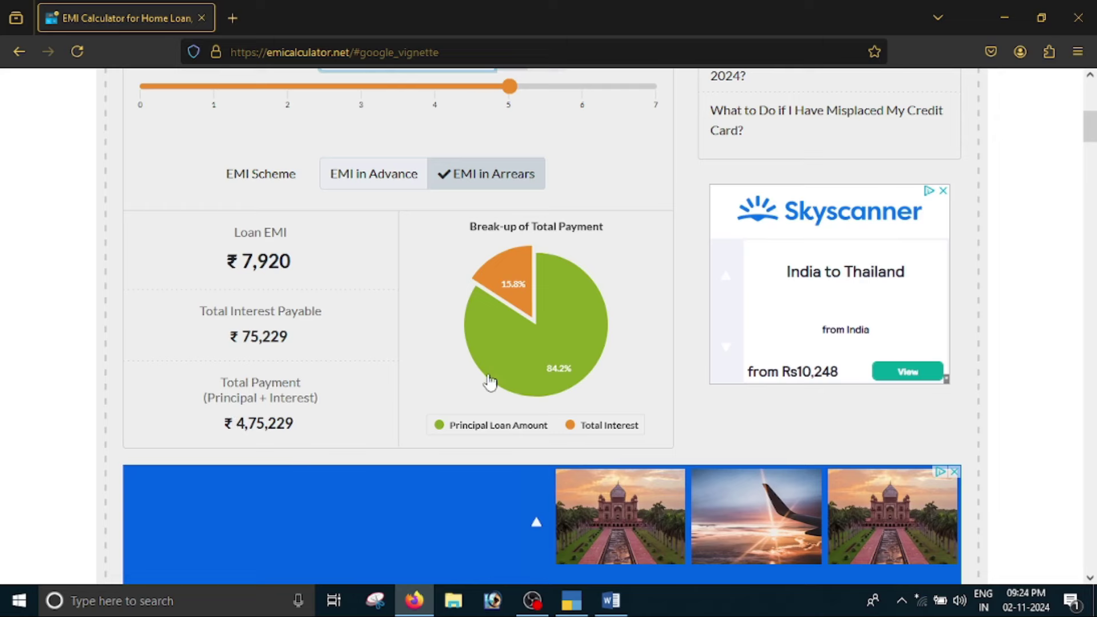
Step: Collapse the 2025 months in the EMI payment schedule and leave only 2024 expanded to examine its monthly breakdown
scroll(489, 379, down, 7)
scroll(490, 379, down, 8)
scroll(489, 379, up, 2)
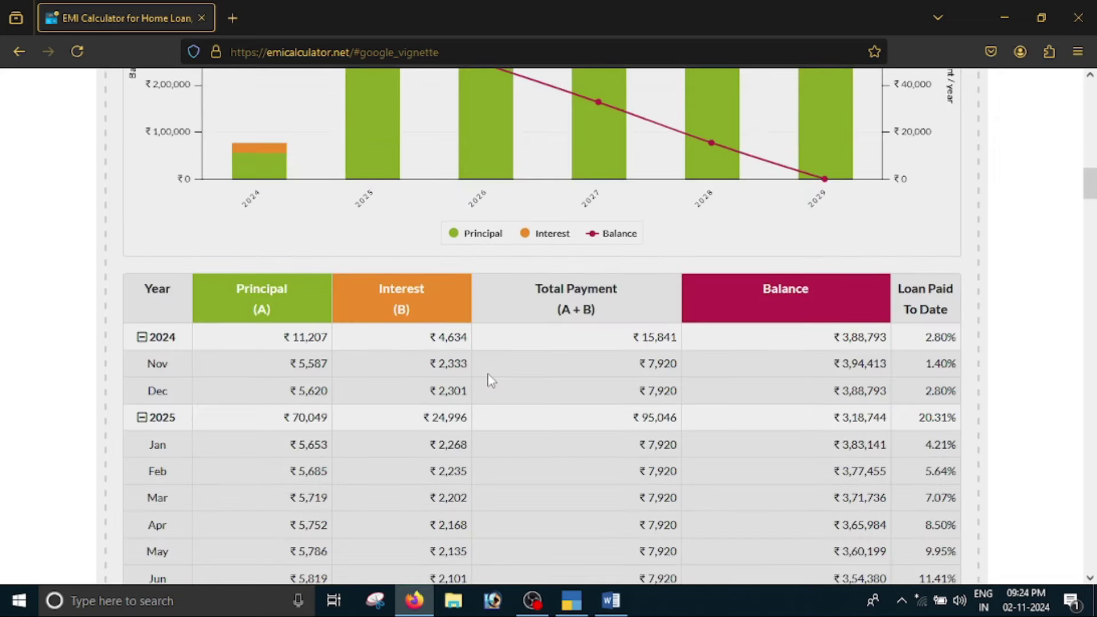
click(151, 411)
click(142, 339)
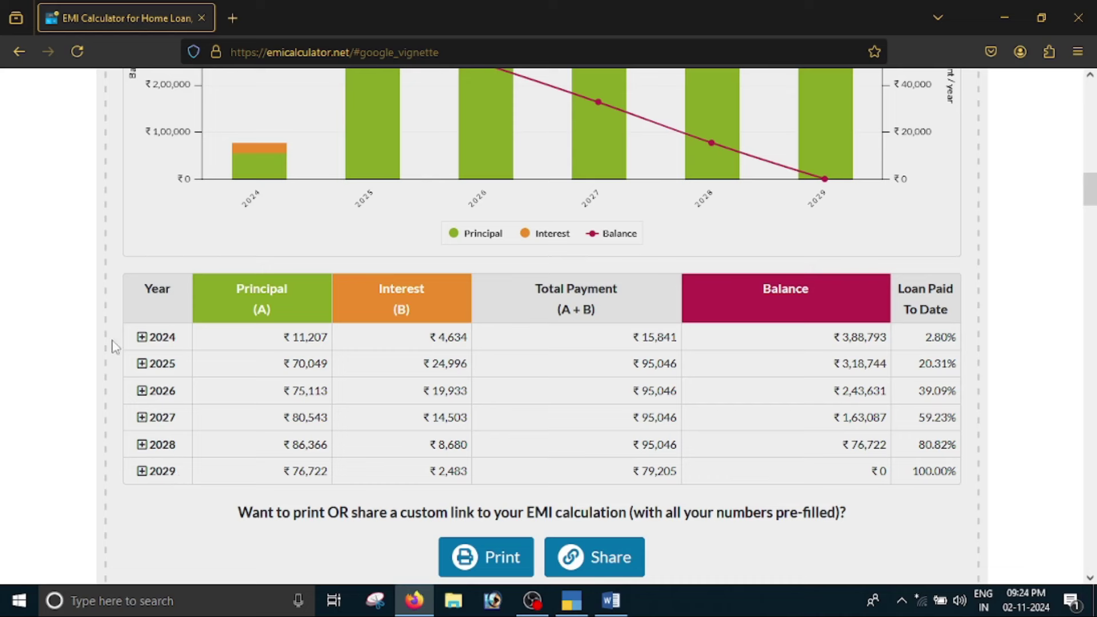
click(142, 338)
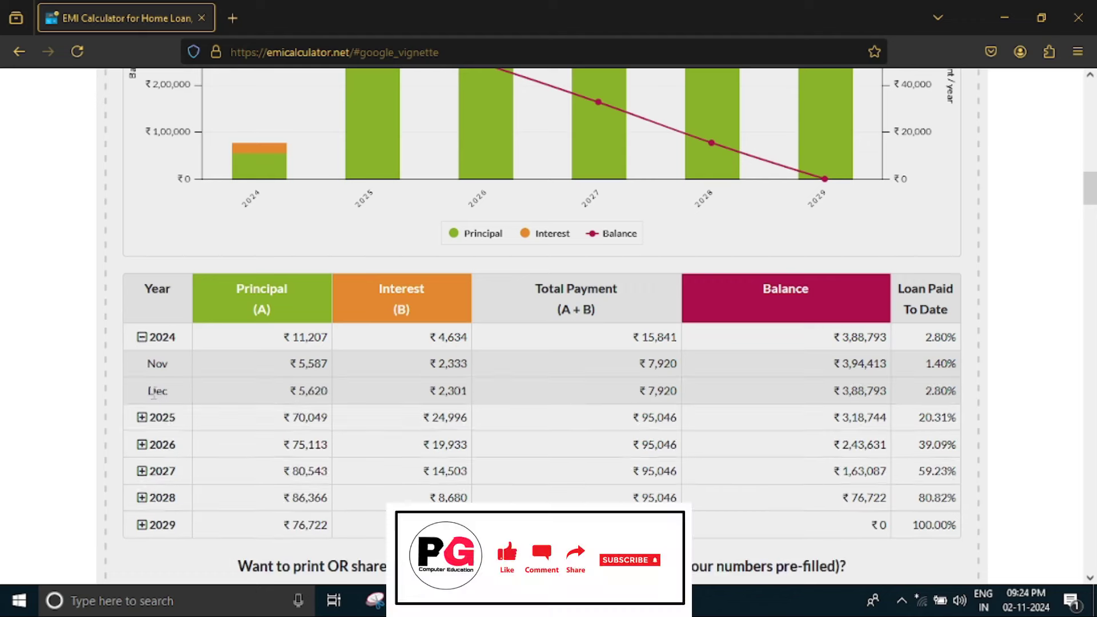
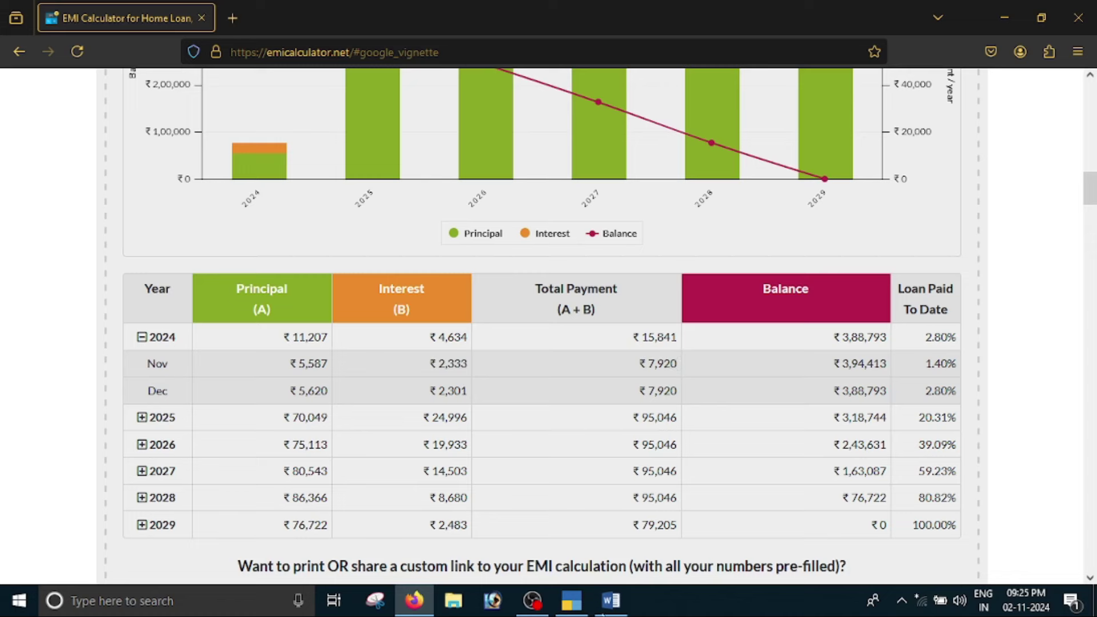
Step: Check the first EMI date in Word, switch the TallyPrime voucher to Payment and set its date to 2-11
click(611, 600)
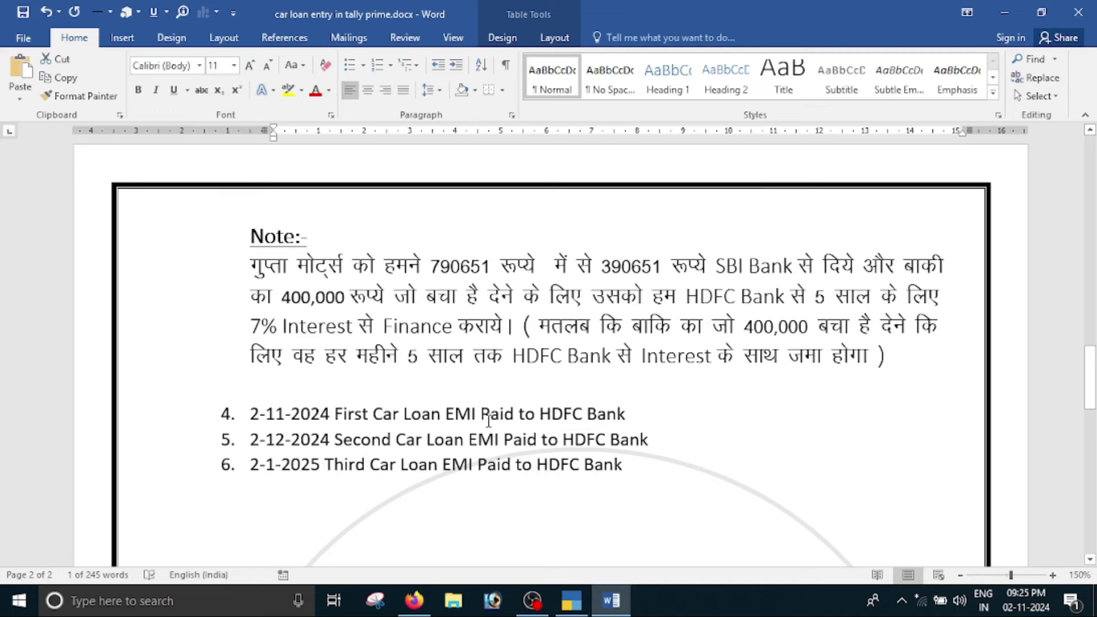
click(579, 599)
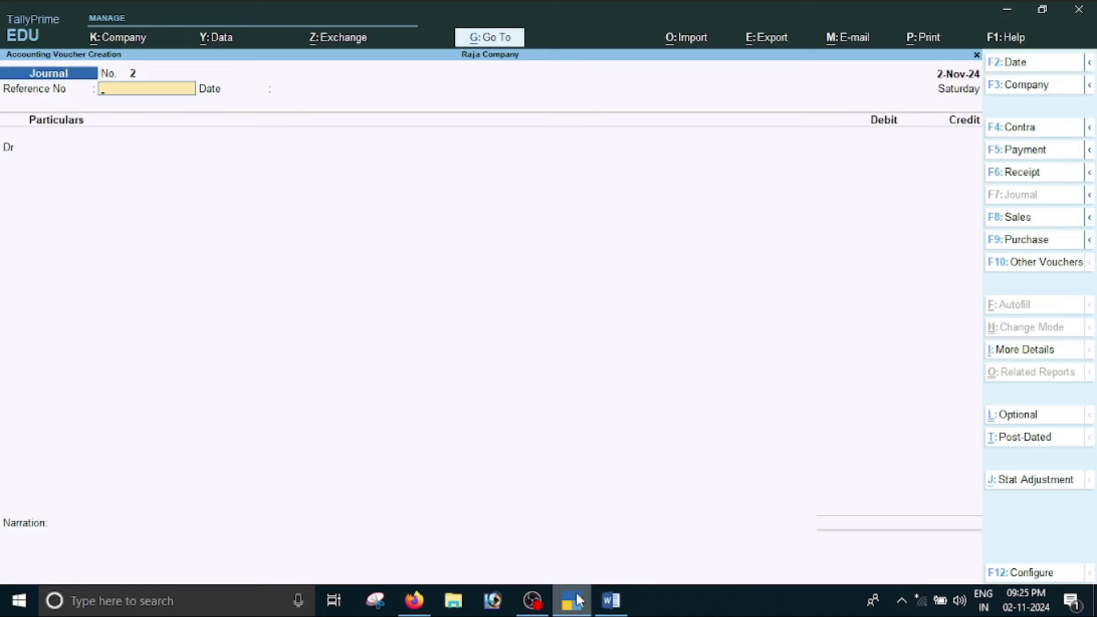
key(F5)
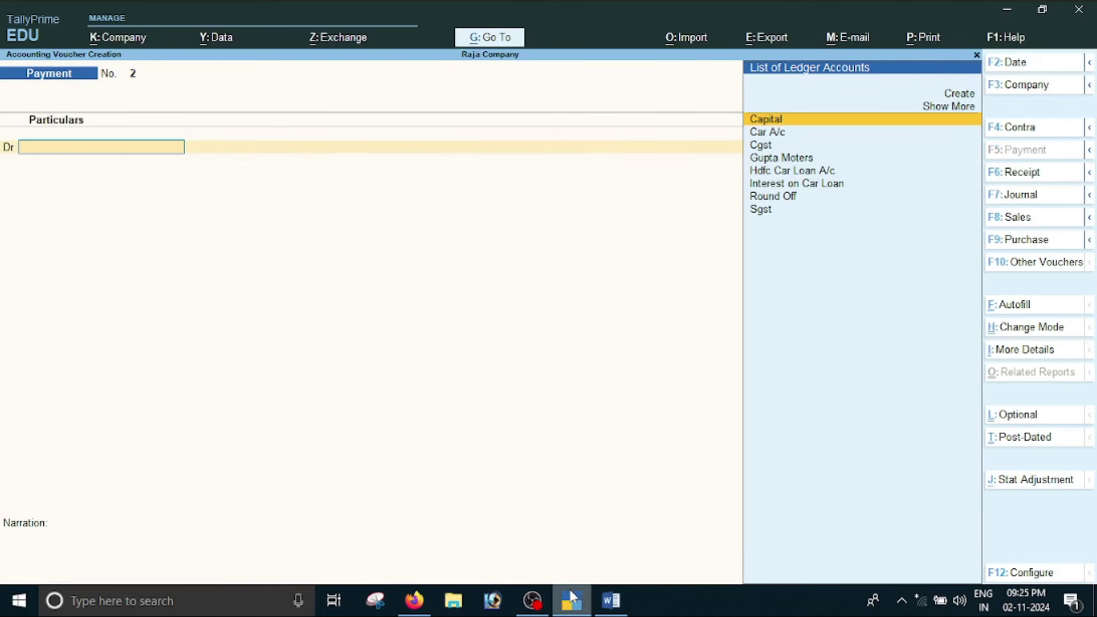
click(610, 600)
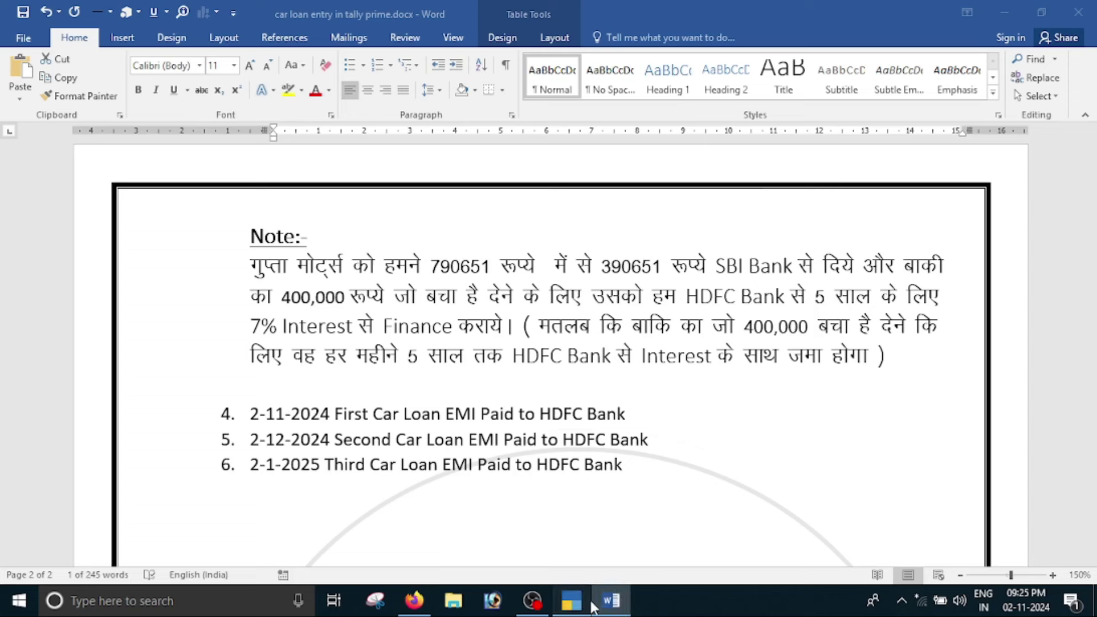
click(588, 603)
key(F2)
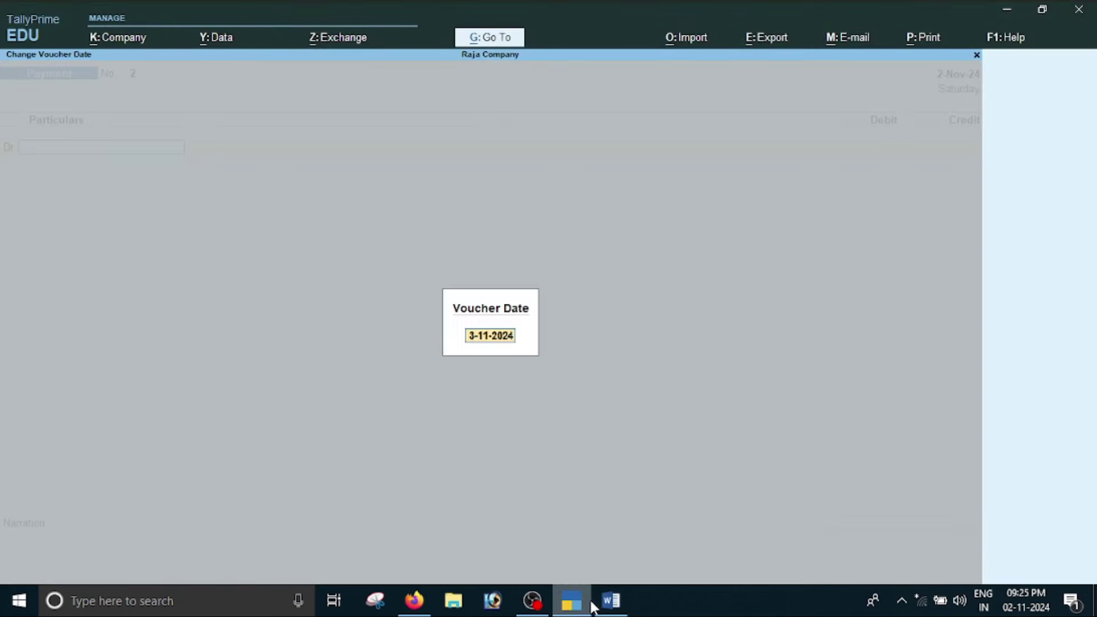
text(2-11)
key(Return)
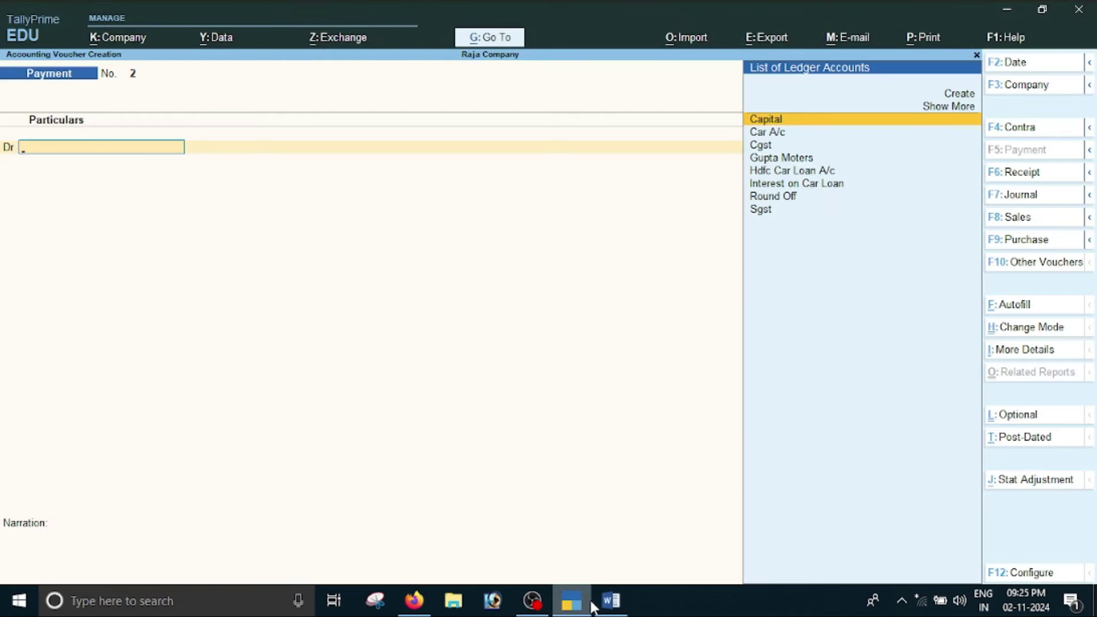
Step: Debit Hdfc Car Loan A/c with 5,587 in the Payment voucher, using the November principal from the EMI calculator
key(Down)
key(Down)
key(Down)
key(Down)
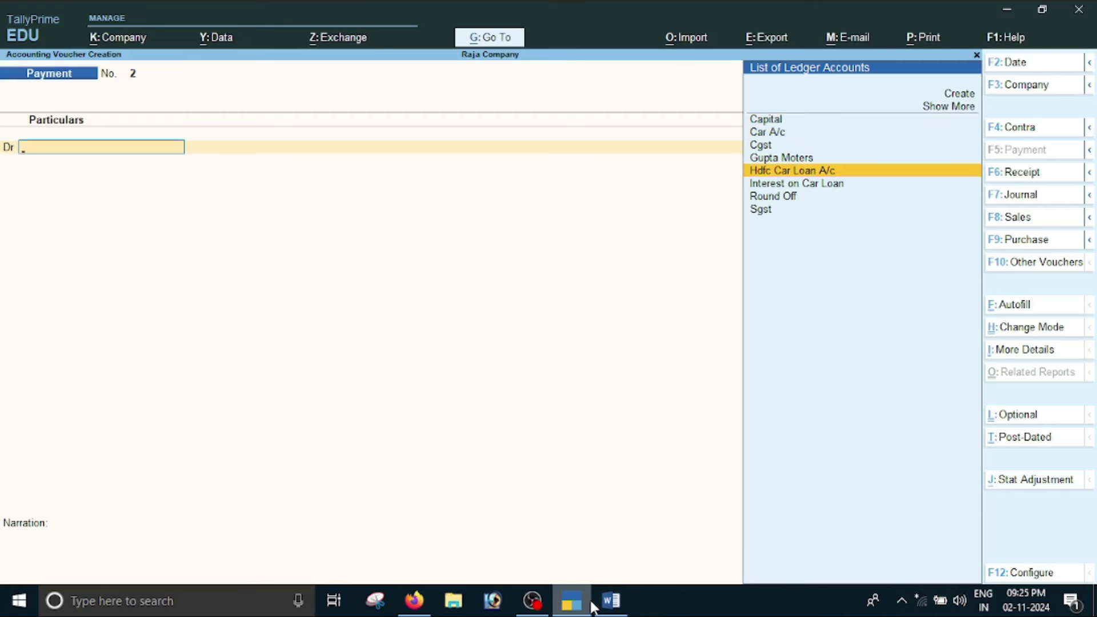
key(Return)
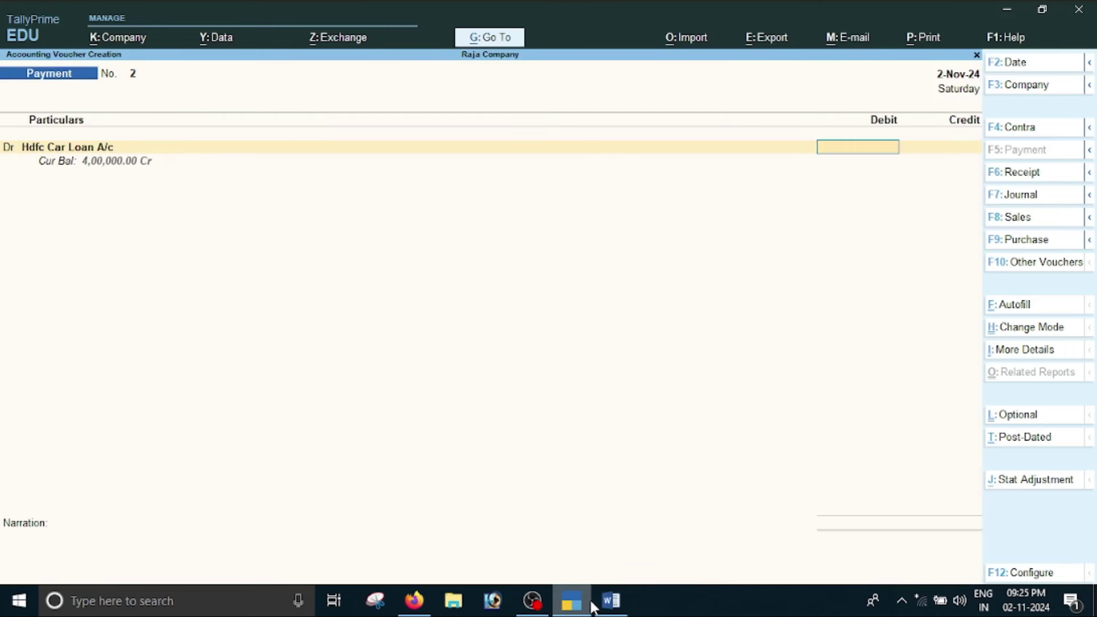
key(alt+Tab)
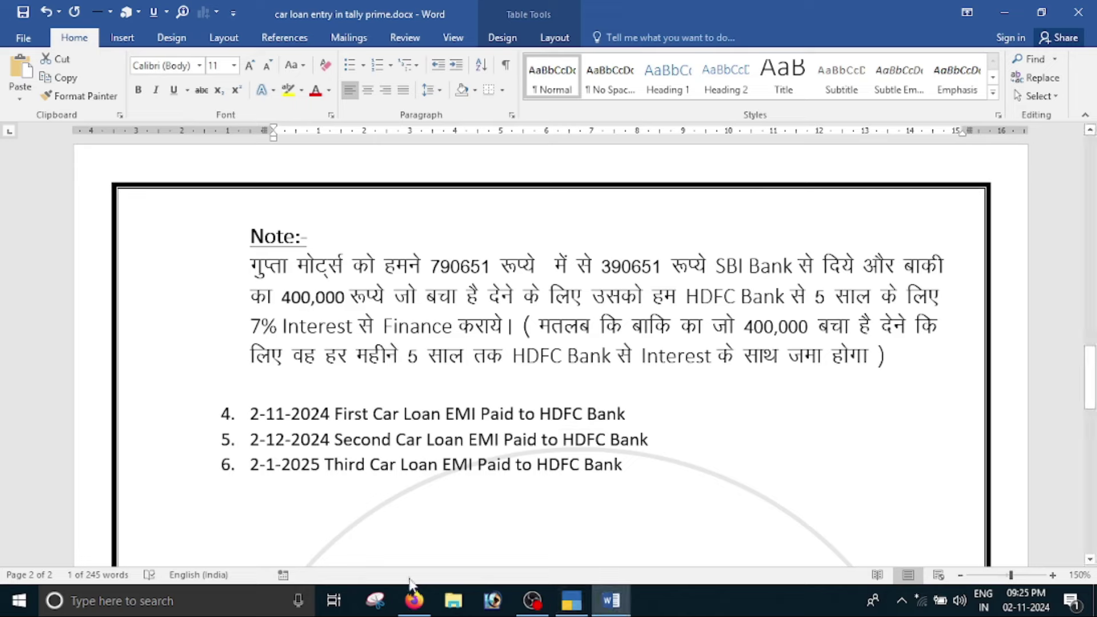
click(406, 605)
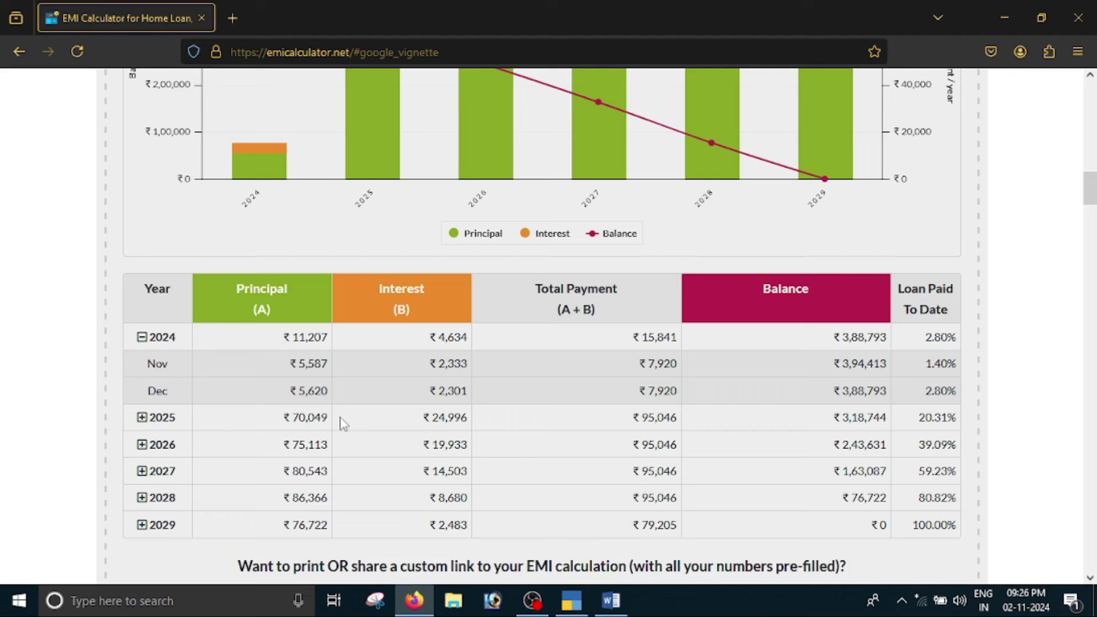
click(581, 592)
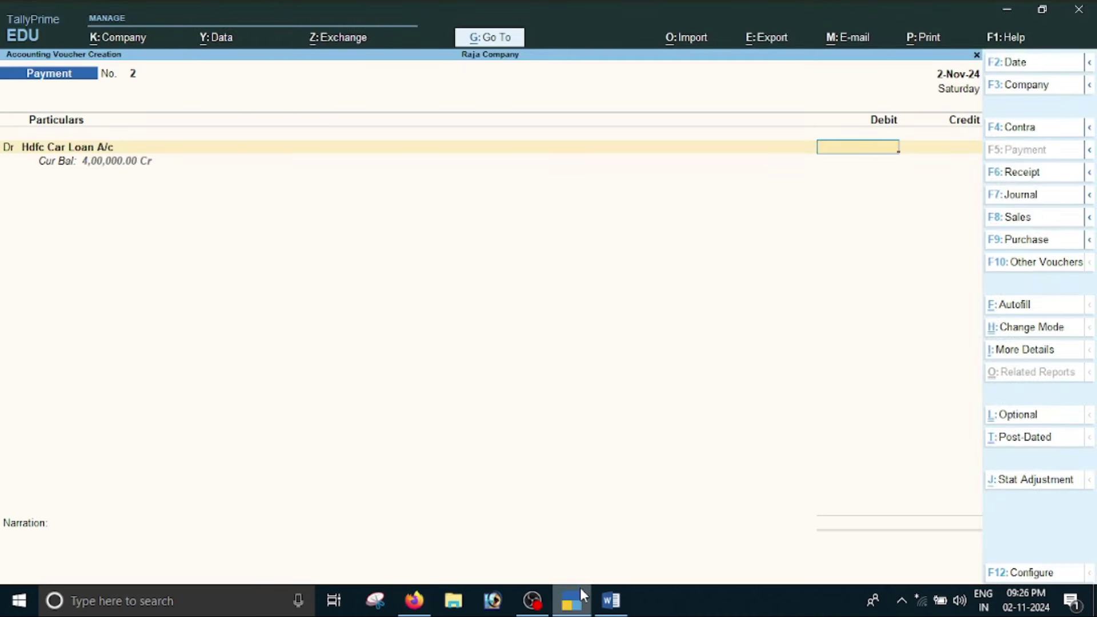
text(5,587)
key(Return)
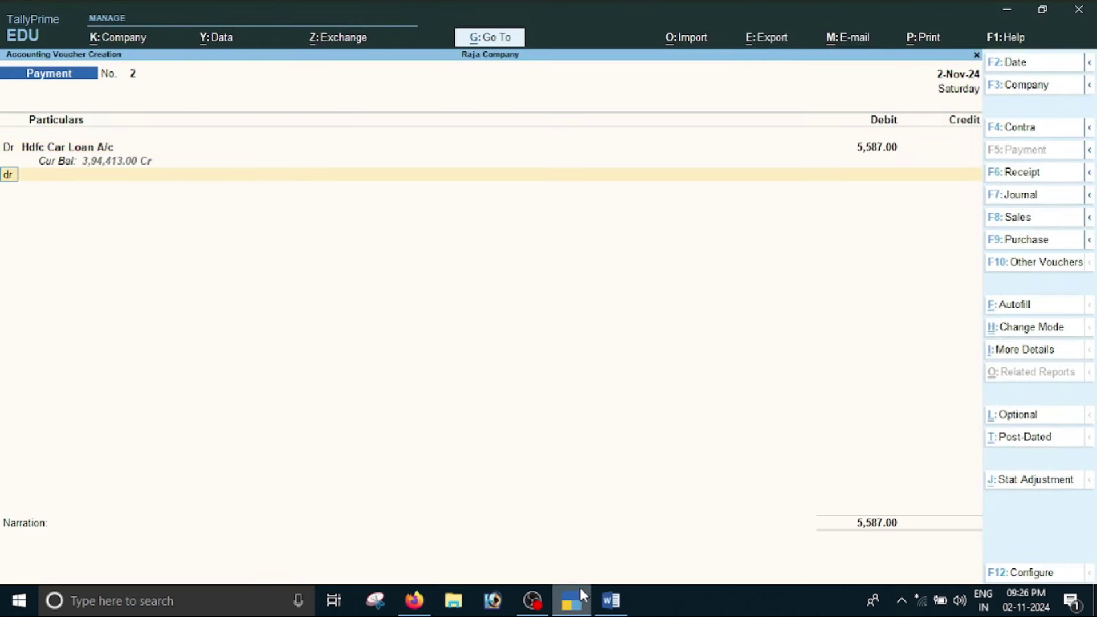
Step: Debit Interest on Car Loan with 2,333 in the Payment voucher, using the November interest from the EMI calculator
key(Return)
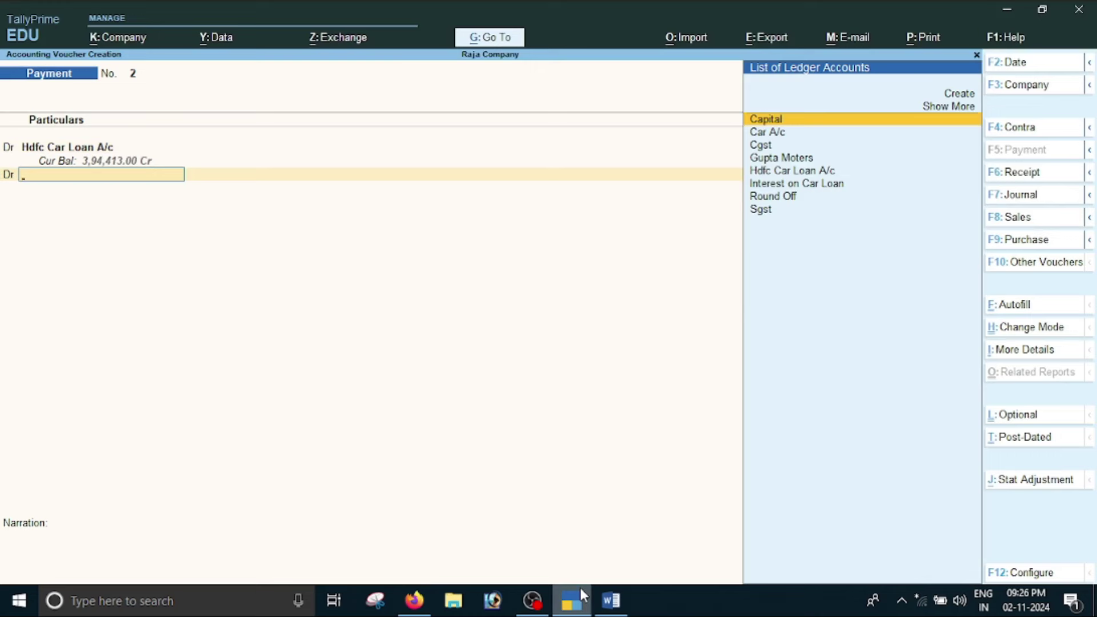
key(Down)
key(Down)
key(Down)
key(Down)
key(Down)
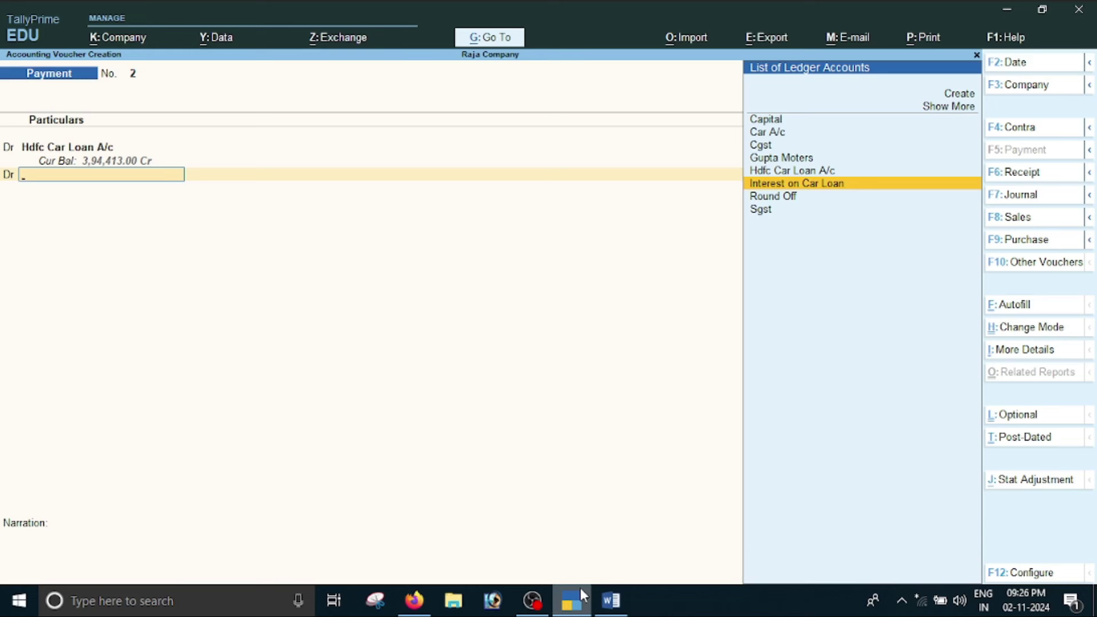
key(Return)
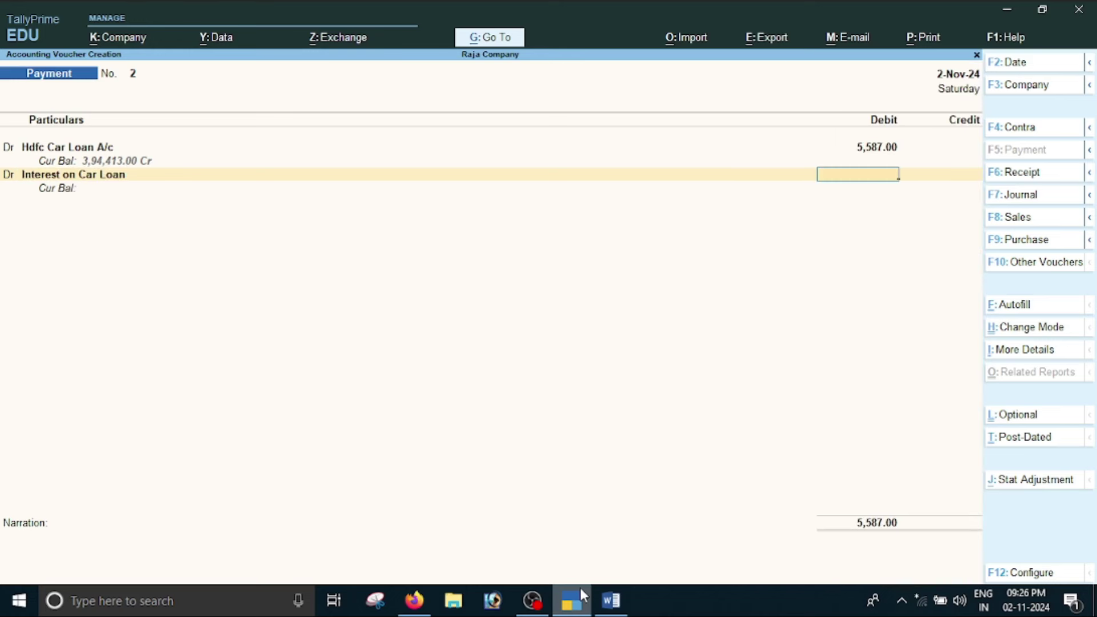
click(414, 599)
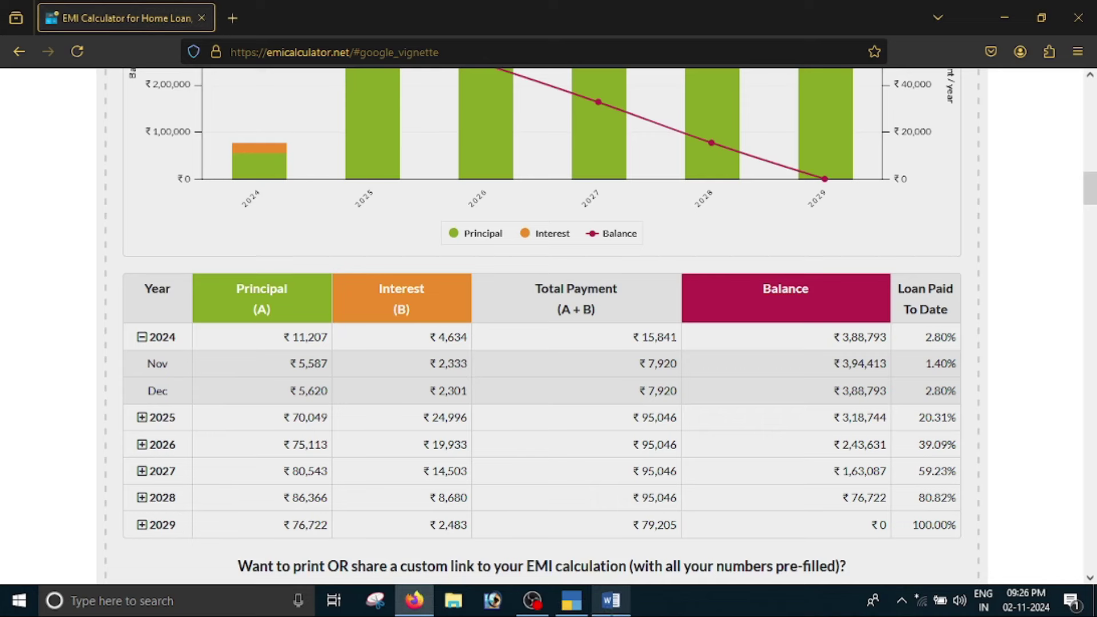
click(571, 601)
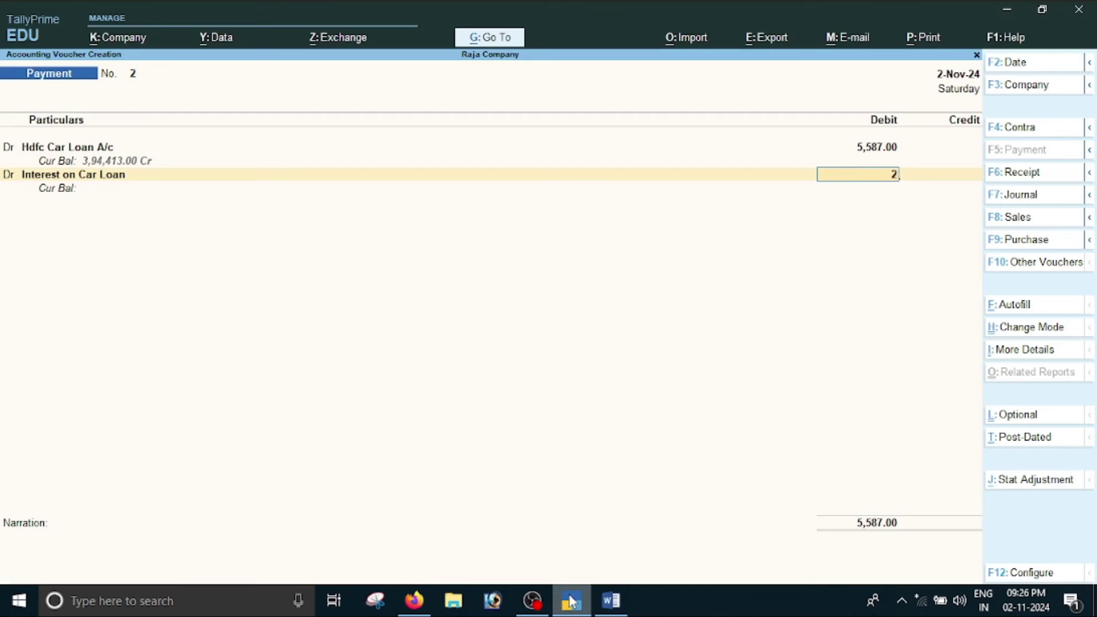
key(Return)
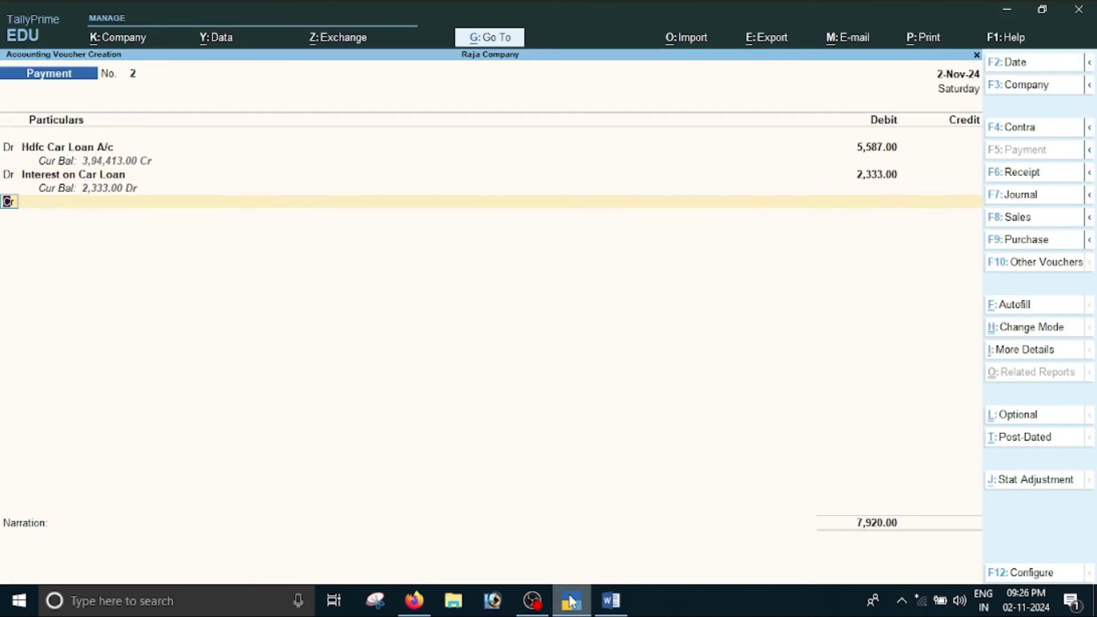
Step: Credit the Hdfc bank ledger with 7,920 for the first EMI in the Payment voucher
key(Return)
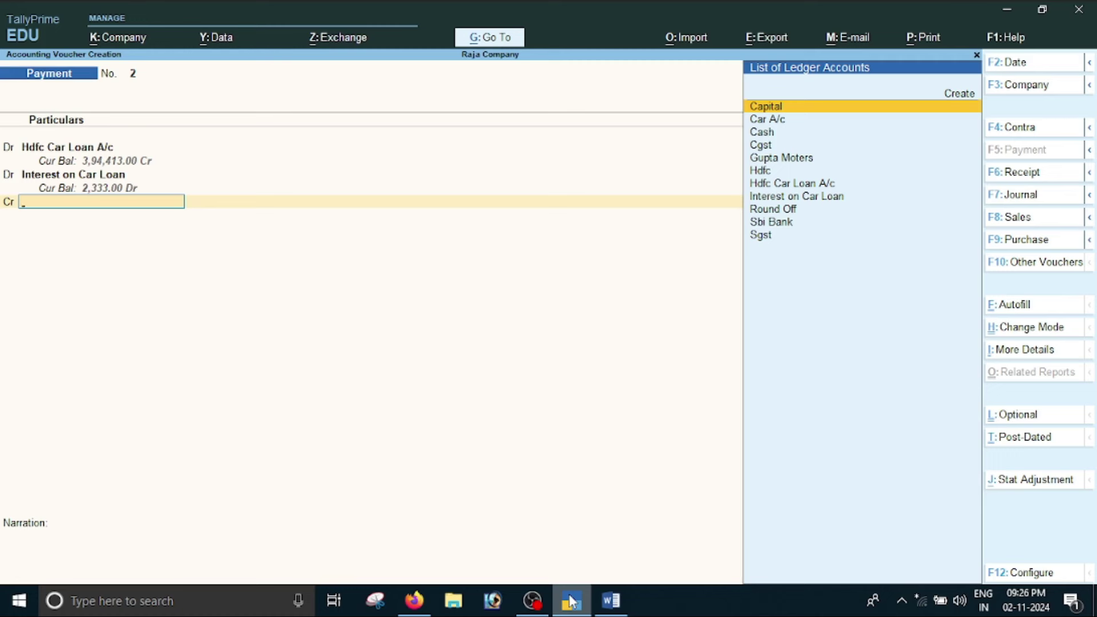
key(Down)
key(Down)
key(Down)
key(Down)
key(Down)
key(Down)
key(Down)
key(Down)
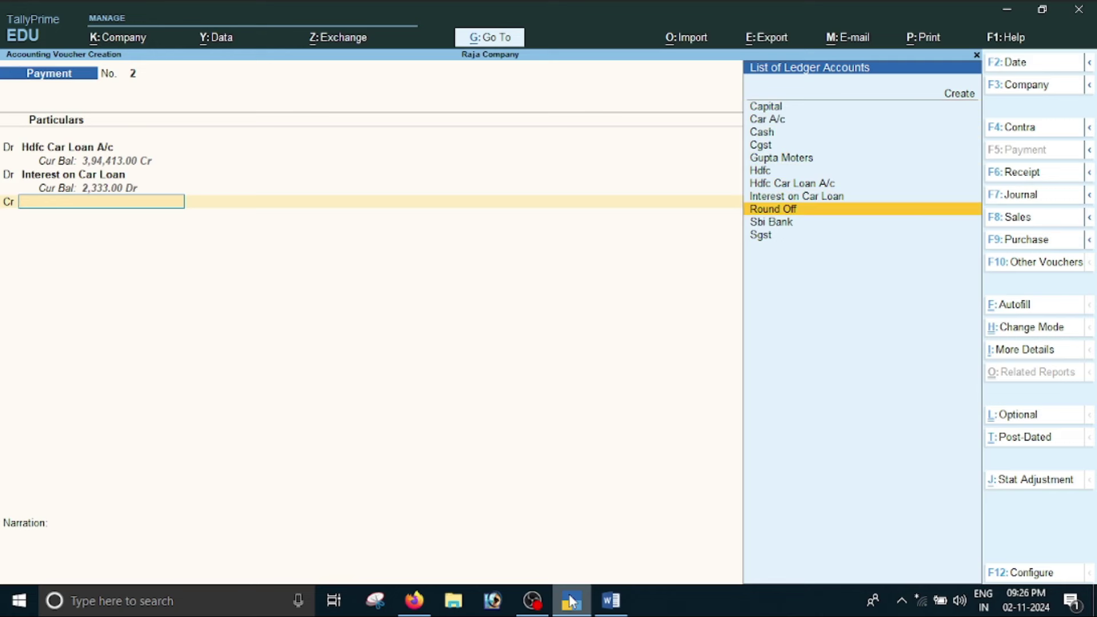
key(Up)
key(Up)
key(Up)
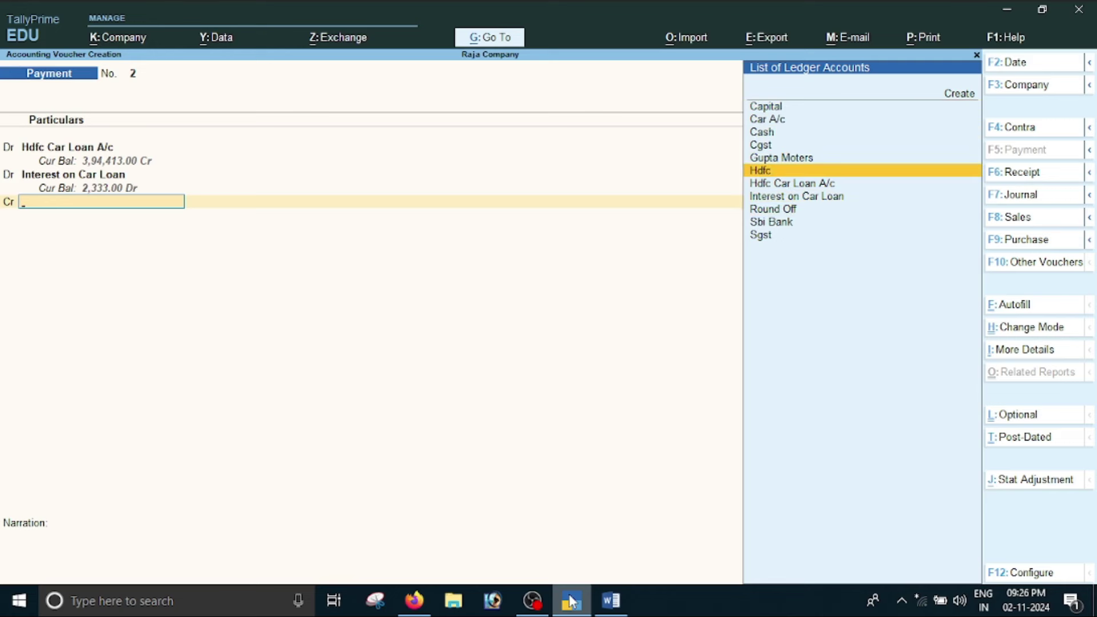
key(Return)
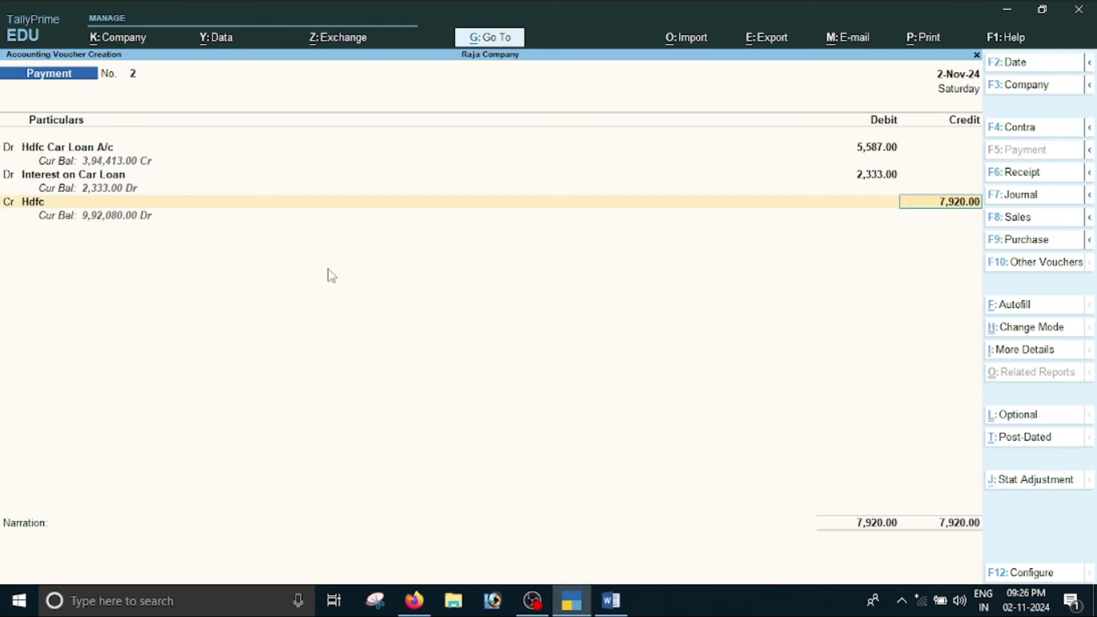
Step: Accept the Hdfc credit amount, leave the narration blank and save the November EMI payment voucher
key(Return)
key(Return)
key(Return)
key(Return)
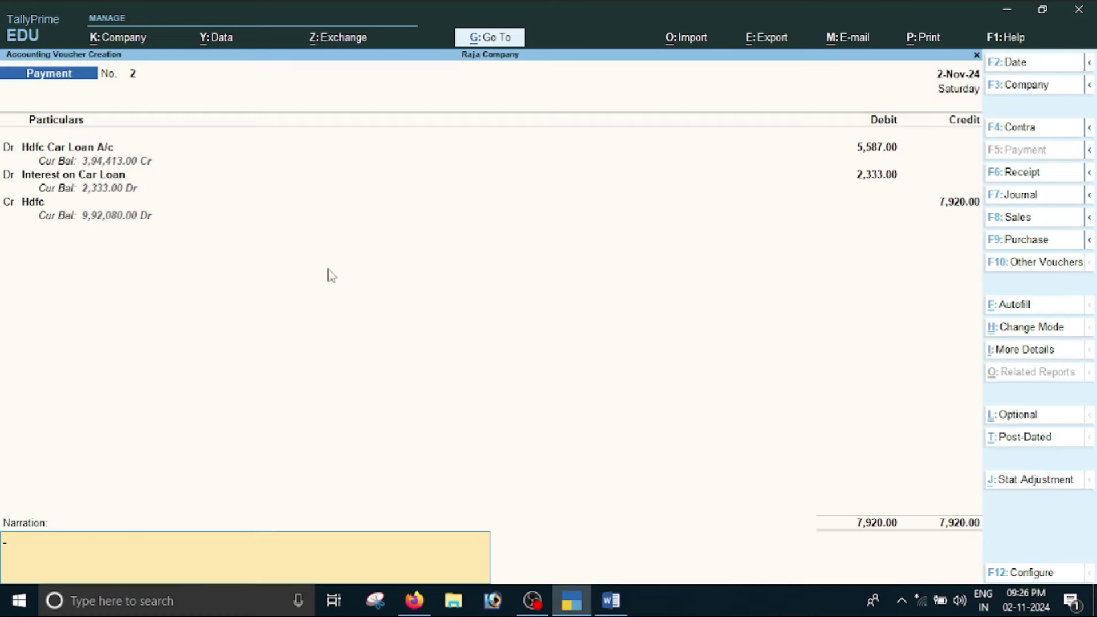
key(Return)
key(Return)
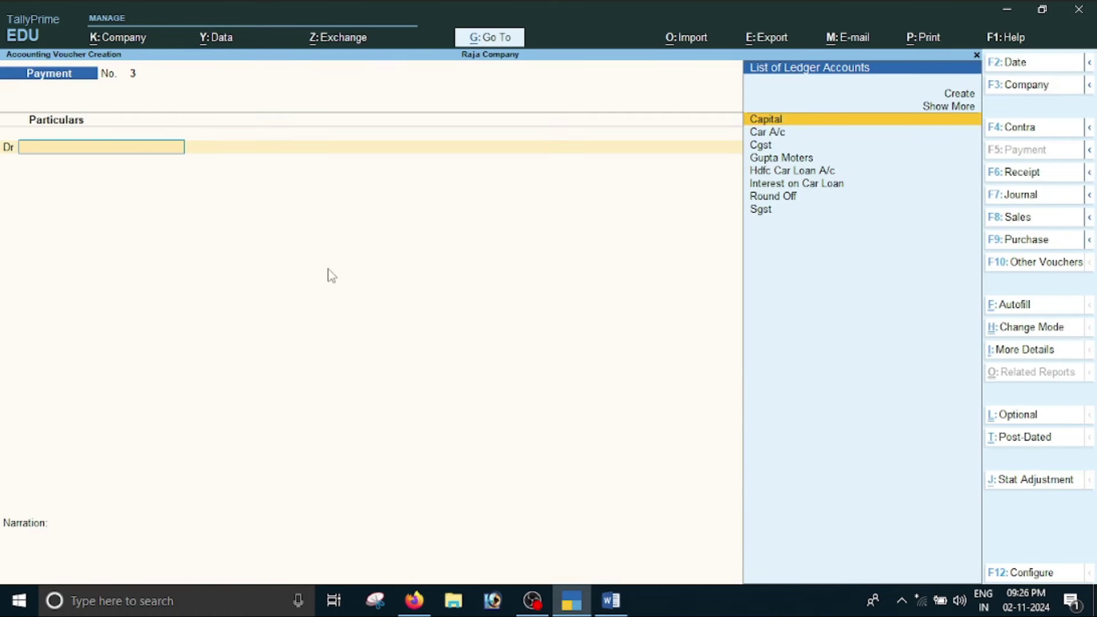
Step: Check the second EMI date in Word and the December row in the EMI calculator, and date the new TallyPrime Payment voucher 2-12
click(610, 600)
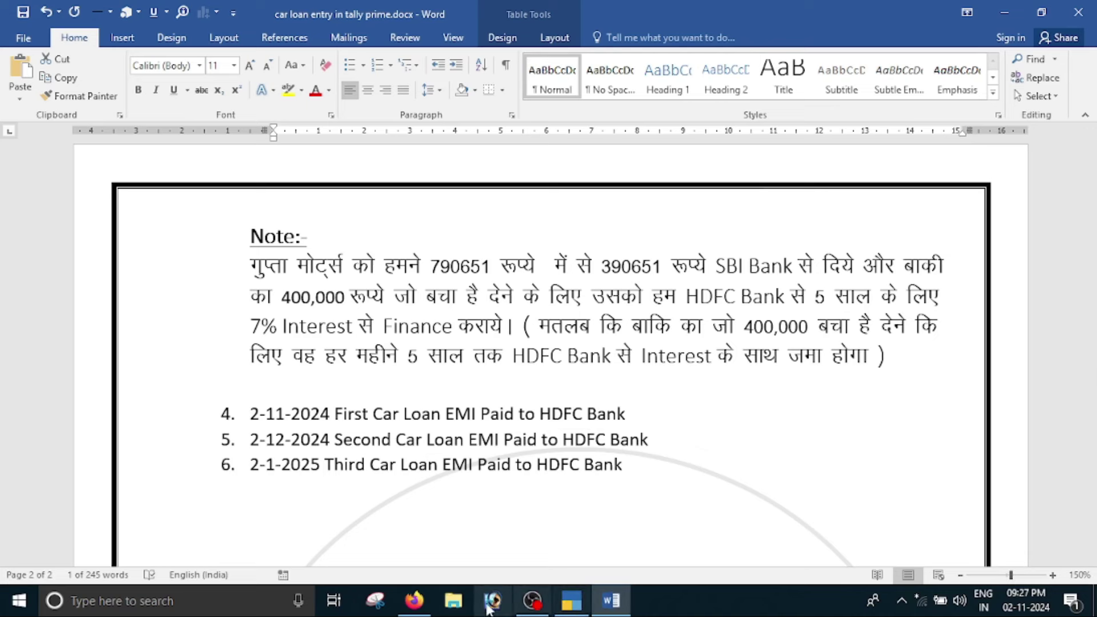
click(410, 602)
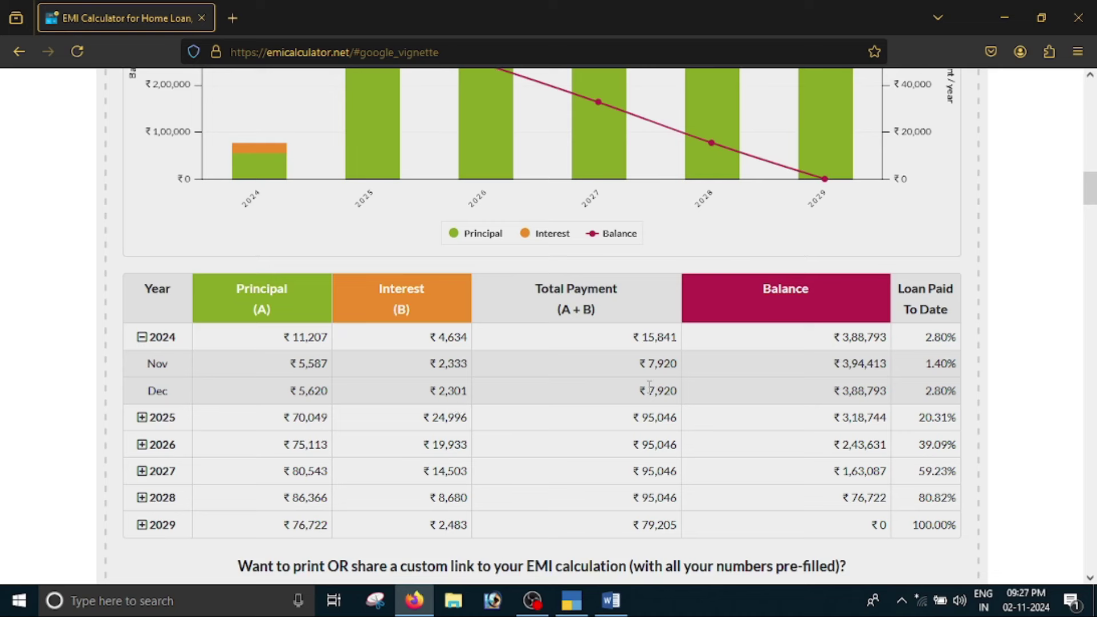
click(580, 597)
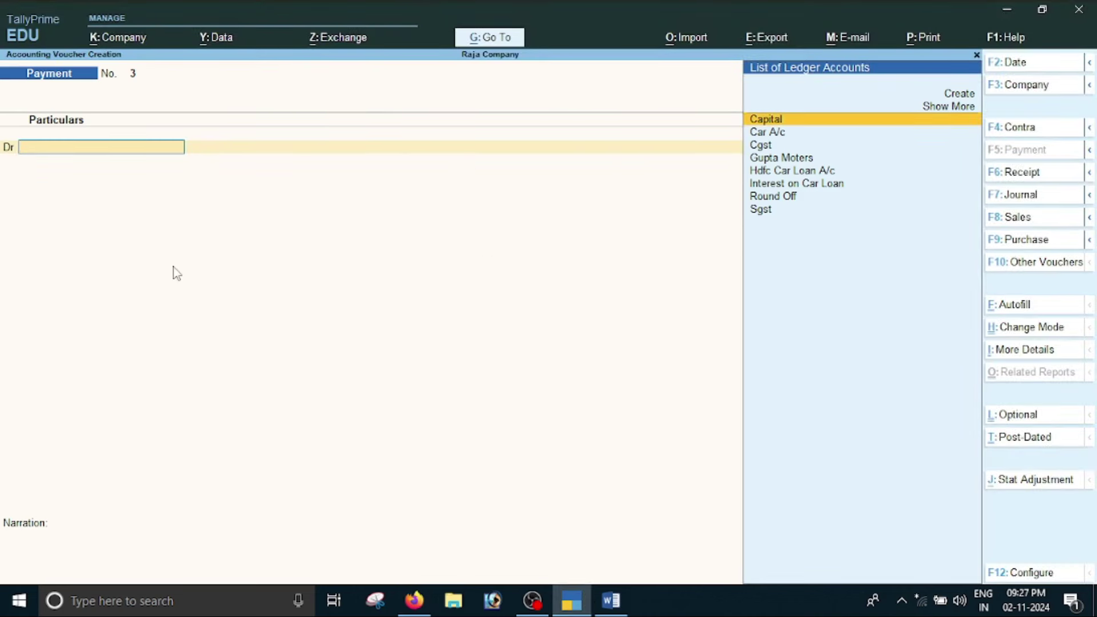
key(F2)
text(2-11)
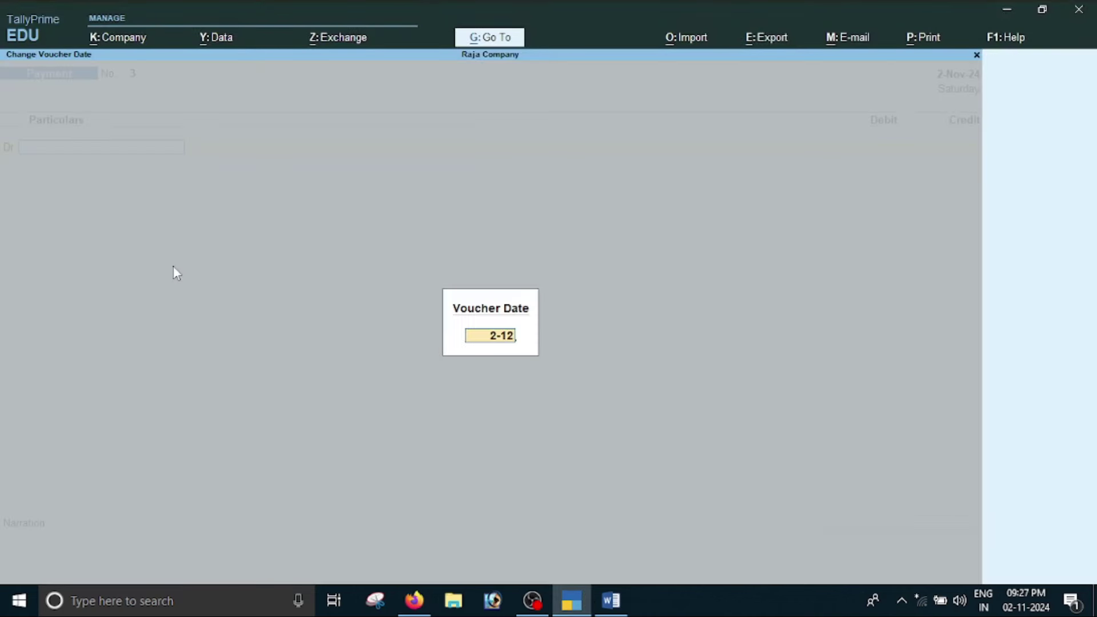
key(Return)
Step: Debit Hdfc Car Loan A/c with 5,620 in the Payment voucher, using the December principal from the EMI calculator
key(Down)
key(Down)
key(Down)
key(Down)
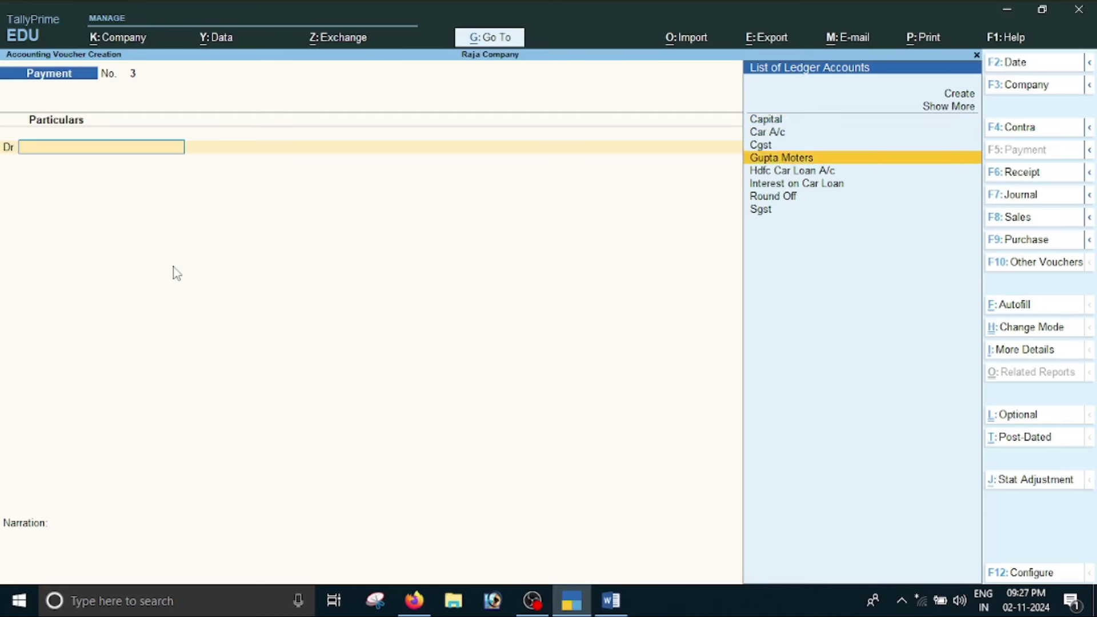
key(Return)
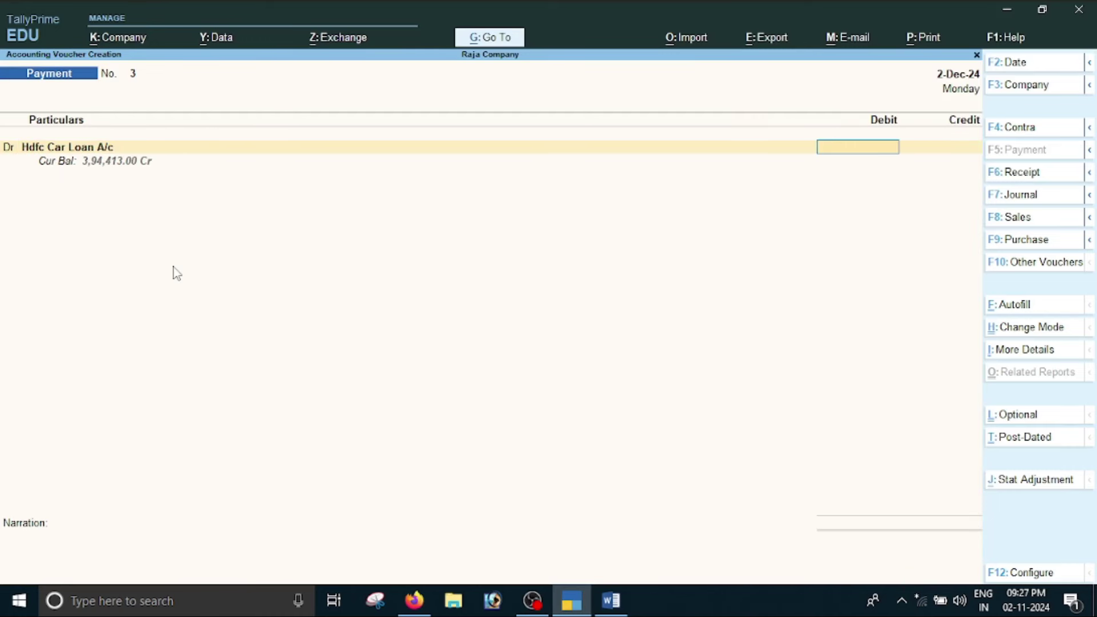
click(415, 600)
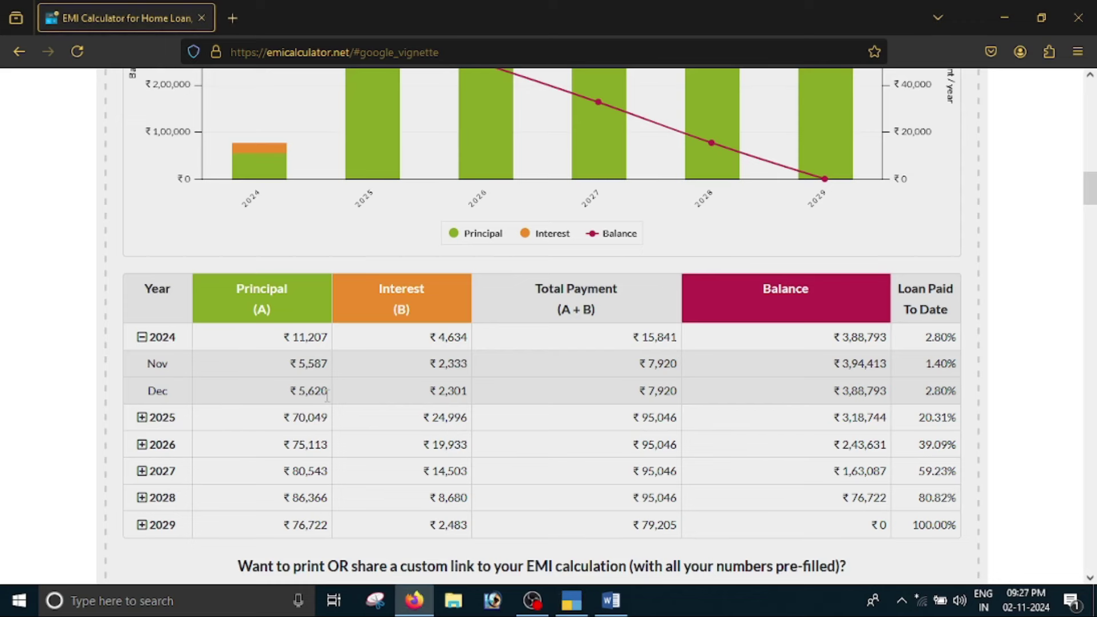
click(577, 605)
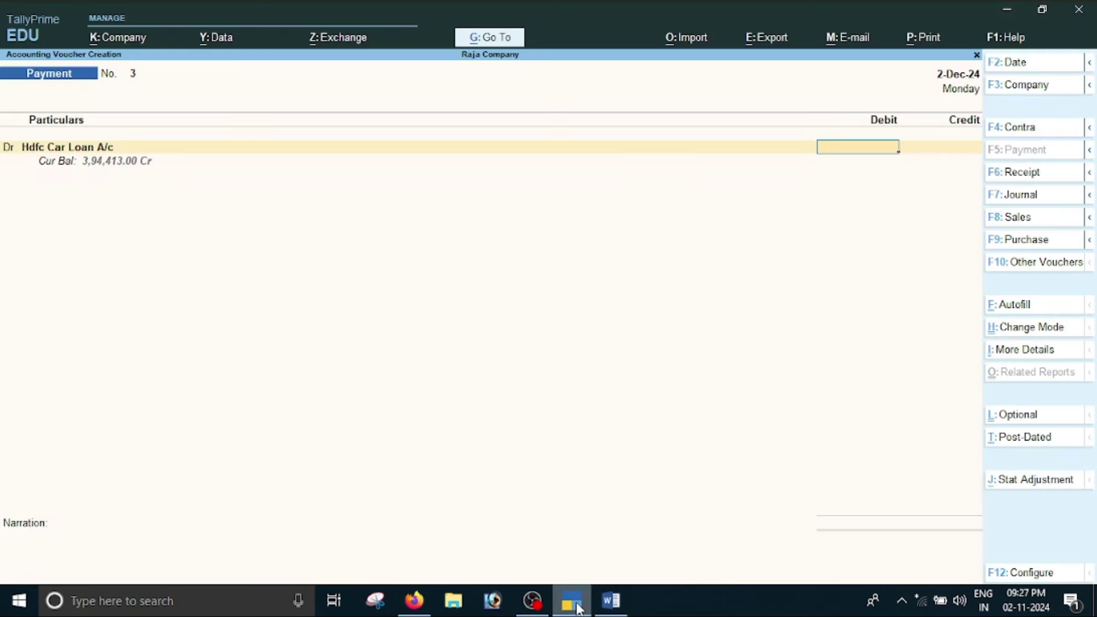
text(20)
key(Return)
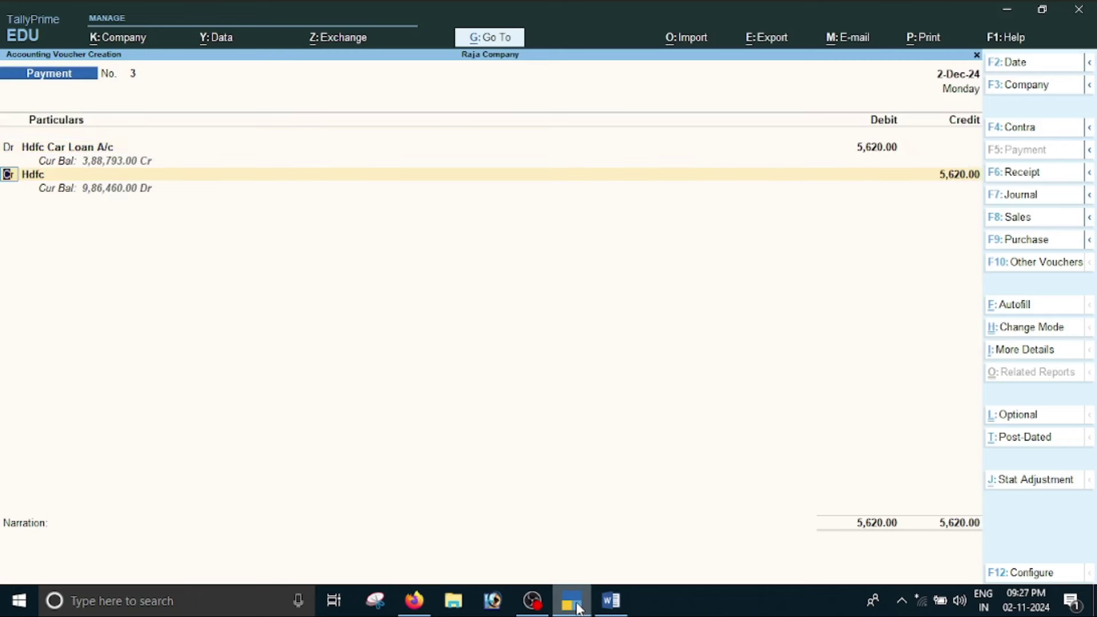
Step: Change the second voucher line to a debit of Interest on Car Loan for 2,301, using the December interest from the EMI calculator
key(Return)
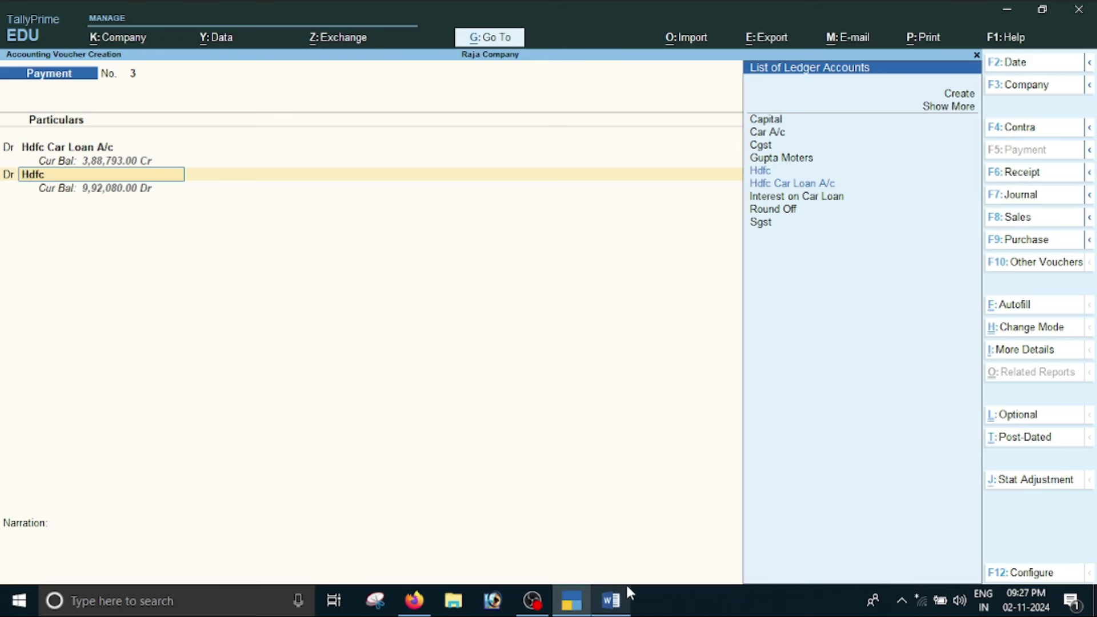
key(Down)
key(Down)
key(Down)
key(Up)
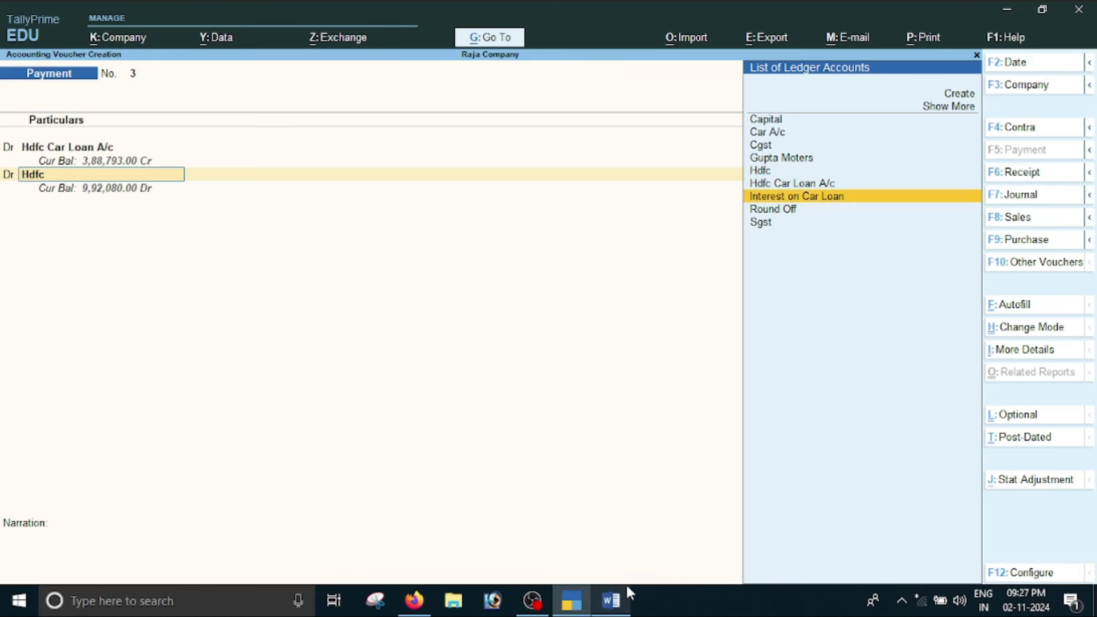
key(Return)
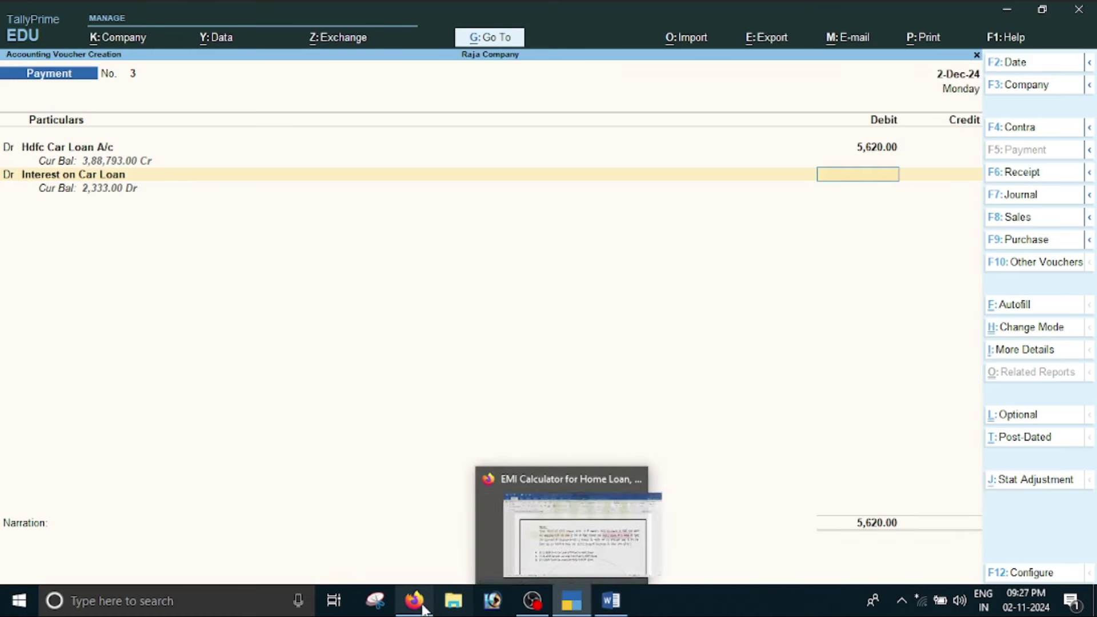
click(495, 496)
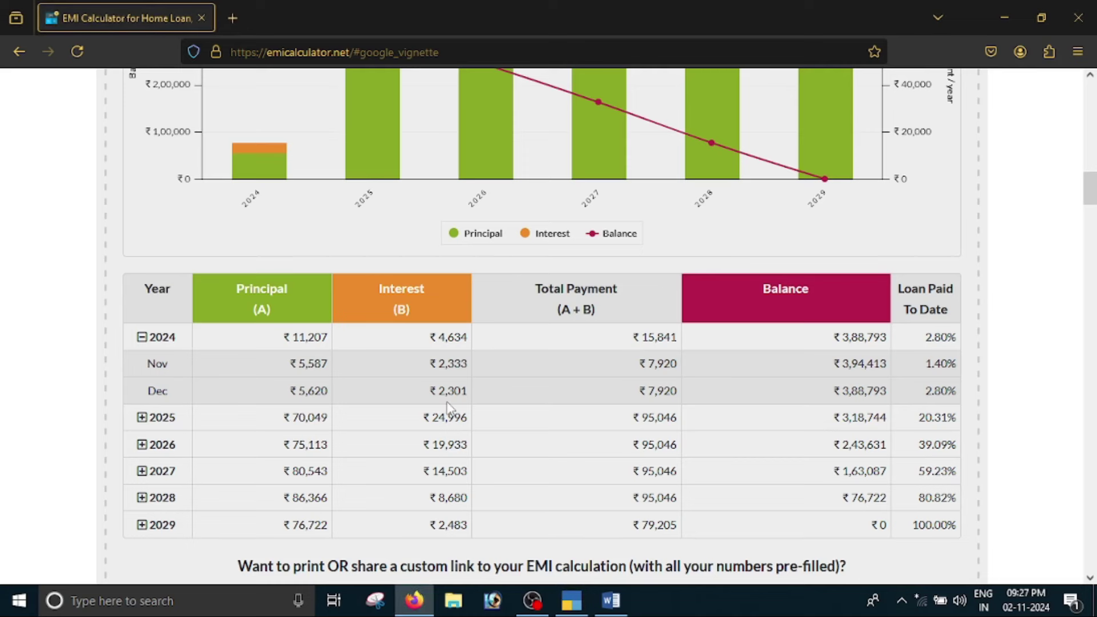
click(571, 601)
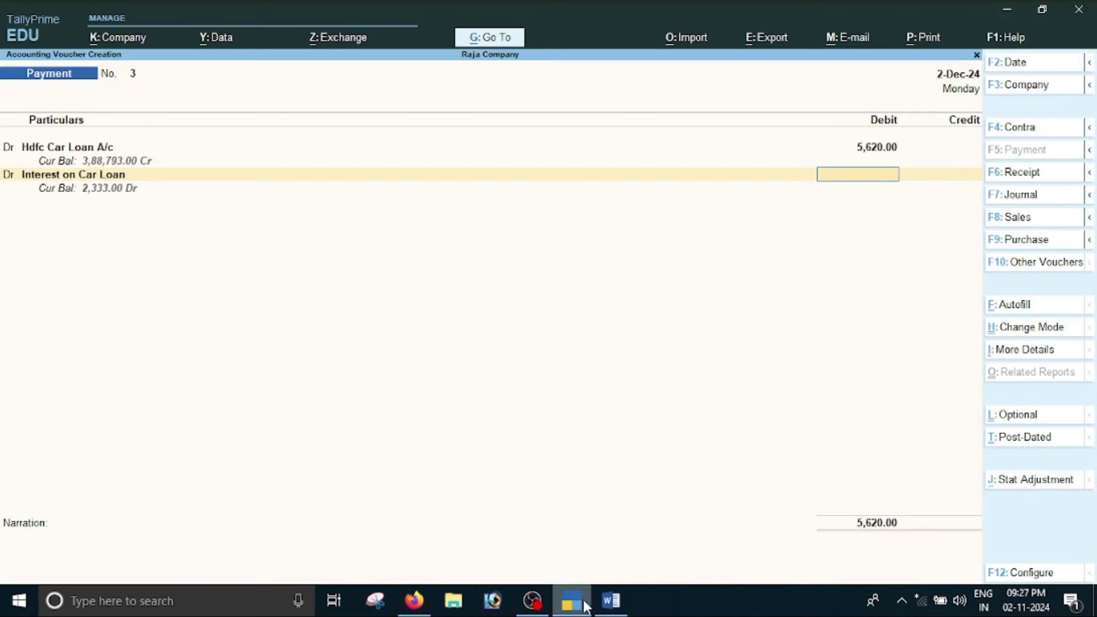
text(2301)
key(Return)
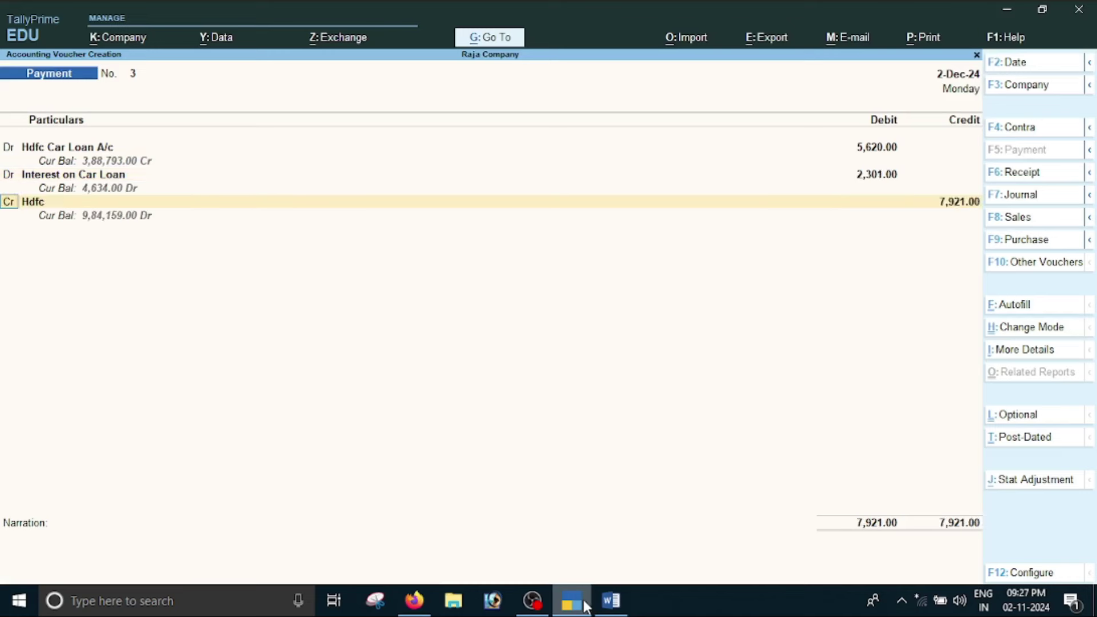
Step: Credit Hdfc with 7,921, accept the default Cheque bank allocation and save the December EMI payment voucher without narration
key(Return)
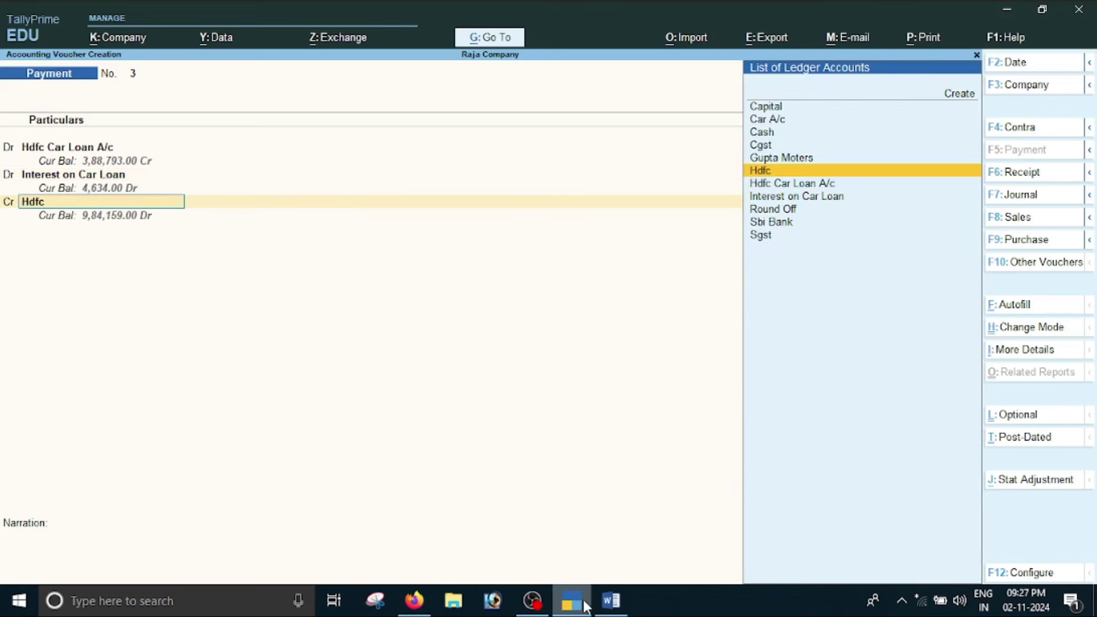
key(Return)
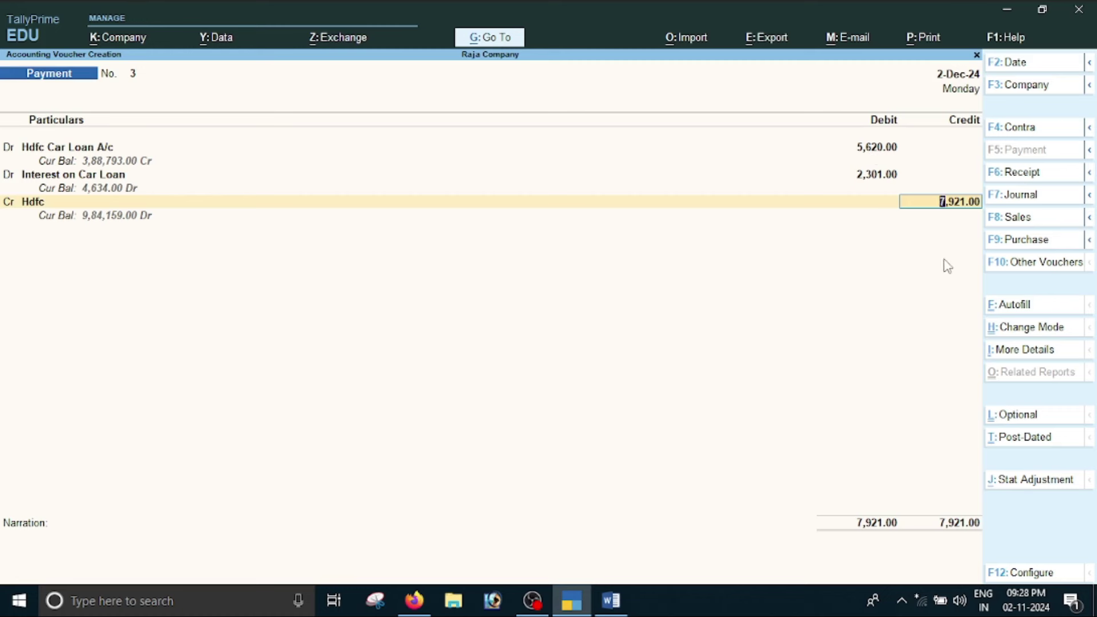
key(Return)
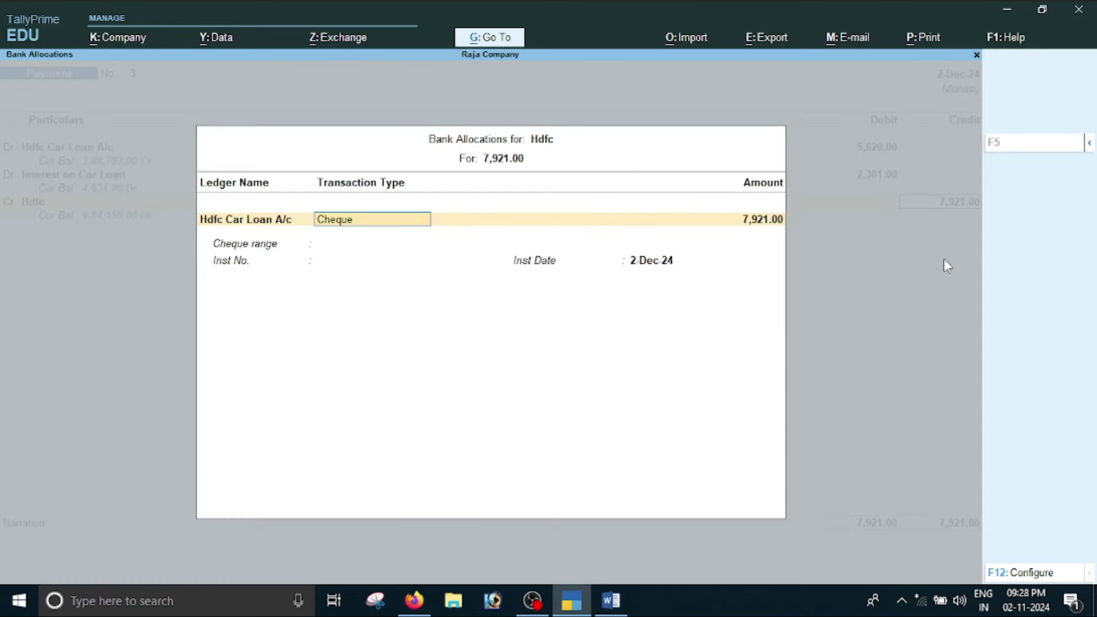
key(Return)
key(Return)
key(Return)
key(Return)
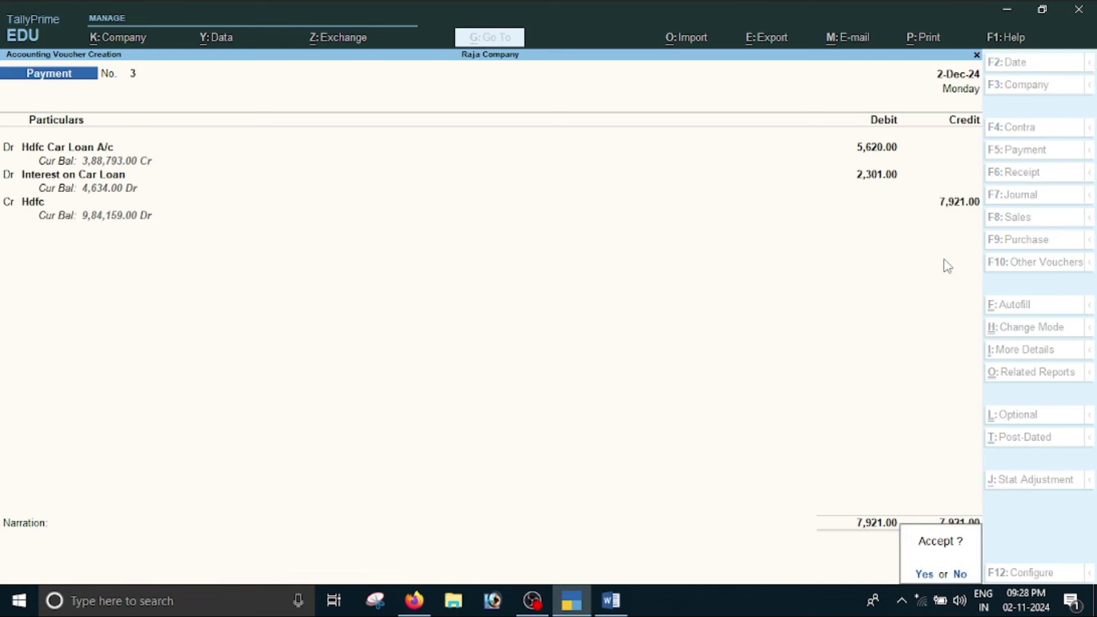
key(Return)
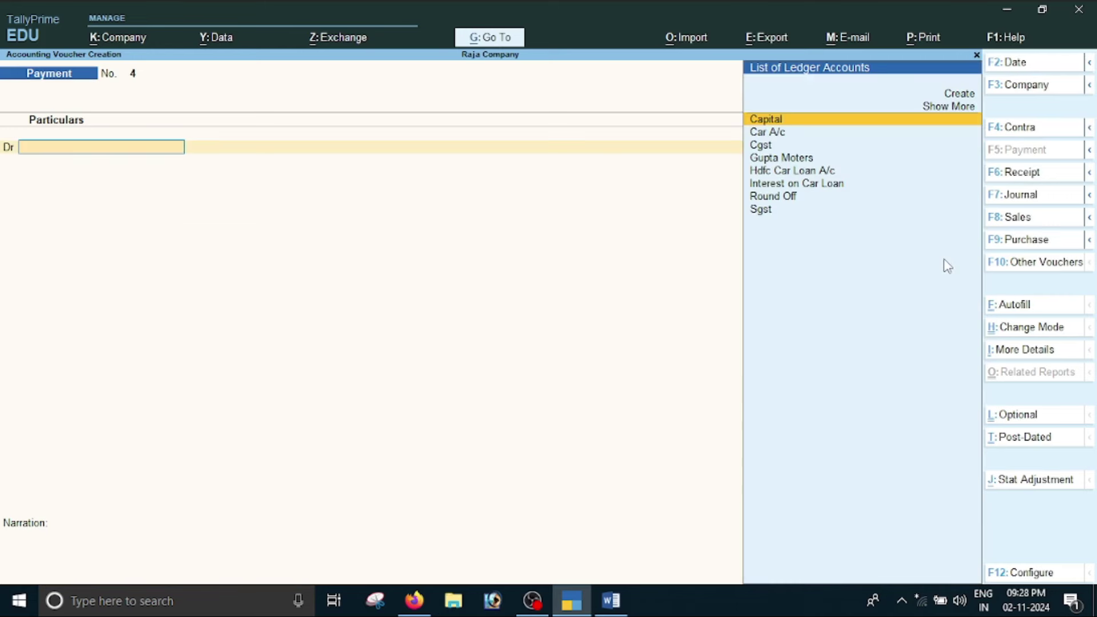
Step: Quit voucher creation, open the Balance Sheet of Raja Company and select Loans (Liability)
key(Escape)
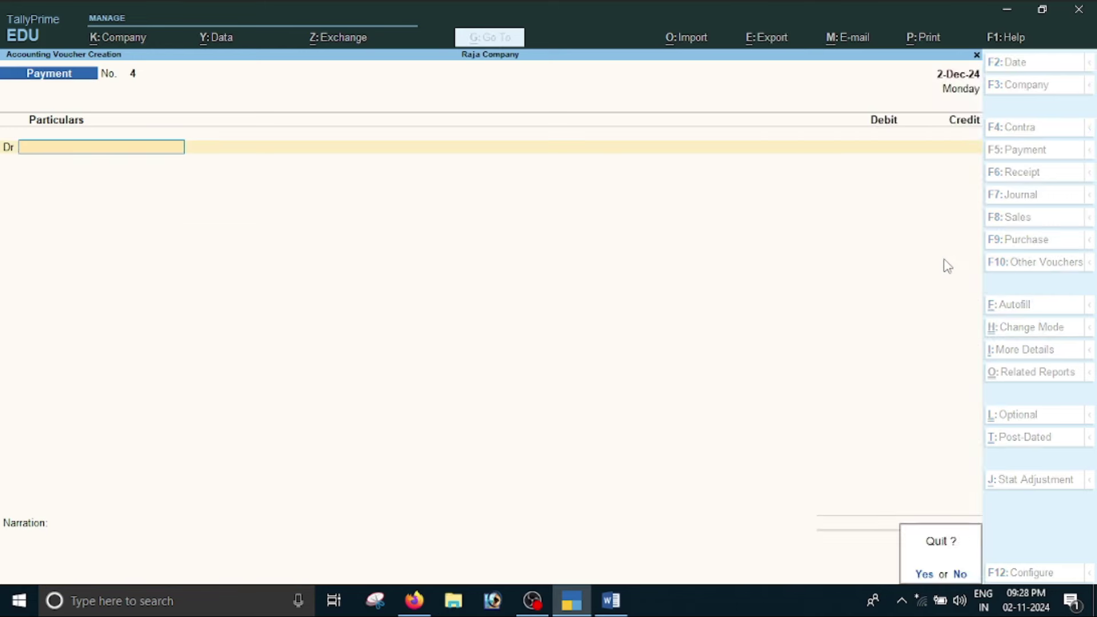
key(Return)
key(Down)
key(Down)
key(Down)
key(Down)
key(Down)
key(Down)
key(Up)
key(Up)
key(Up)
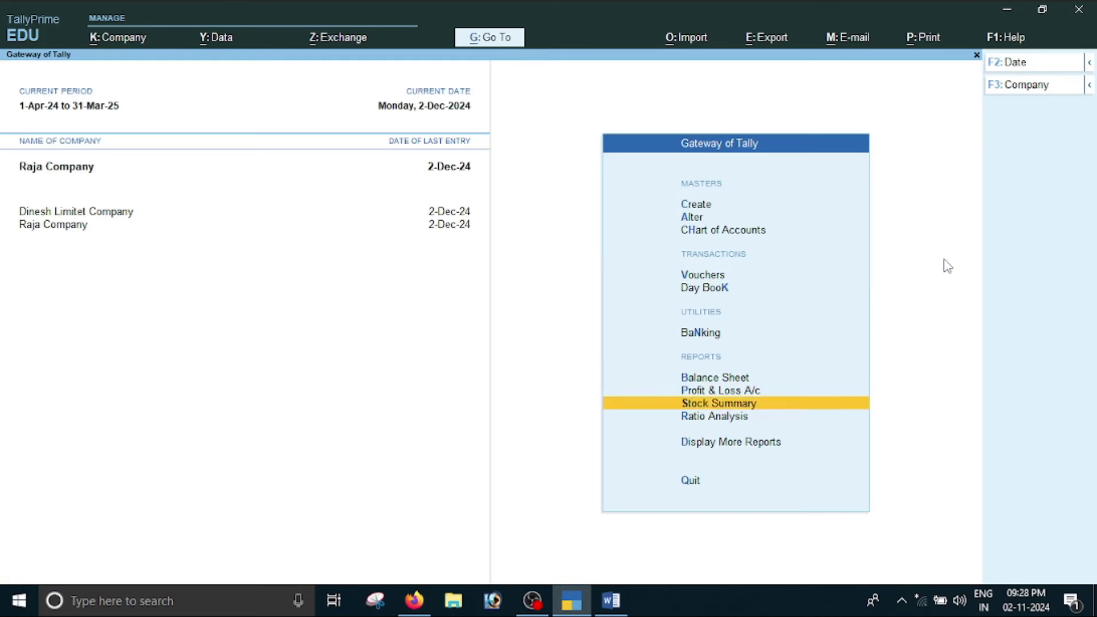
key(Return)
key(Down)
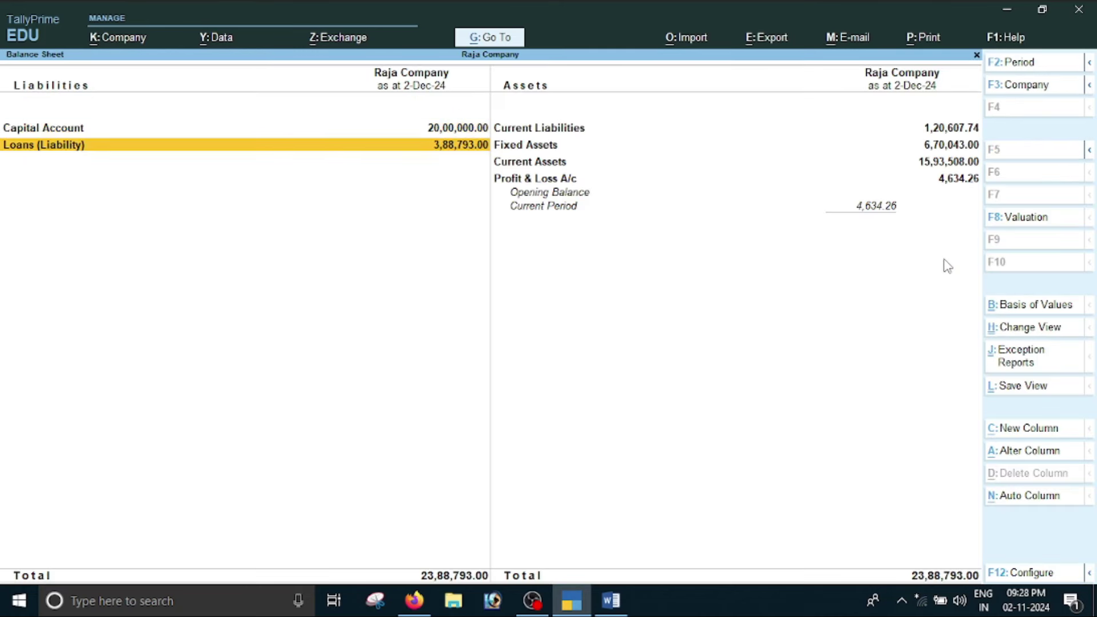
Step: Show the Balance Sheet in detailed view and check the third EMI entry in the Word exercise document
key(alt+F5)
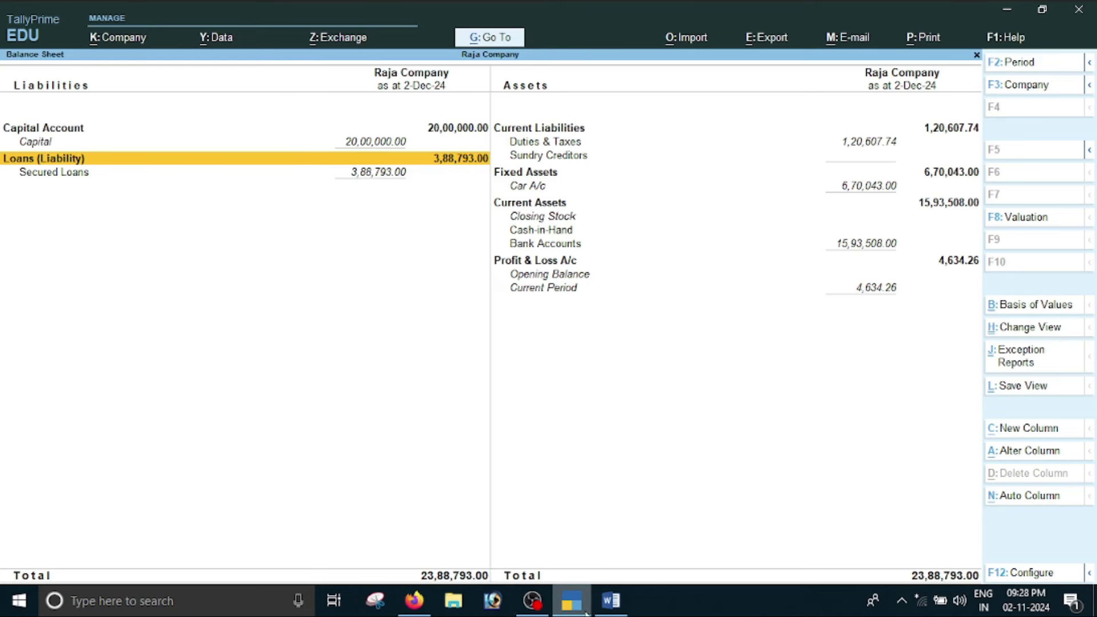
click(611, 600)
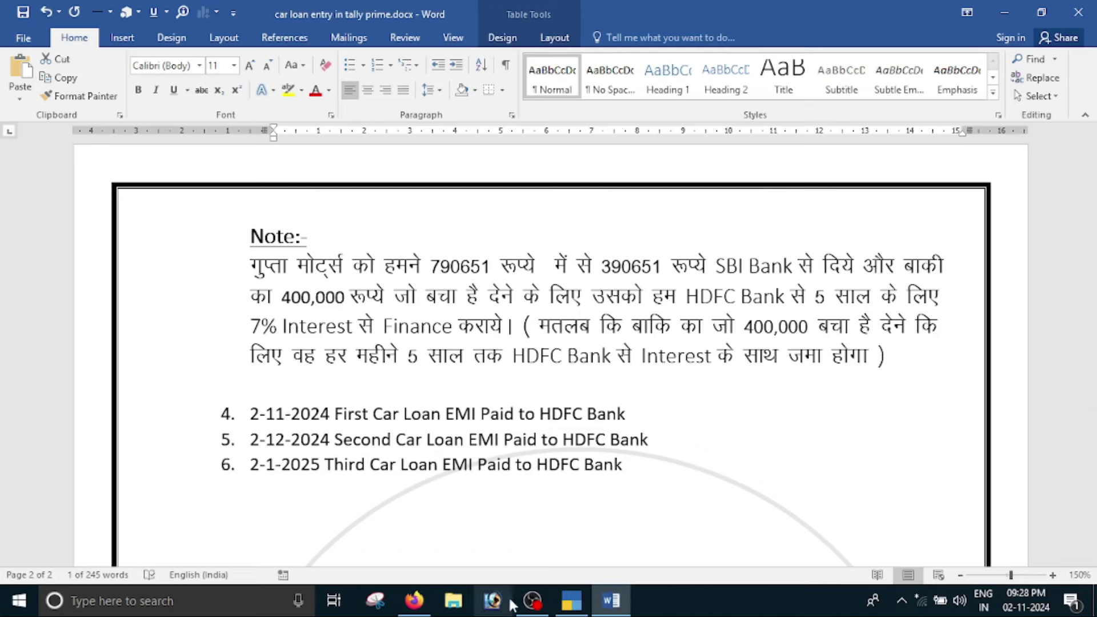
click(572, 600)
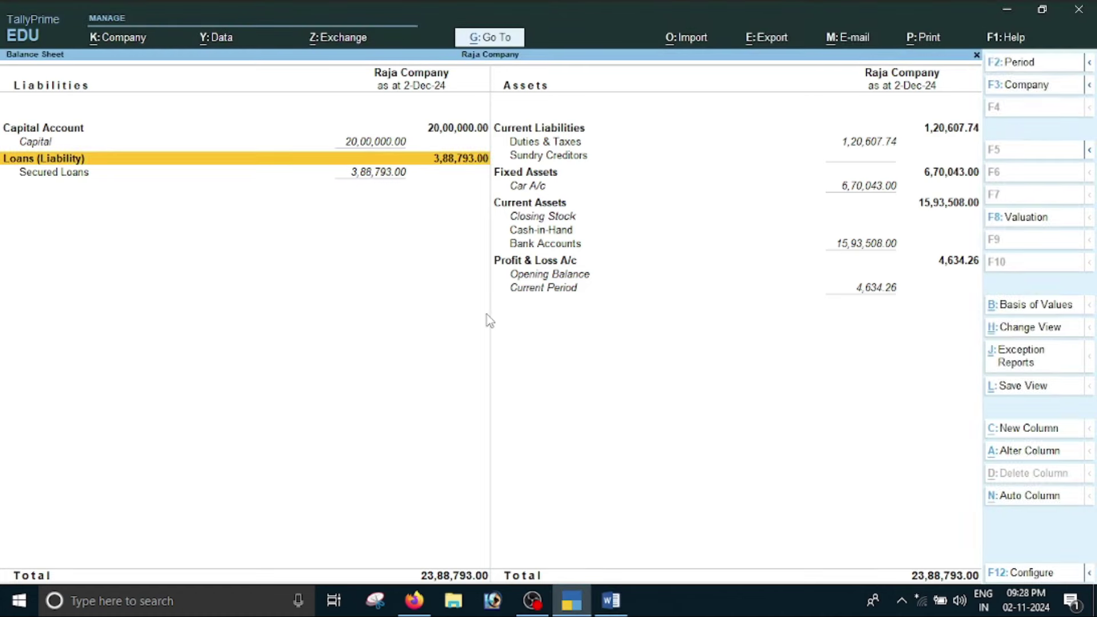
Step: Leave the Balance Sheet for the Gateway of Tally and start a new Payment voucher
key(Escape)
key(Escape)
key(Escape)
key(Down)
key(Down)
key(Down)
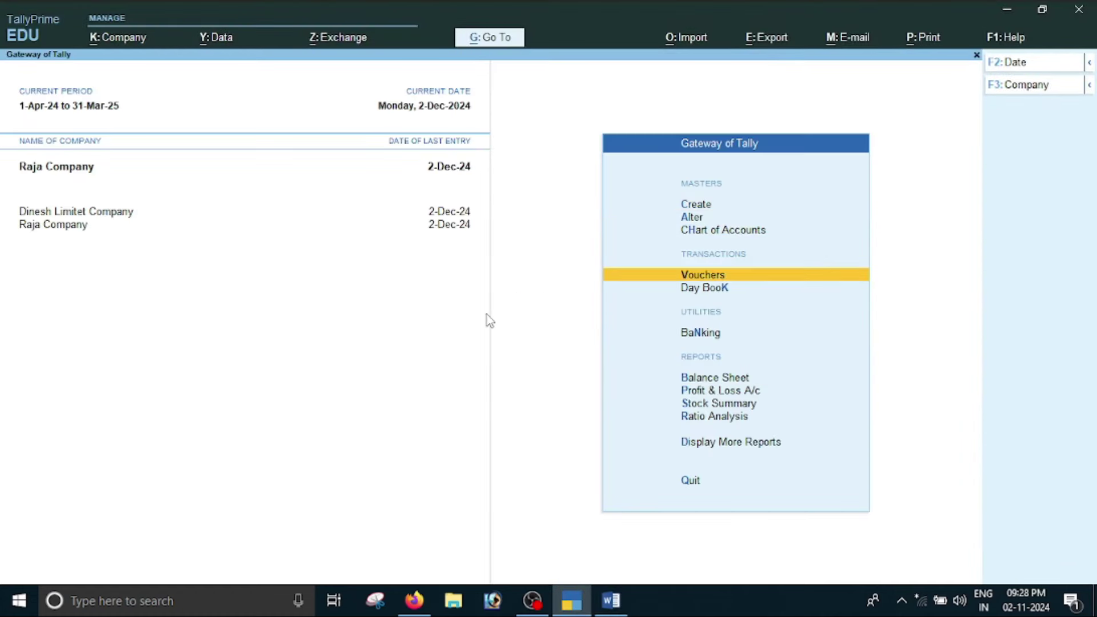
key(Return)
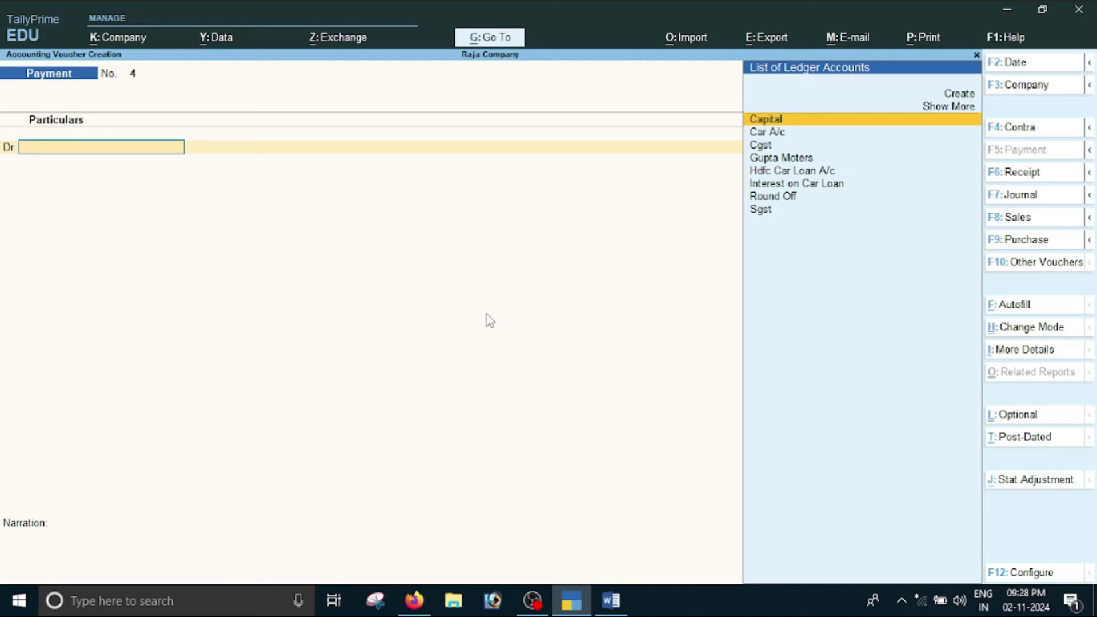
Step: Set the Payment voucher's date to 2-Jan-25, following the third EMI date in the Word exercise document
key(F2)
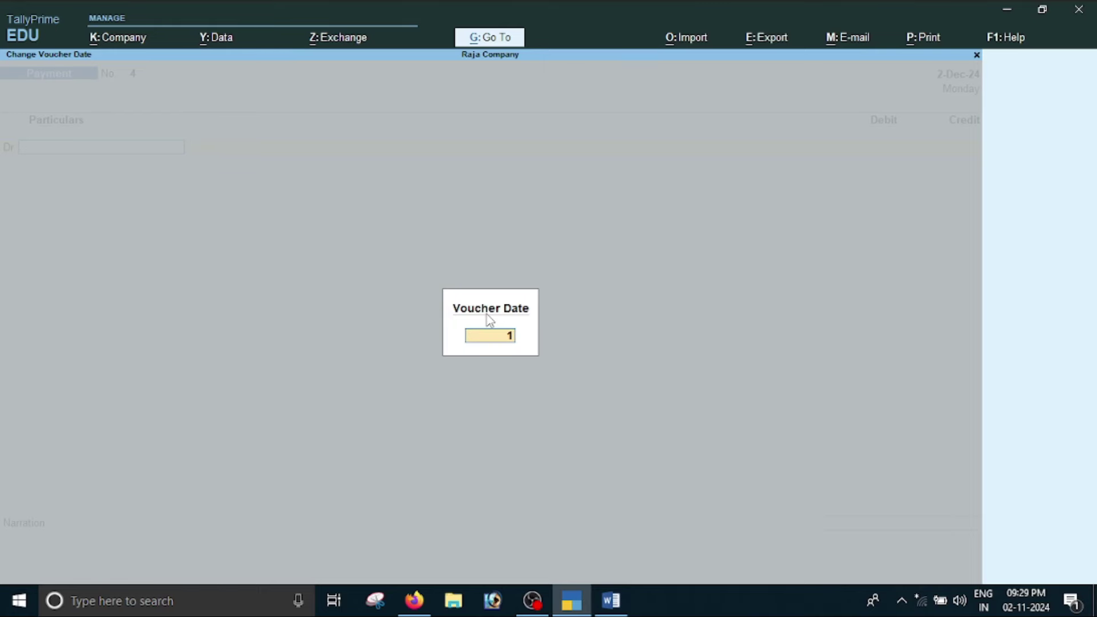
click(611, 600)
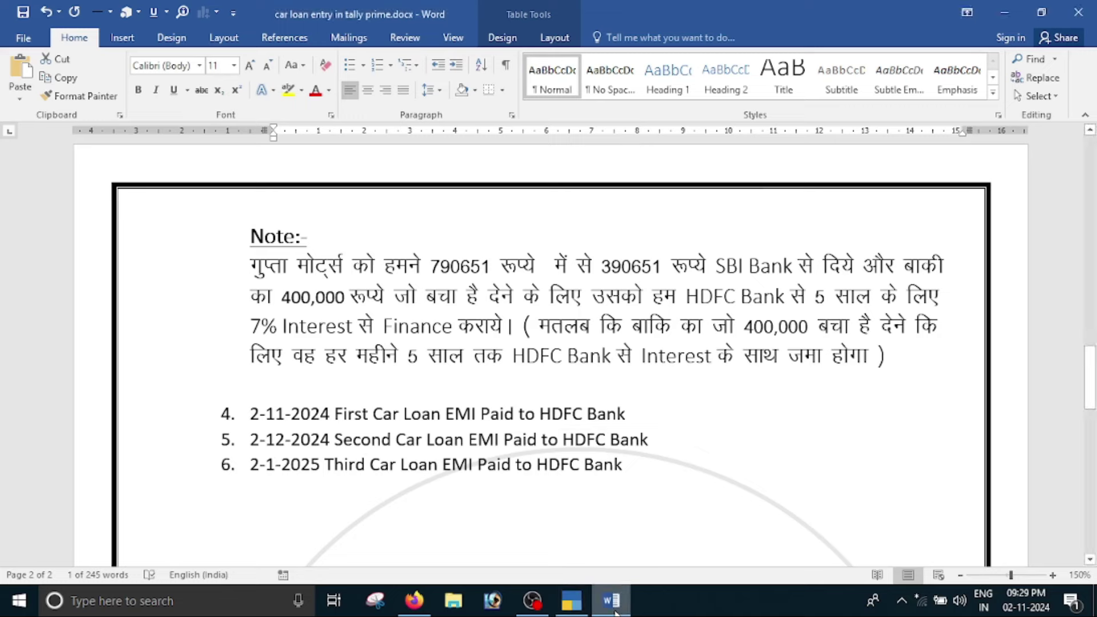
click(615, 613)
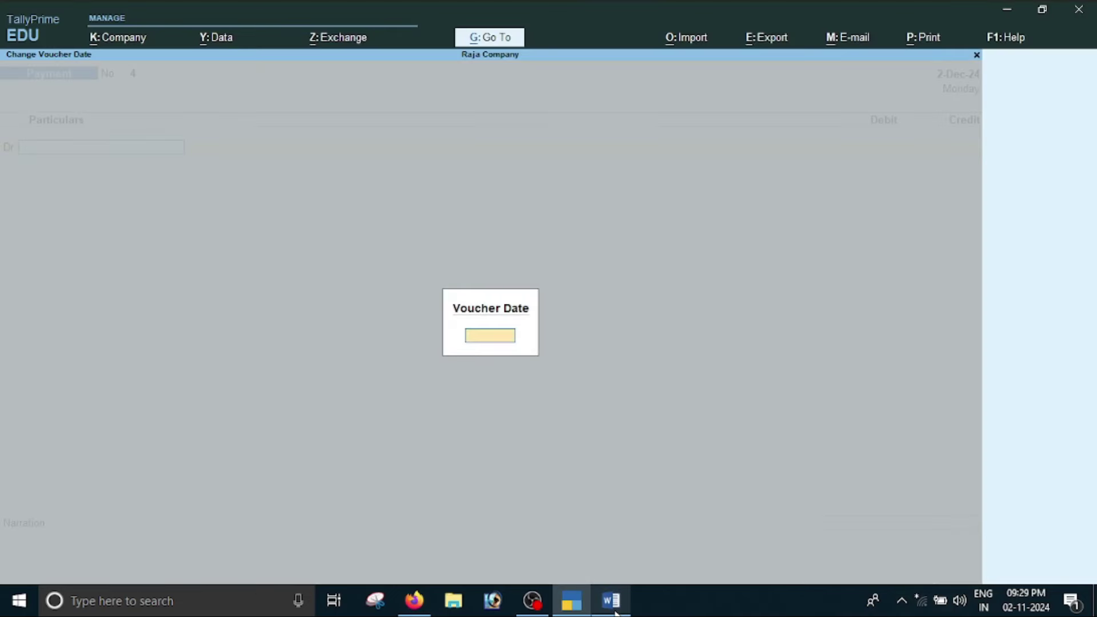
text(1)
key(Return)
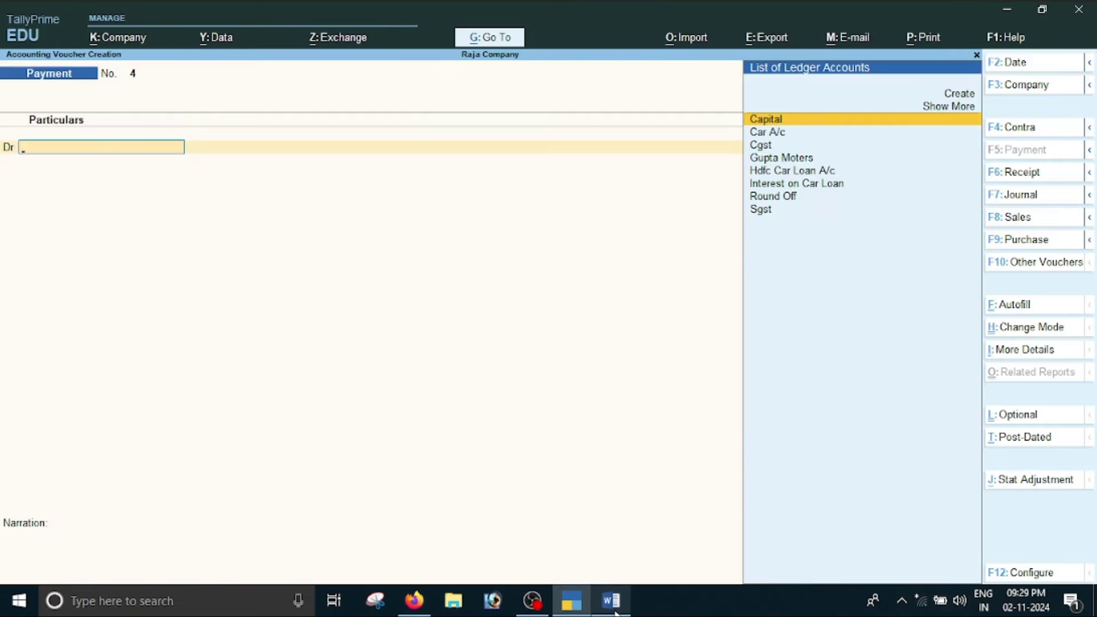
Step: Debit Hdfc Car Loan A/c with 5,653 in the Payment voucher, using the January 2025 principal from the EMI calculator
key(Down)
key(Down)
key(Down)
key(Down)
key(Return)
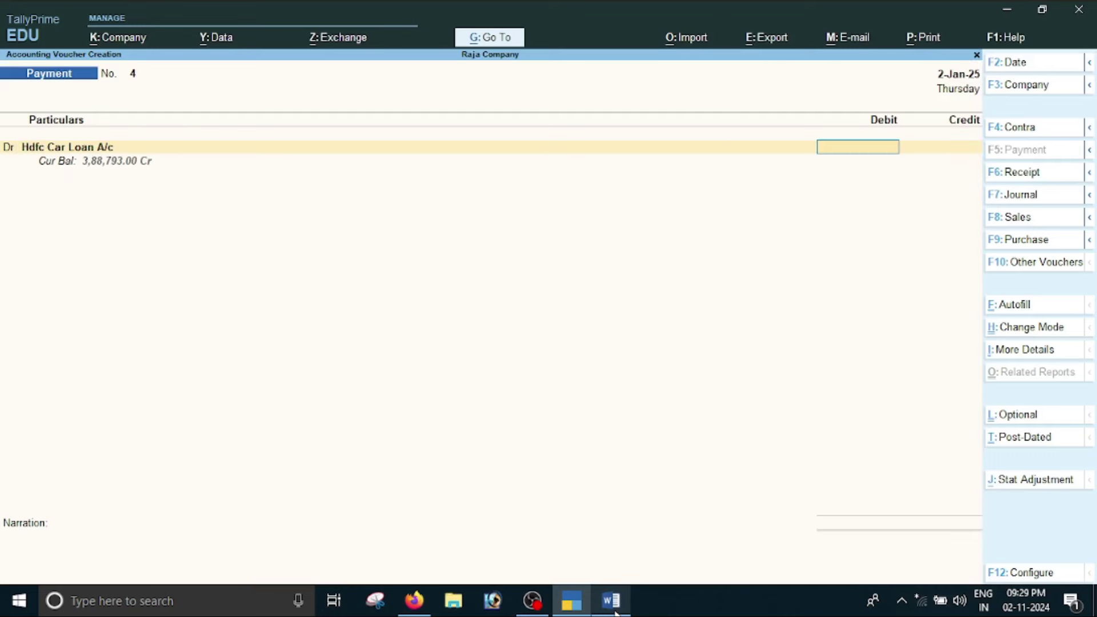
click(415, 601)
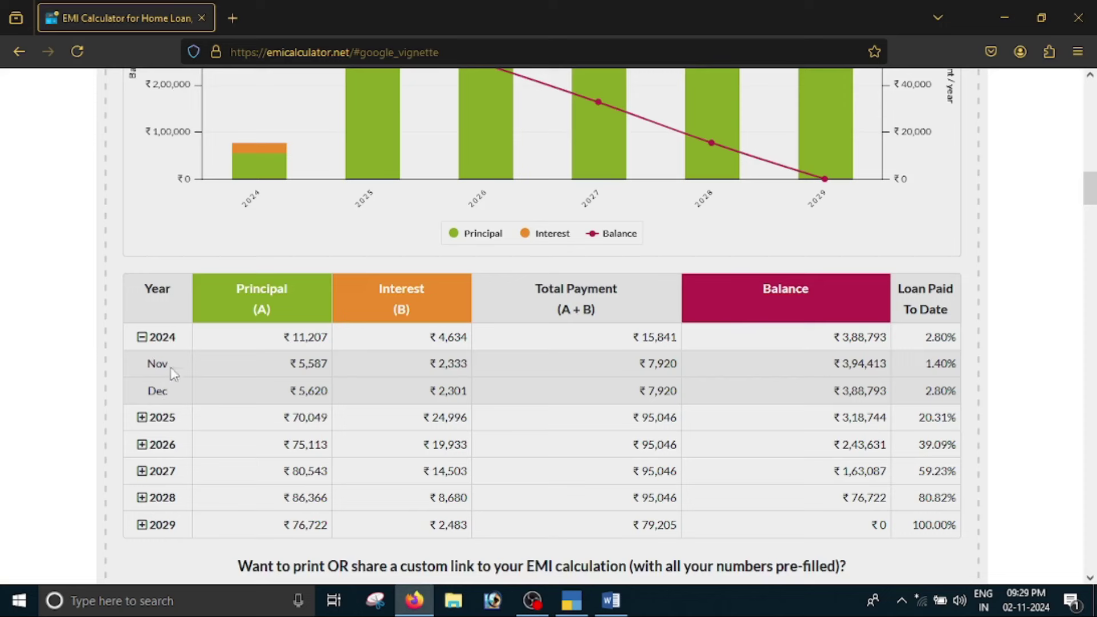
click(141, 420)
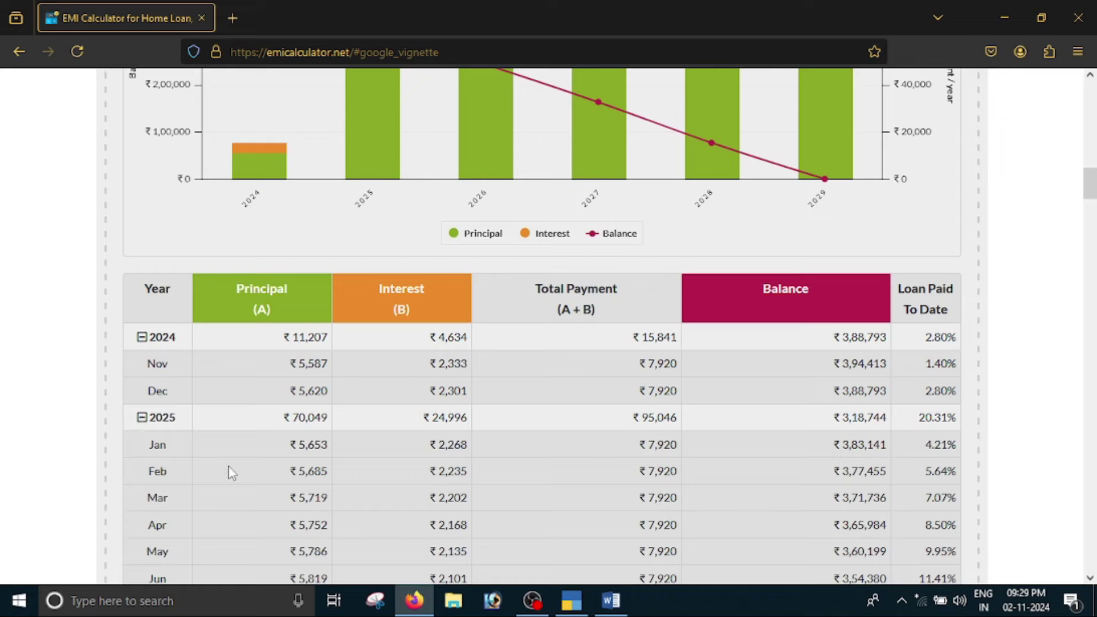
scroll(231, 473, down, 3)
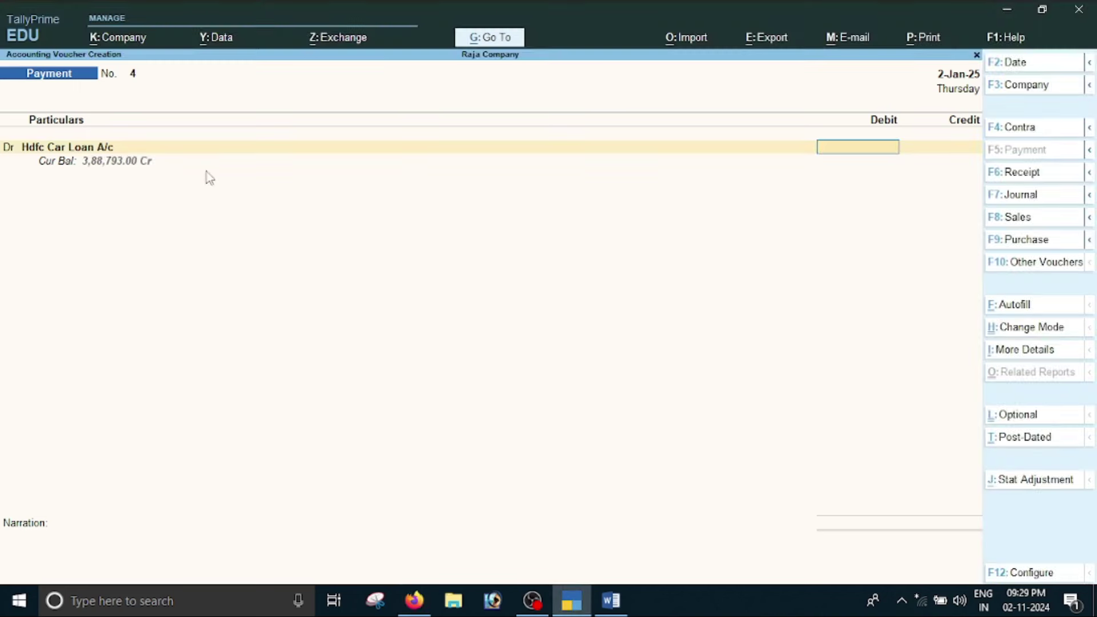
click(571, 599)
text(5653)
key(Return)
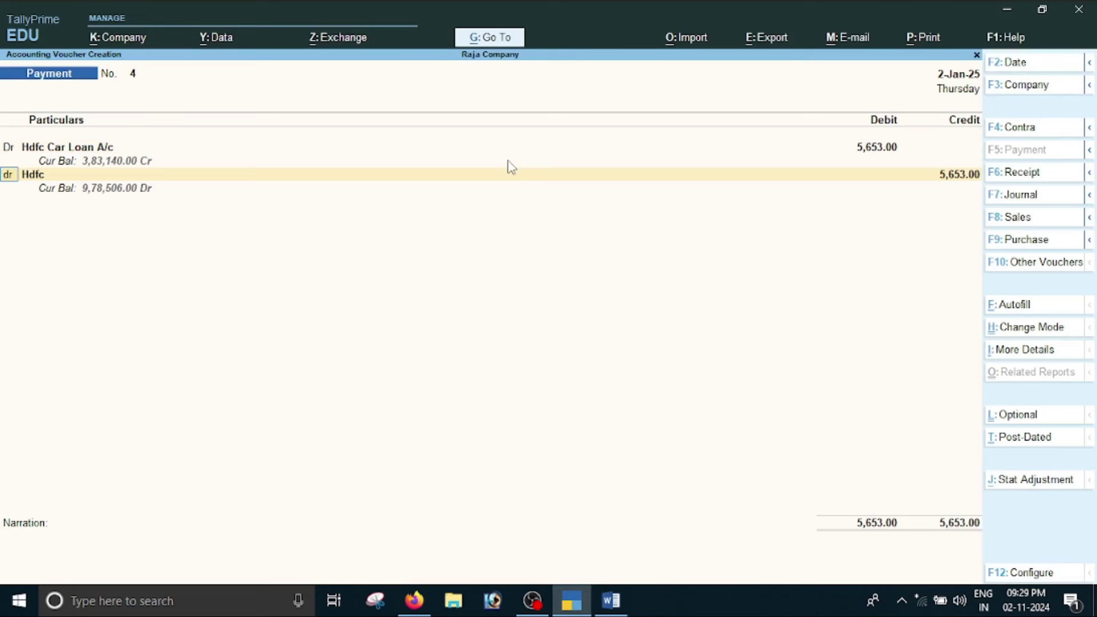
Step: Change the second voucher line to a debit of Interest on Car Loan for 2,268, using the January 2025 interest from the EMI calculator
text(dr)
key(Return)
key(Down)
key(Down)
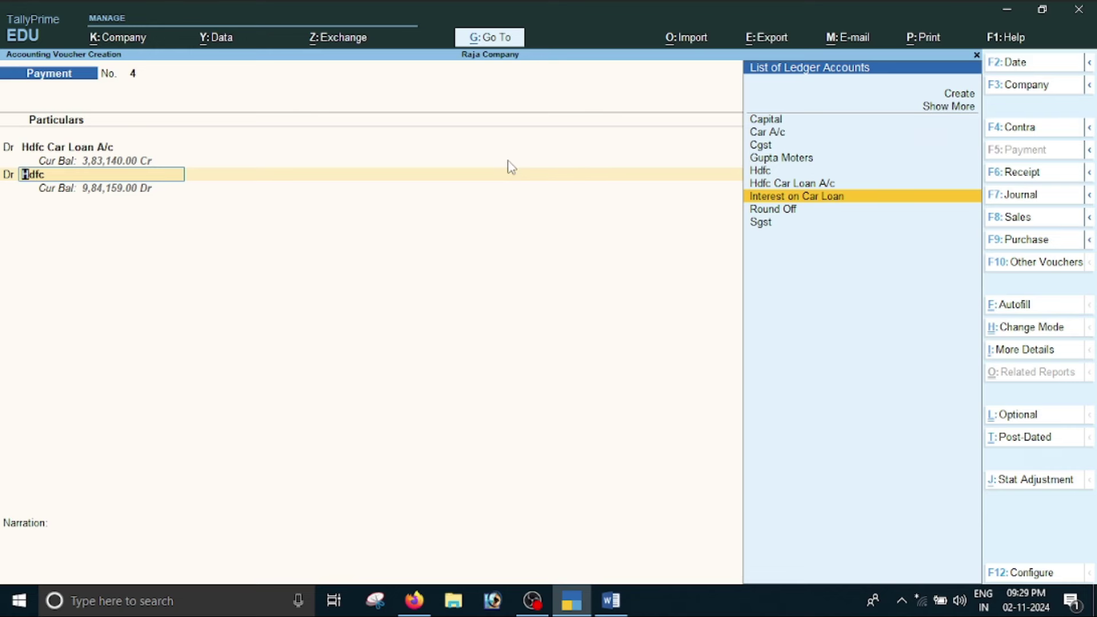
key(Return)
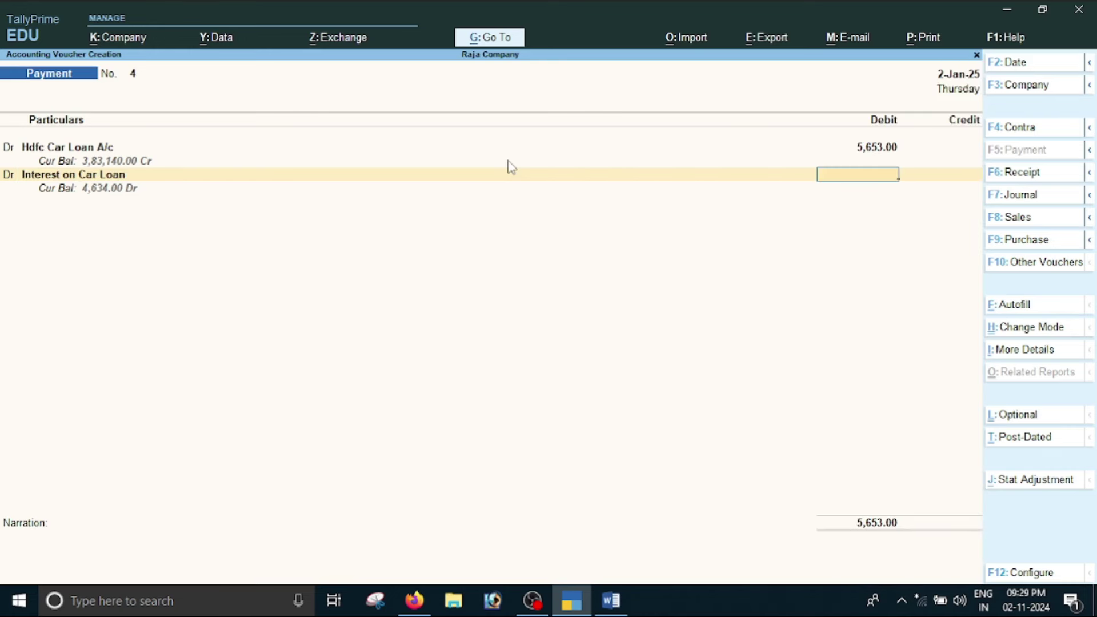
click(414, 600)
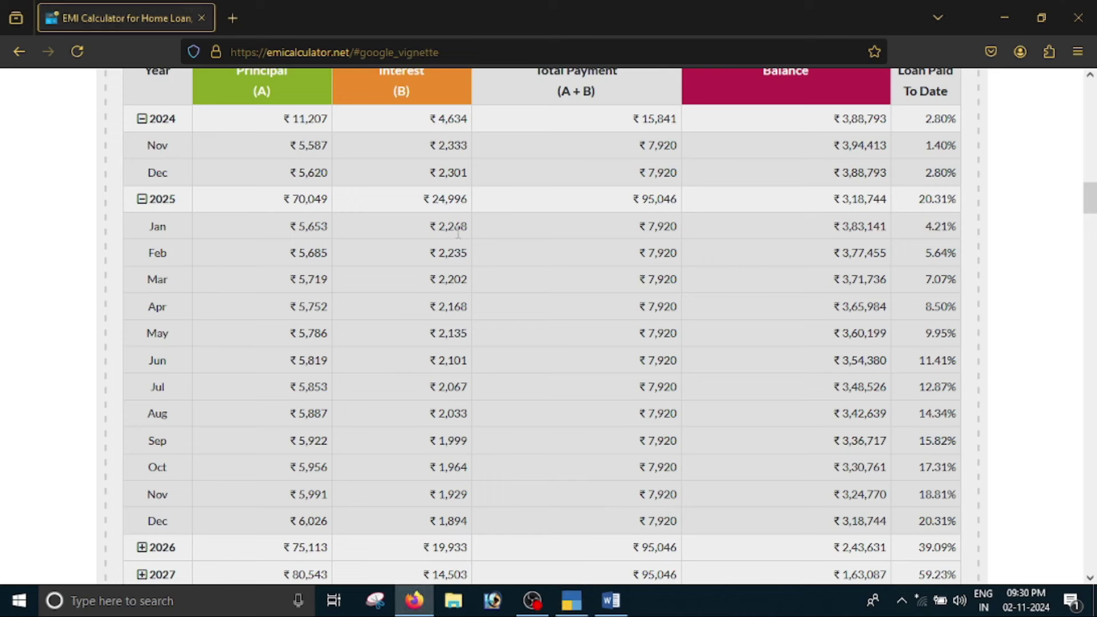
click(611, 601)
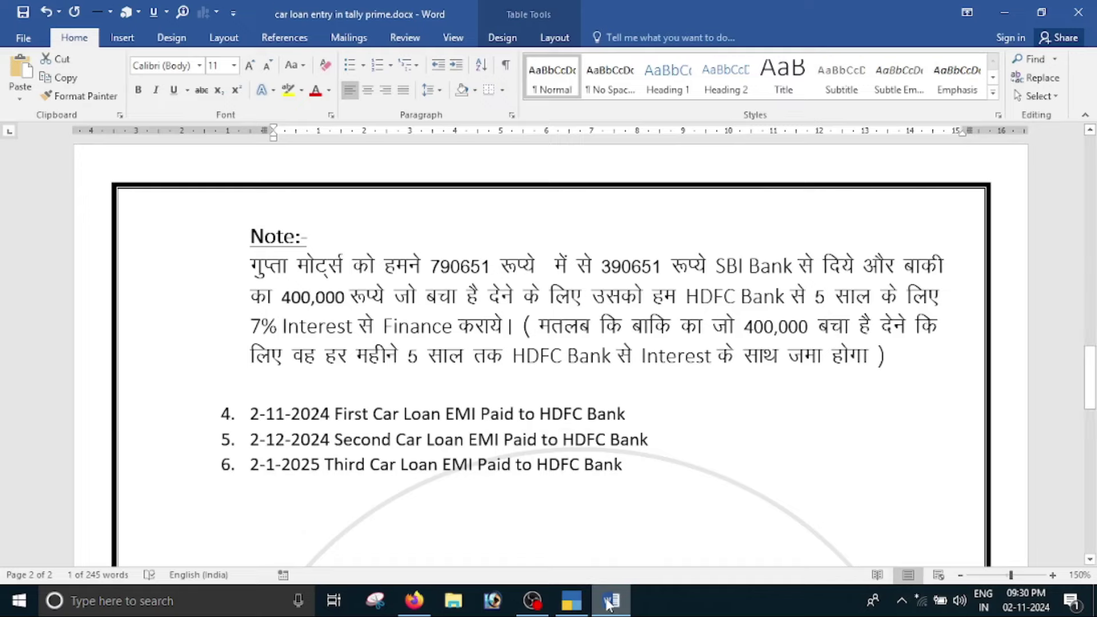
click(581, 603)
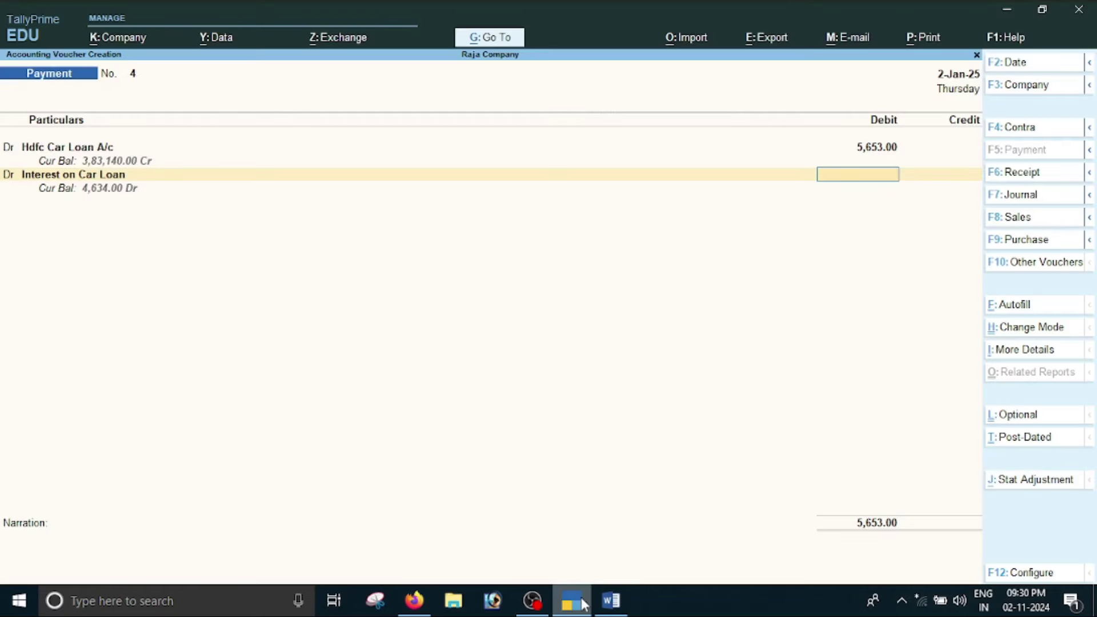
text(22687)
key(BackSpace)
key(Return)
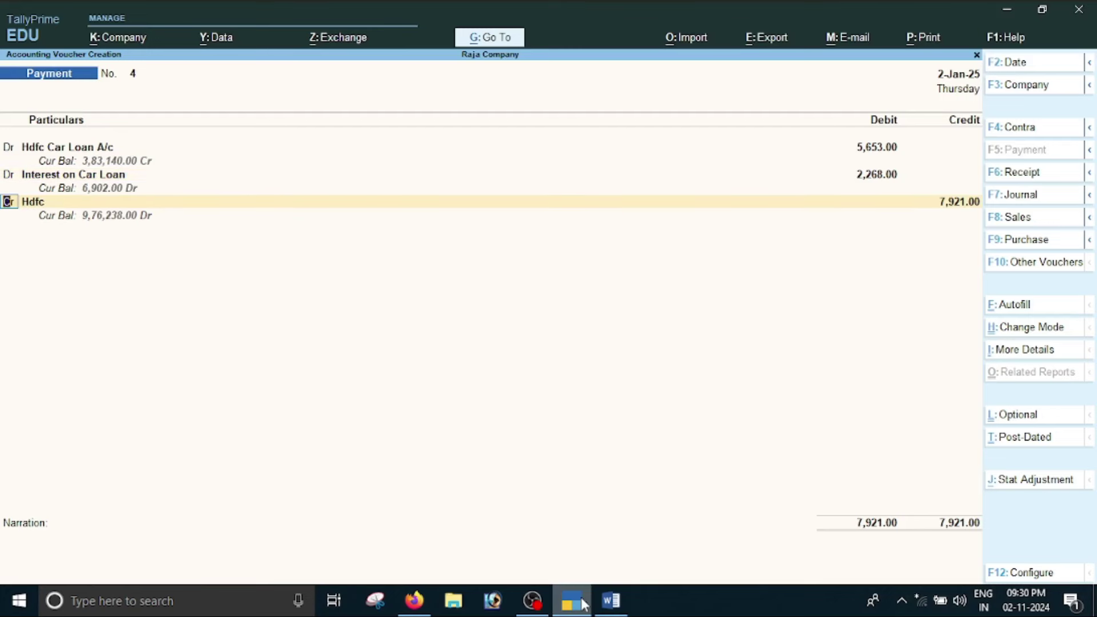
Step: Credit Hdfc with 7,921, accept the default Cheque bank allocation and save the January EMI payment voucher without narration
key(Return)
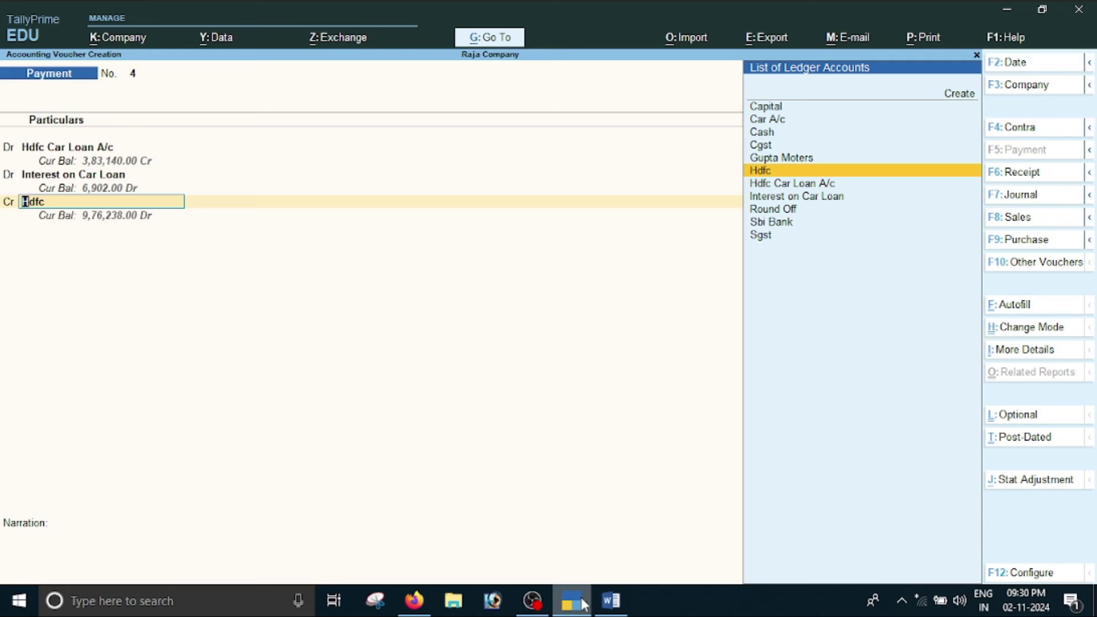
key(Return)
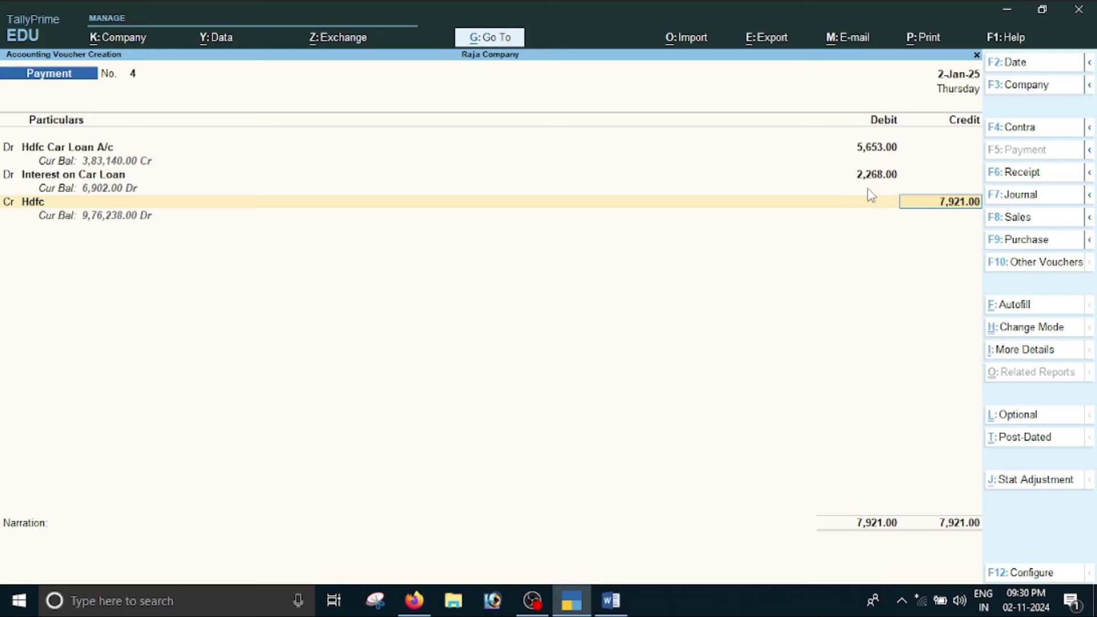
key(Return)
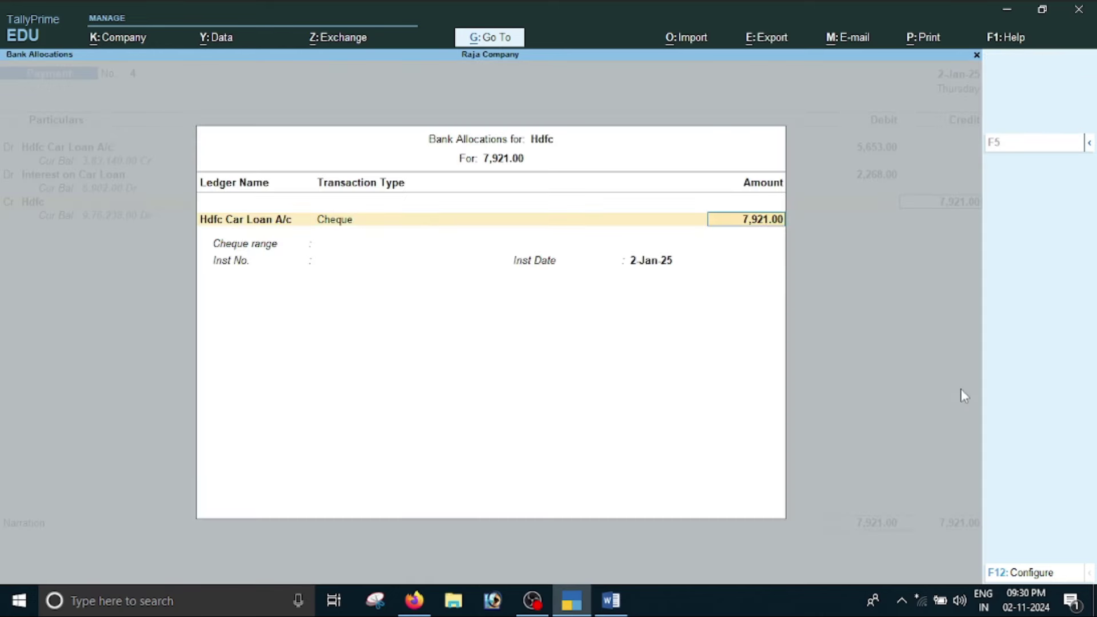
key(Return)
key(Return)
key(Return)
key(Return)
key(Return)
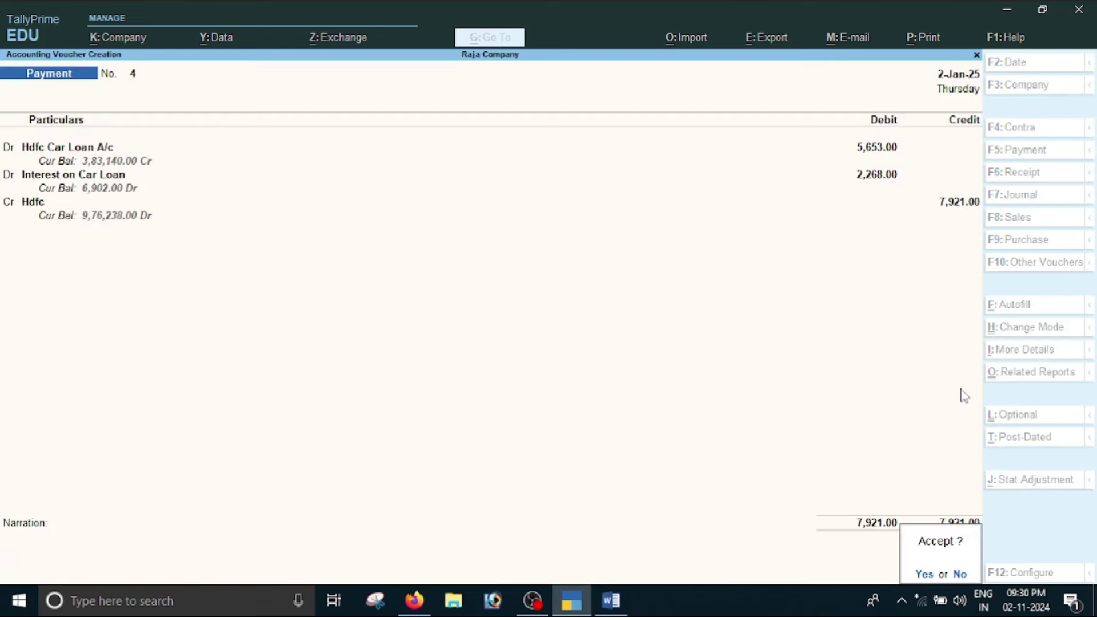
key(Return)
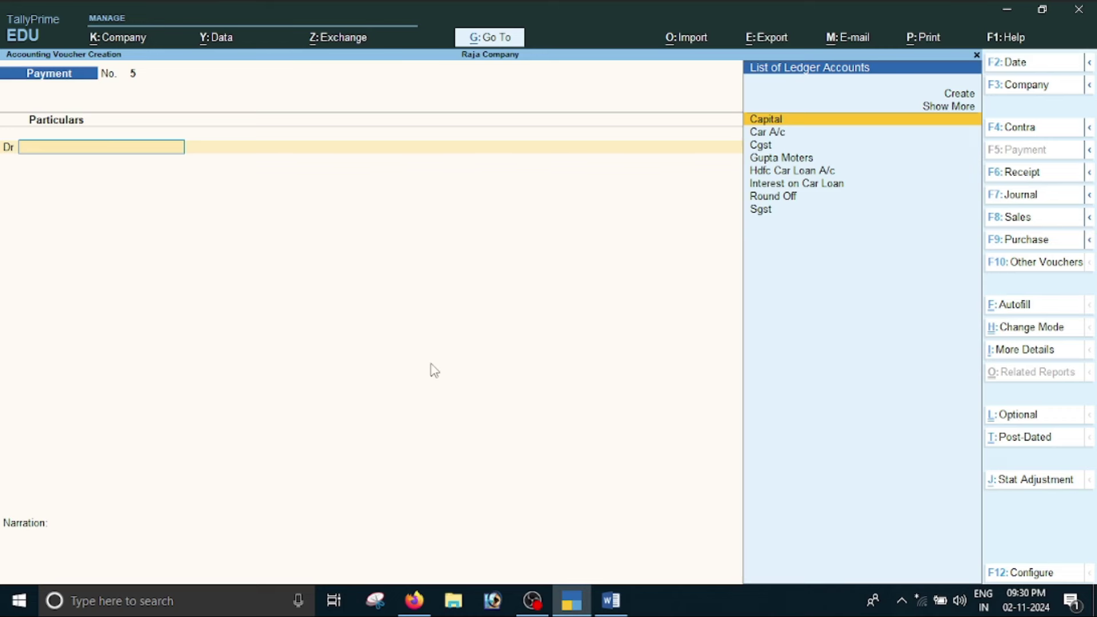
Step: Quit voucher creation and open the Balance Sheet of Raja Company in detailed view to check Loans (Liability)
key(Escape)
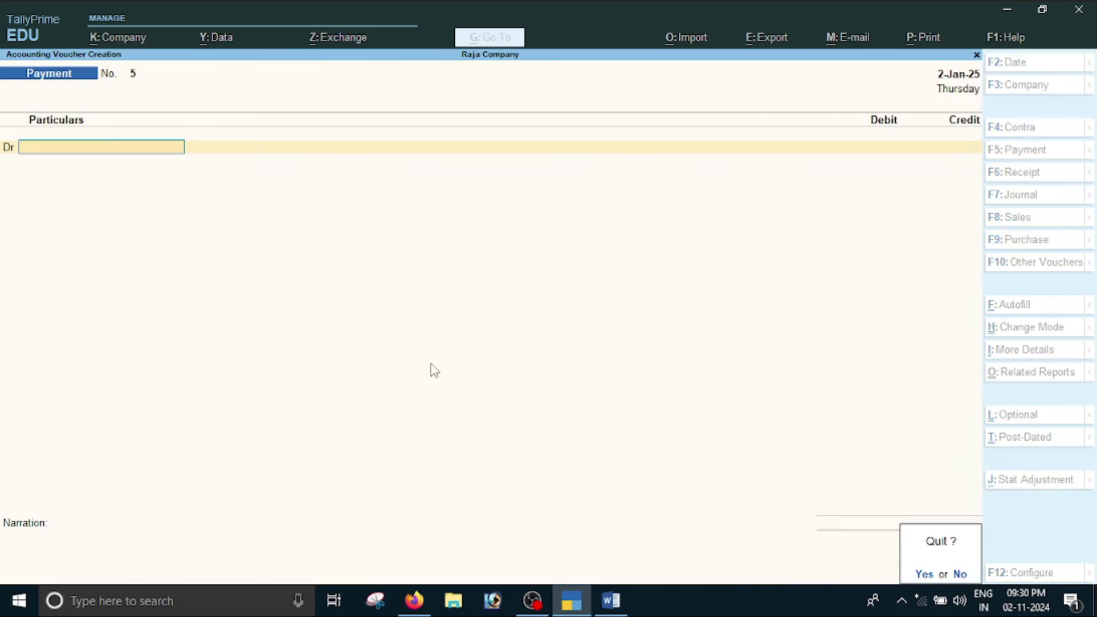
key(Escape)
key(Down)
key(Down)
key(Down)
key(Down)
key(Up)
key(Return)
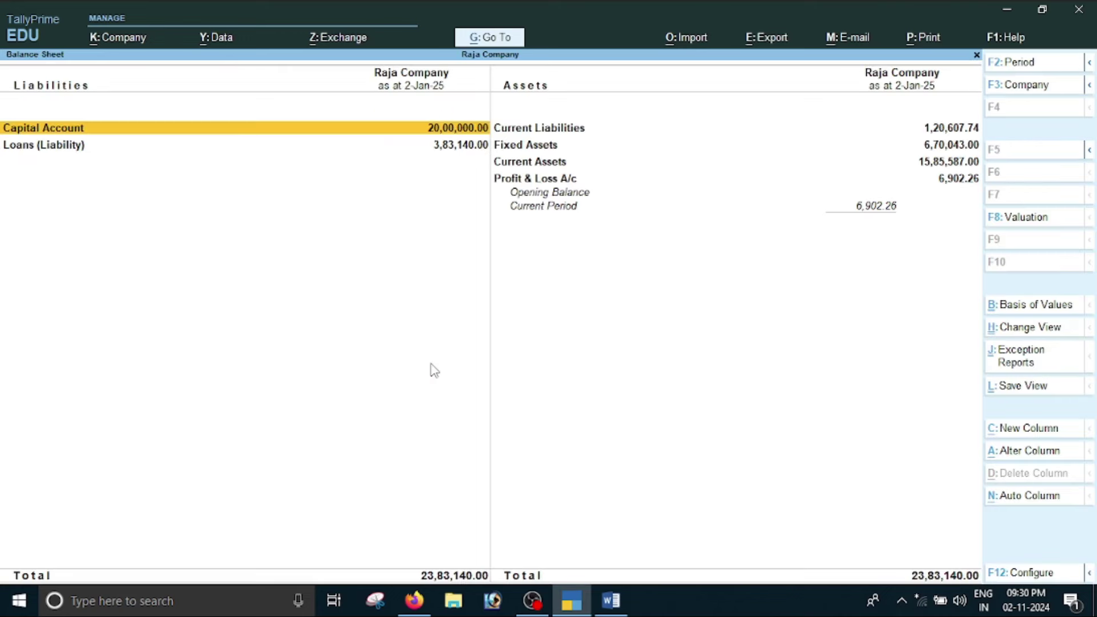
key(alt+F5)
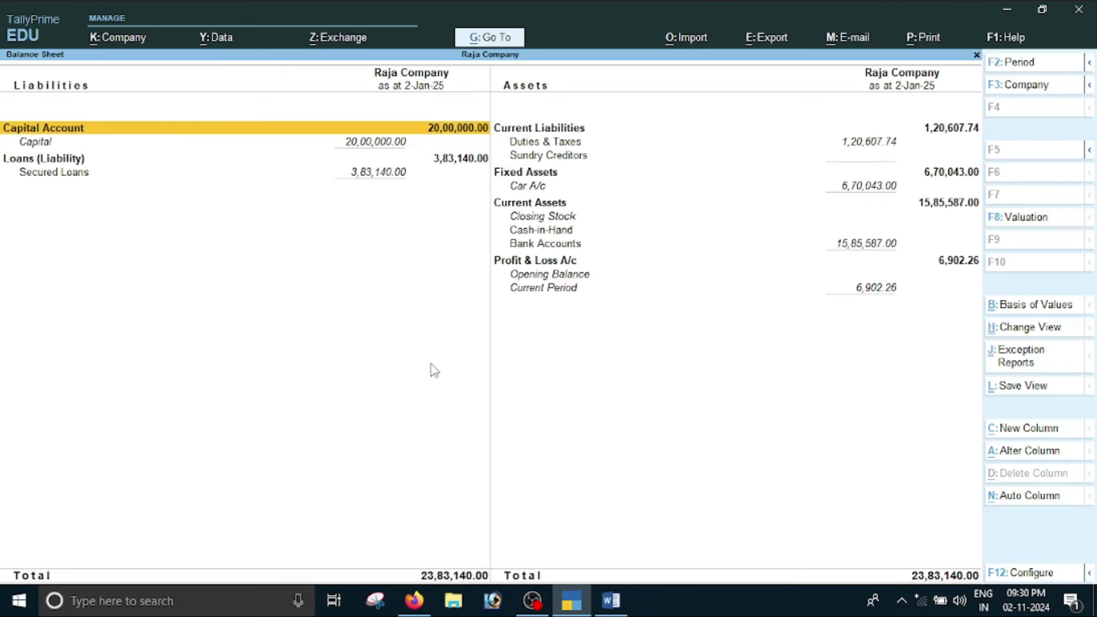
key(Down)
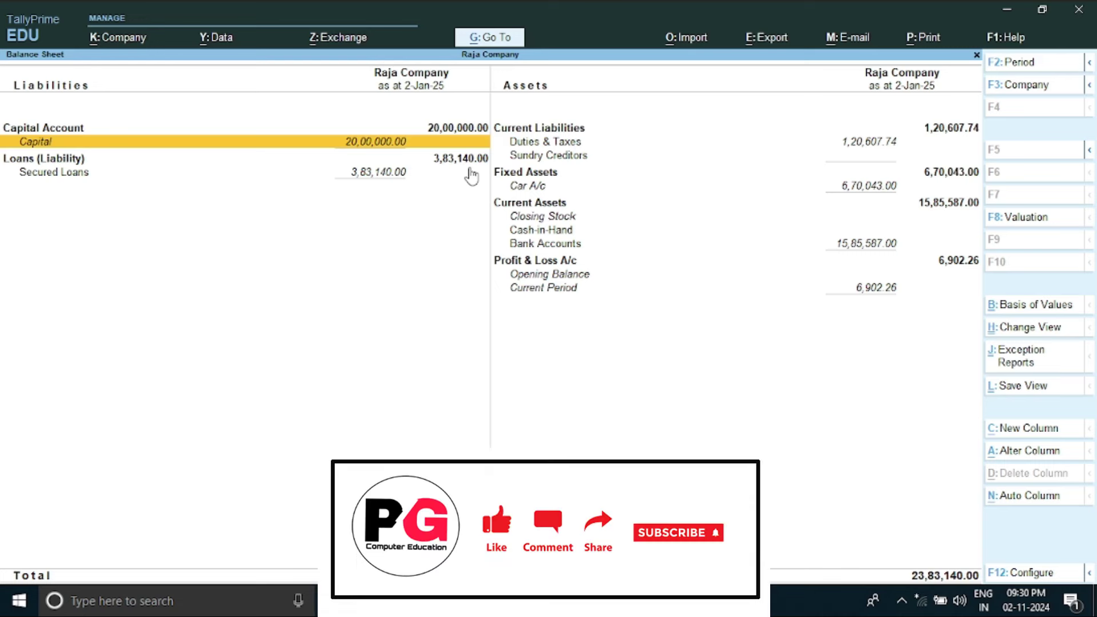
Step: Close the Balance Sheet and stay at the Gateway of Tally by declining to quit the program
key(Escape)
key(Escape)
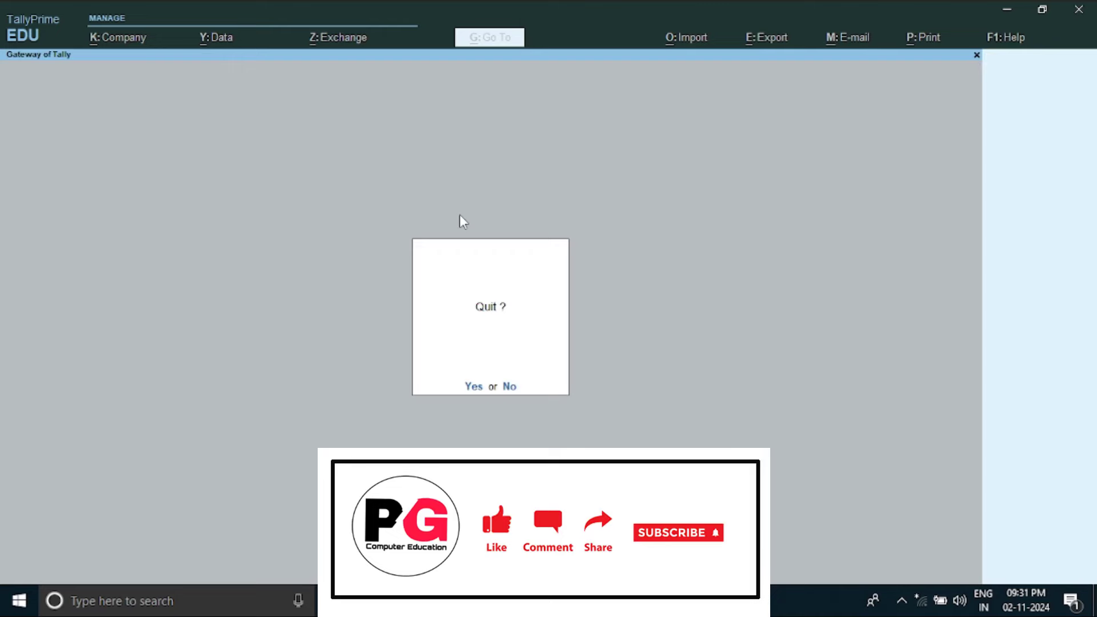
key(n)
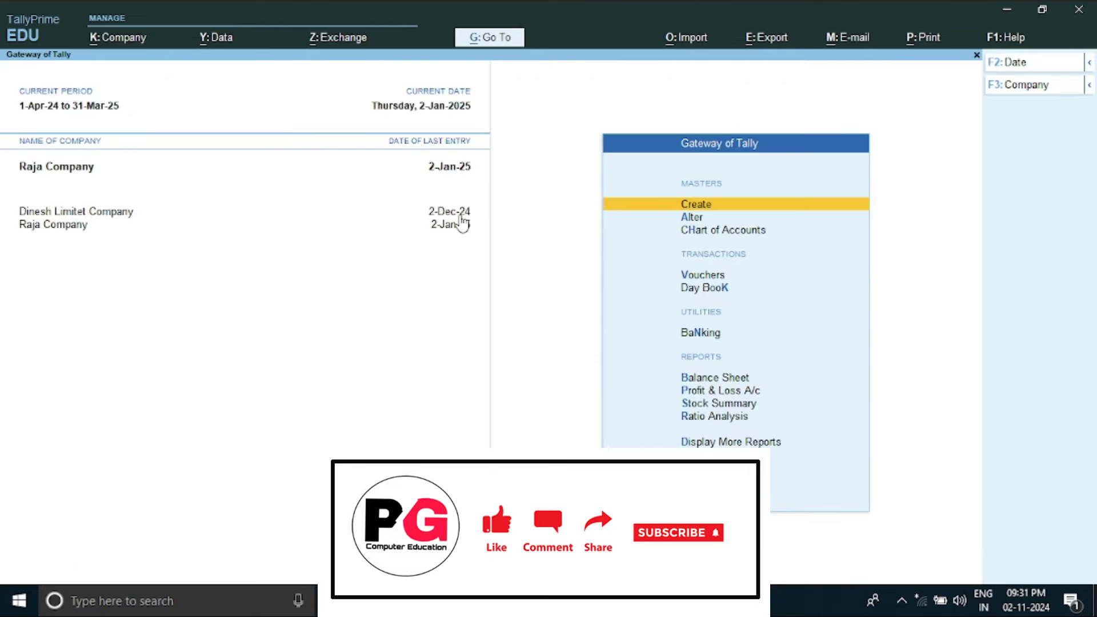